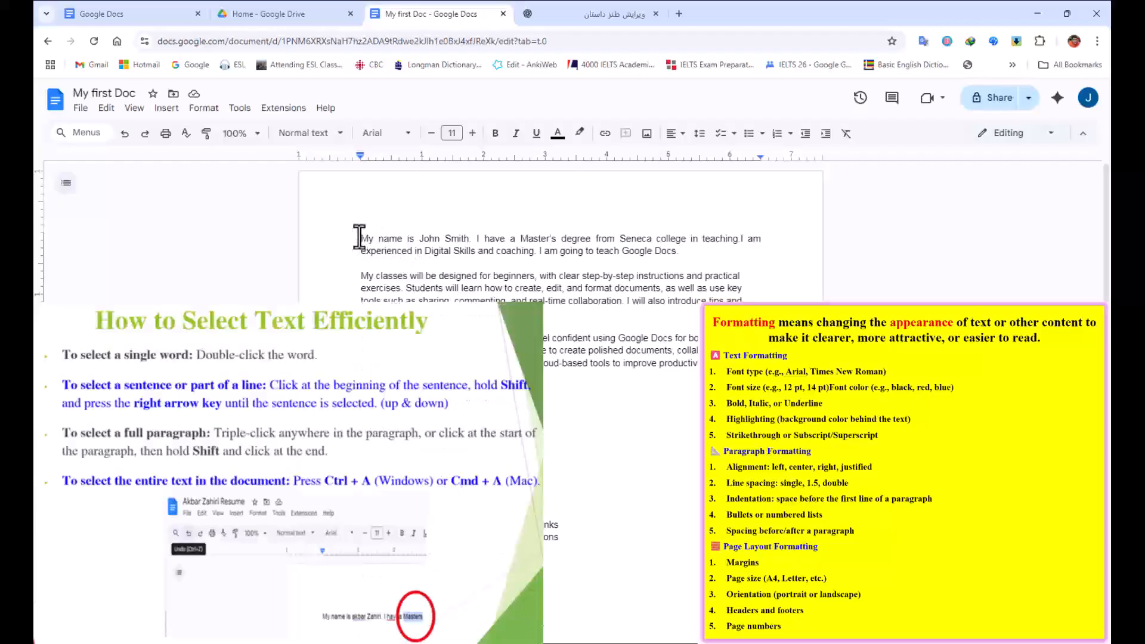
Select the opening words, then the whole first paragraph, and clear the selection.
{"action": "left_click_drag", "start_coordinate": [362, 238], "coordinate": [405, 239]}
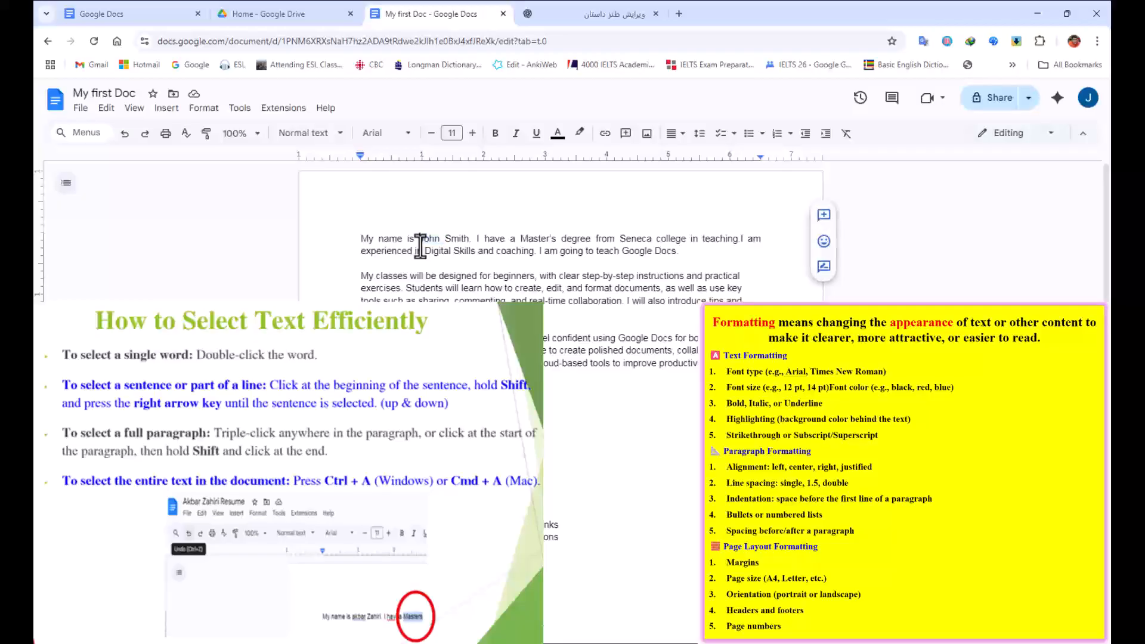
{"action": "triple_click", "coordinate": [420, 244]}
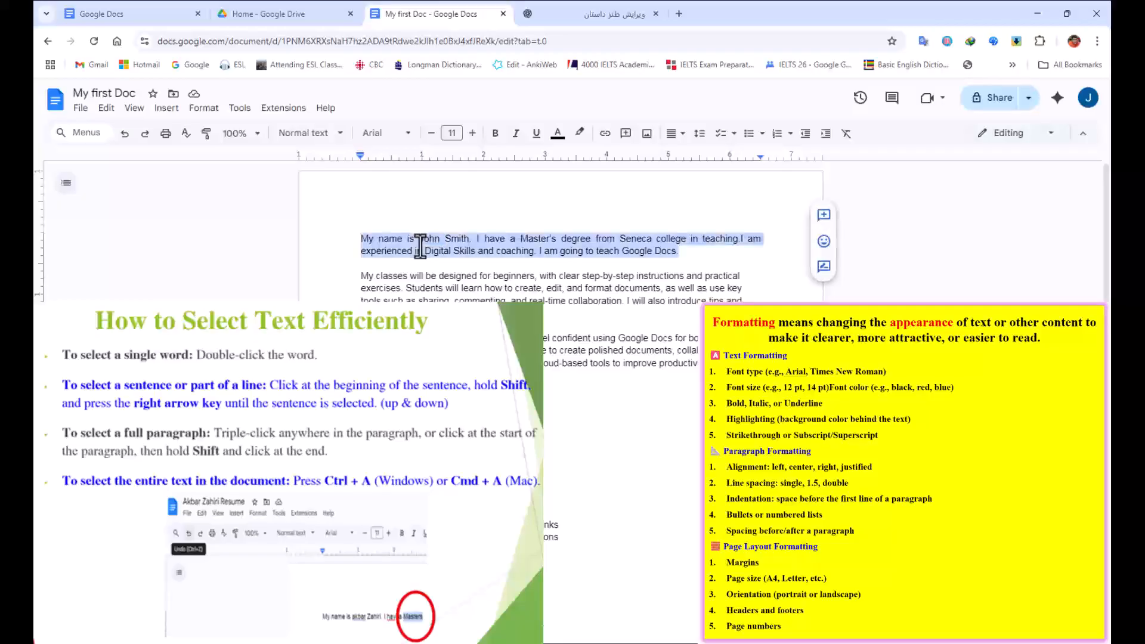
{"action": "left_click", "coordinate": [389, 250]}
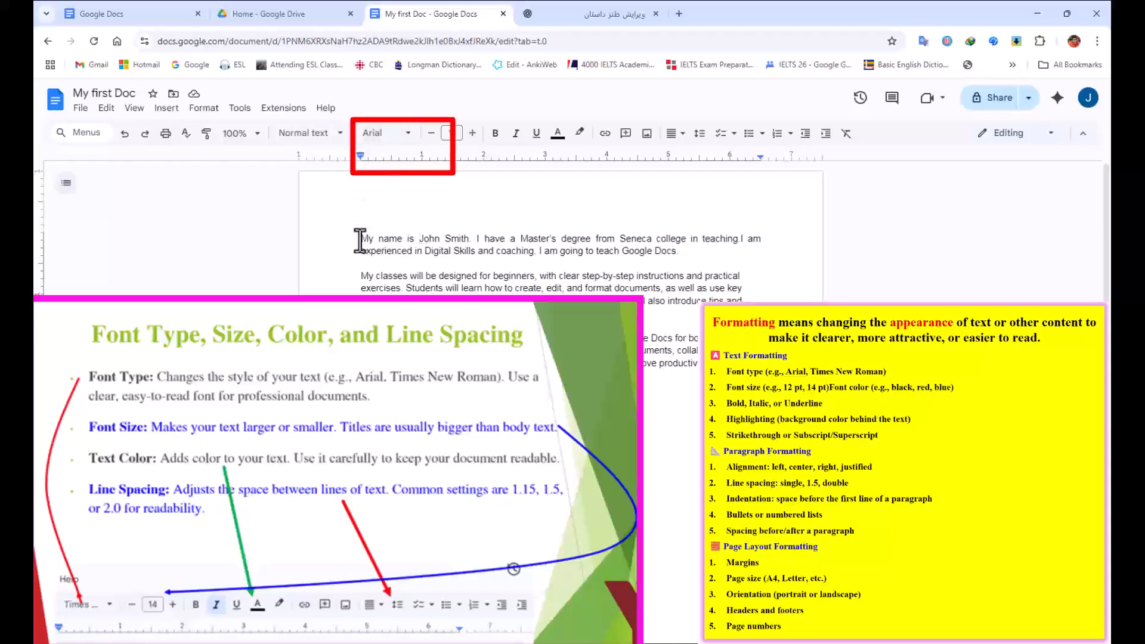
Set the font of the entire document text to Caveat.
{"action": "key", "text": "ctrl+a"}
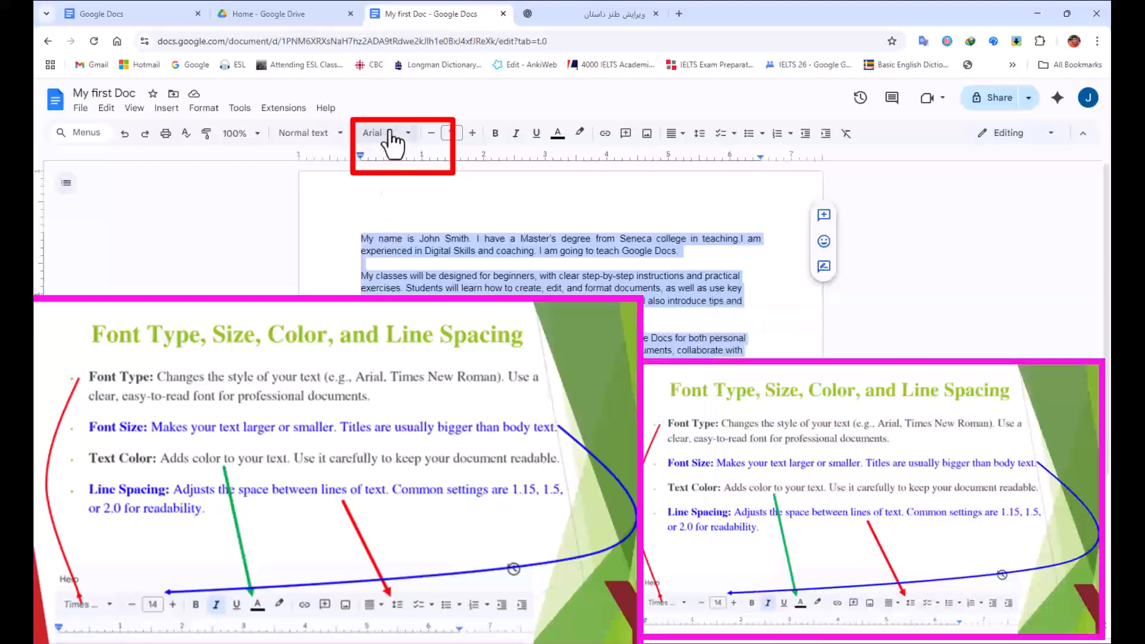
{"action": "left_click", "coordinate": [404, 135]}
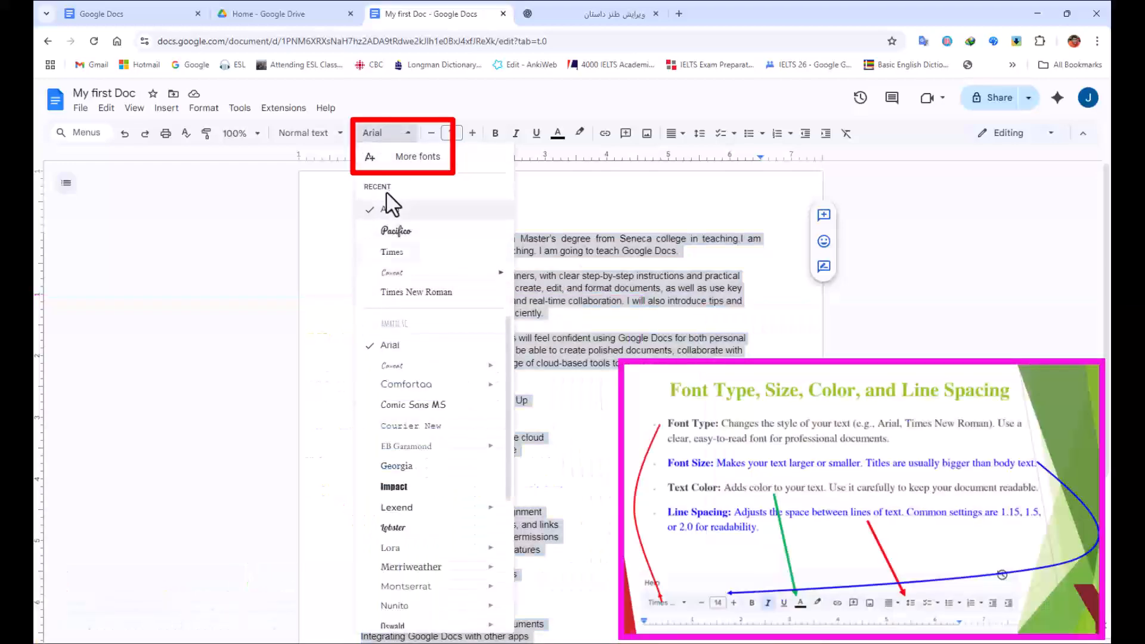
{"action": "left_click", "coordinate": [442, 269]}
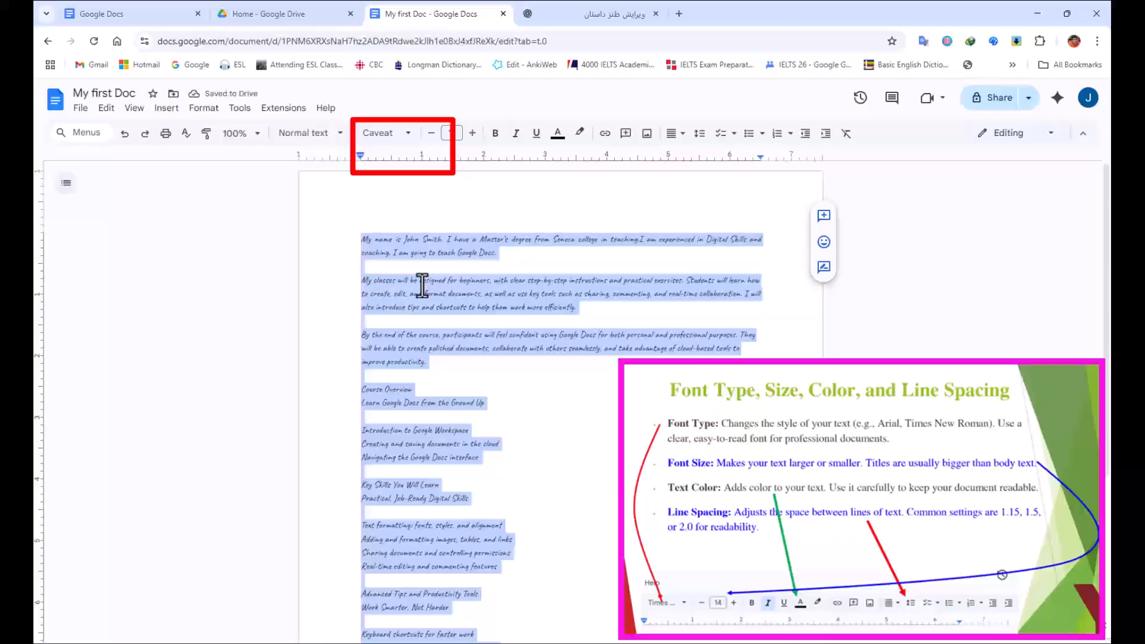
{"action": "left_click", "coordinate": [412, 268]}
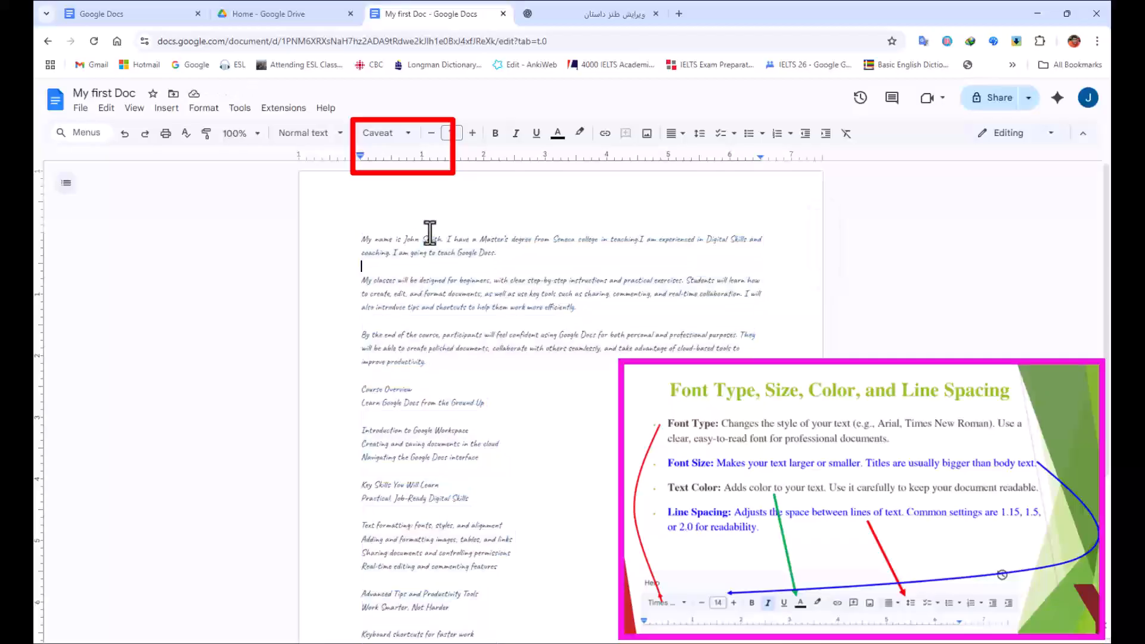
Set the font of the entire document text to Impact.
{"action": "key", "text": "ctrl+a"}
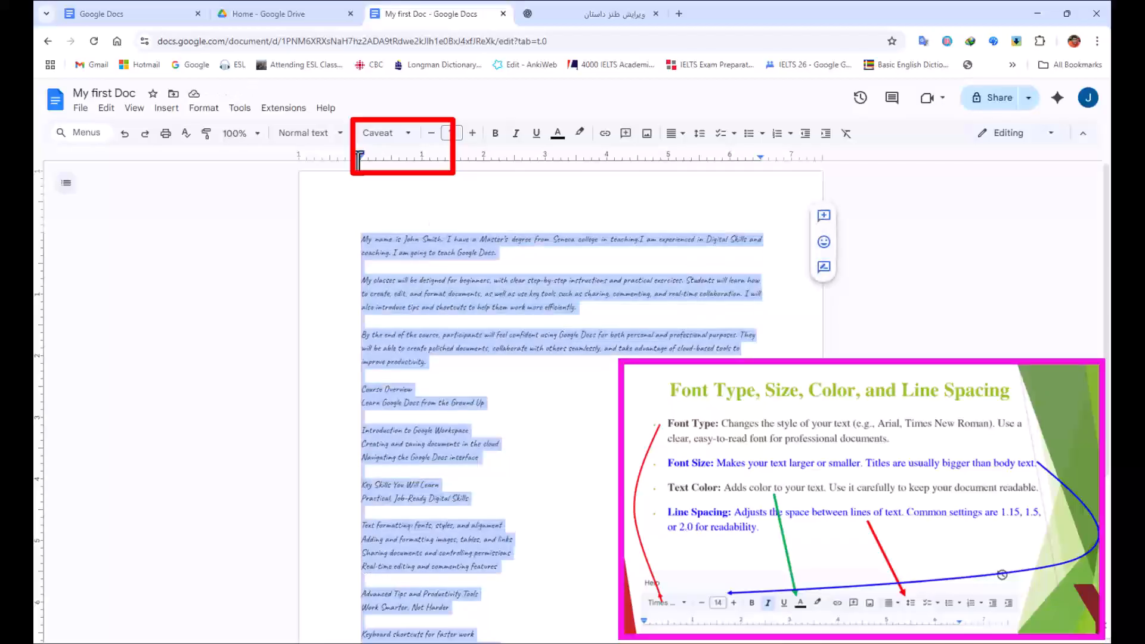
{"action": "left_click", "coordinate": [399, 135]}
{"action": "left_click", "coordinate": [398, 487]}
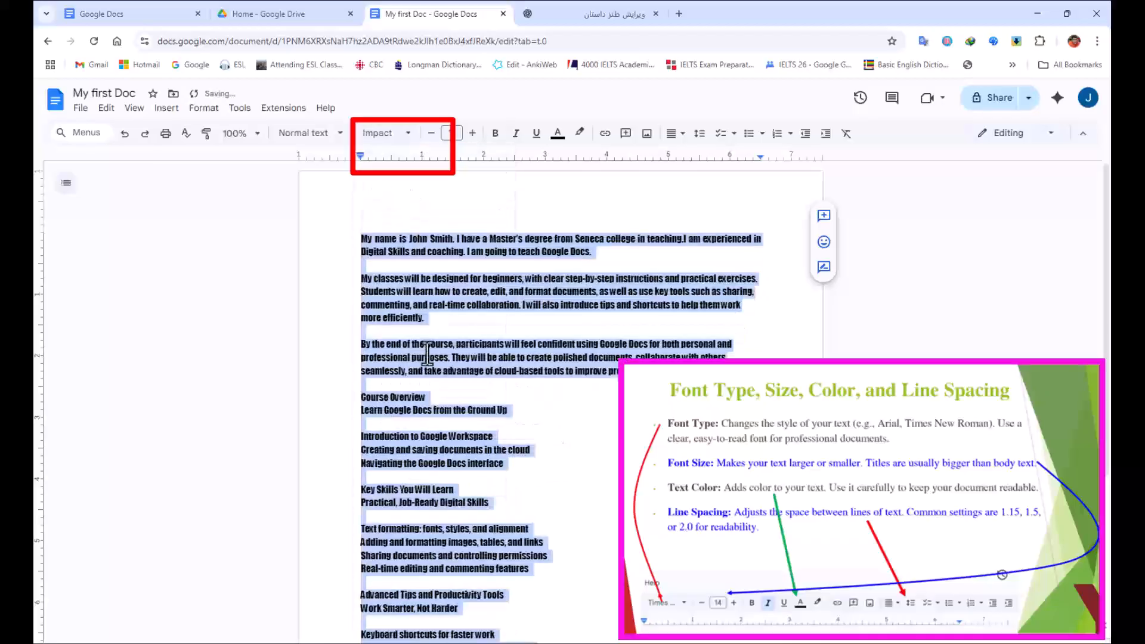
Browse the available fonts, search the additional fonts for "taho", and apply Tahoma to the entire document text.
{"action": "left_click", "coordinate": [394, 135]}
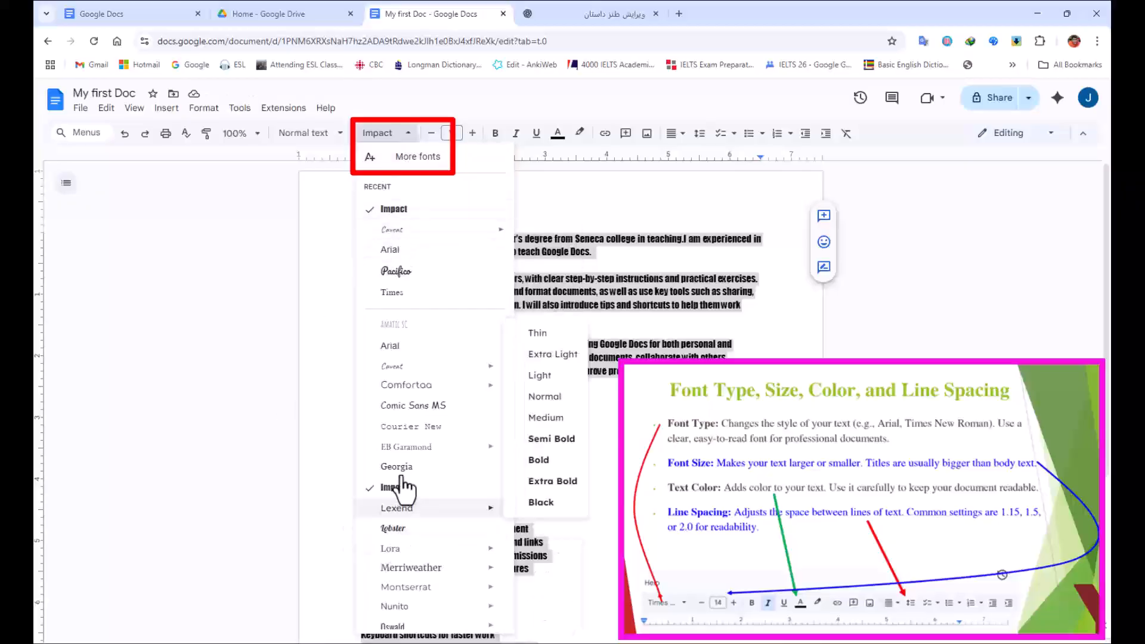
{"action": "scroll", "coordinate": [401, 473], "scroll_direction": "down", "scroll_amount": 4}
{"action": "scroll", "coordinate": [416, 444], "scroll_direction": "up", "scroll_amount": 4}
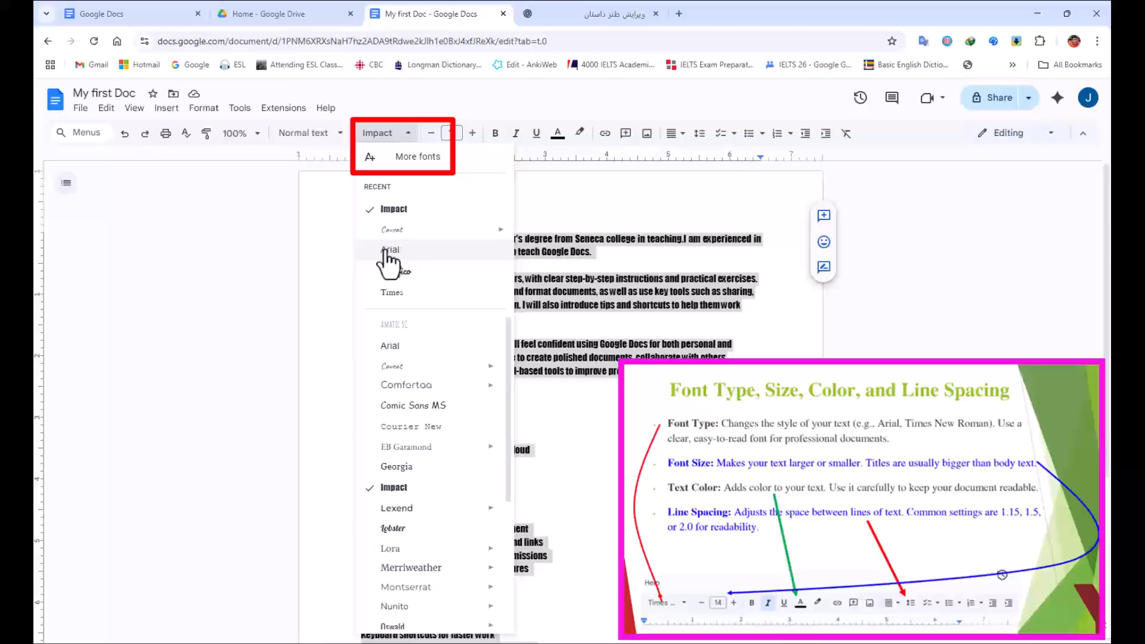
{"action": "mouse_move", "coordinate": [388, 371]}
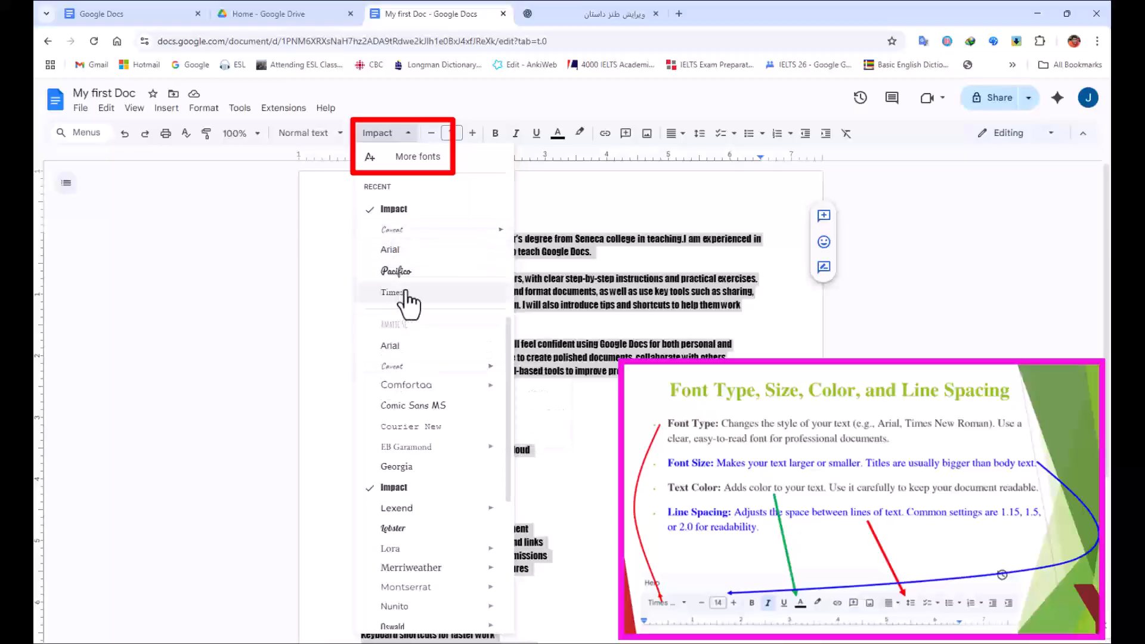
{"action": "scroll", "coordinate": [389, 478], "scroll_direction": "down", "scroll_amount": 4}
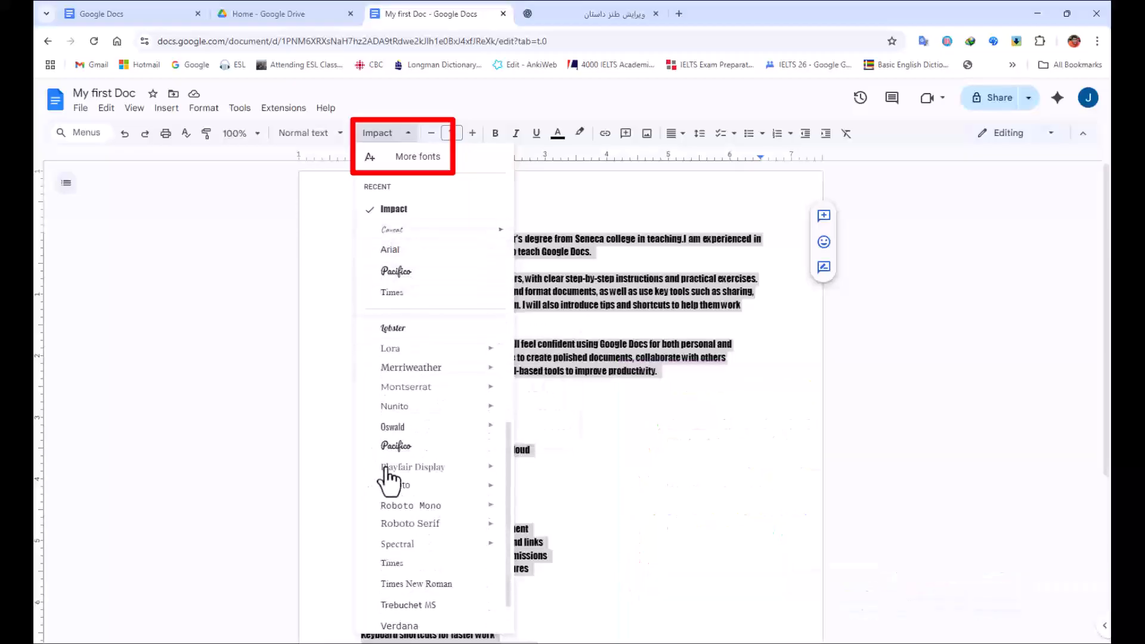
{"action": "scroll", "coordinate": [394, 531], "scroll_direction": "up", "scroll_amount": 4}
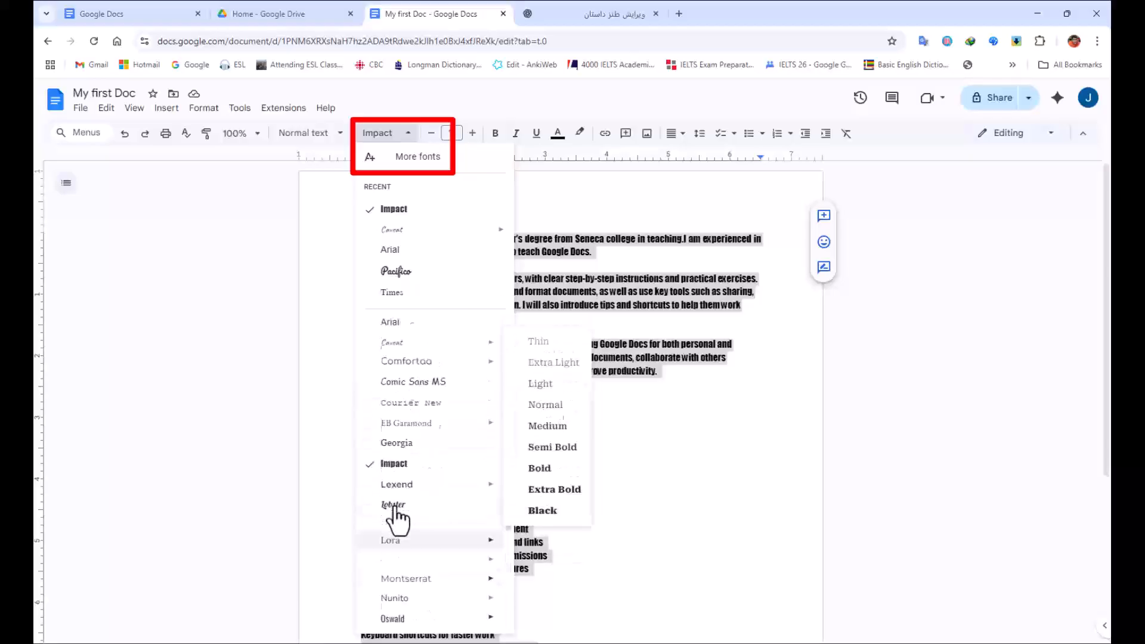
{"action": "left_click", "coordinate": [418, 157]}
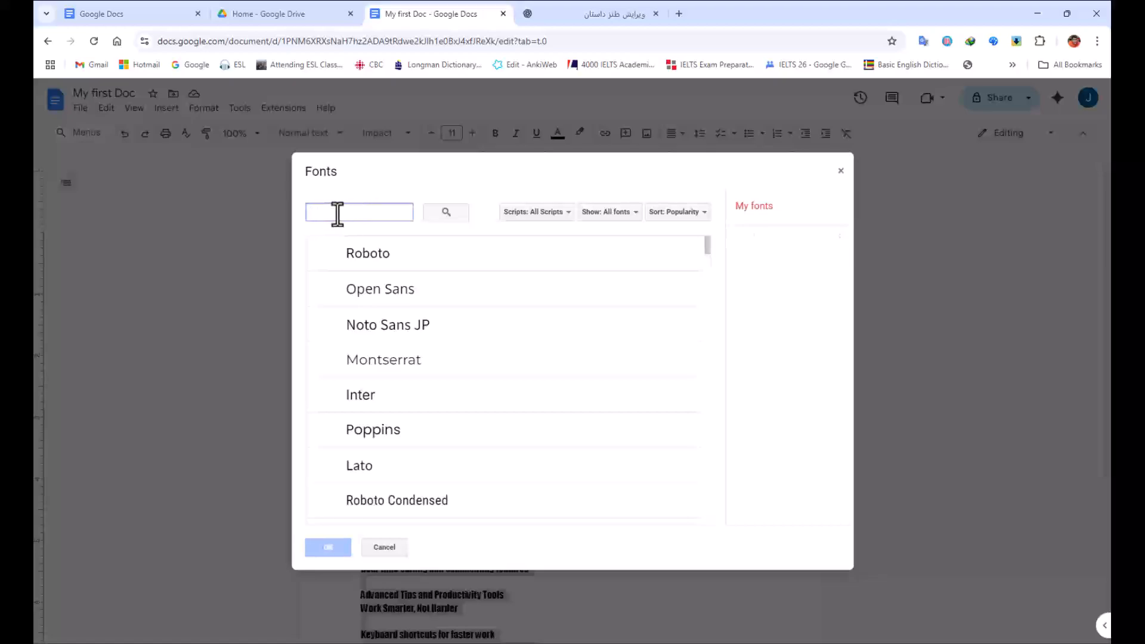
{"action": "type", "text": "taho"}
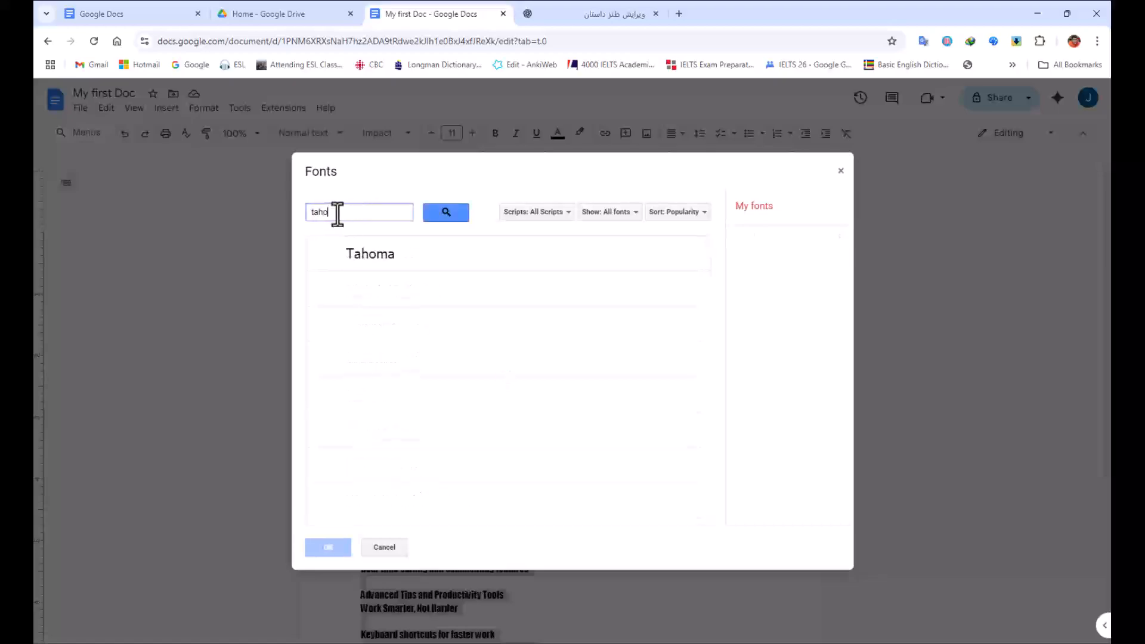
{"action": "left_click", "coordinate": [368, 258]}
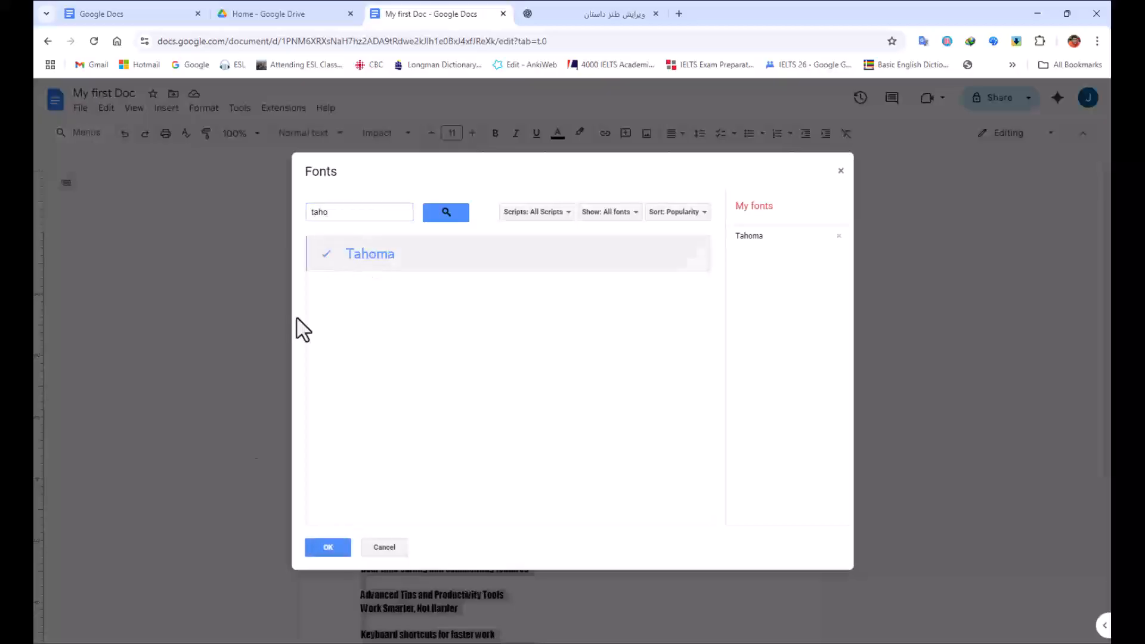
{"action": "left_click", "coordinate": [328, 548]}
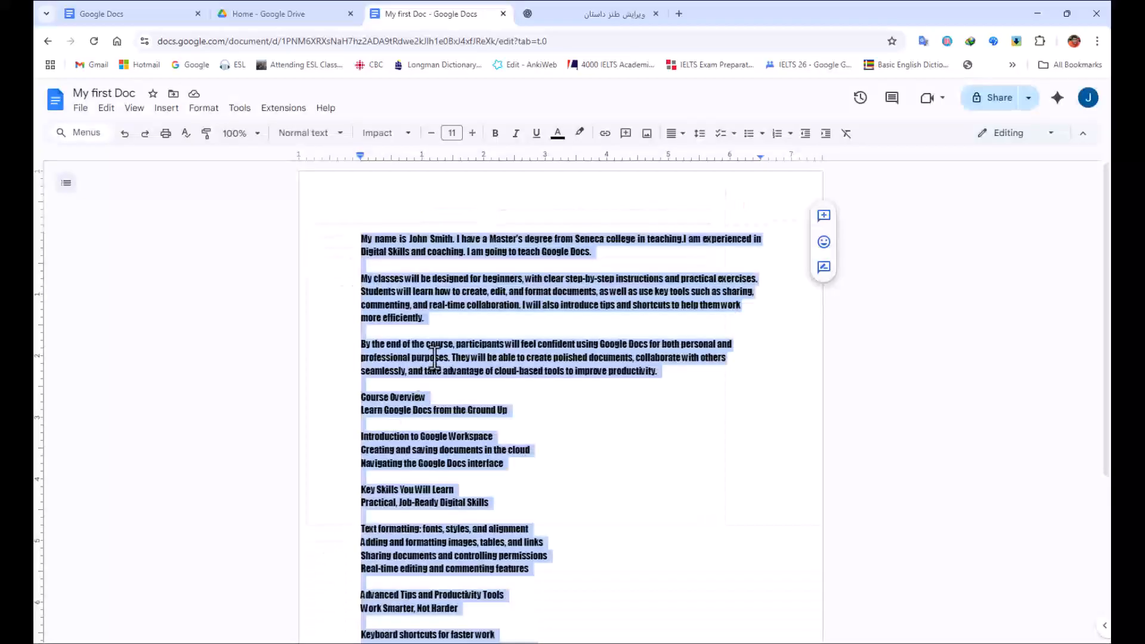
{"action": "left_click", "coordinate": [476, 295]}
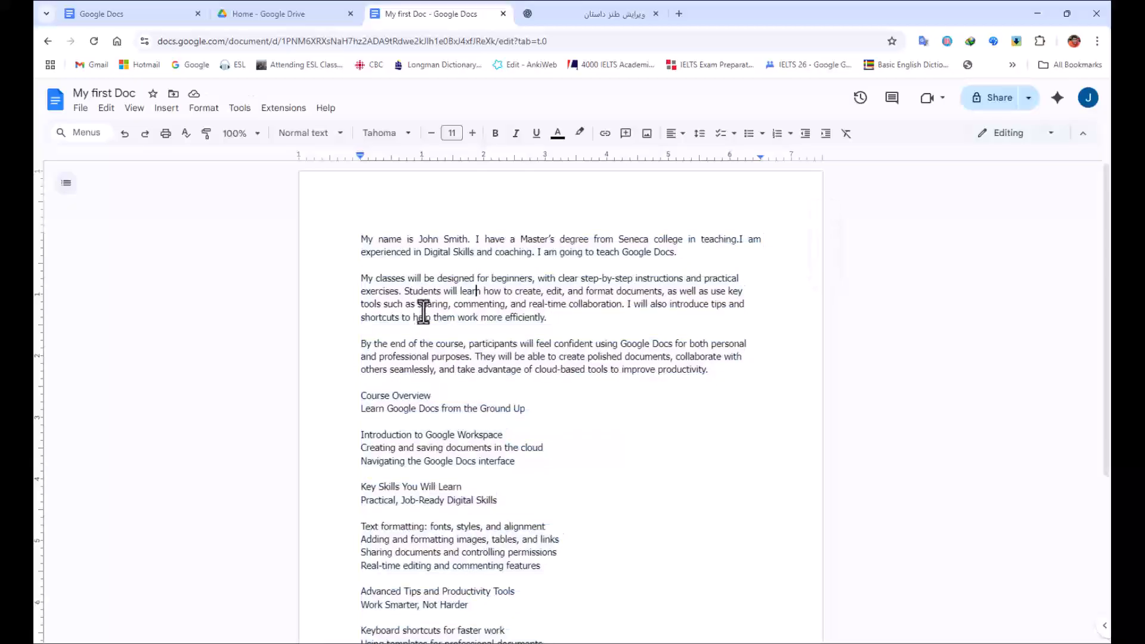
Set the font of the entire document text to Times New Roman.
{"action": "key", "text": "ctrl+a"}
{"action": "left_click", "coordinate": [395, 133]}
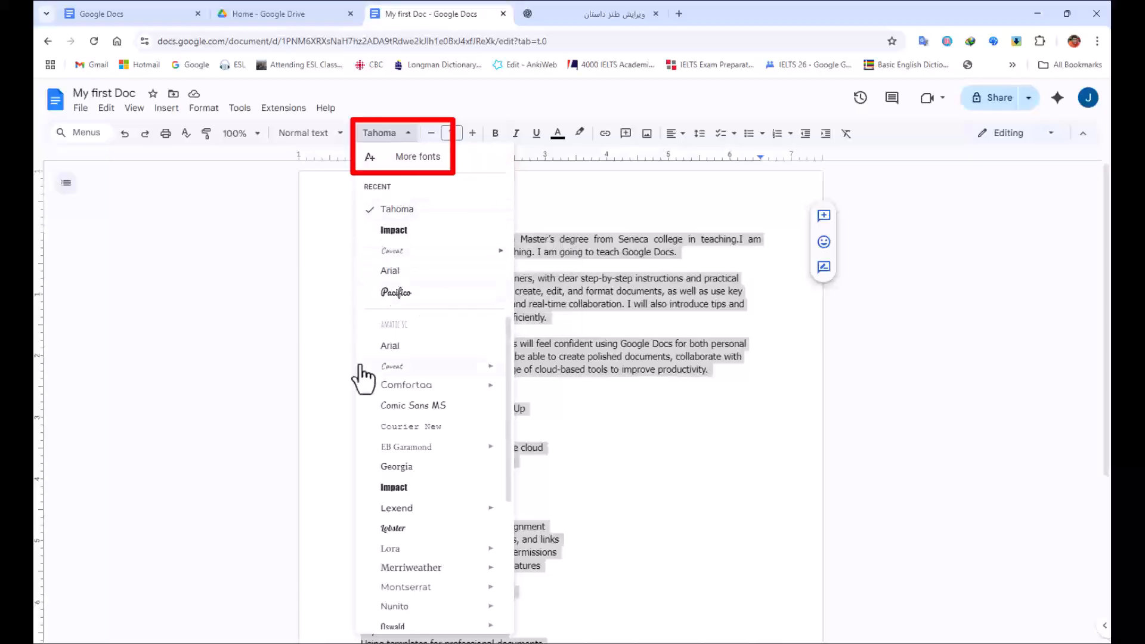
{"action": "scroll", "coordinate": [409, 404], "scroll_direction": "down", "scroll_amount": 4}
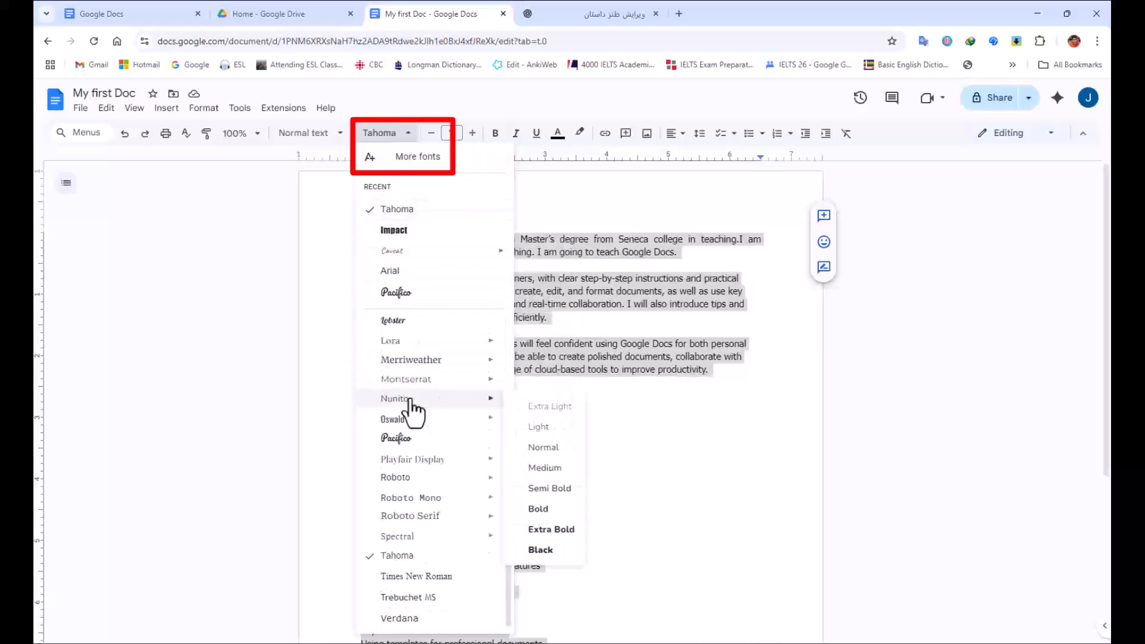
{"action": "left_click", "coordinate": [417, 576]}
{"action": "left_click", "coordinate": [455, 273]}
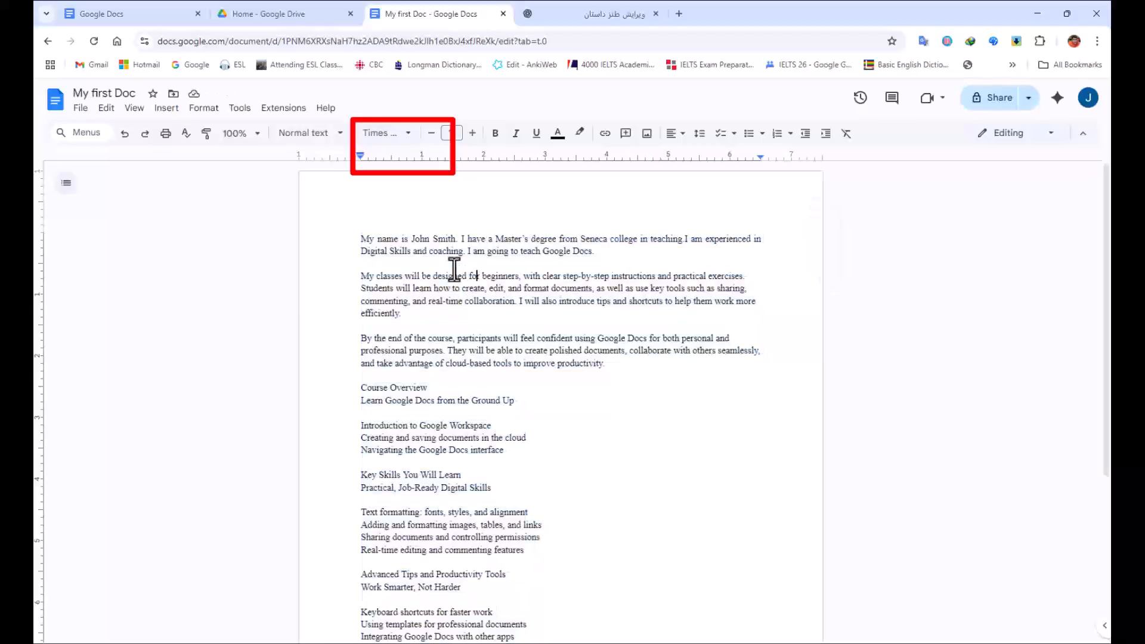
Search the additional fonts for "cali" and apply Calibri to the entire document text.
{"action": "key", "text": "ctrl+a"}
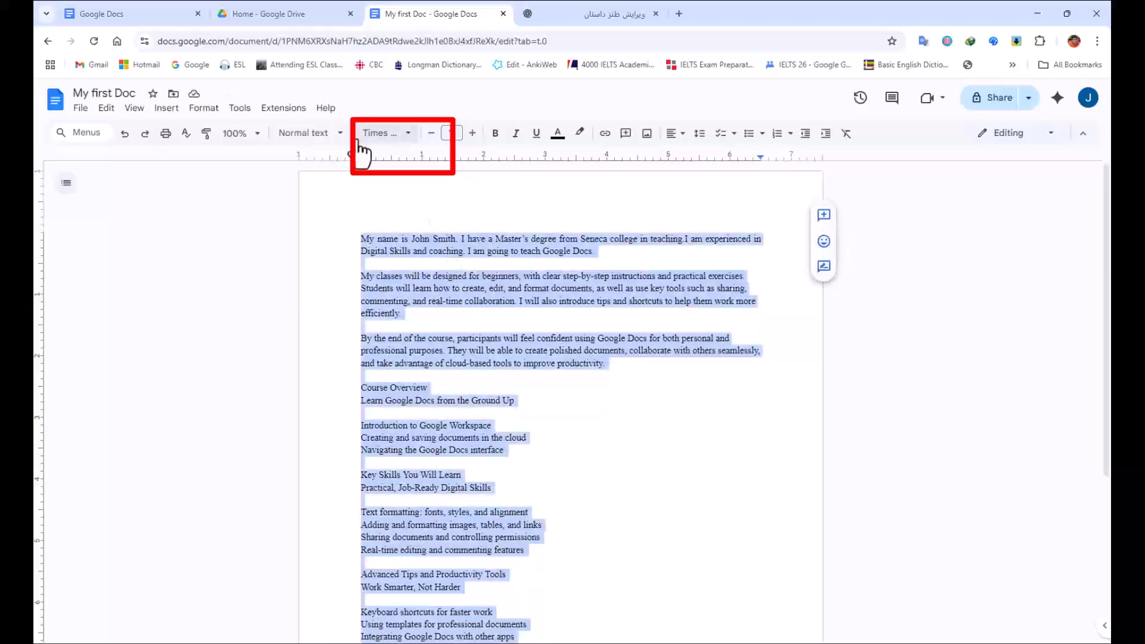
{"action": "left_click", "coordinate": [382, 134]}
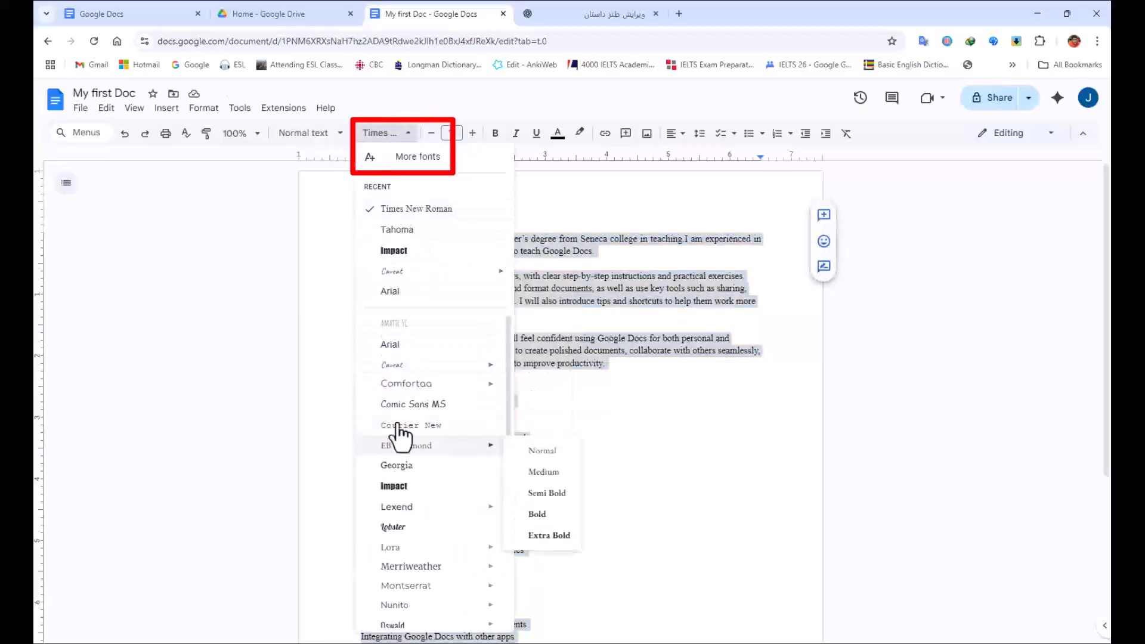
{"action": "left_click", "coordinate": [408, 159]}
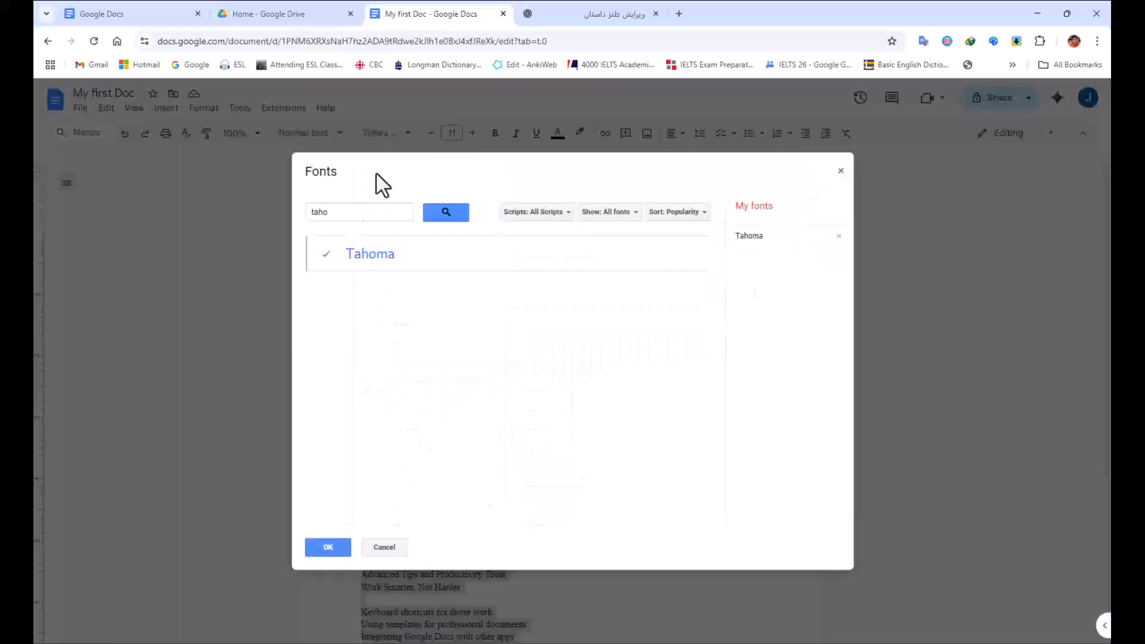
{"action": "double_click", "coordinate": [345, 214]}
{"action": "key", "text": "BackSpace"}
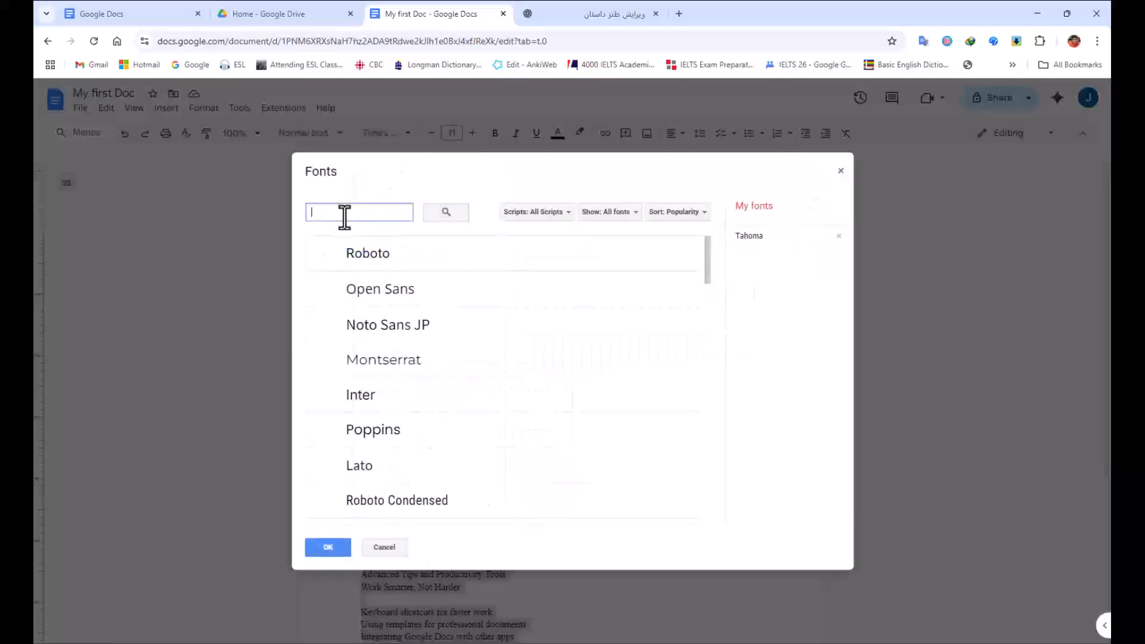
{"action": "type", "text": "cali"}
{"action": "left_click", "coordinate": [361, 263]}
{"action": "left_click", "coordinate": [328, 547]}
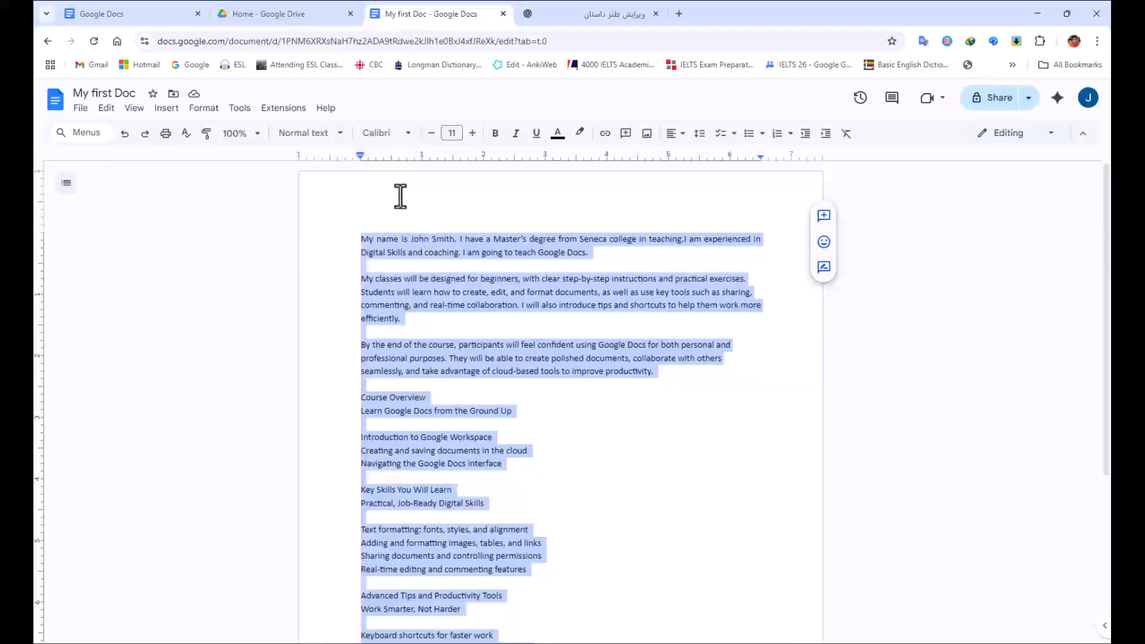
Increase the font size of the entire document text to 12.
{"action": "left_click", "coordinate": [449, 252]}
{"action": "key", "text": "ctrl+a"}
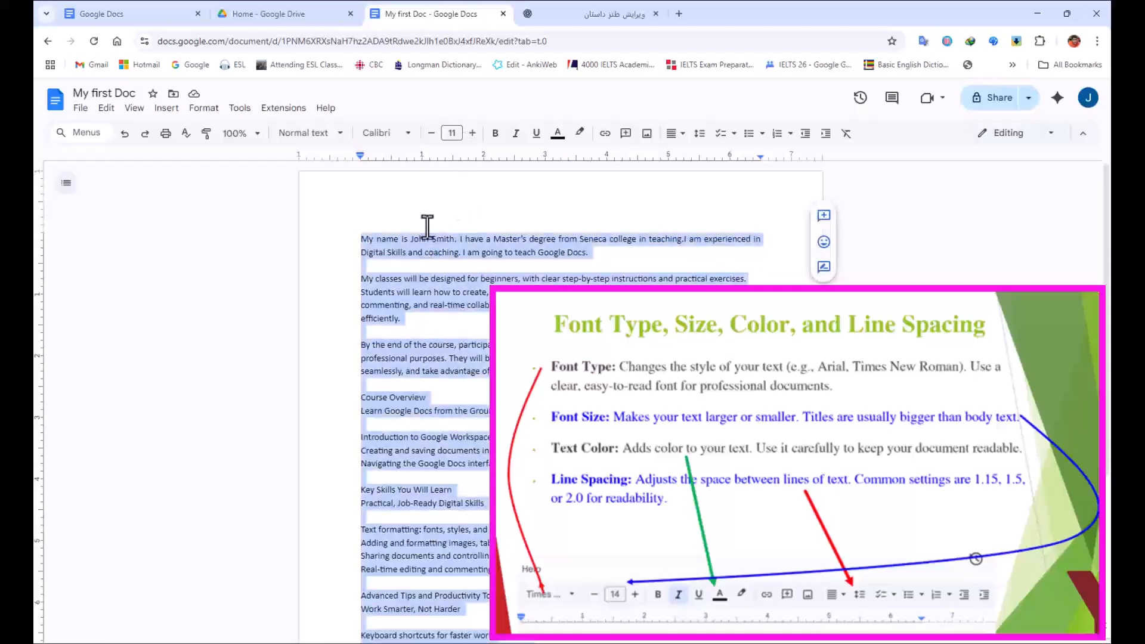
{"action": "left_click", "coordinate": [473, 137]}
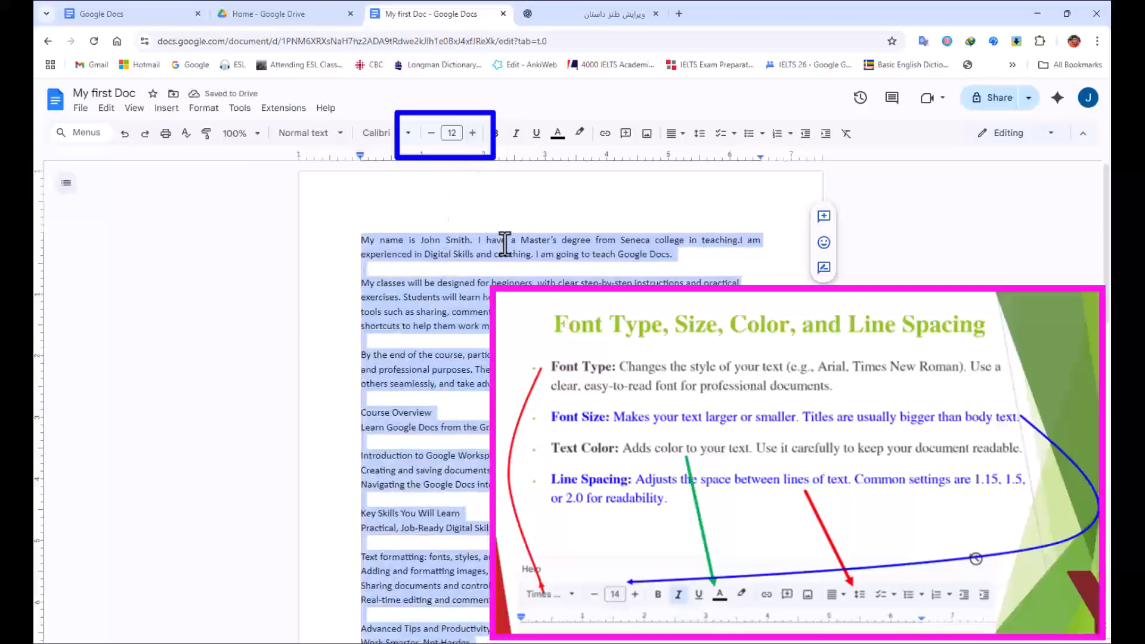
Try bold, italic and underline one after another on the entire text, removing each again.
{"action": "left_click", "coordinate": [496, 136]}
{"action": "left_click", "coordinate": [496, 136]}
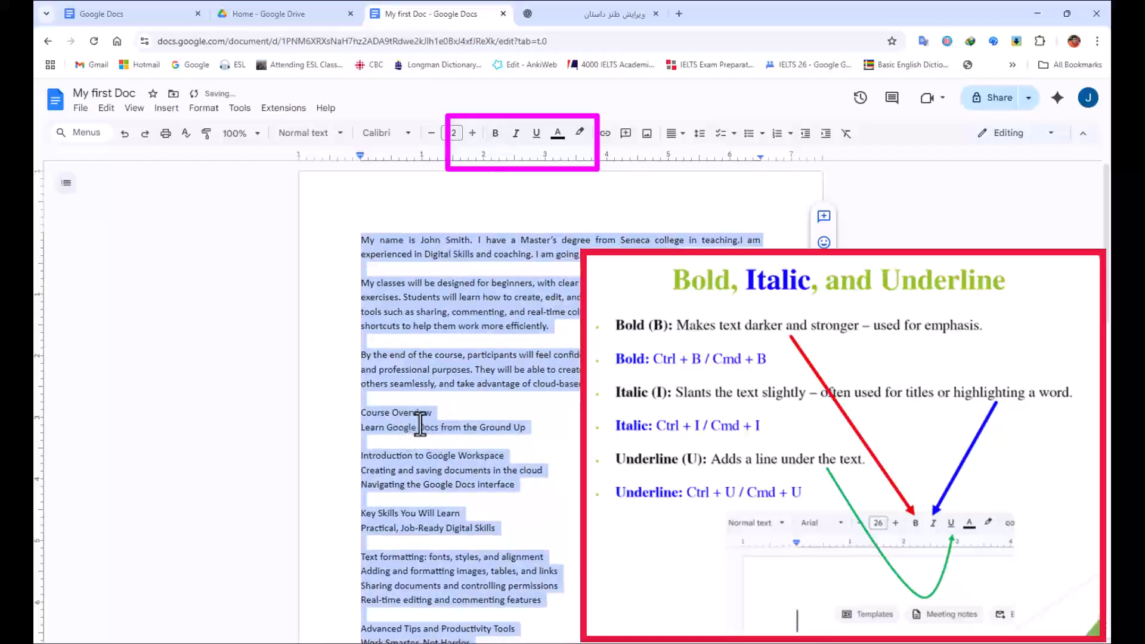
{"action": "left_click", "coordinate": [518, 135]}
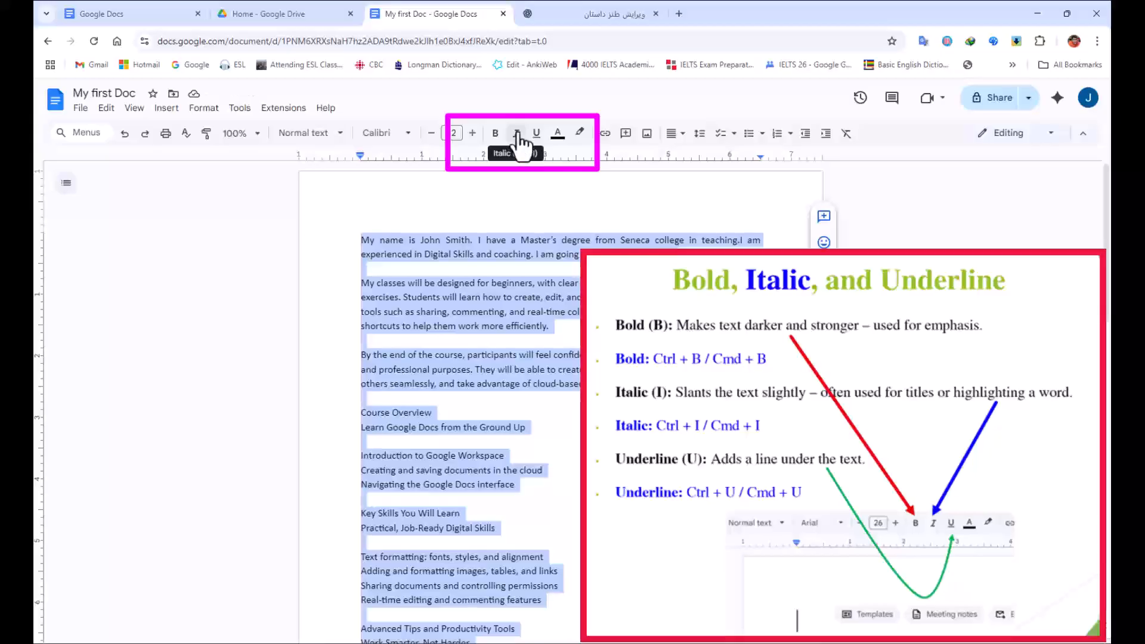
{"action": "left_click", "coordinate": [518, 135]}
{"action": "left_click", "coordinate": [518, 134]}
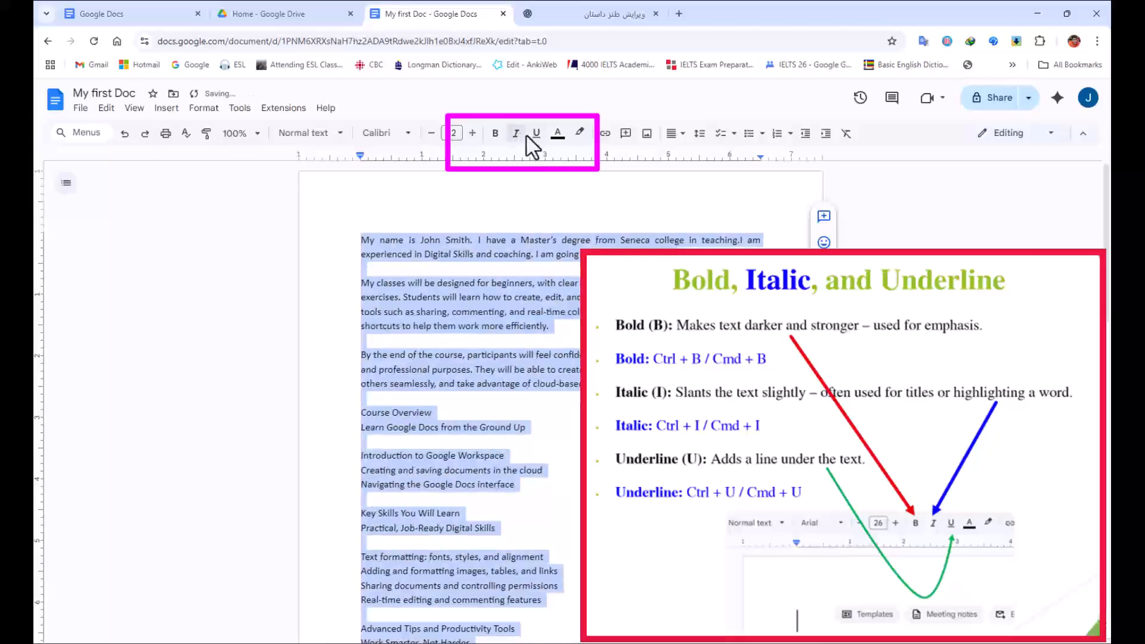
{"action": "left_click", "coordinate": [537, 136]}
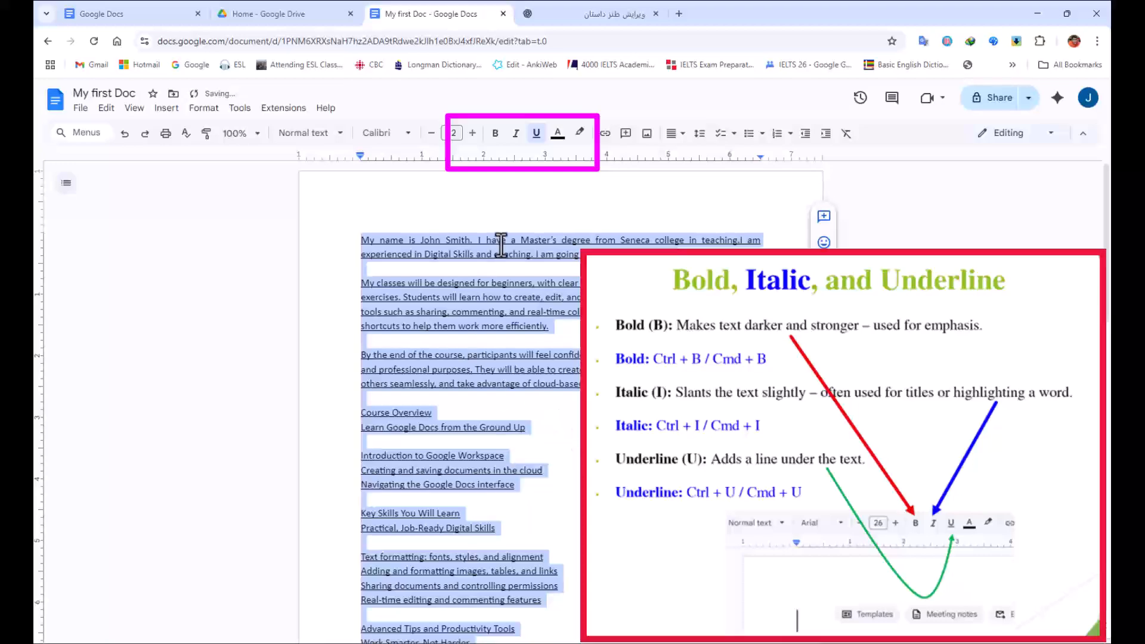
{"action": "left_click", "coordinate": [539, 132]}
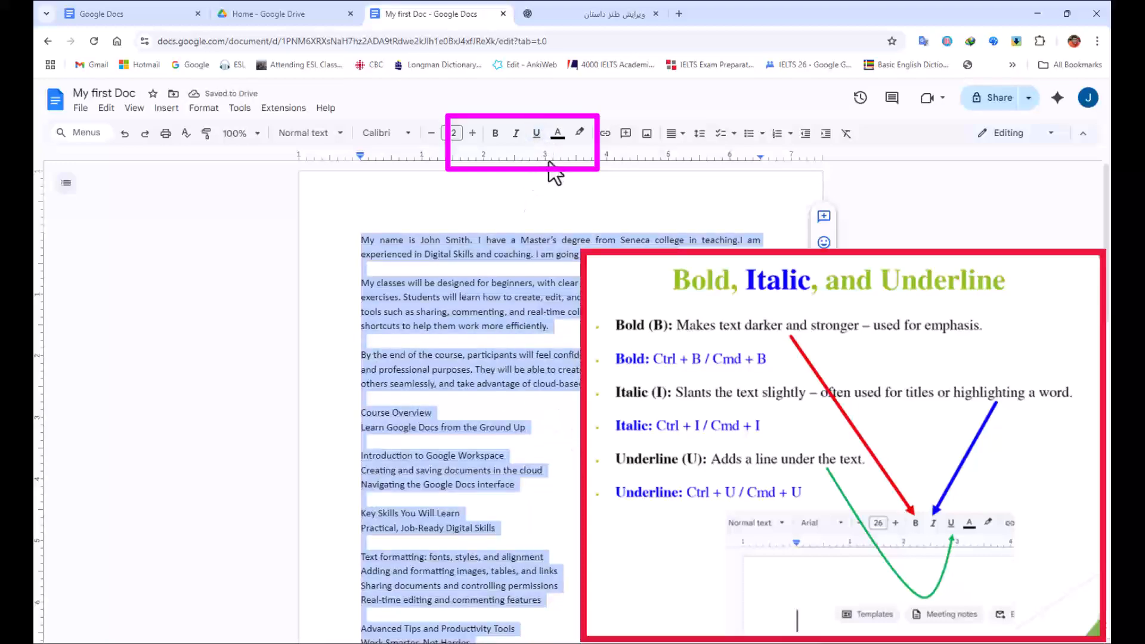
Try a custom text color for the entire document text, mixing the purple #7b1ae0.
{"action": "left_click", "coordinate": [558, 133]}
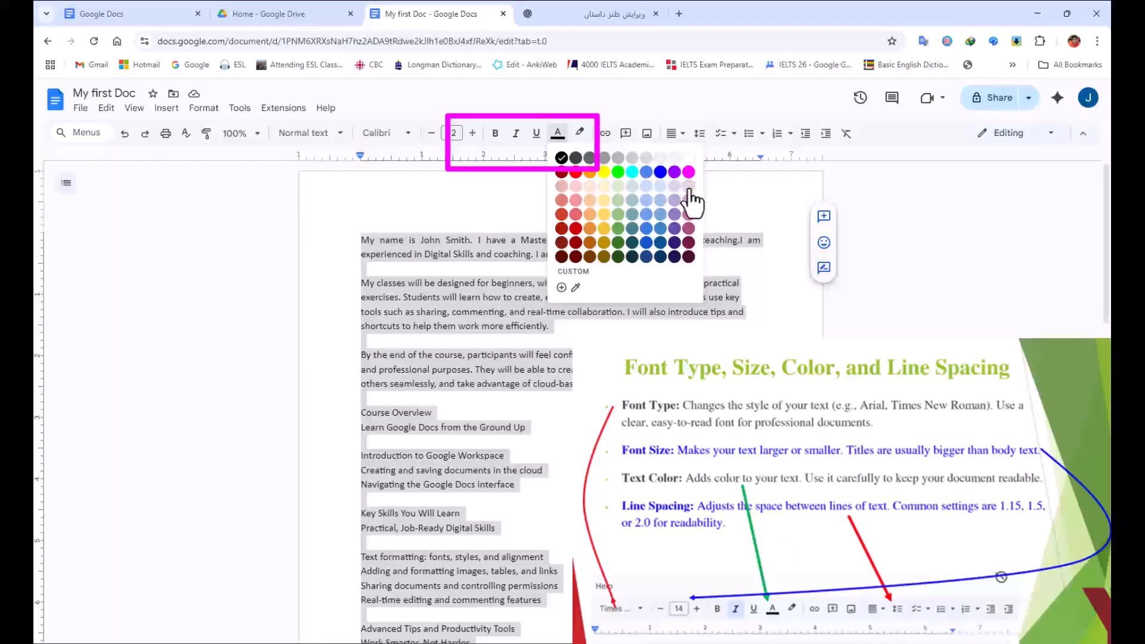
{"action": "left_click", "coordinate": [562, 289]}
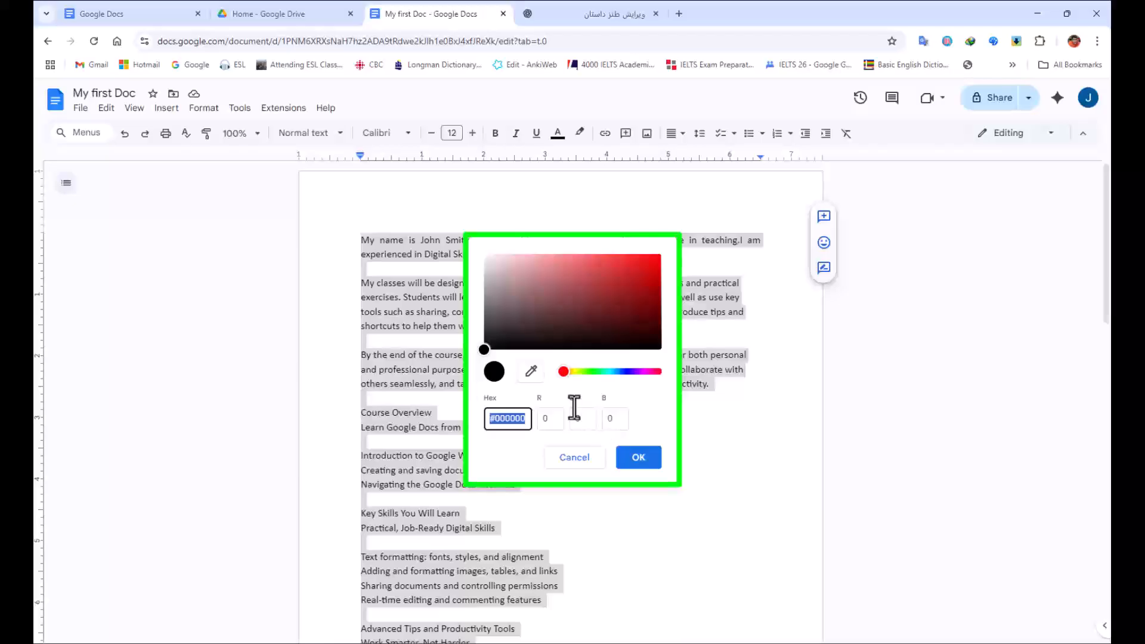
{"action": "left_click_drag", "start_coordinate": [563, 372], "coordinate": [638, 377]}
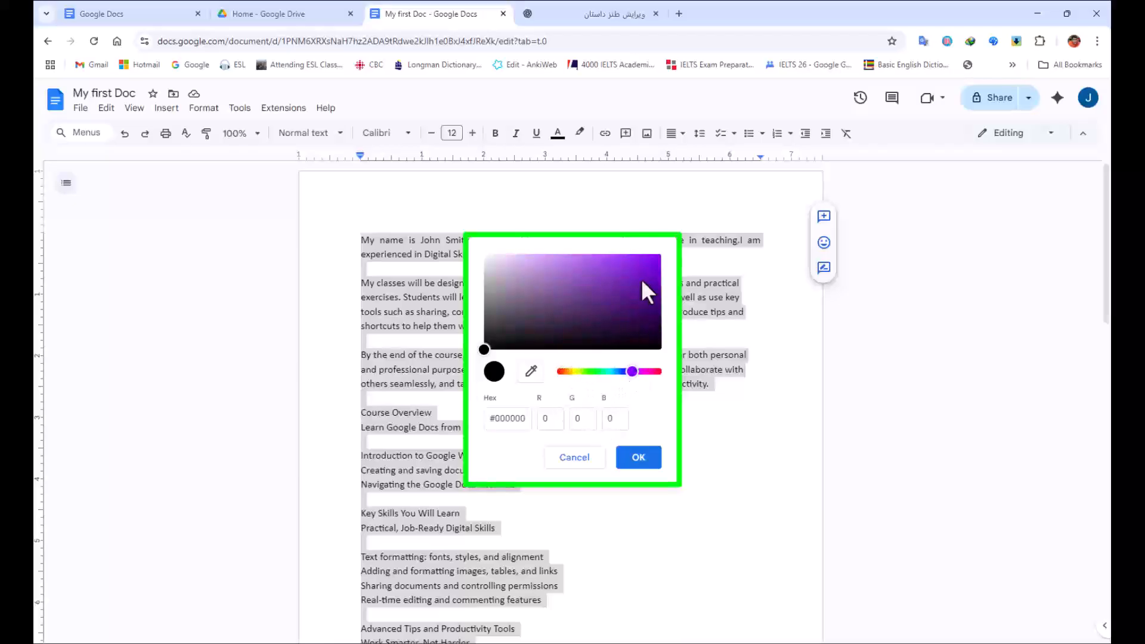
{"action": "left_click", "coordinate": [654, 258]}
{"action": "left_click_drag", "start_coordinate": [587, 292], "coordinate": [639, 265]}
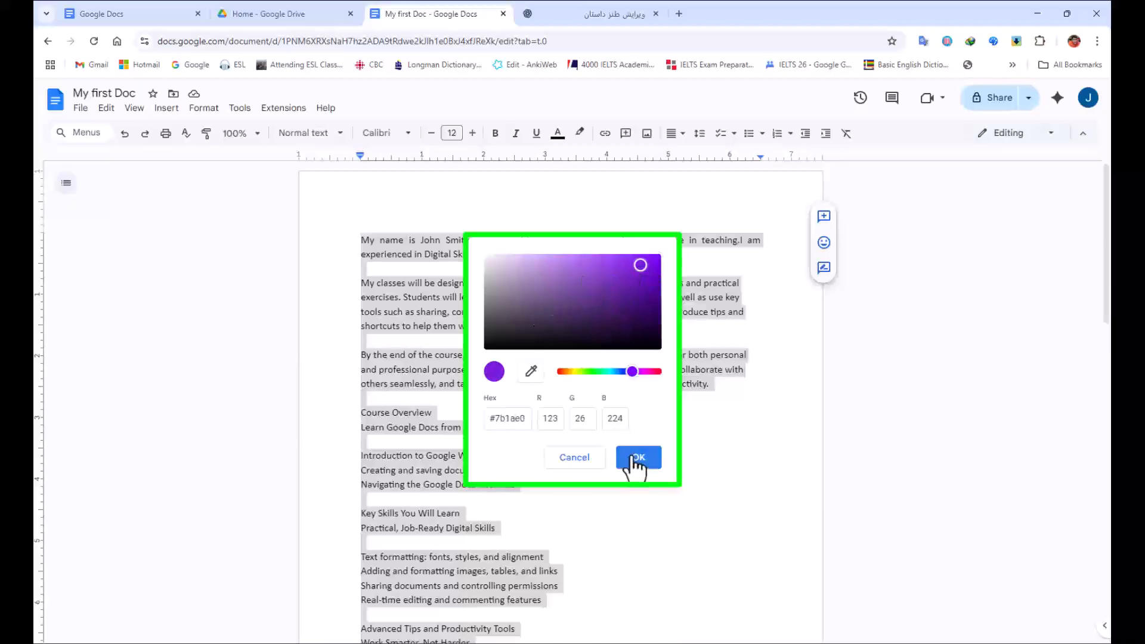
Try sampling a custom text color from the screen with the eyedropper and cancel the custom color.
{"action": "left_click", "coordinate": [533, 376]}
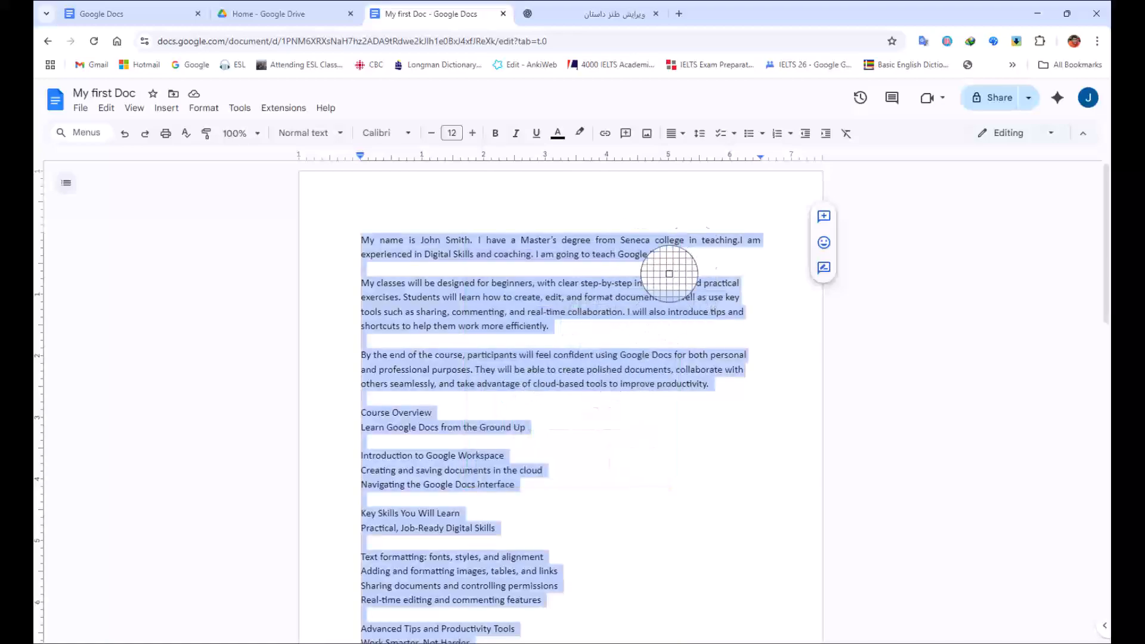
{"action": "left_click", "coordinate": [562, 132]}
{"action": "left_click", "coordinate": [573, 457]}
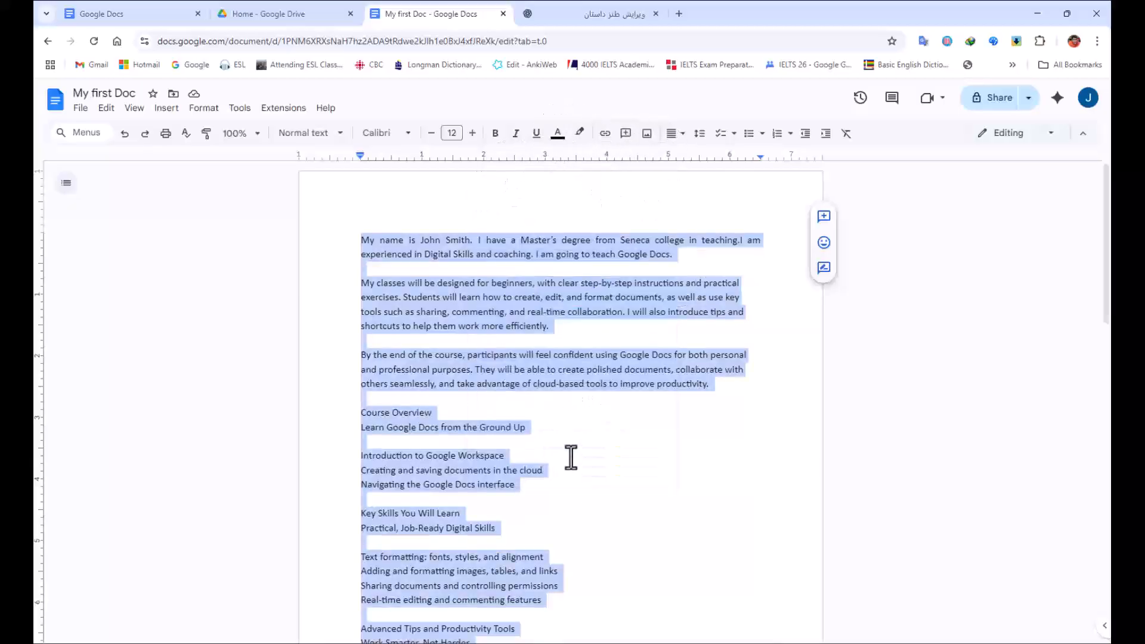
Insert the red banner image from the computer's Pictures folder after the line "Introduction to Google Workspace".
{"action": "left_click", "coordinate": [564, 473]}
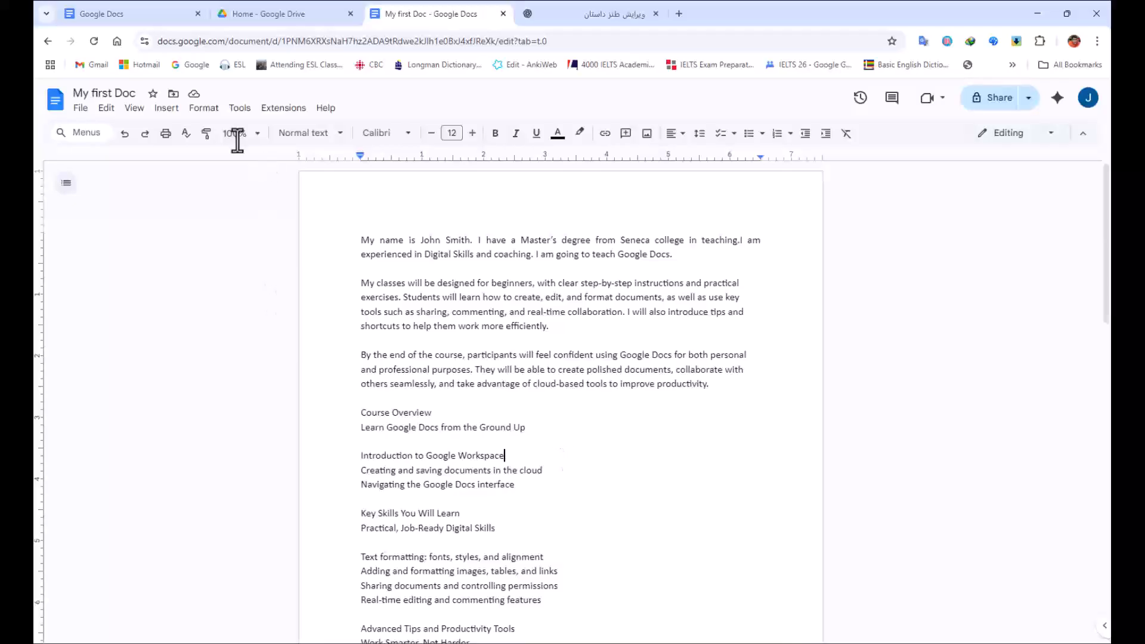
{"action": "left_click", "coordinate": [170, 113]}
{"action": "mouse_move", "coordinate": [271, 157]}
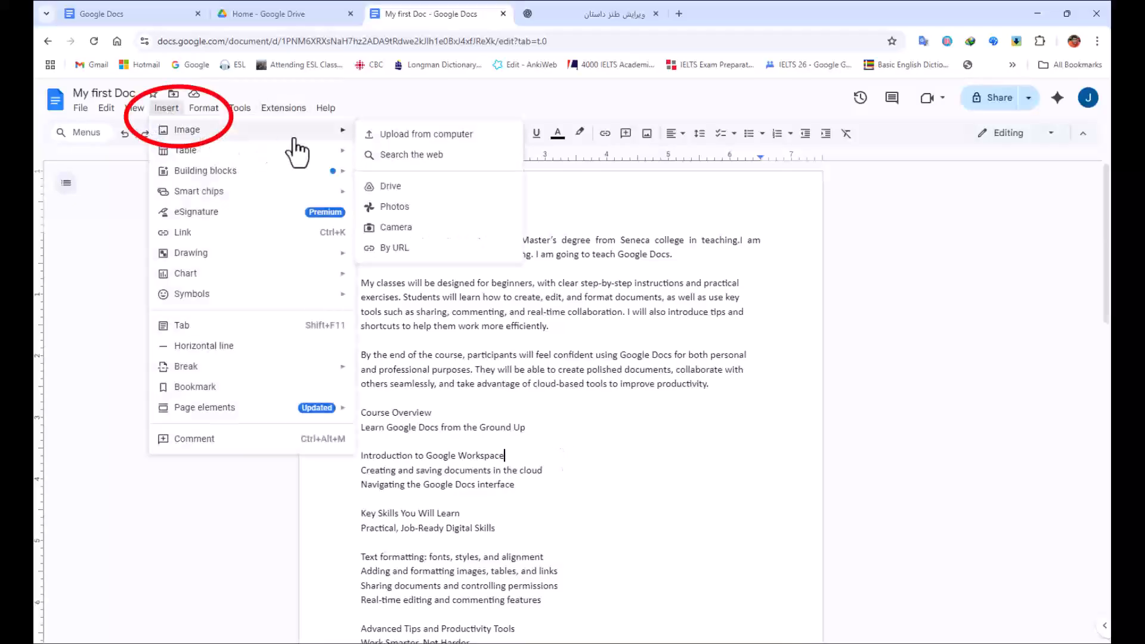
{"action": "left_click", "coordinate": [435, 142]}
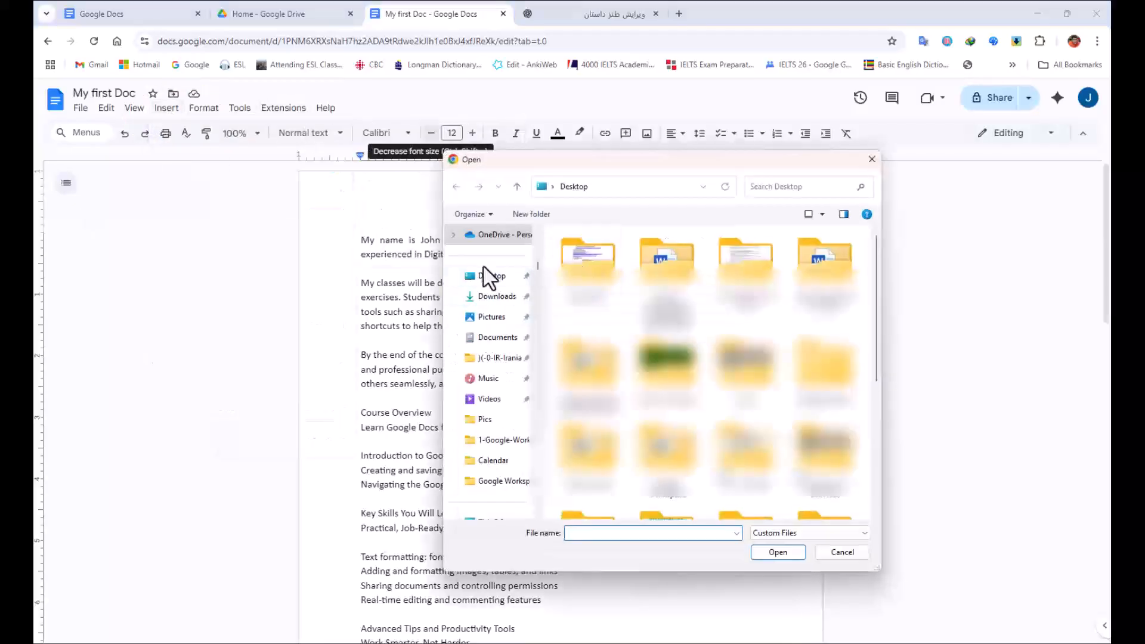
{"action": "left_click", "coordinate": [486, 319]}
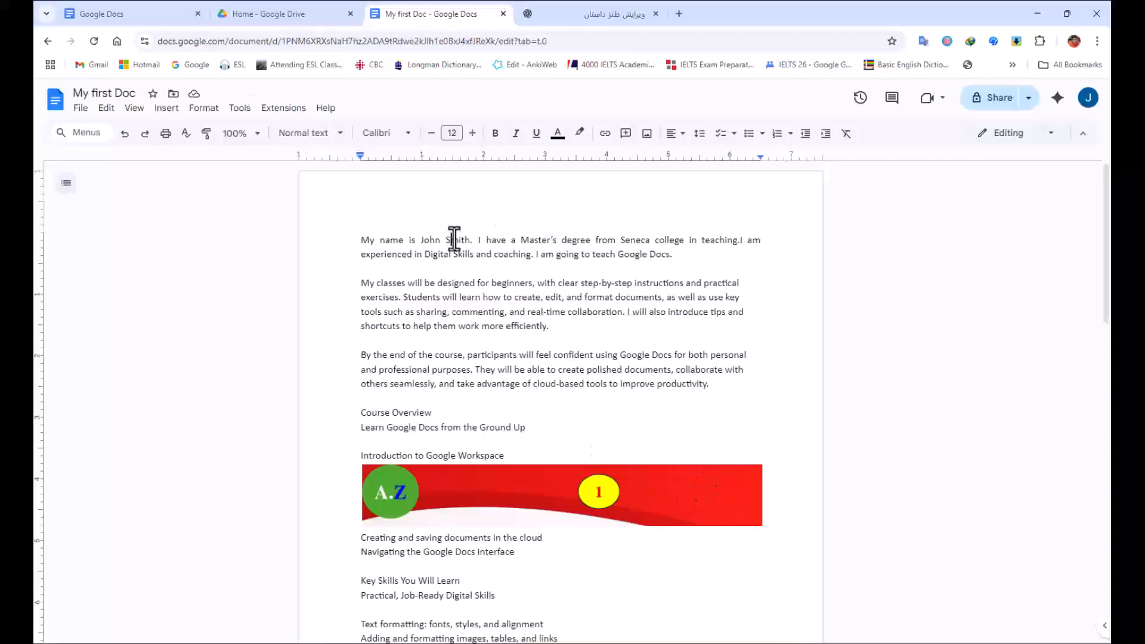
Color the first paragraph's text with the red sampled from the banner image using the eyedropper.
{"action": "triple_click", "coordinate": [455, 240]}
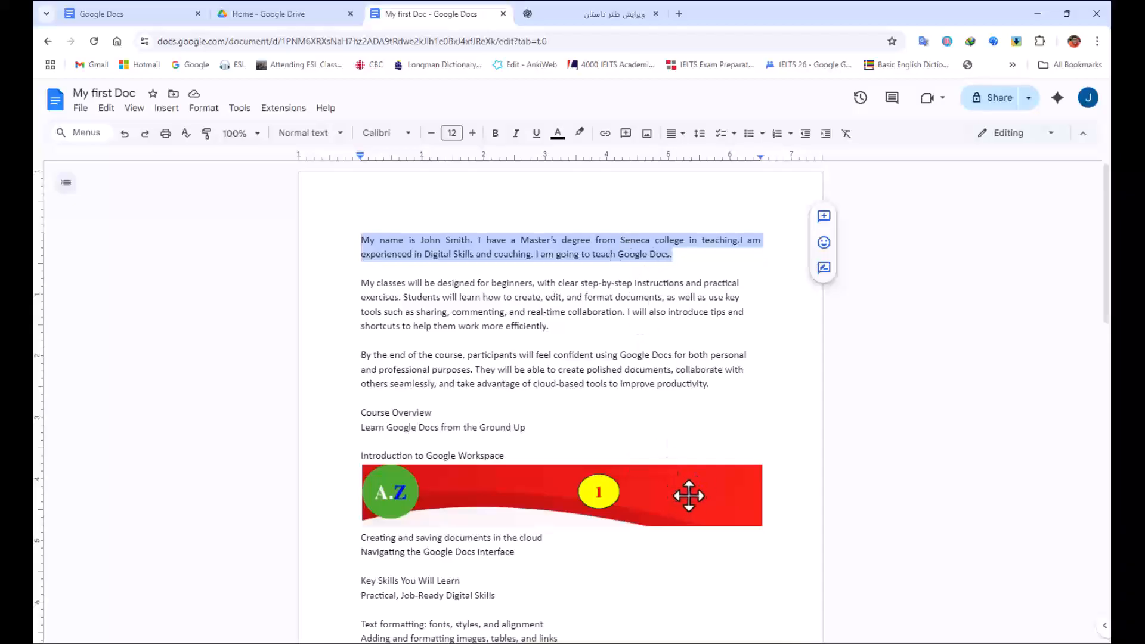
{"action": "left_click", "coordinate": [557, 134]}
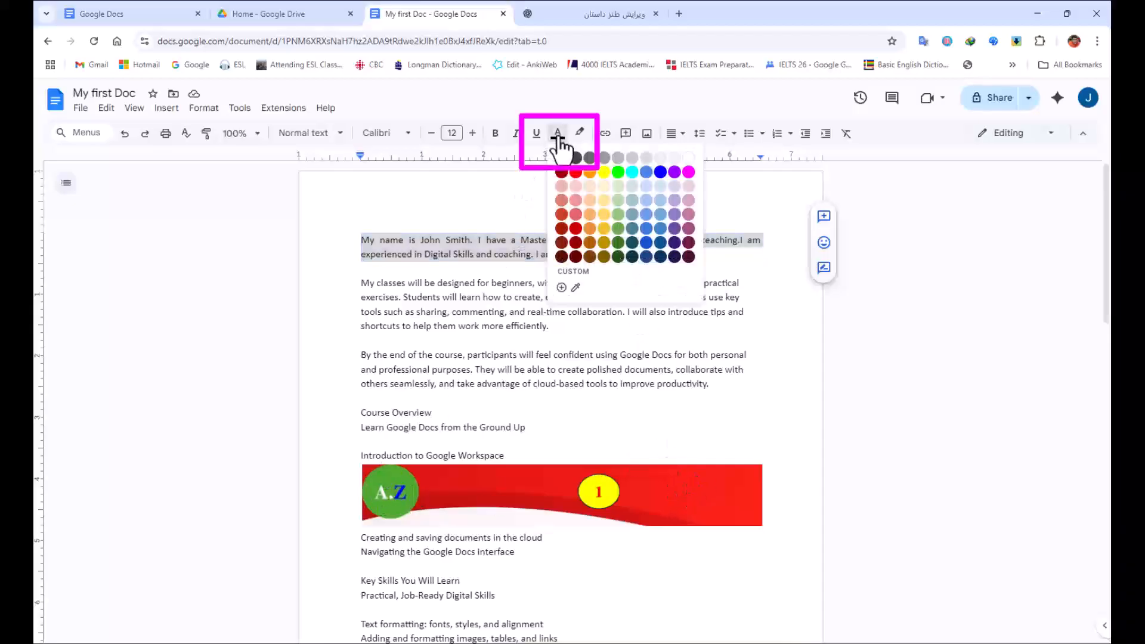
{"action": "left_click", "coordinate": [576, 289]}
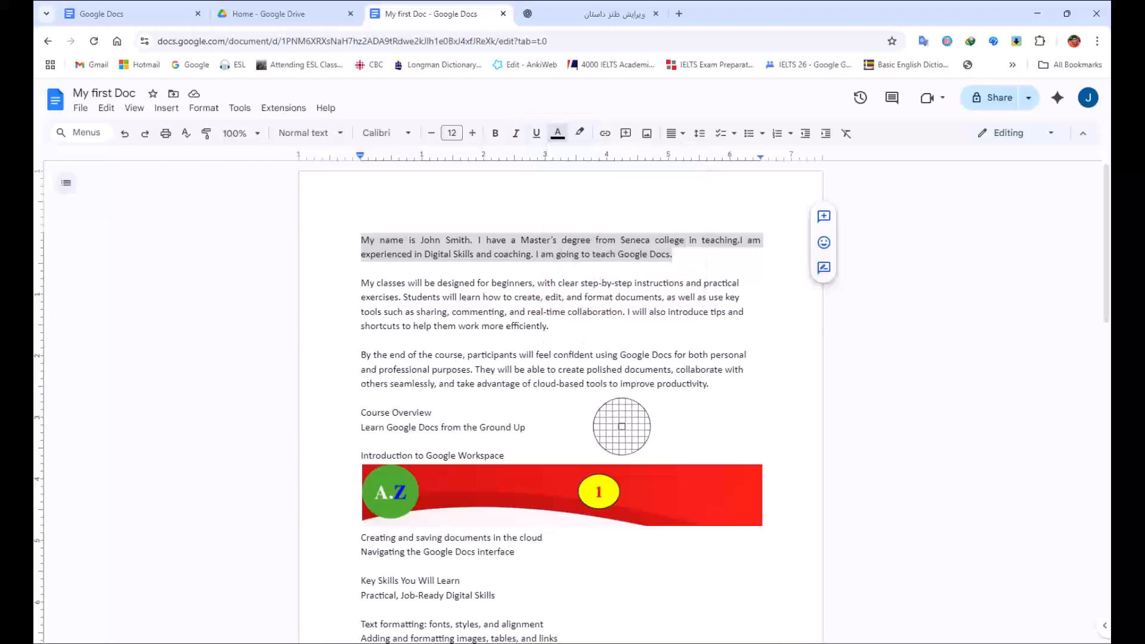
{"action": "left_click", "coordinate": [715, 497]}
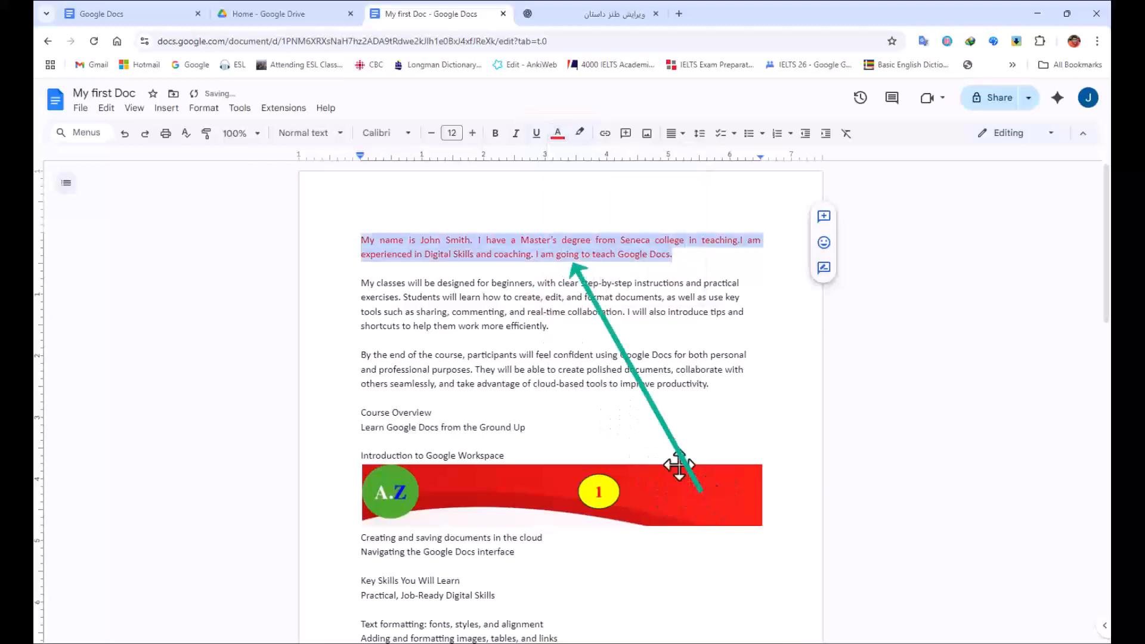
Recolor the first paragraph's text with the green sampled from the banner's A.Z circle and show the saved custom colors.
{"action": "left_click", "coordinate": [558, 133]}
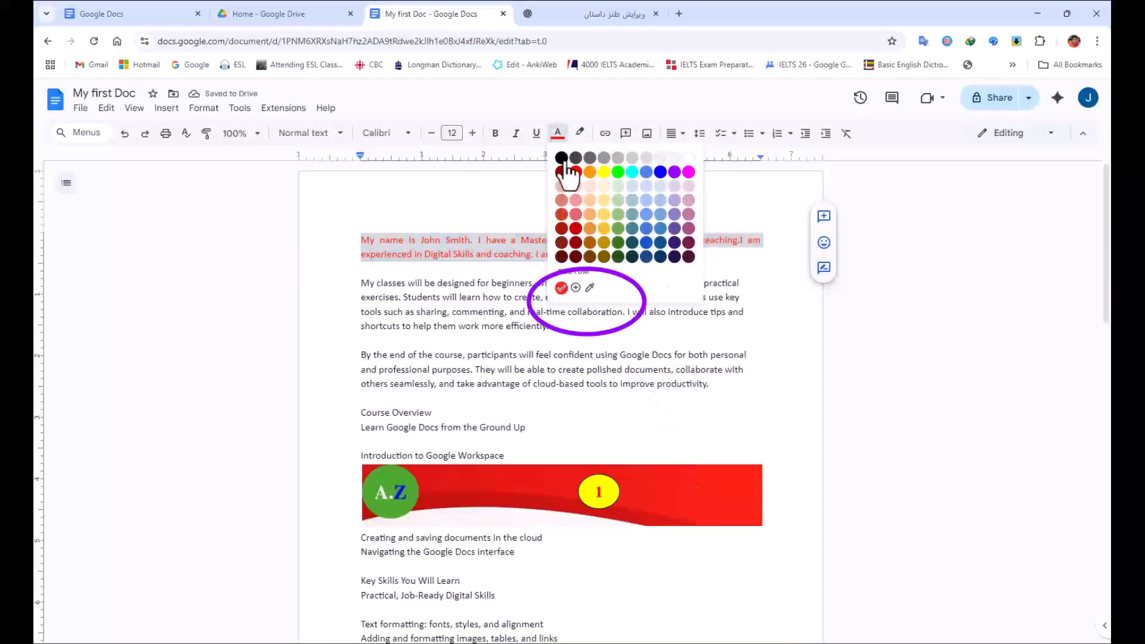
{"action": "left_click", "coordinate": [589, 289]}
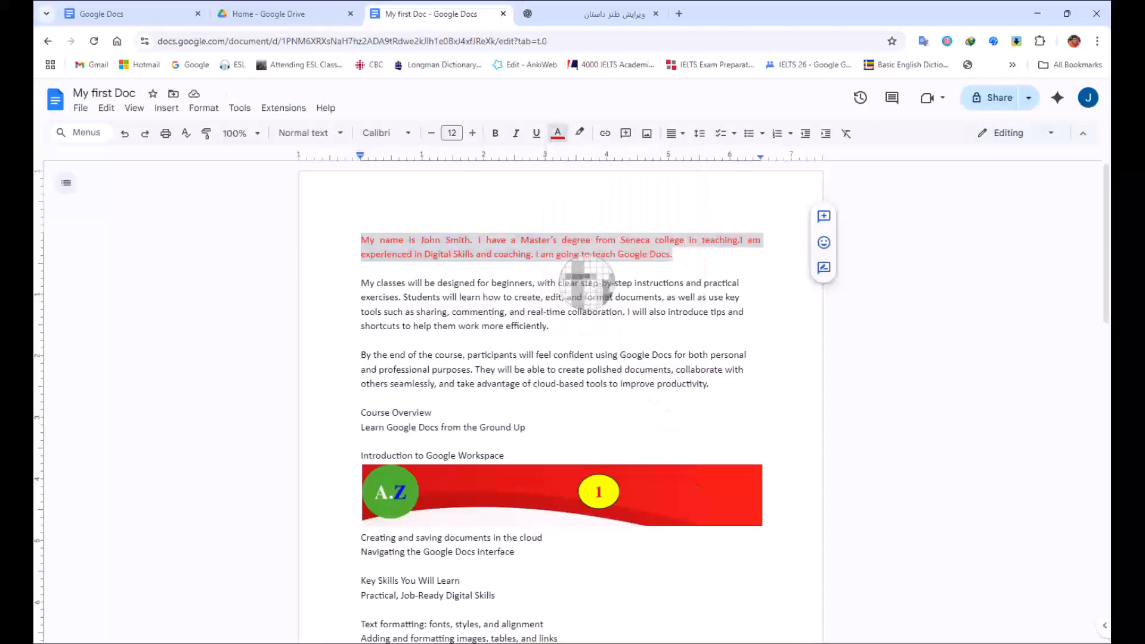
{"action": "left_click", "coordinate": [388, 479]}
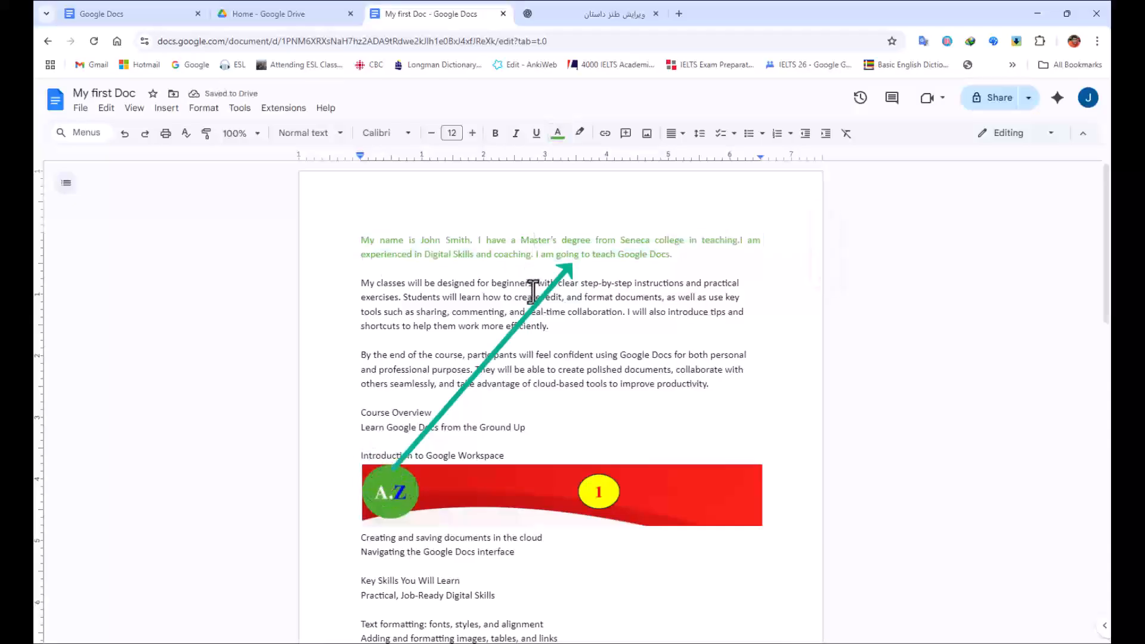
{"action": "left_click", "coordinate": [558, 132]}
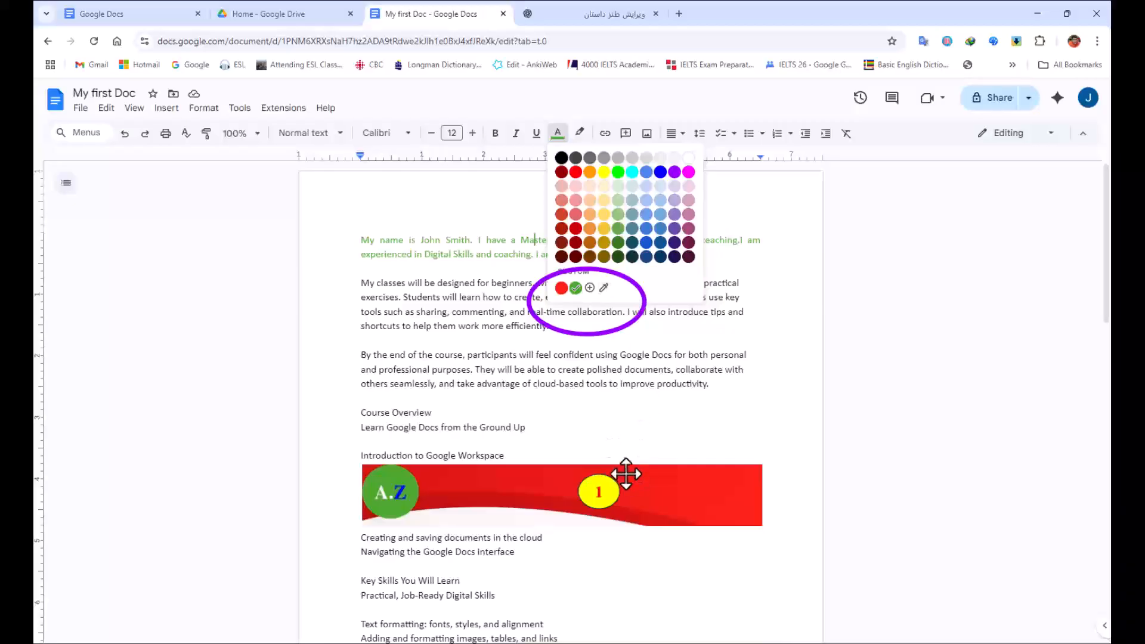
Delete the banner image and set the first paragraph's text color back to black.
{"action": "left_click", "coordinate": [577, 469]}
{"action": "key", "text": "Delete"}
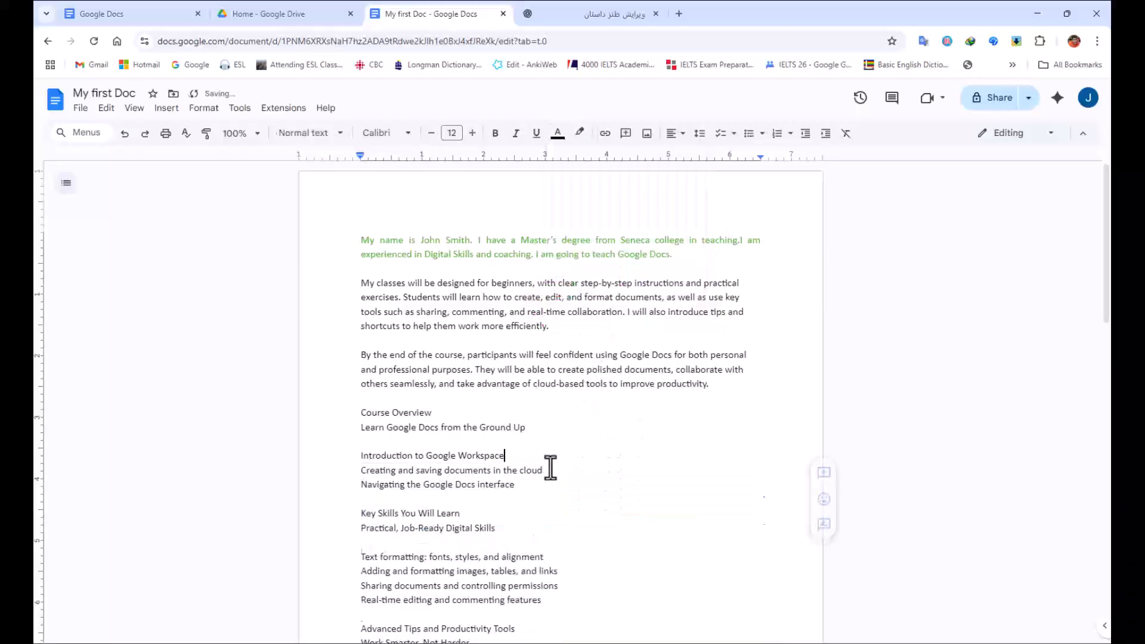
{"action": "triple_click", "coordinate": [558, 240]}
{"action": "left_click", "coordinate": [558, 132]}
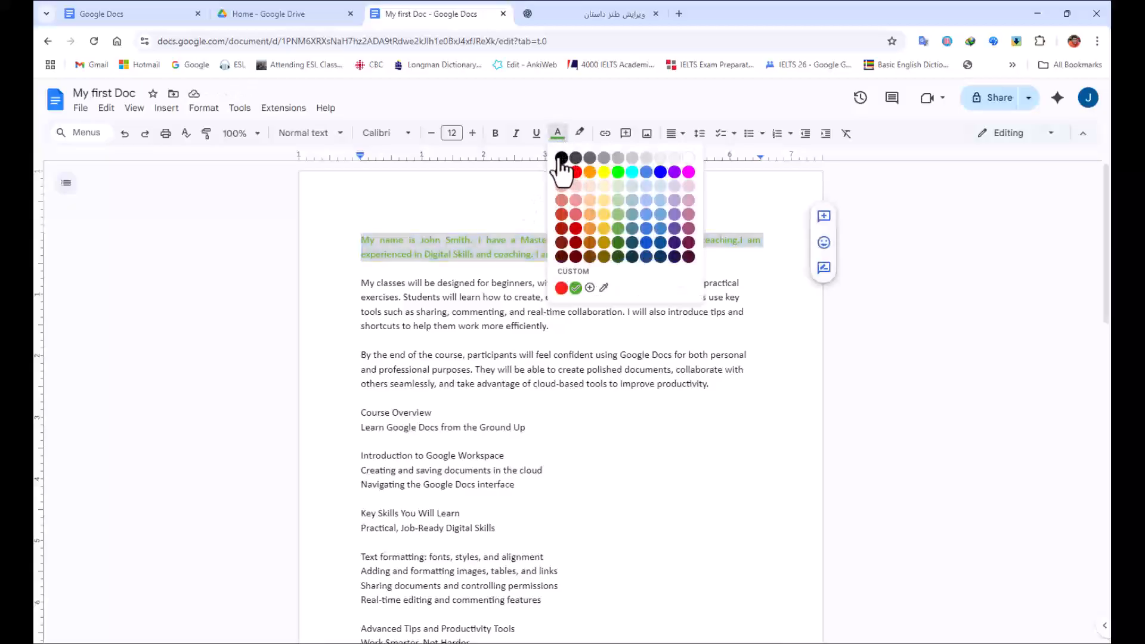
{"action": "left_click", "coordinate": [561, 158]}
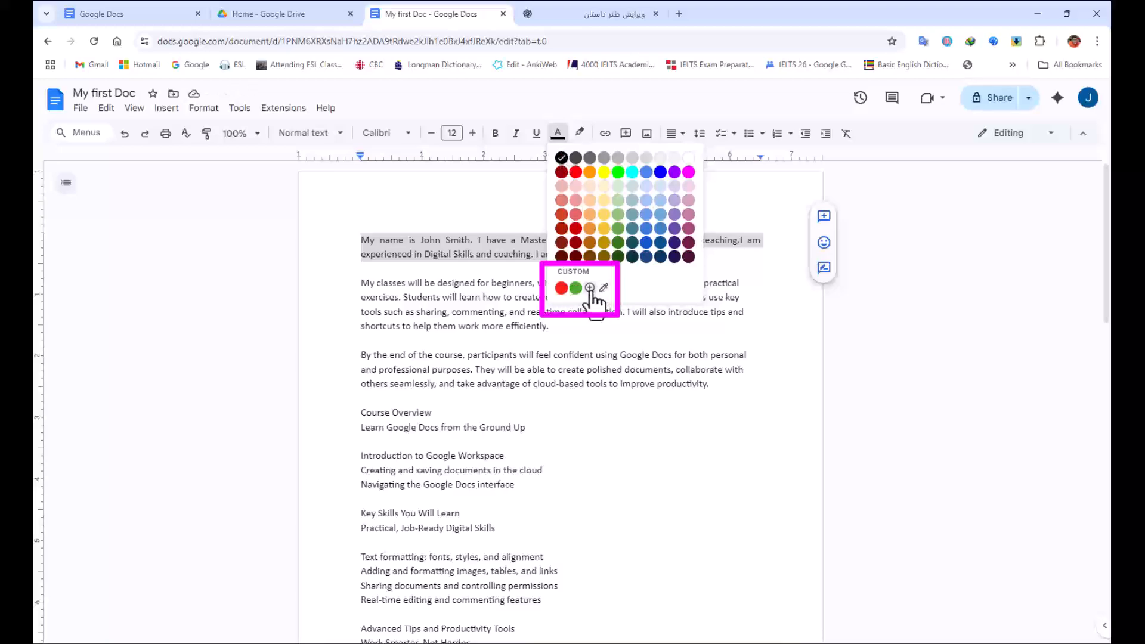
{"action": "left_click", "coordinate": [590, 288]}
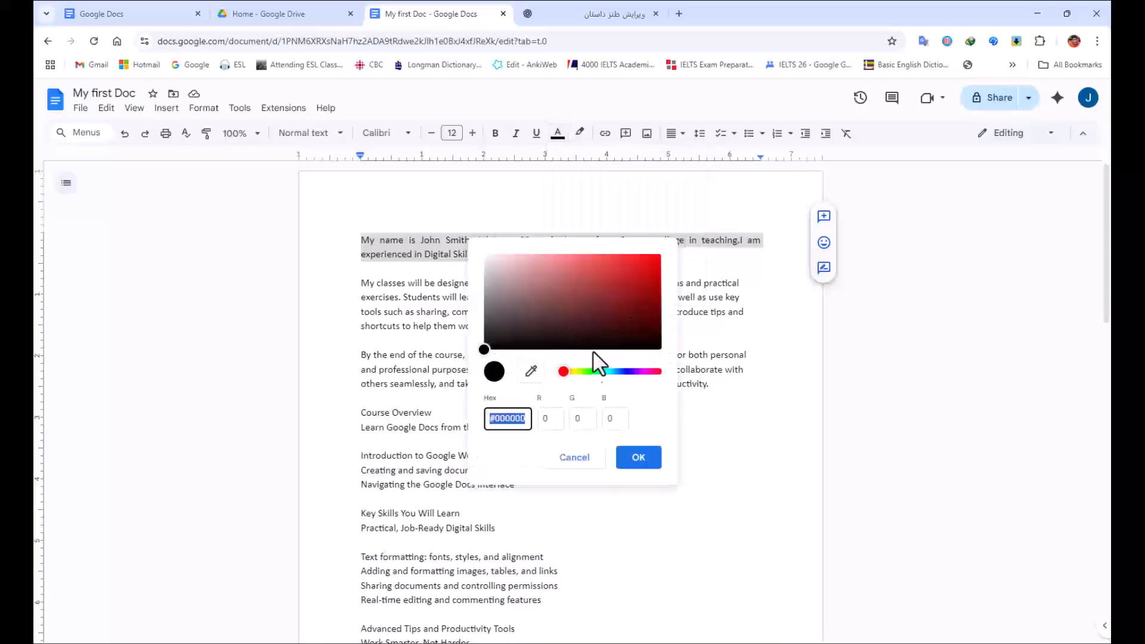
{"action": "left_click", "coordinate": [574, 457]}
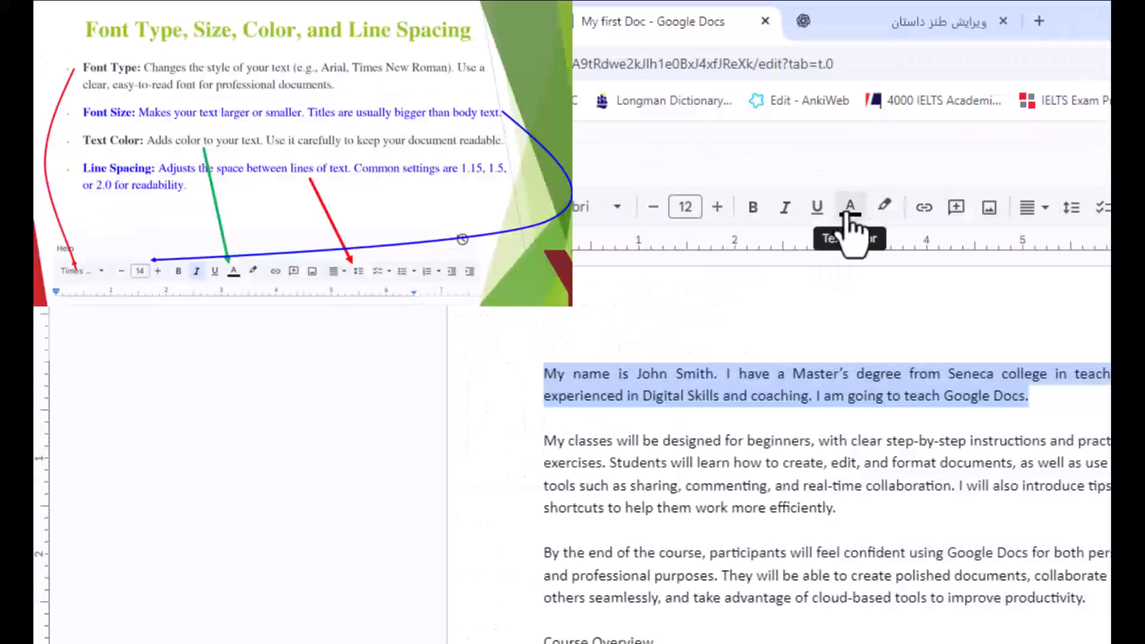
Set the text color of "Master's degree" in the first paragraph to blue.
{"action": "left_click", "coordinate": [834, 374]}
{"action": "left_click_drag", "start_coordinate": [793, 373], "coordinate": [903, 383]}
{"action": "left_click", "coordinate": [850, 207]}
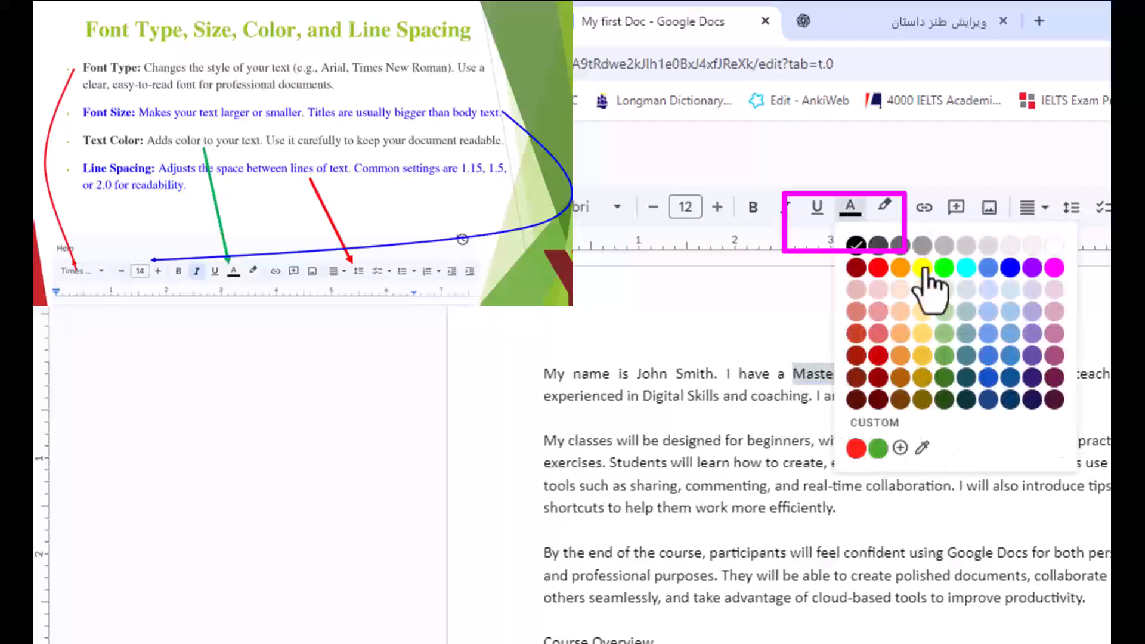
{"action": "left_click", "coordinate": [1011, 270]}
{"action": "left_click", "coordinate": [840, 373]}
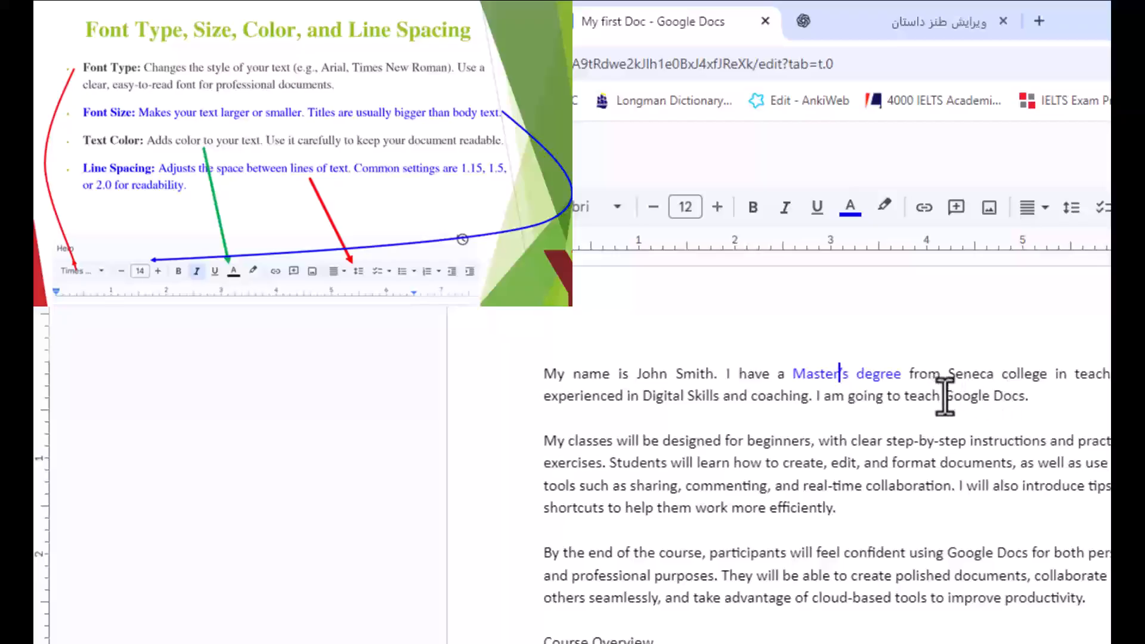
Highlight "Google Docs" at the end of the first paragraph in yellow.
{"action": "left_click_drag", "start_coordinate": [945, 396], "coordinate": [1025, 396]}
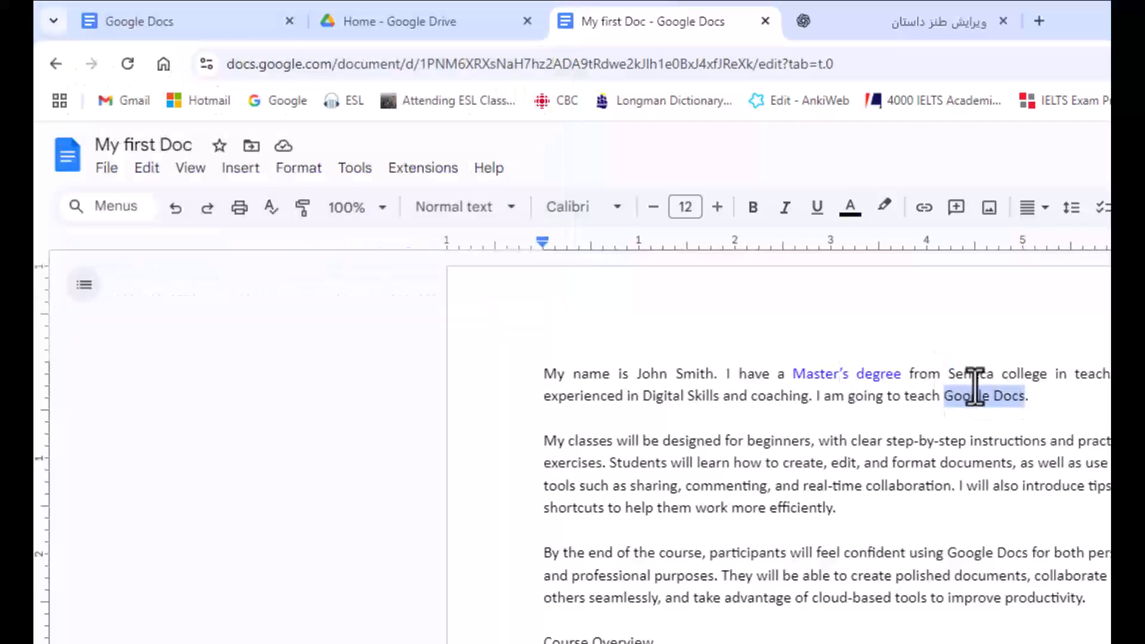
{"action": "left_click", "coordinate": [883, 213]}
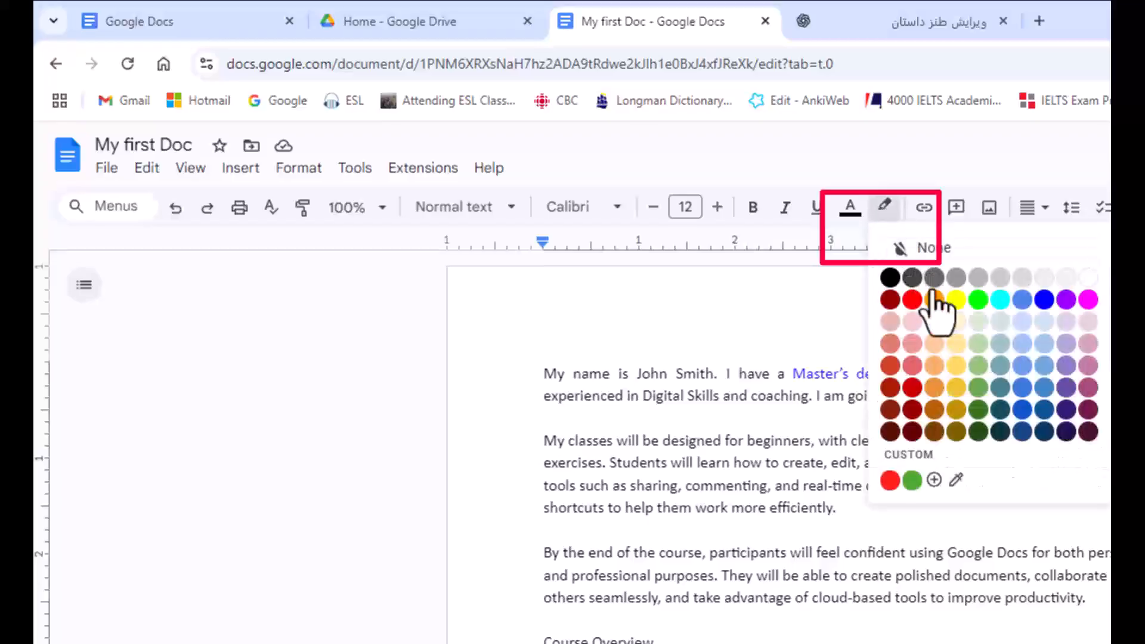
{"action": "left_click", "coordinate": [956, 299]}
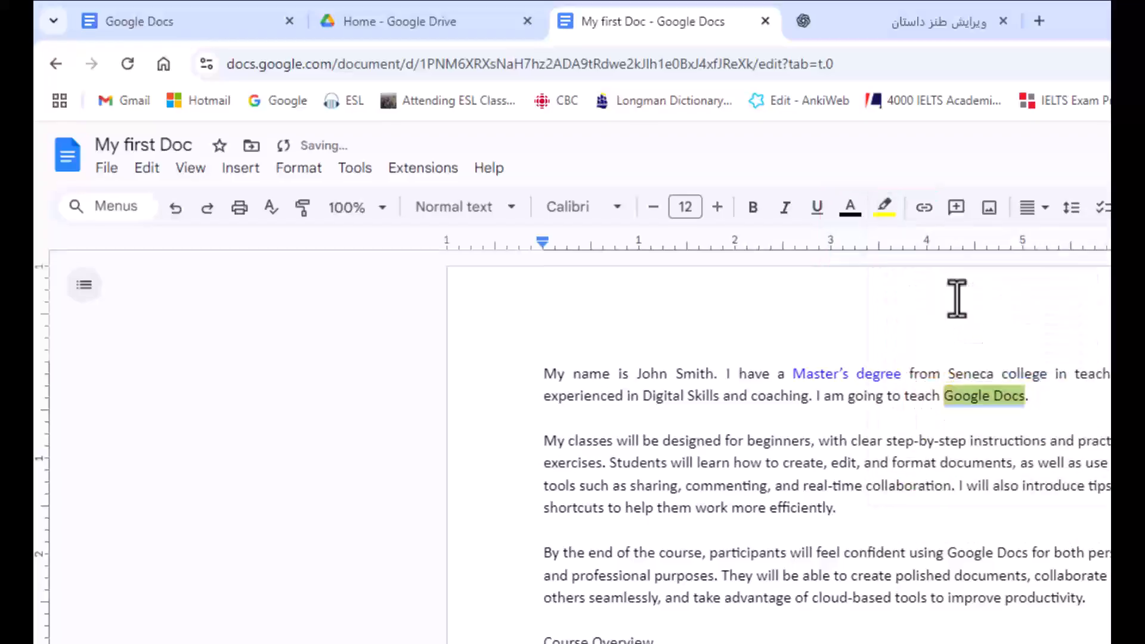
{"action": "left_click", "coordinate": [1015, 412]}
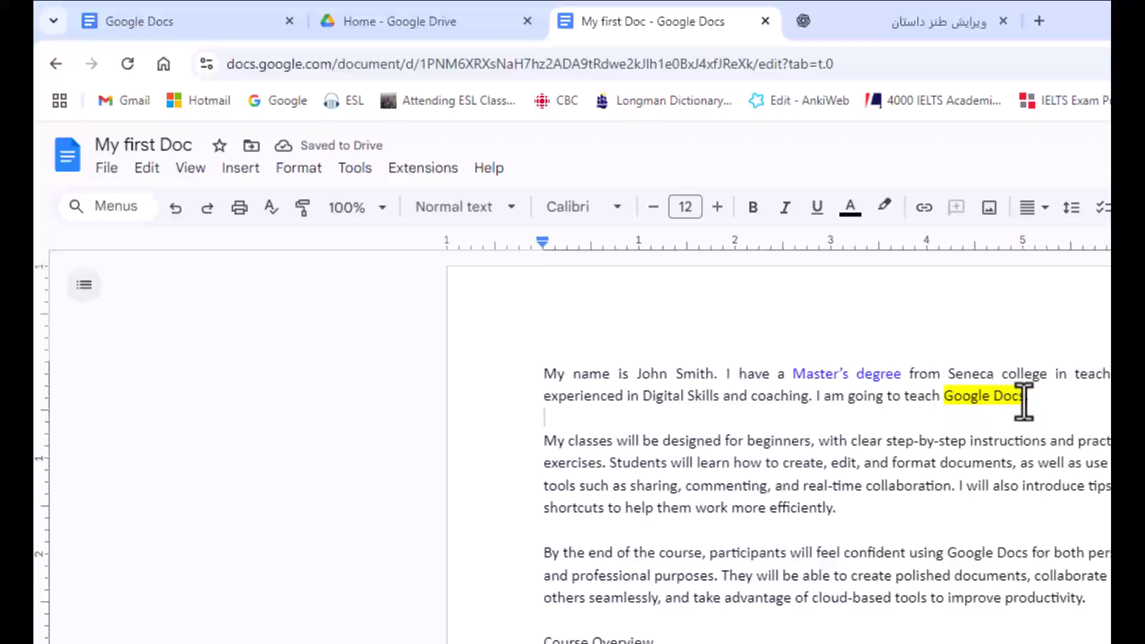
Set the text color of the yellow-highlighted "Google Docs" to red.
{"action": "left_click_drag", "start_coordinate": [1024, 401], "coordinate": [944, 393]}
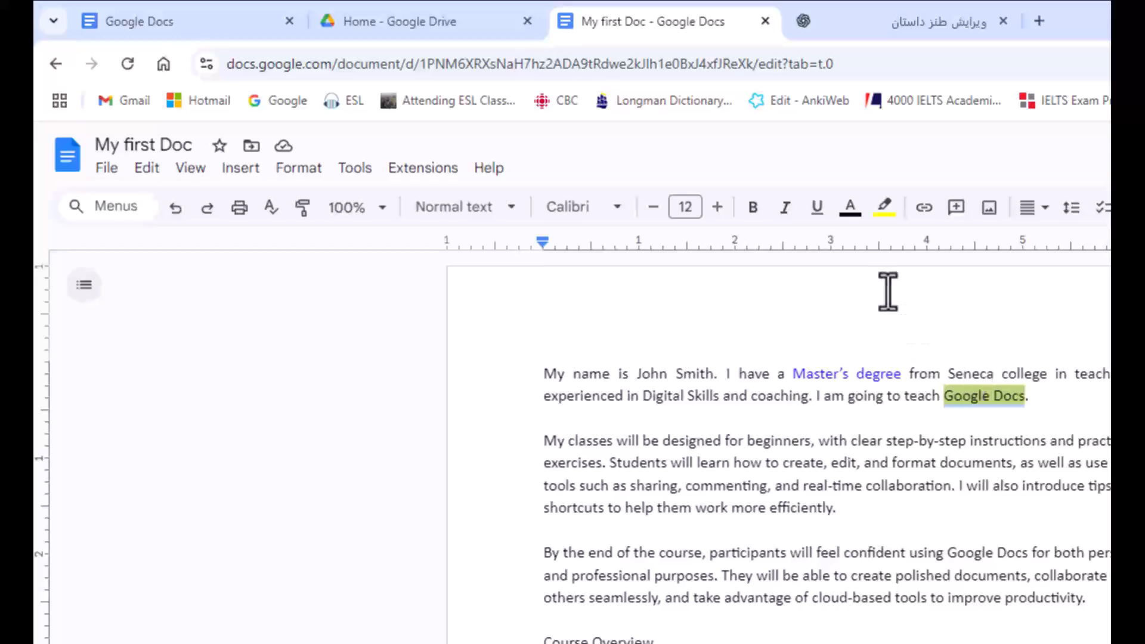
{"action": "left_click", "coordinate": [843, 216]}
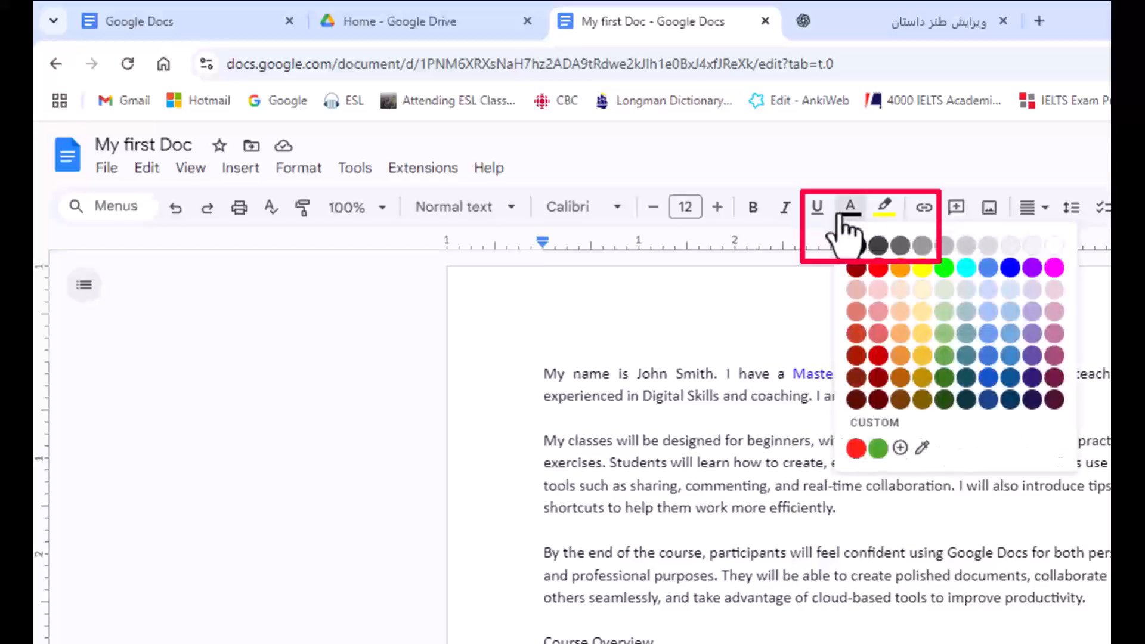
{"action": "left_click", "coordinate": [879, 268]}
{"action": "left_click", "coordinate": [1020, 441]}
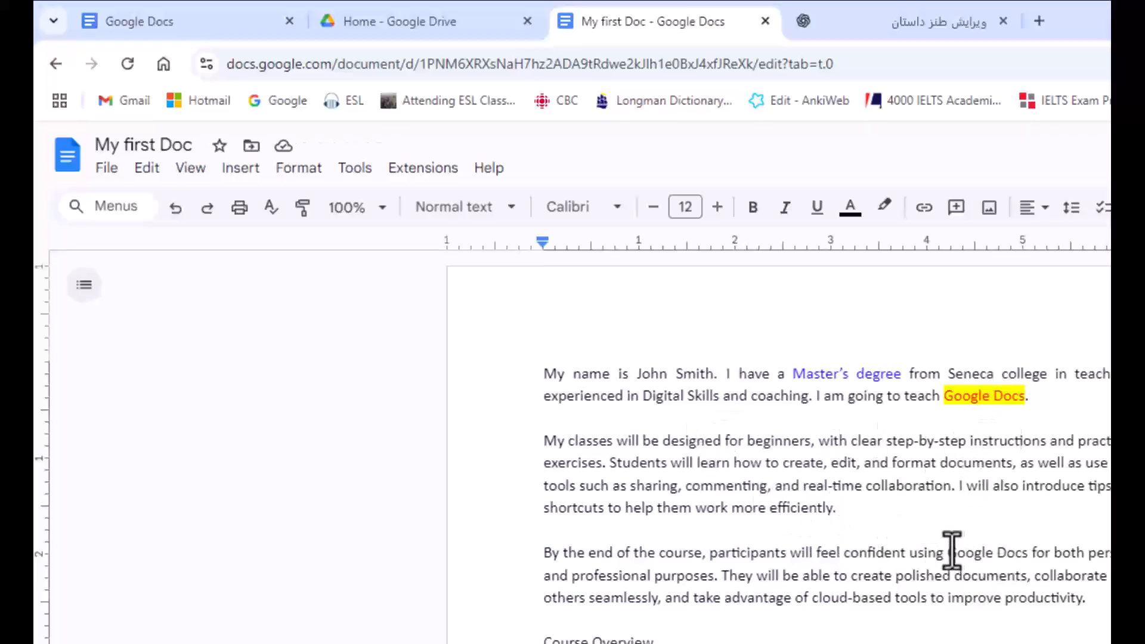
Highlight "Google Docs" in the third paragraph in cyan.
{"action": "left_click_drag", "start_coordinate": [949, 554], "coordinate": [1029, 555]}
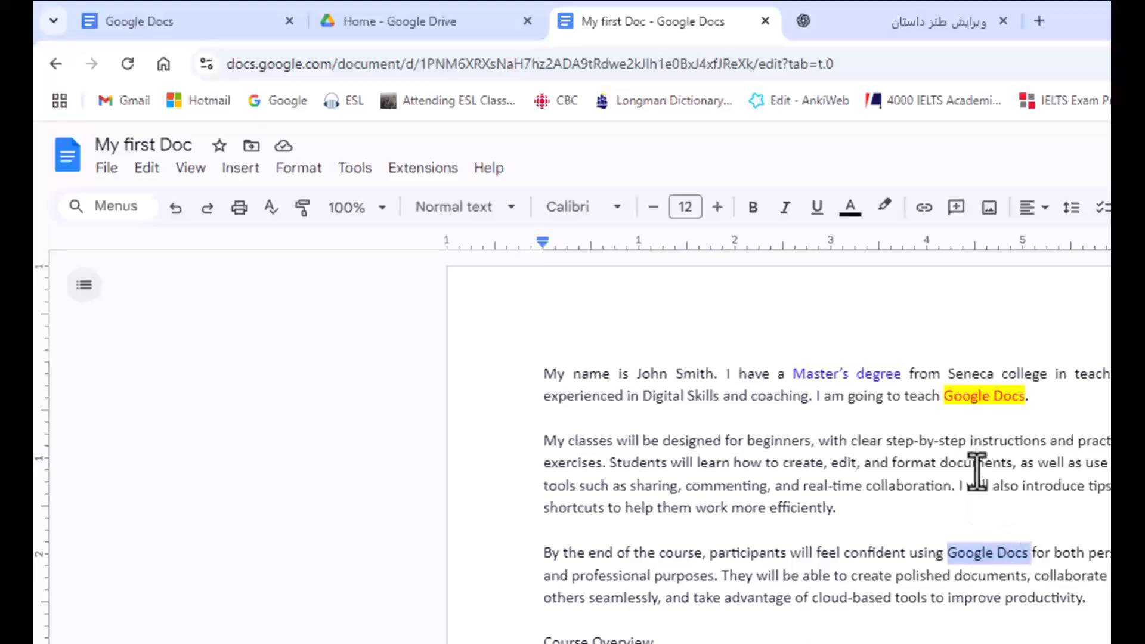
{"action": "left_click", "coordinate": [884, 207]}
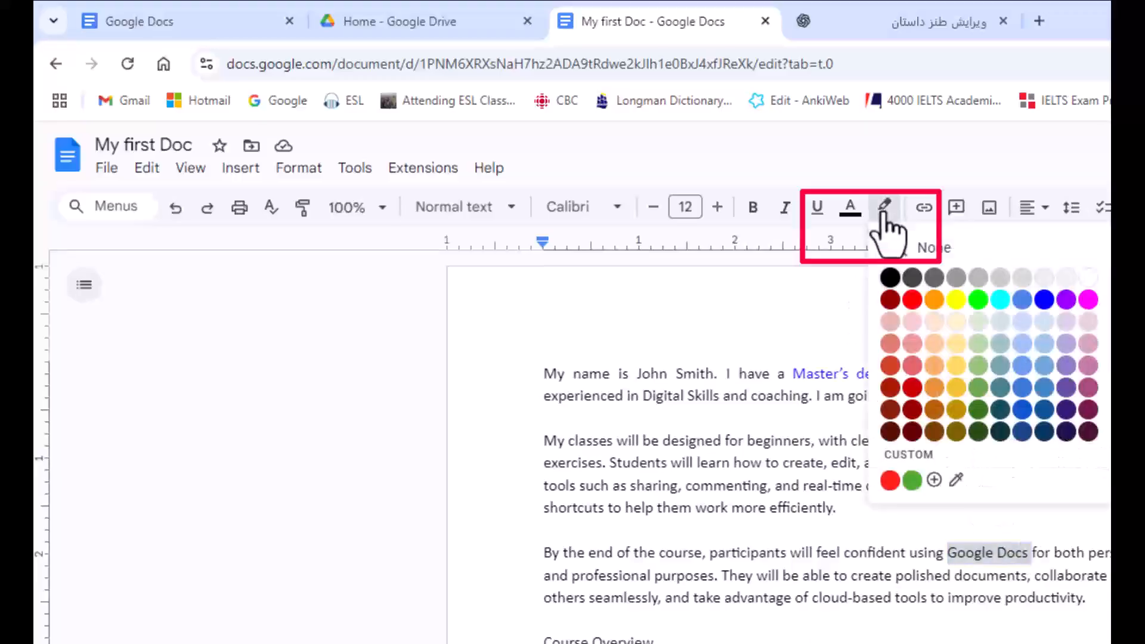
{"action": "left_click", "coordinate": [1000, 300]}
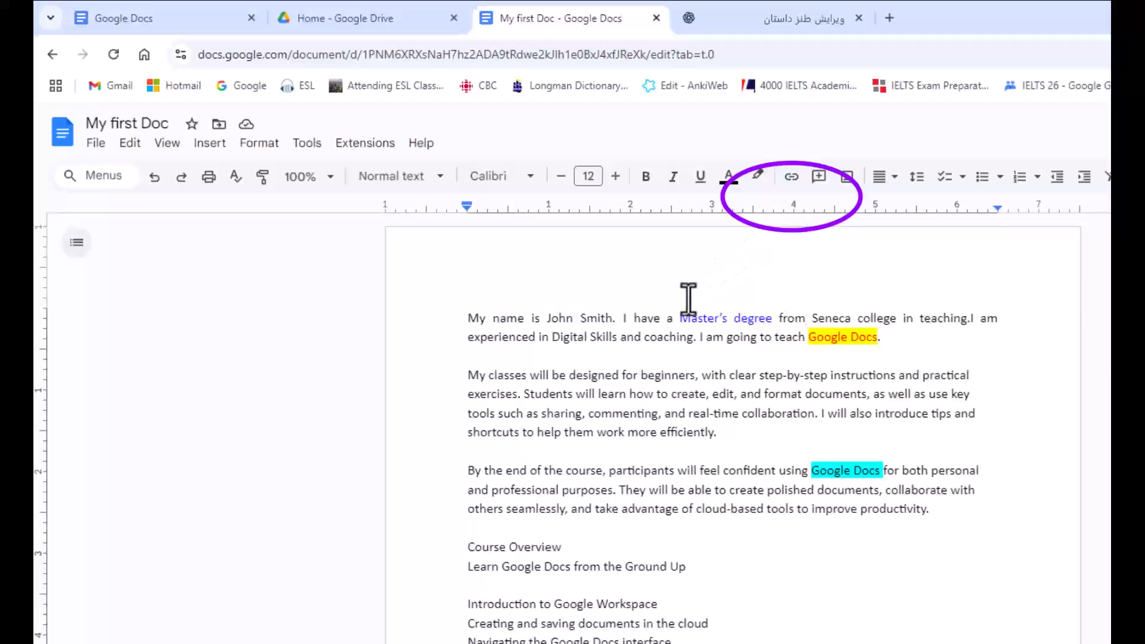
{"action": "left_click_drag", "start_coordinate": [545, 317], "coordinate": [618, 319]}
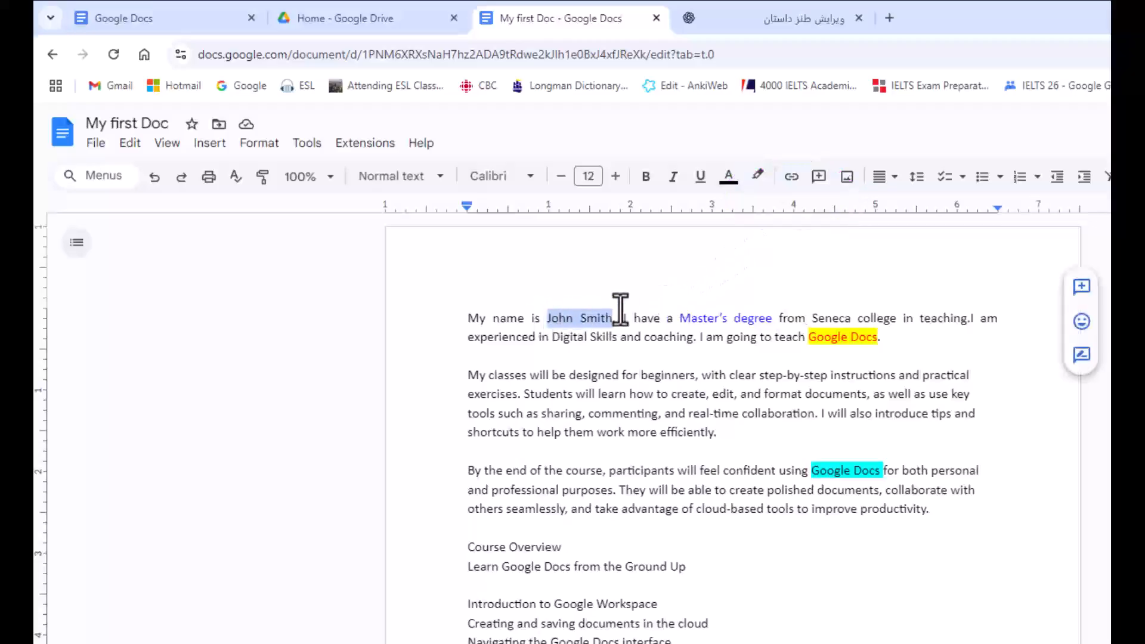
{"action": "left_click", "coordinate": [792, 178]}
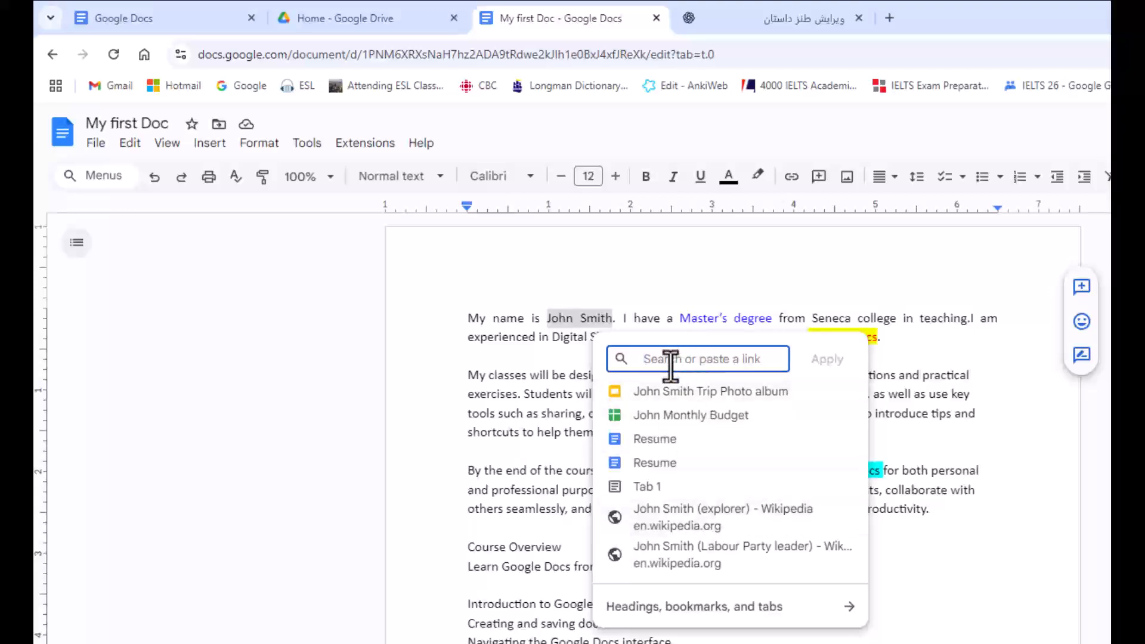
{"action": "type", "text": "www"}
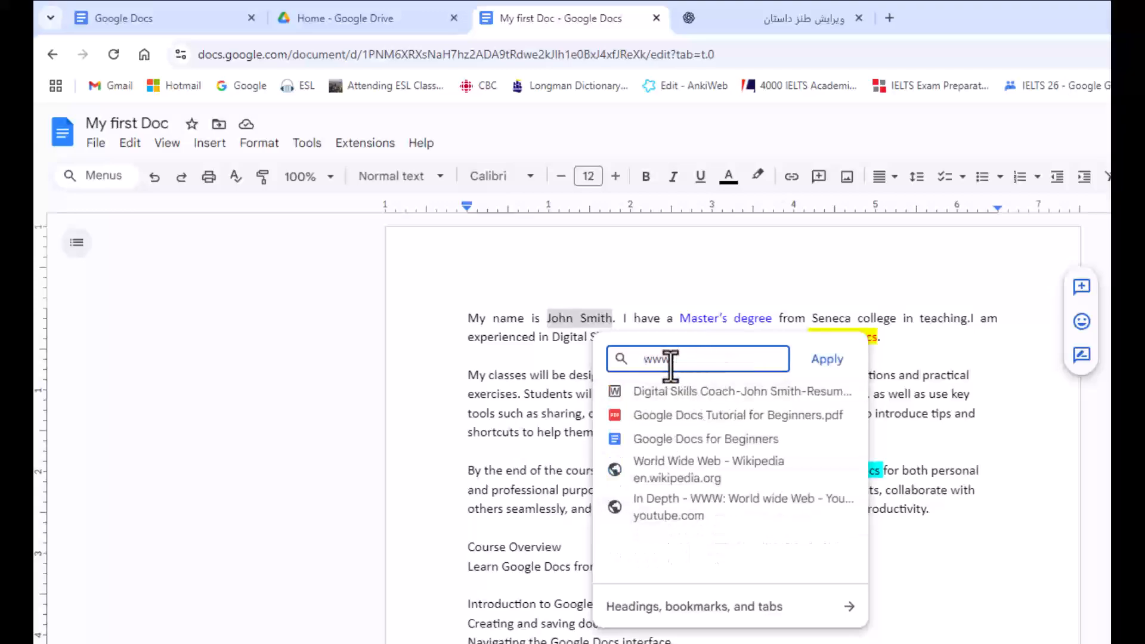
{"action": "type", "text": ".google.com"}
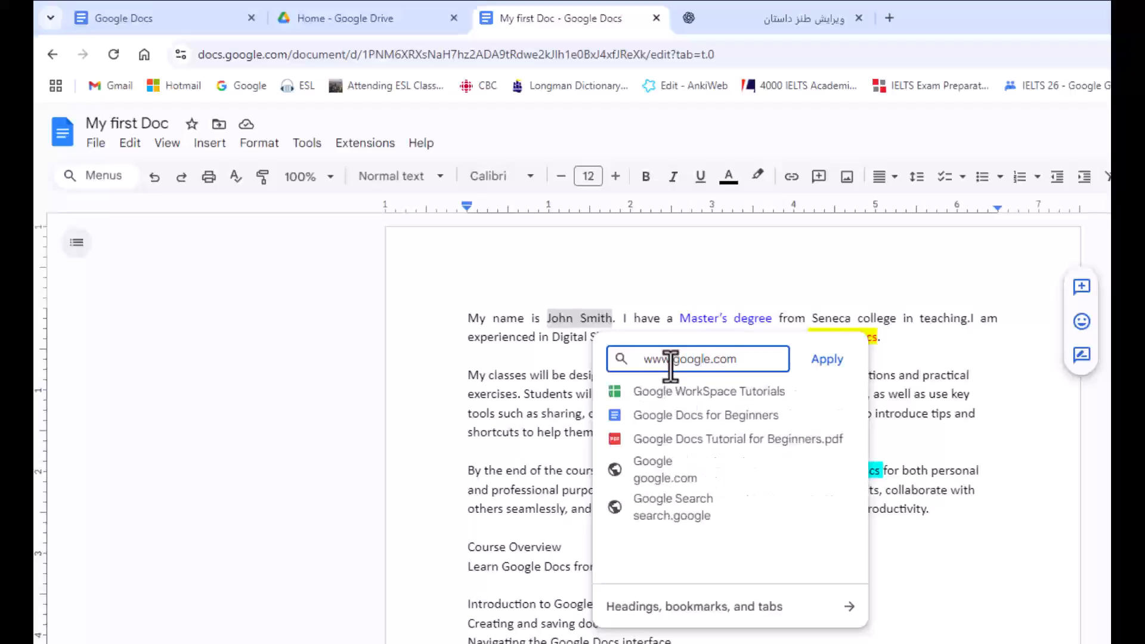
{"action": "left_click", "coordinate": [826, 359]}
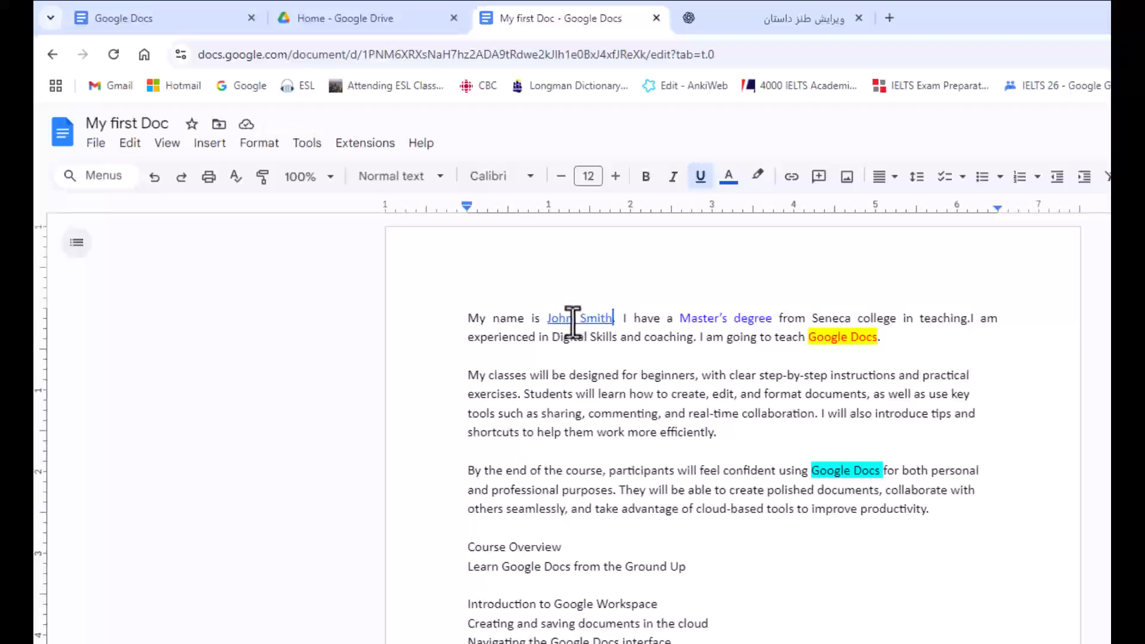
{"action": "left_click", "coordinate": [703, 340]}
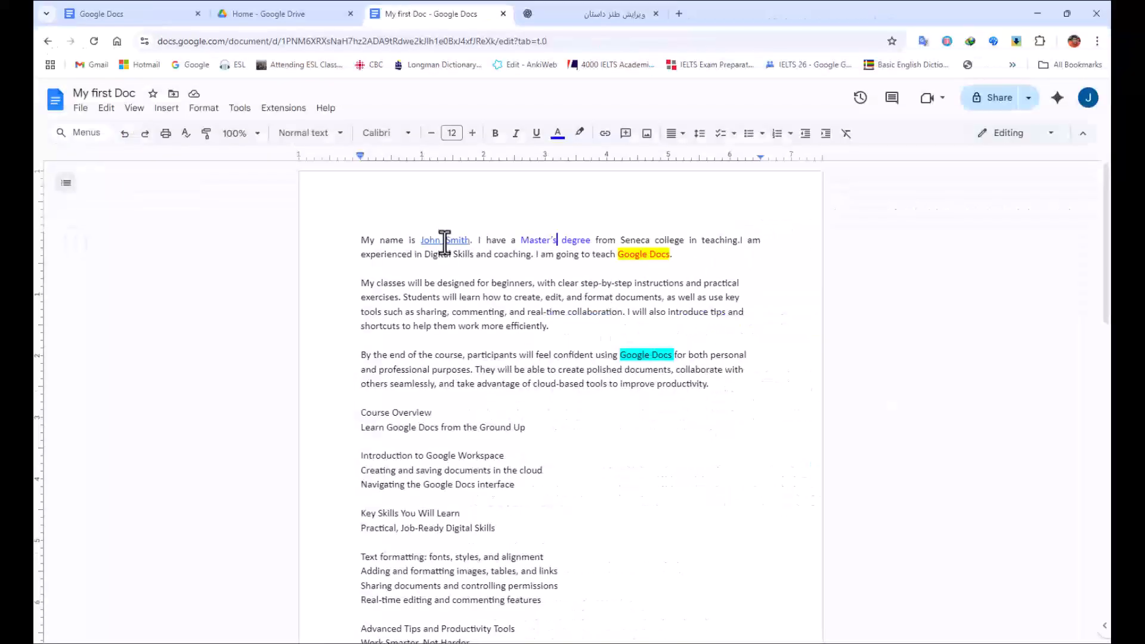
Open the web page linked from the name in the first paragraph, and close it again.
{"action": "left_click", "coordinate": [444, 240]}
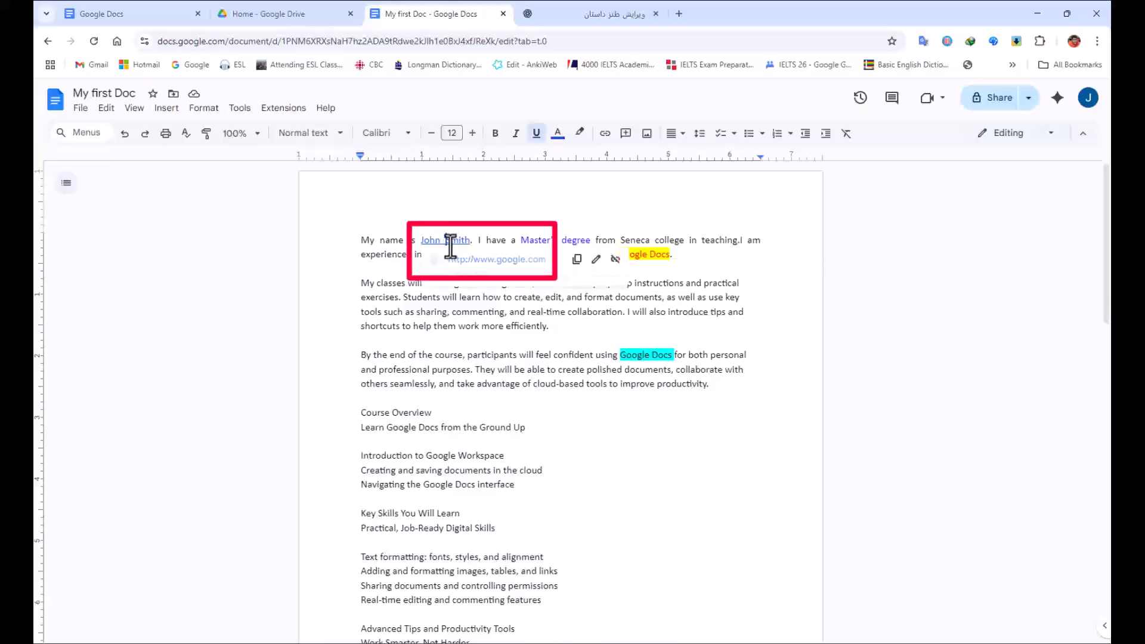
{"action": "left_click", "coordinate": [463, 267]}
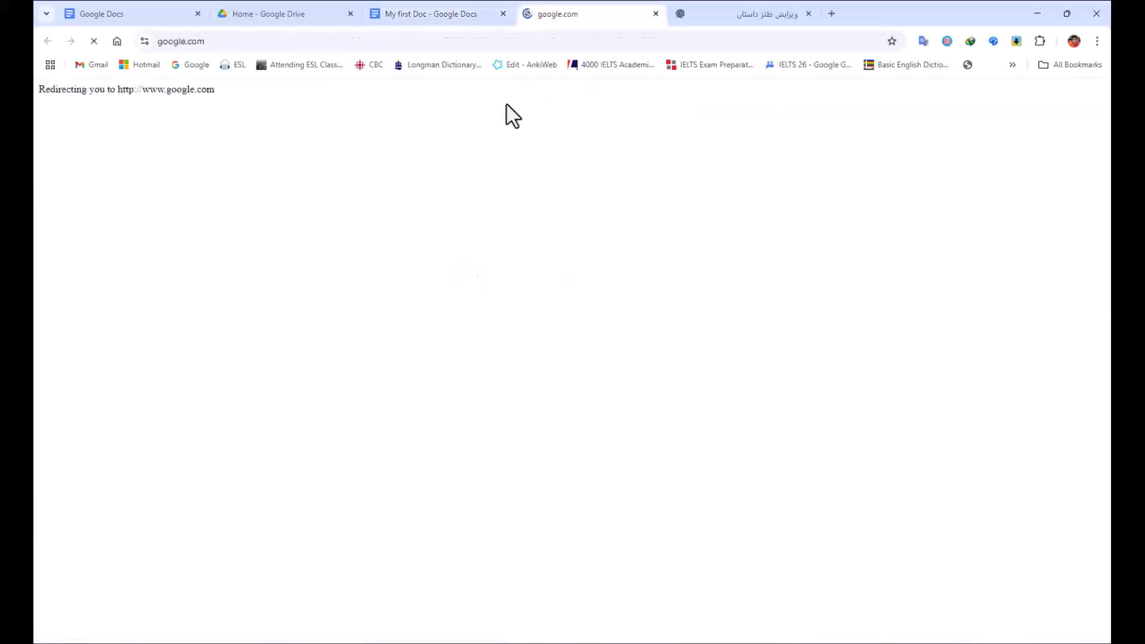
{"action": "left_click", "coordinate": [656, 13]}
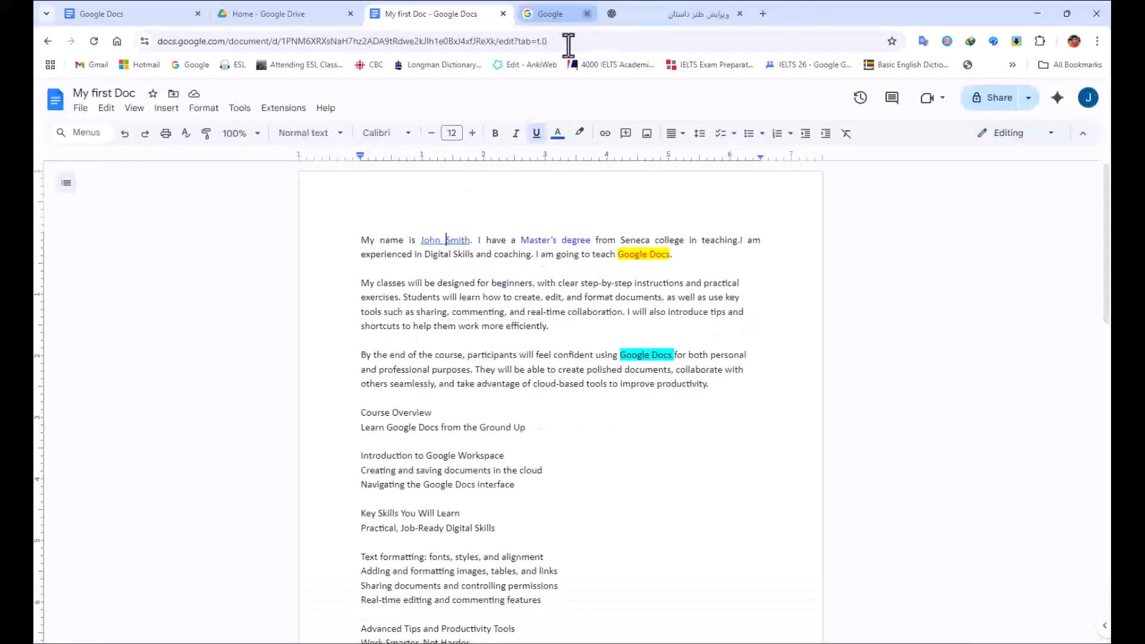
Remove the hyperlink from the name in the first paragraph.
{"action": "left_click", "coordinate": [421, 240]}
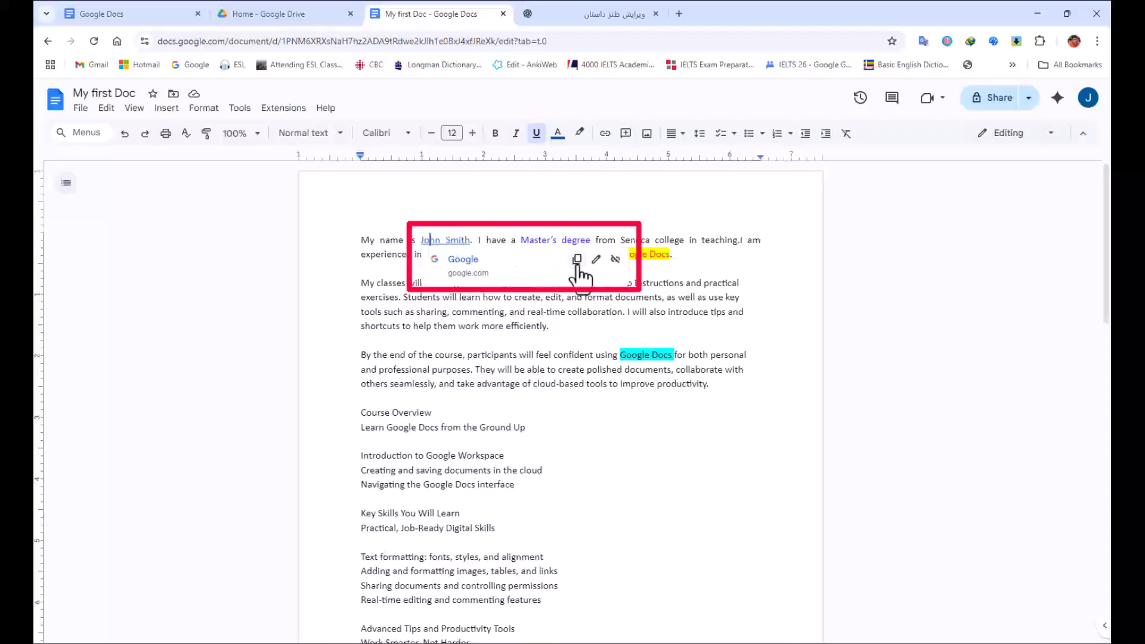
{"action": "left_click", "coordinate": [615, 260]}
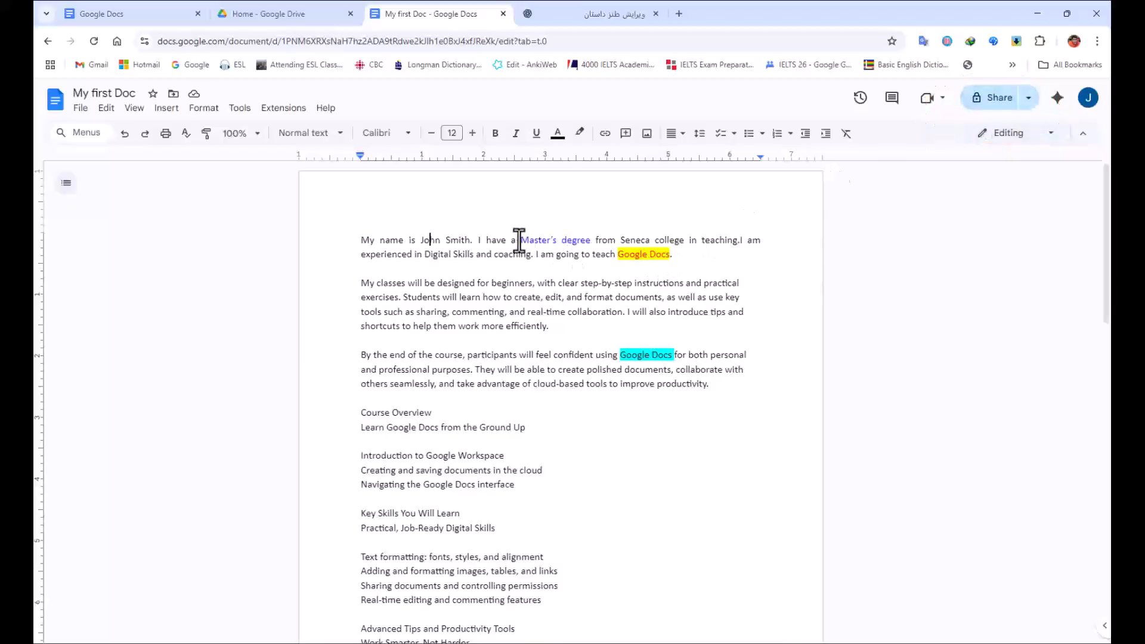
Add the comment "Remove the color" to "Google Docs" at the end of the first paragraph.
{"action": "left_click_drag", "start_coordinate": [522, 240], "coordinate": [590, 242]}
{"action": "left_click", "coordinate": [616, 254]}
{"action": "left_click_drag", "start_coordinate": [617, 255], "coordinate": [677, 260]}
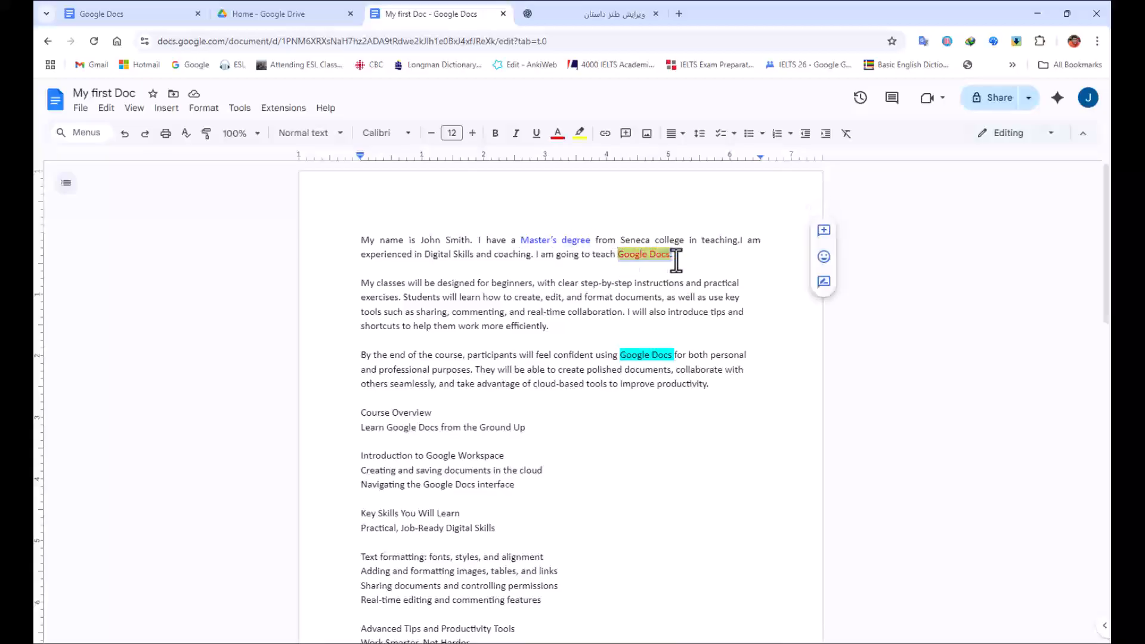
{"action": "left_click", "coordinate": [626, 144]}
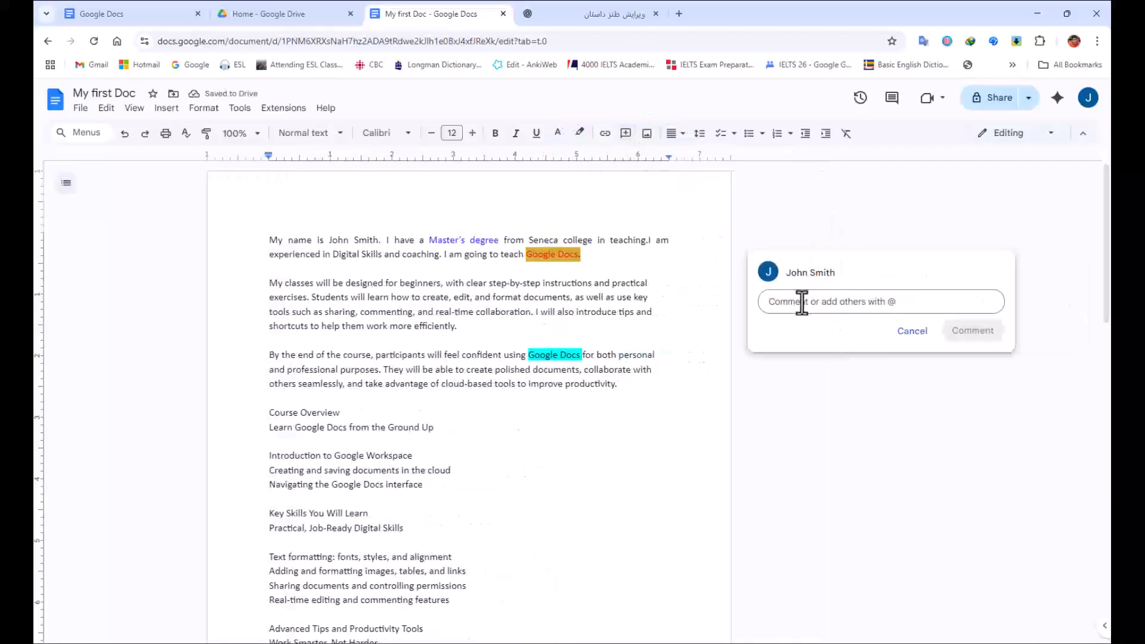
{"action": "type", "text": "Remove the color"}
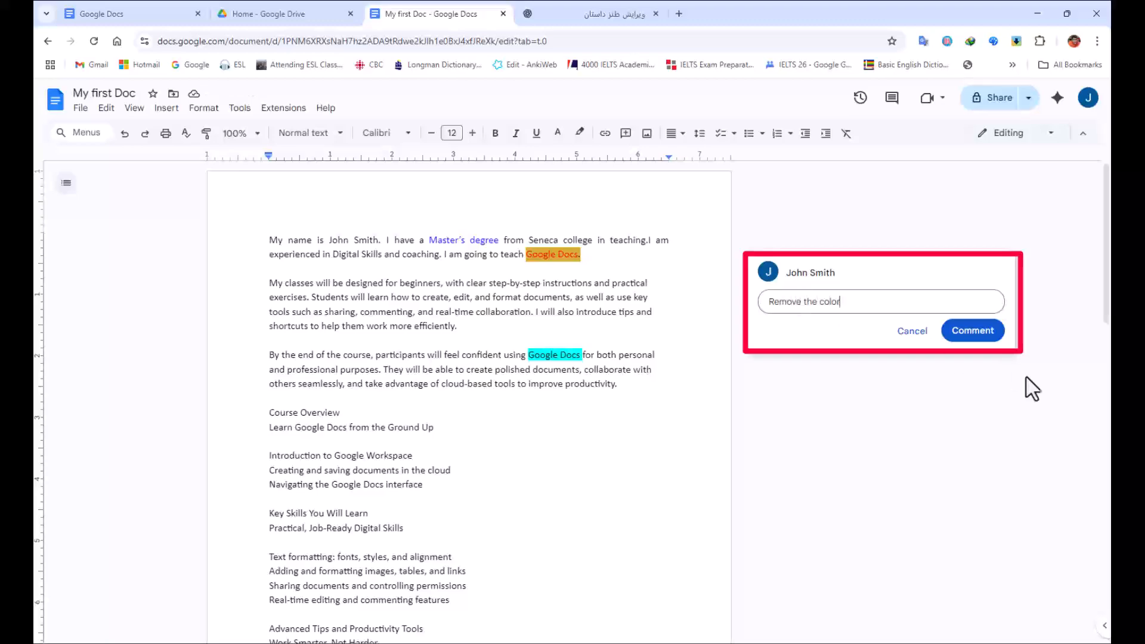
{"action": "left_click", "coordinate": [976, 332]}
{"action": "left_click", "coordinate": [632, 297]}
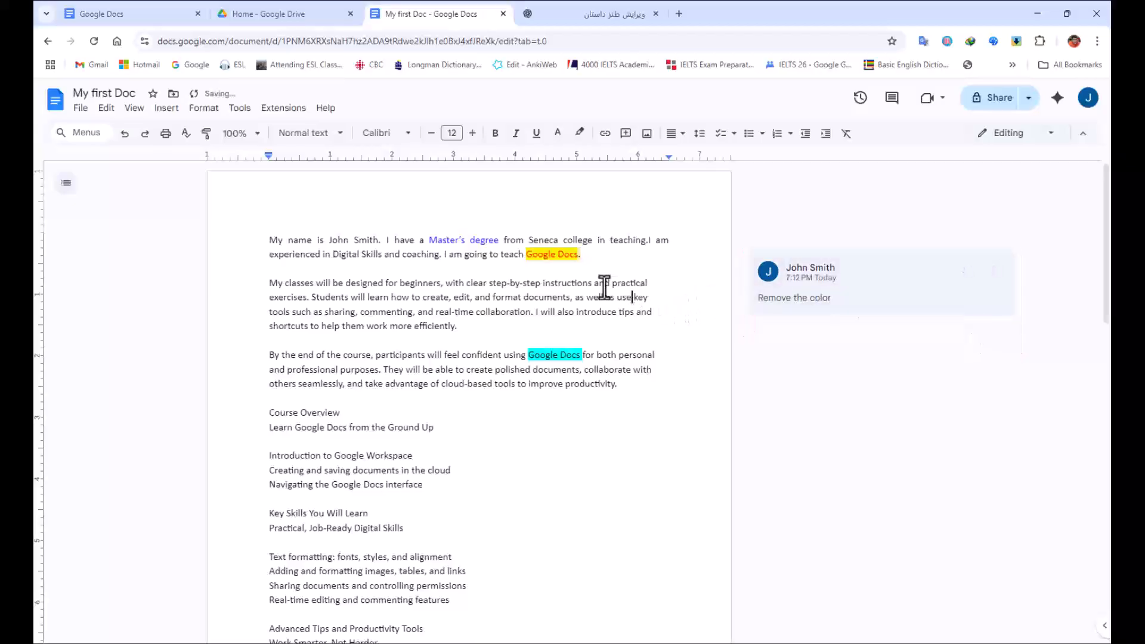
Mark the comment on "Google Docs" in the first paragraph as resolved and show the list of all comments.
{"action": "left_click", "coordinate": [545, 255]}
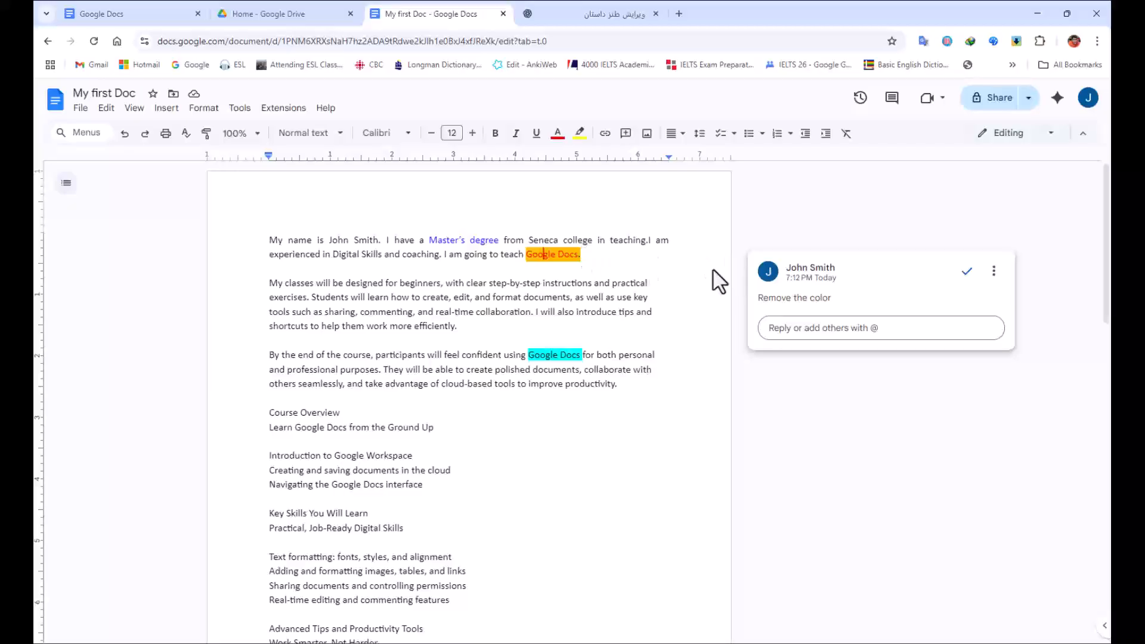
{"action": "left_click", "coordinate": [965, 273]}
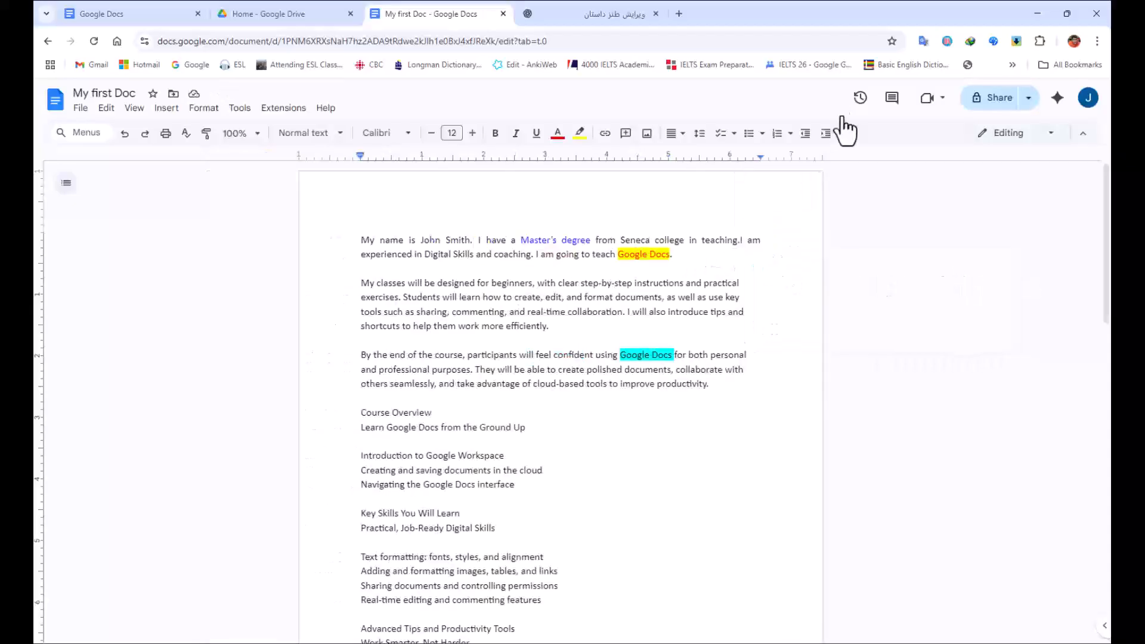
{"action": "left_click", "coordinate": [893, 100]}
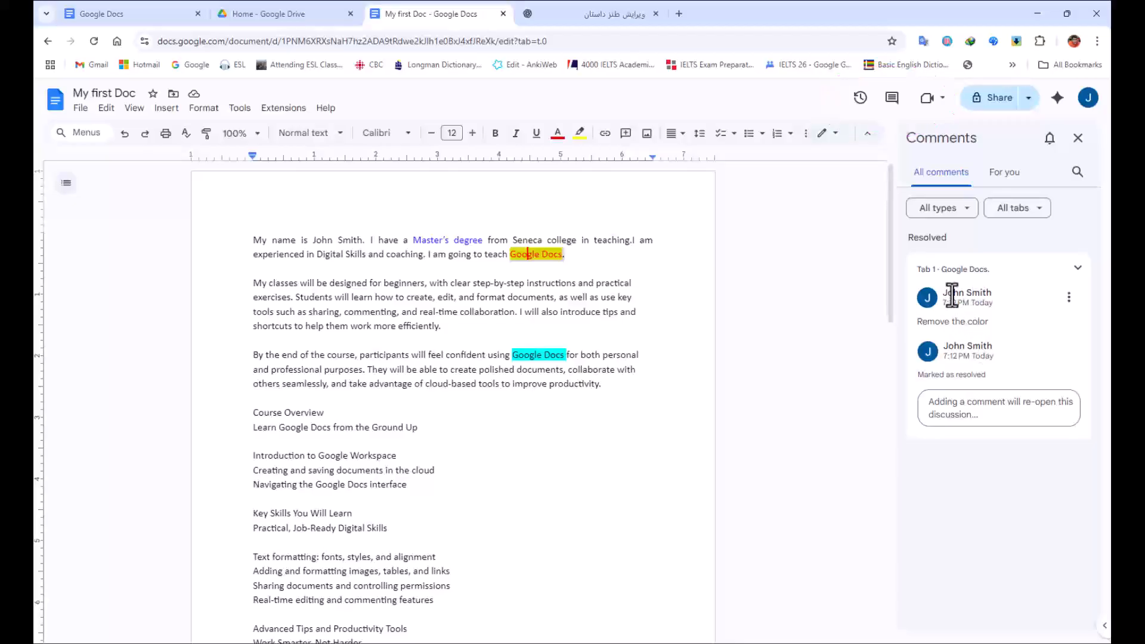
Set the text color of "Google Docs" at the end of the first paragraph to black.
{"action": "left_click", "coordinate": [540, 255]}
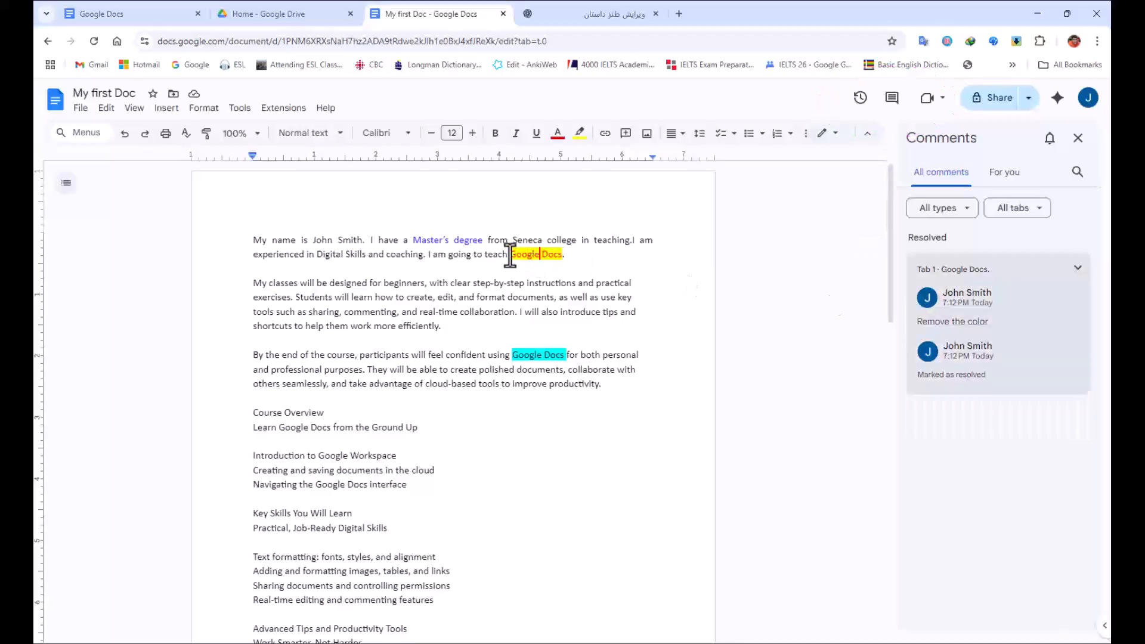
{"action": "left_click_drag", "start_coordinate": [519, 256], "coordinate": [564, 254]}
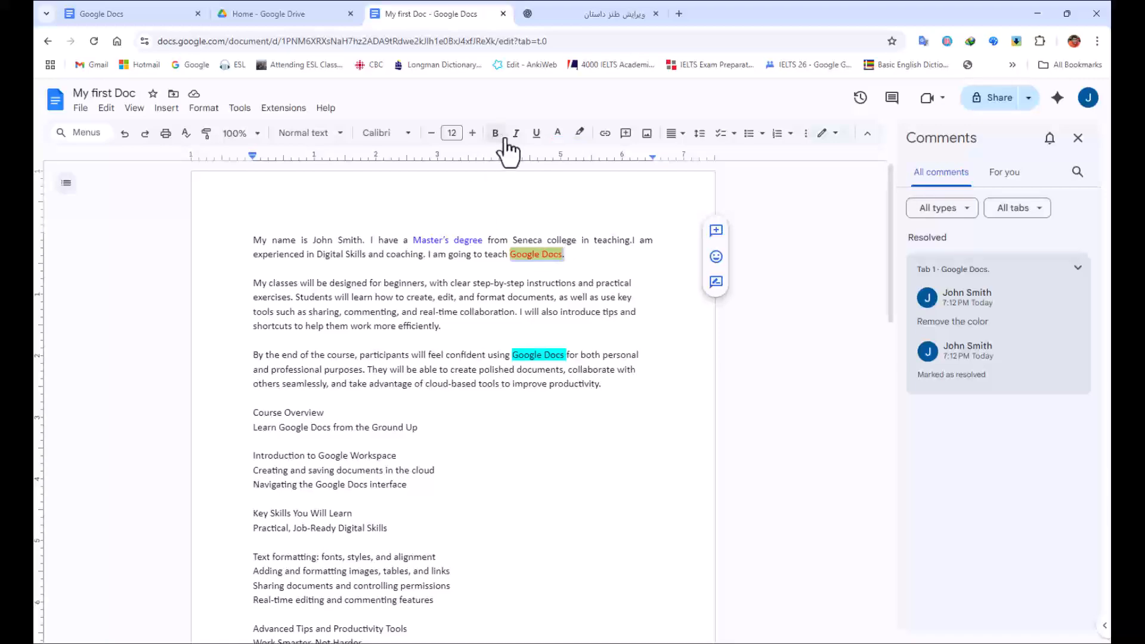
{"action": "left_click", "coordinate": [557, 134]}
{"action": "left_click", "coordinate": [561, 159]}
{"action": "left_click", "coordinate": [544, 259]}
Change the highlight color of "Google Docs" at the end of the first paragraph to white.
{"action": "left_click_drag", "start_coordinate": [511, 253], "coordinate": [568, 254]}
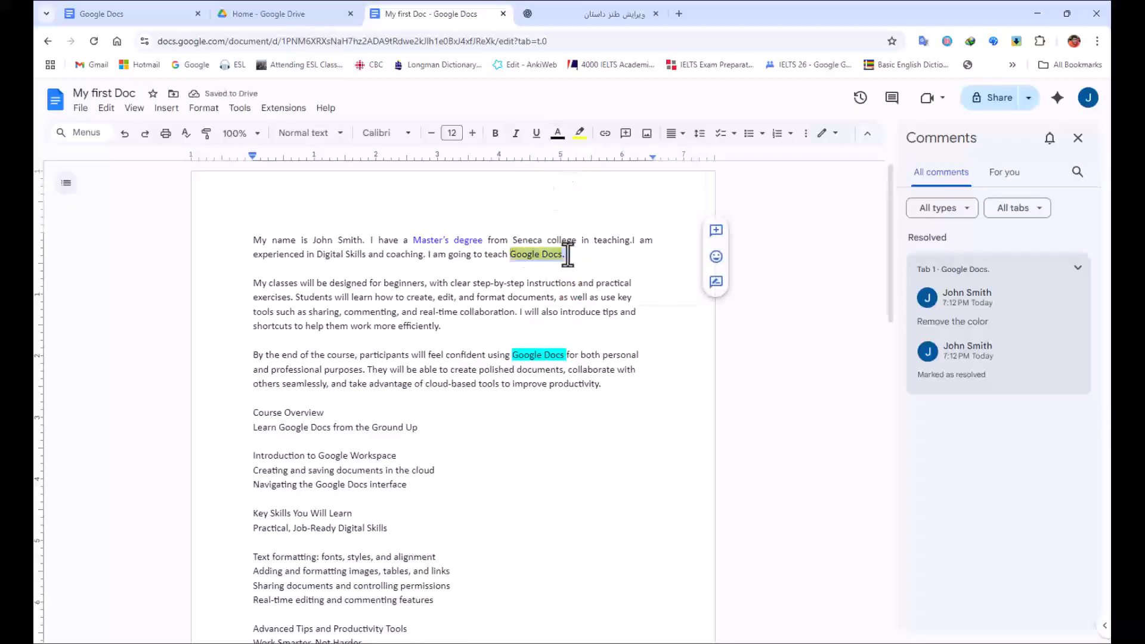
{"action": "left_click", "coordinate": [579, 134]}
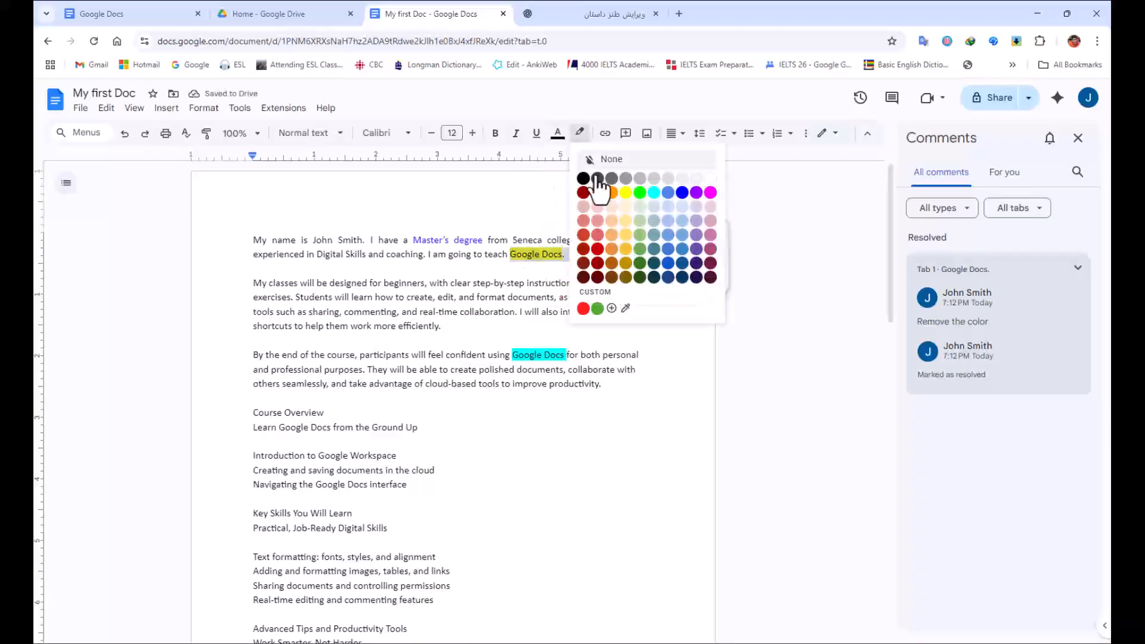
{"action": "left_click", "coordinate": [710, 179]}
{"action": "left_click", "coordinate": [584, 268]}
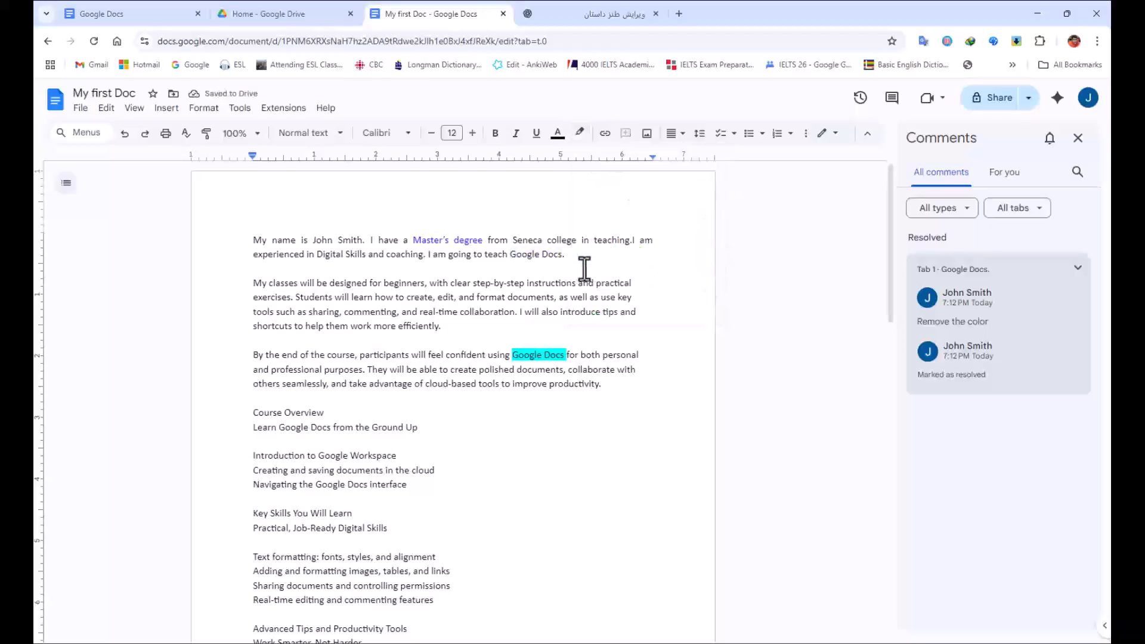
Delete the resolved "Remove the color" comment thread and close the comments list.
{"action": "left_click", "coordinate": [1068, 297]}
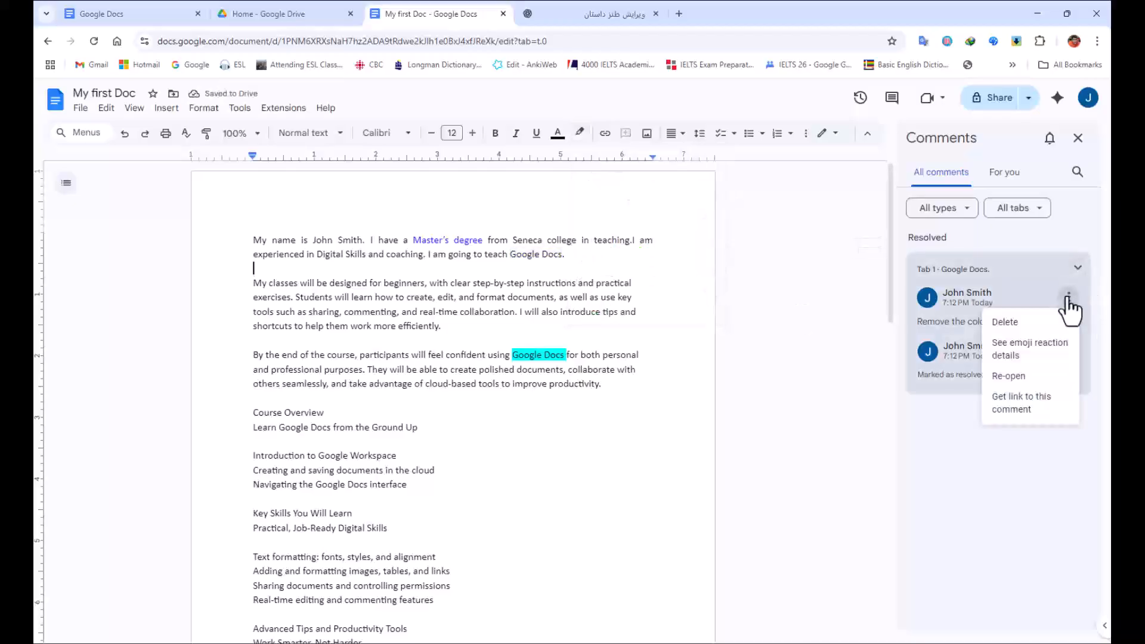
{"action": "left_click", "coordinate": [1014, 322]}
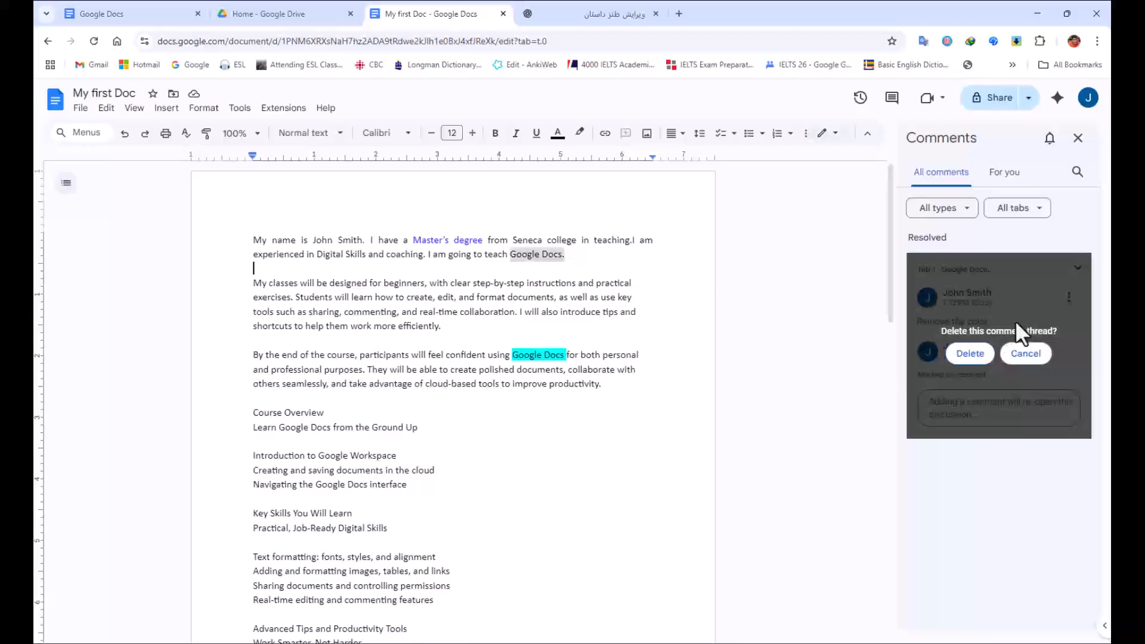
{"action": "left_click", "coordinate": [970, 354]}
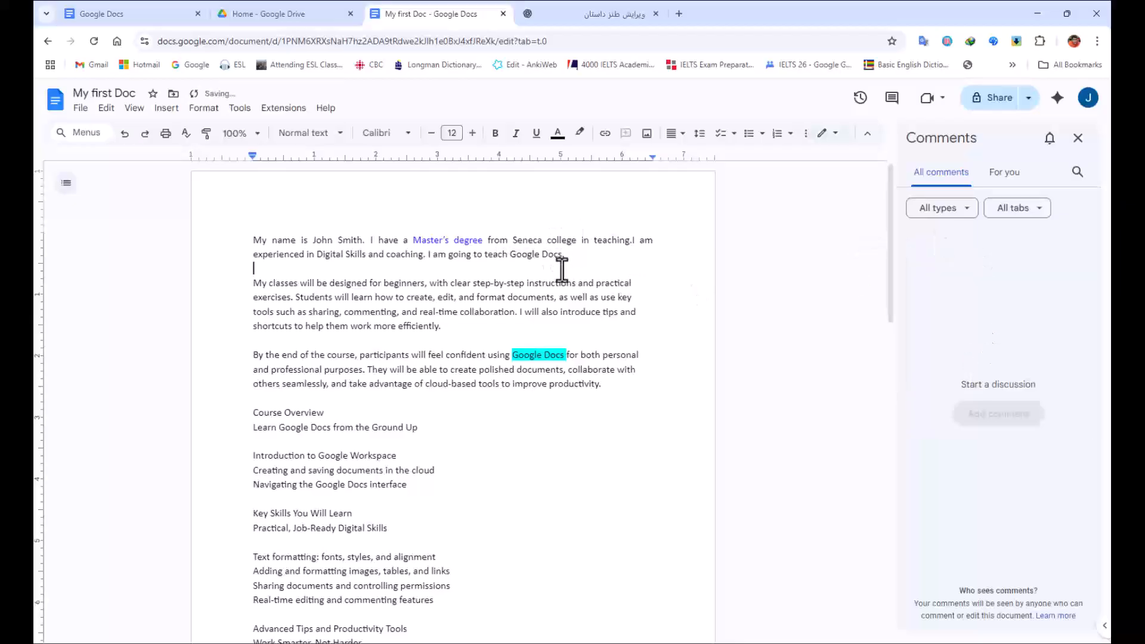
{"action": "left_click", "coordinate": [1077, 138]}
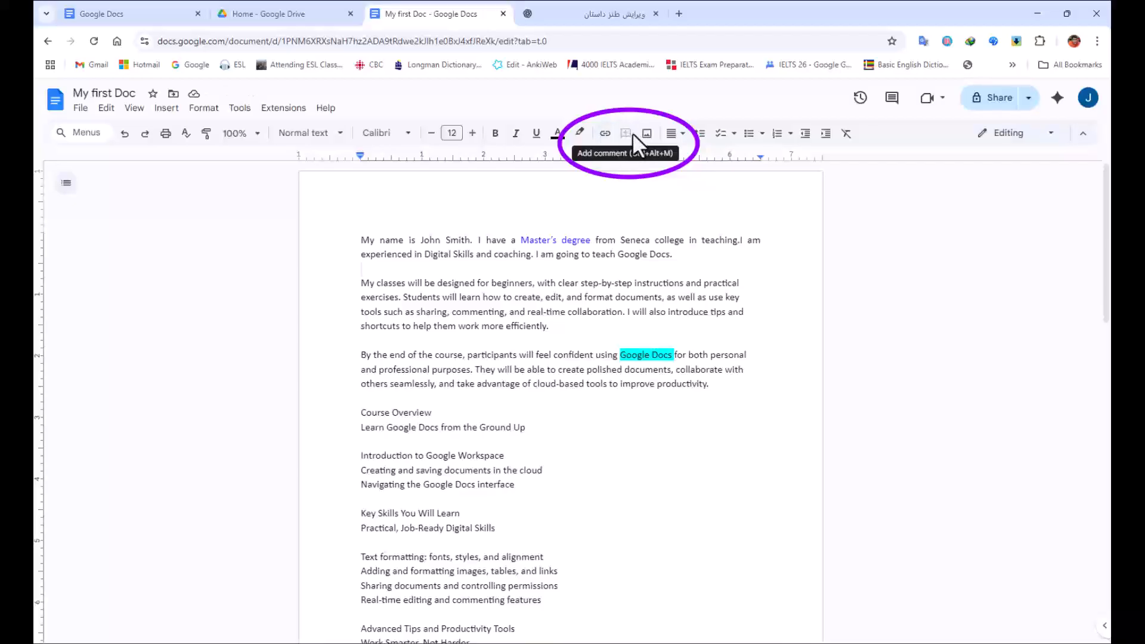
{"action": "double_click", "coordinate": [542, 240]}
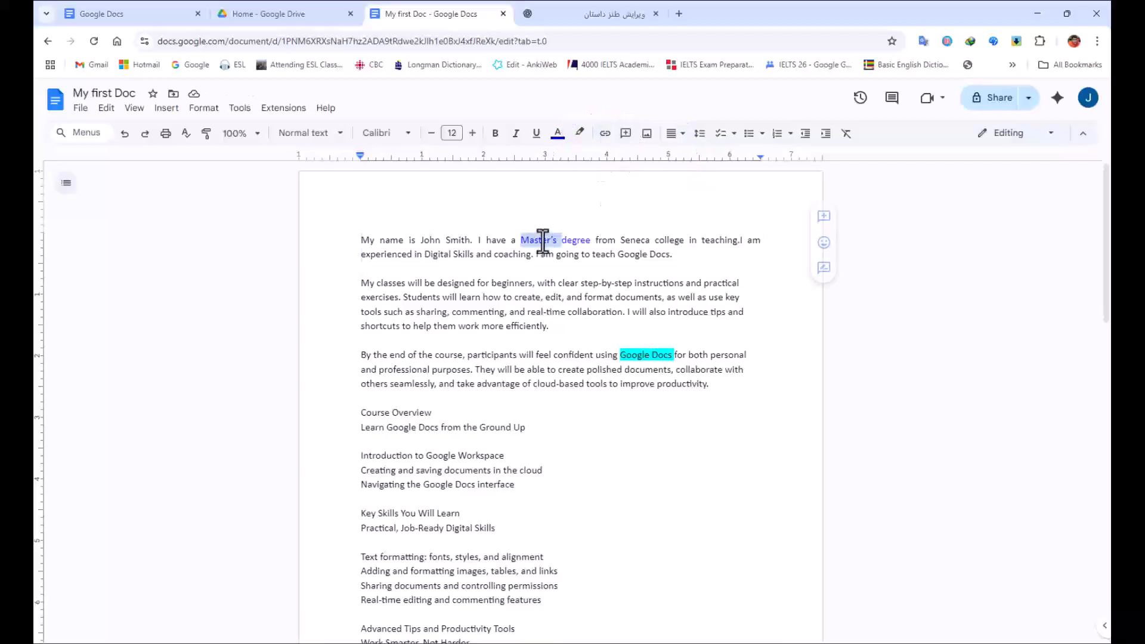
{"action": "triple_click", "coordinate": [543, 240]}
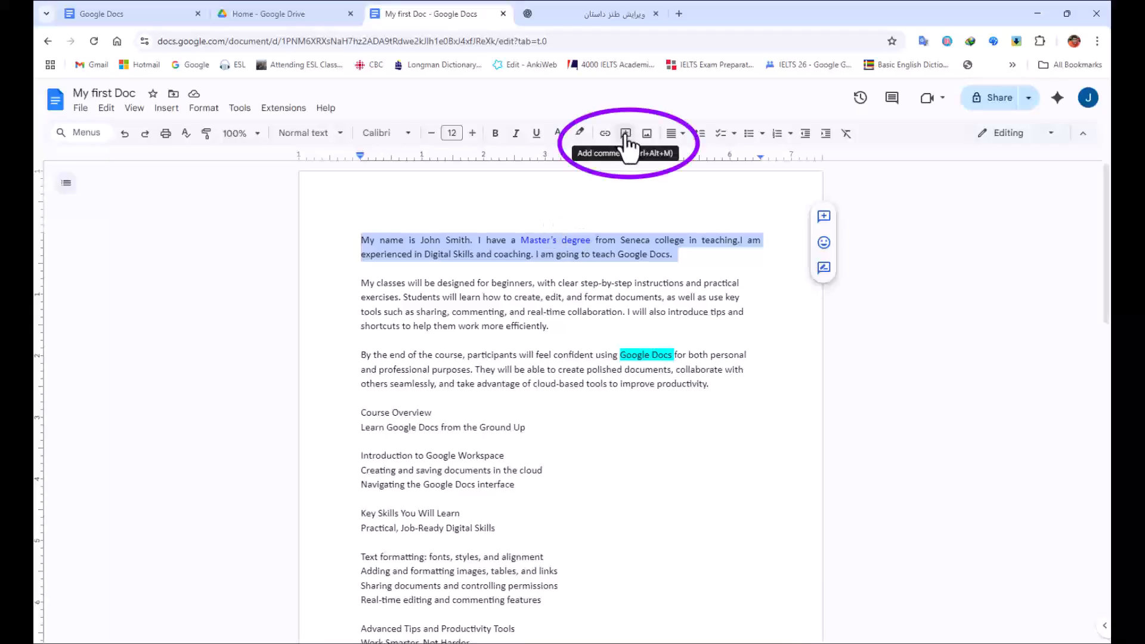
{"action": "left_click", "coordinate": [433, 251]}
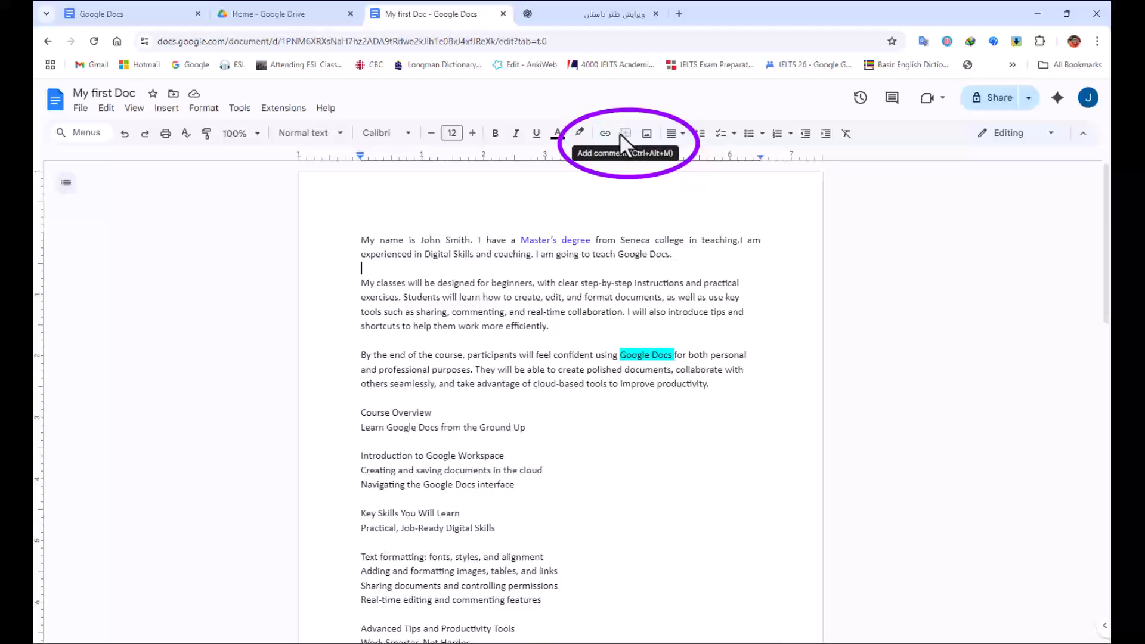
{"action": "double_click", "coordinate": [634, 240]}
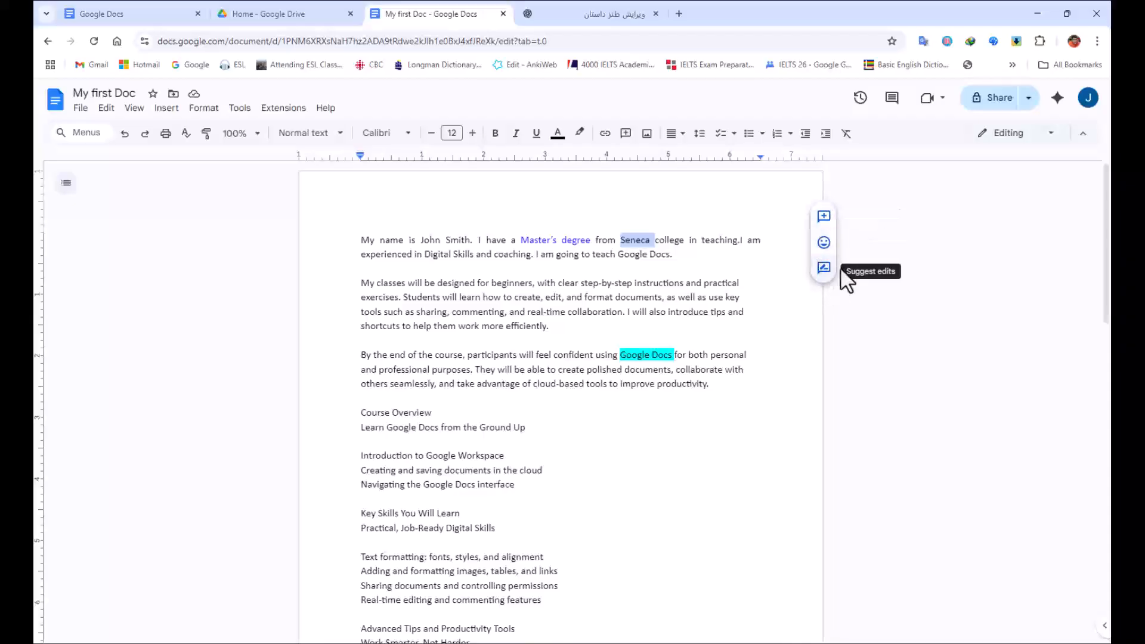
{"action": "left_click", "coordinate": [760, 240]}
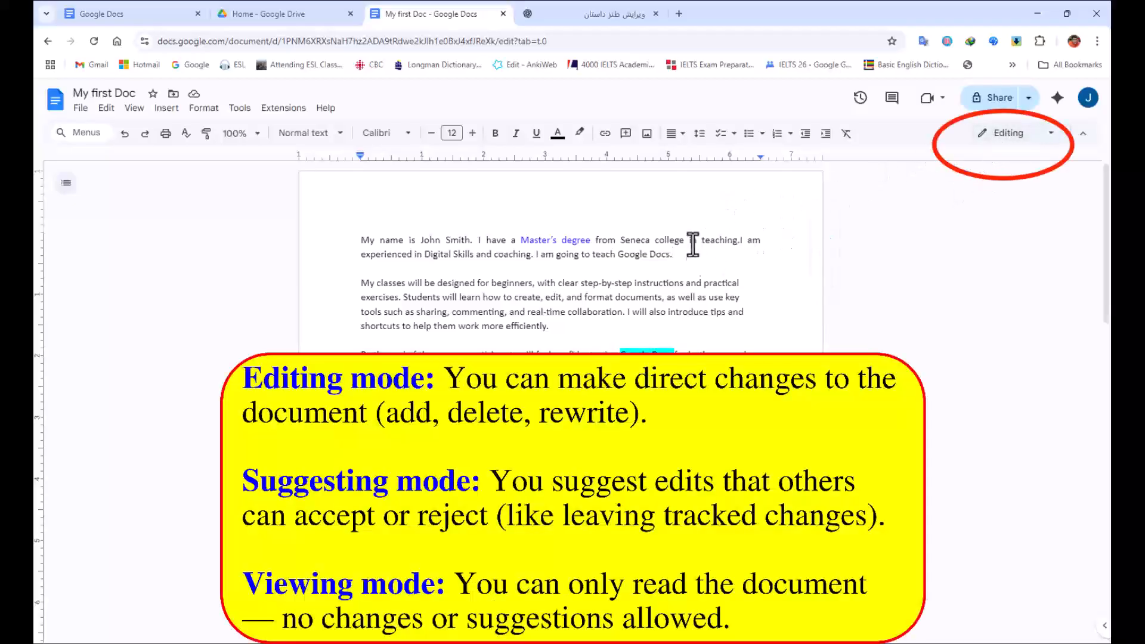
Switch the document from direct editing to Suggesting mode and select the whole first paragraph.
{"action": "left_click", "coordinate": [1045, 136]}
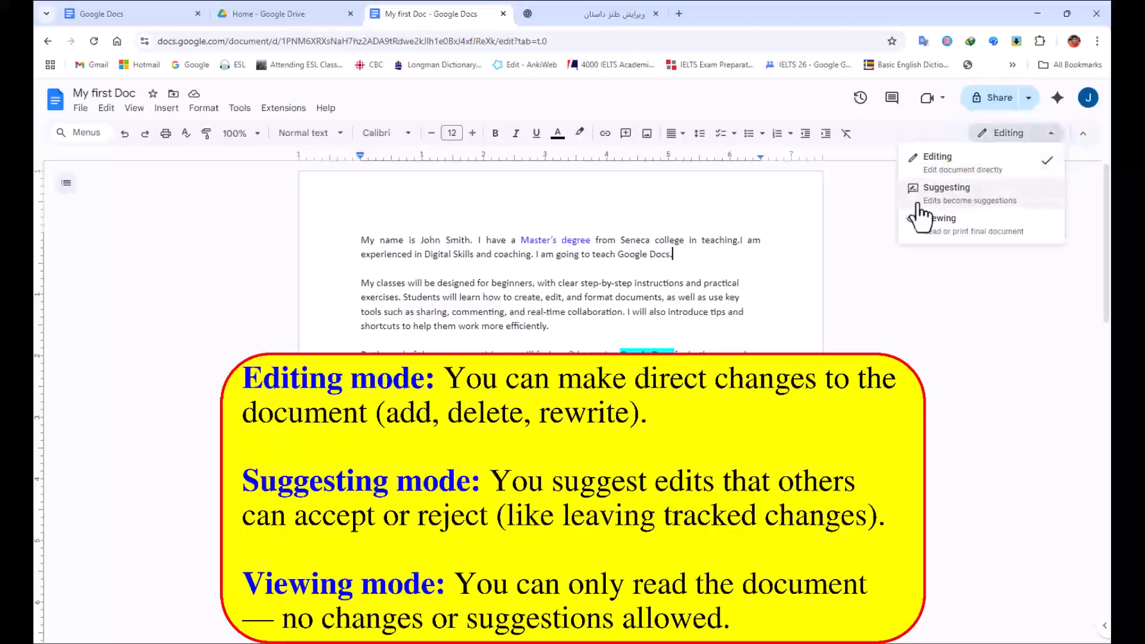
{"action": "left_click", "coordinate": [948, 194]}
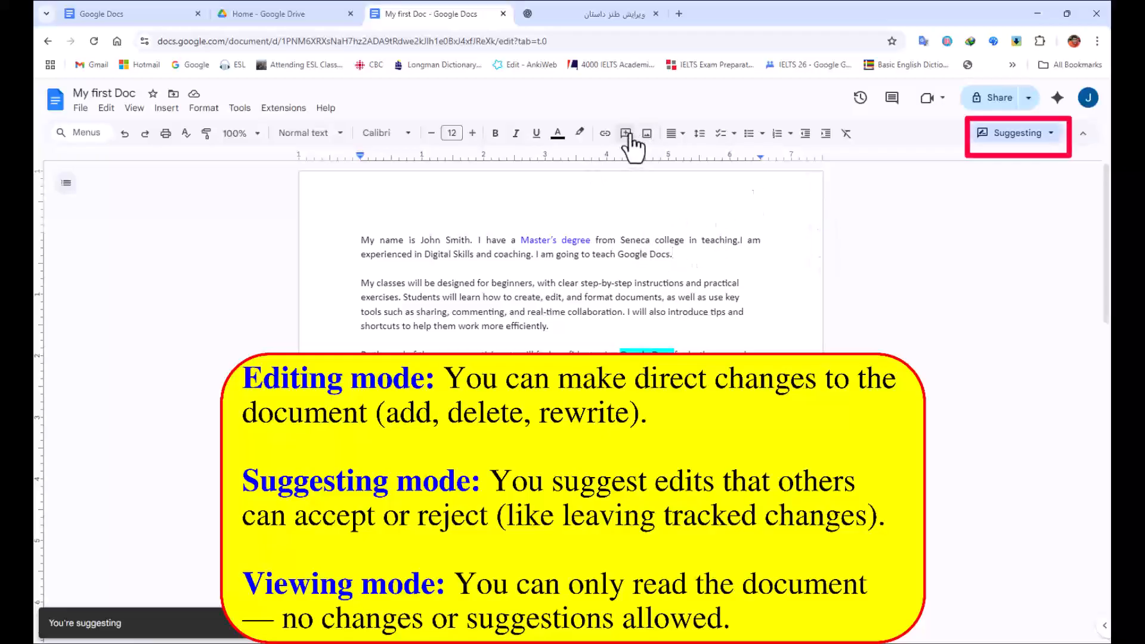
{"action": "triple_click", "coordinate": [660, 256]}
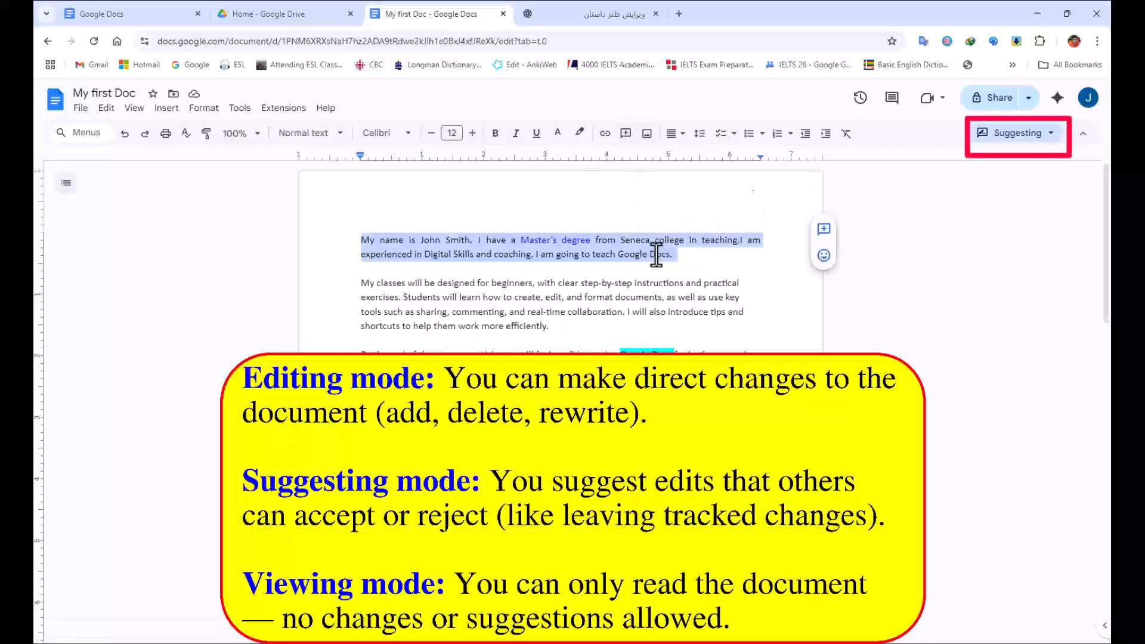
Suggest replacing the first paragraph with "hhjhgfhgfhjjgfhgfhjgf" and reject that suggestion.
{"action": "type", "text": "hhj"}
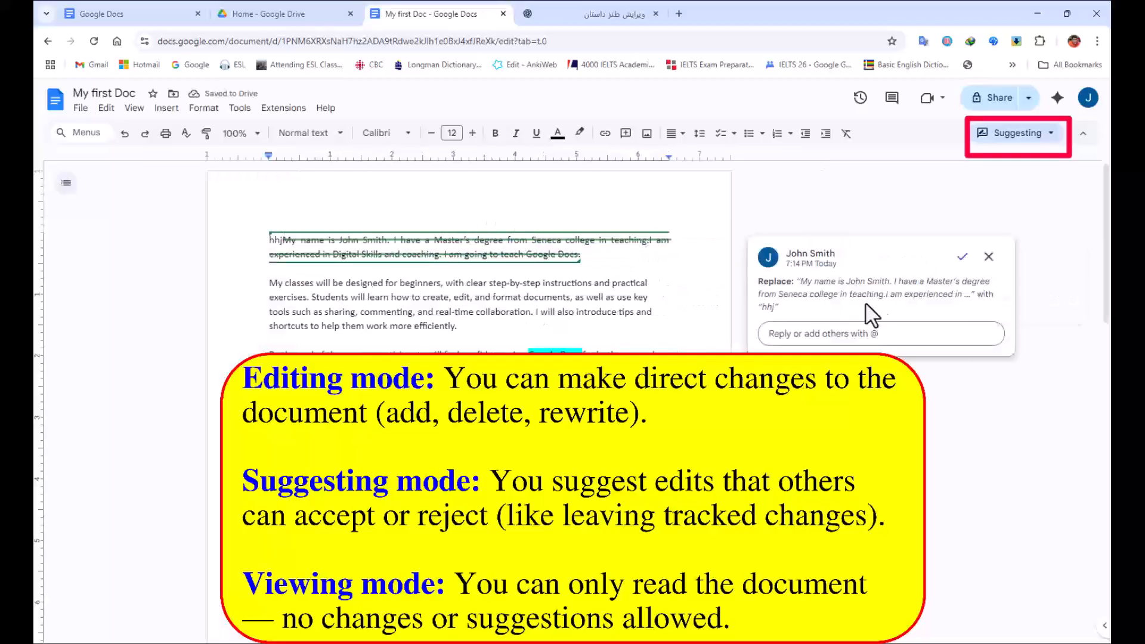
{"action": "type", "text": "hgfhgfhjjgfhgfhjgf"}
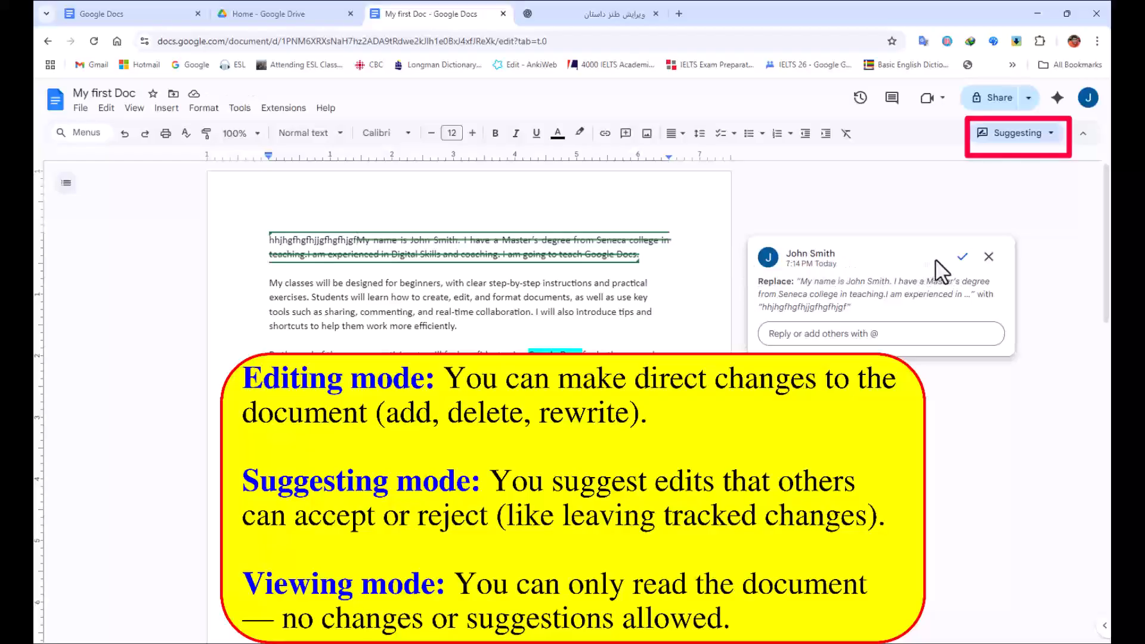
{"action": "left_click", "coordinate": [989, 257]}
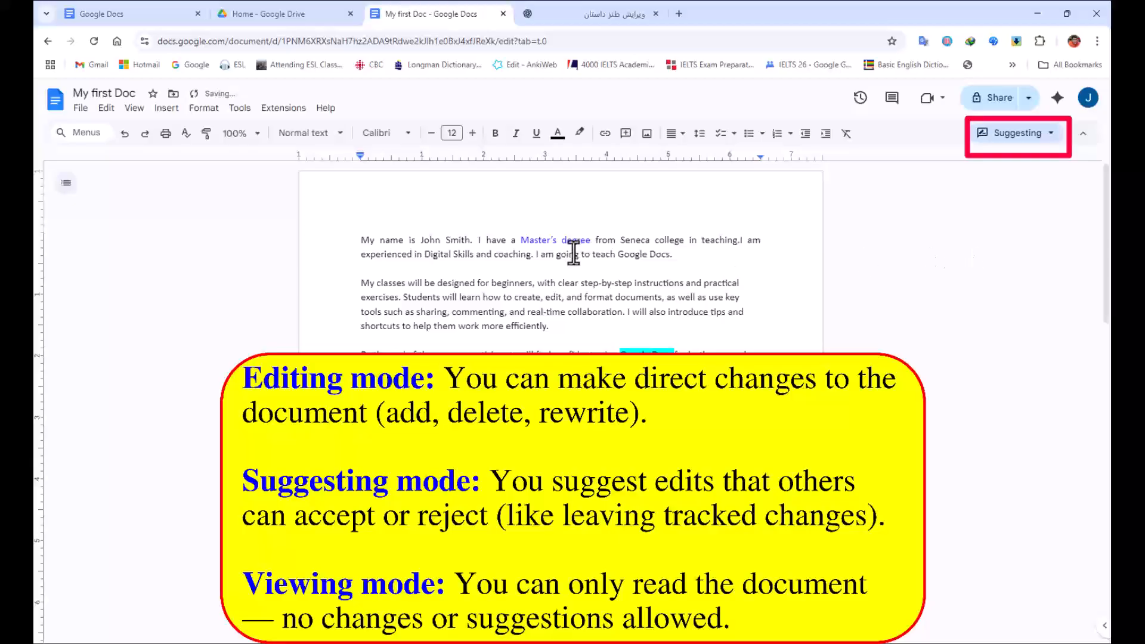
Switch the document from Suggesting to Viewing mode and return it to Editing mode.
{"action": "left_click", "coordinate": [1020, 133]}
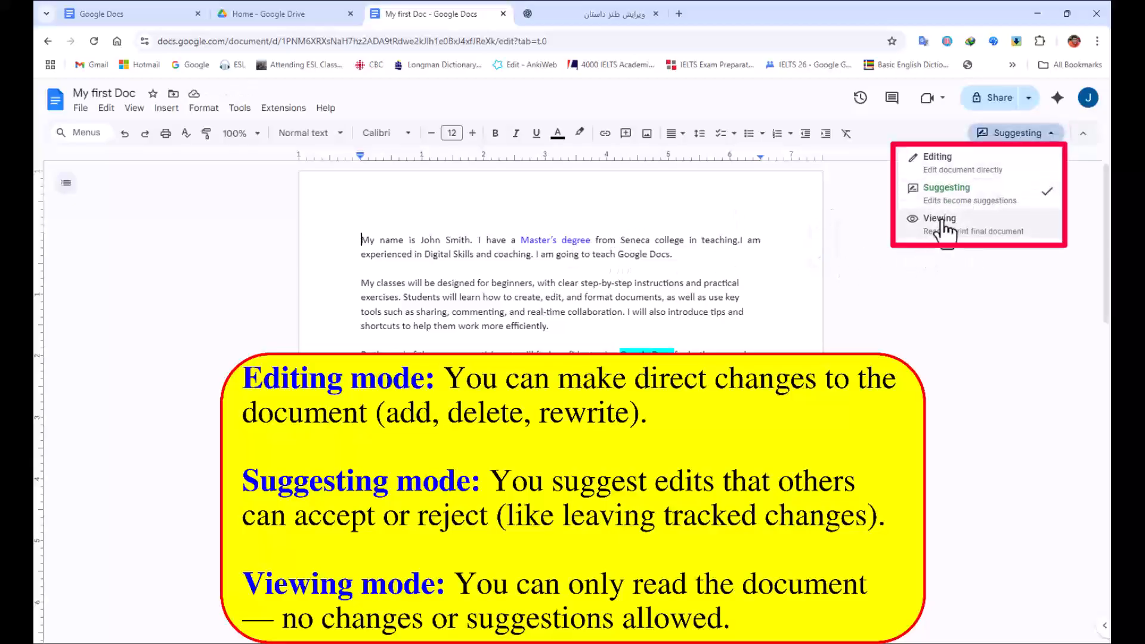
{"action": "left_click", "coordinate": [922, 224]}
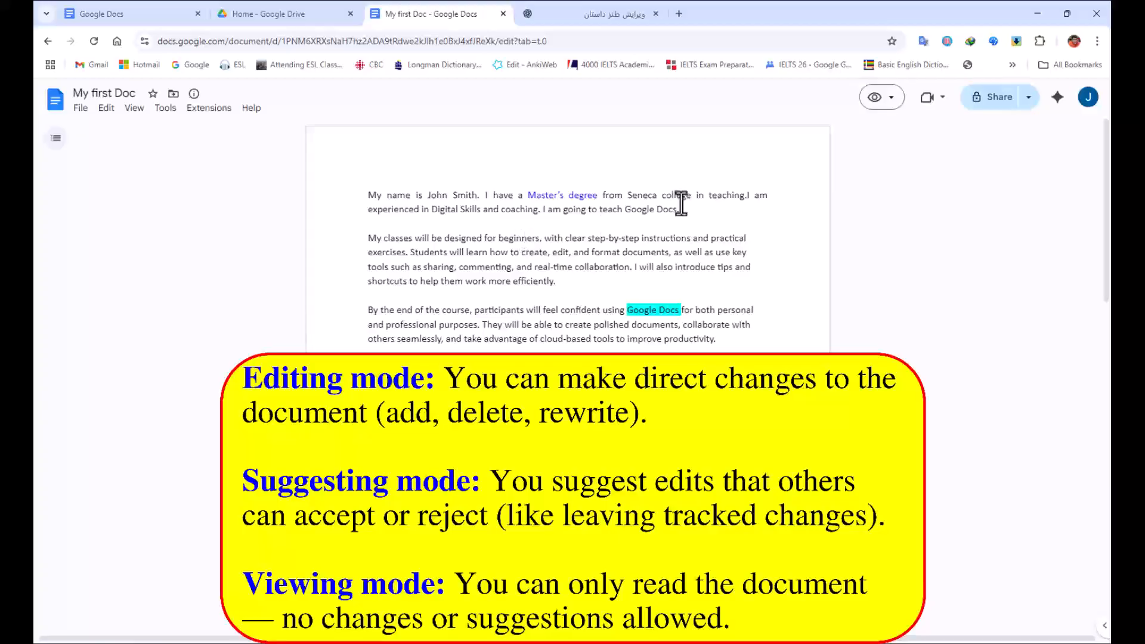
{"action": "left_click", "coordinate": [886, 98]}
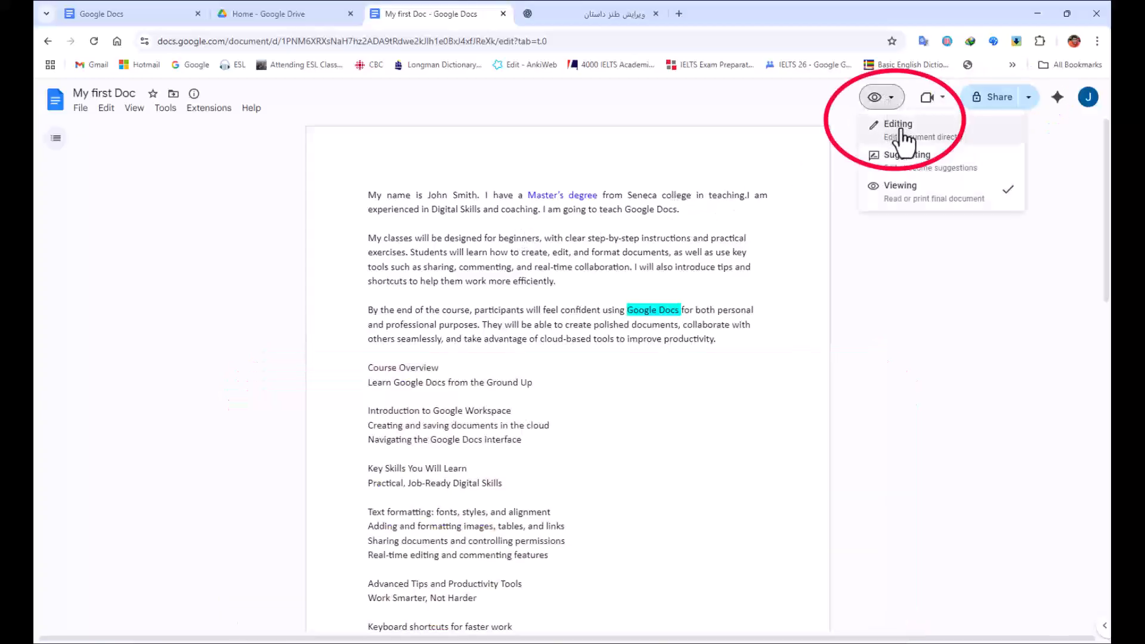
{"action": "left_click", "coordinate": [903, 133]}
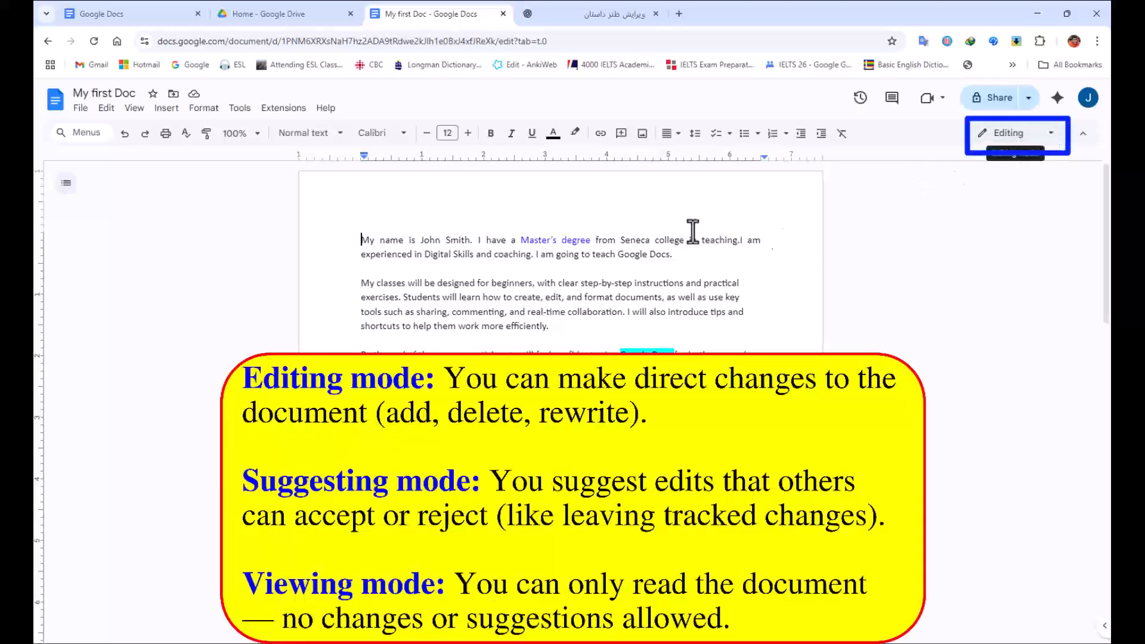
{"action": "left_click", "coordinate": [617, 251]}
{"action": "triple_click", "coordinate": [609, 248]}
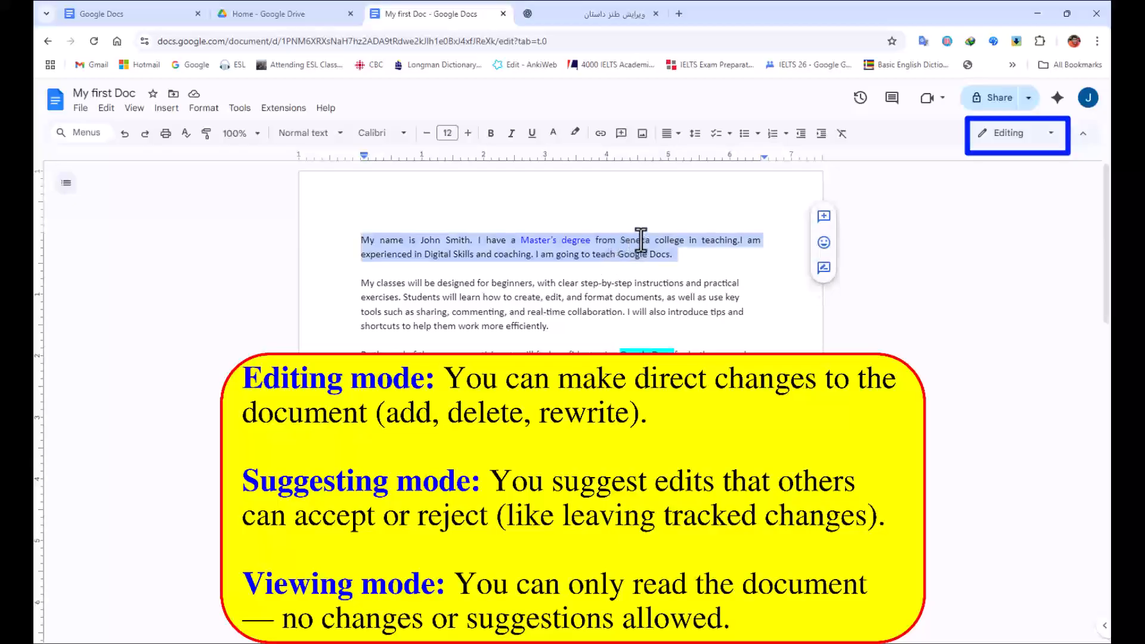
{"action": "left_click", "coordinate": [641, 240]}
{"action": "left_click", "coordinate": [1043, 142]}
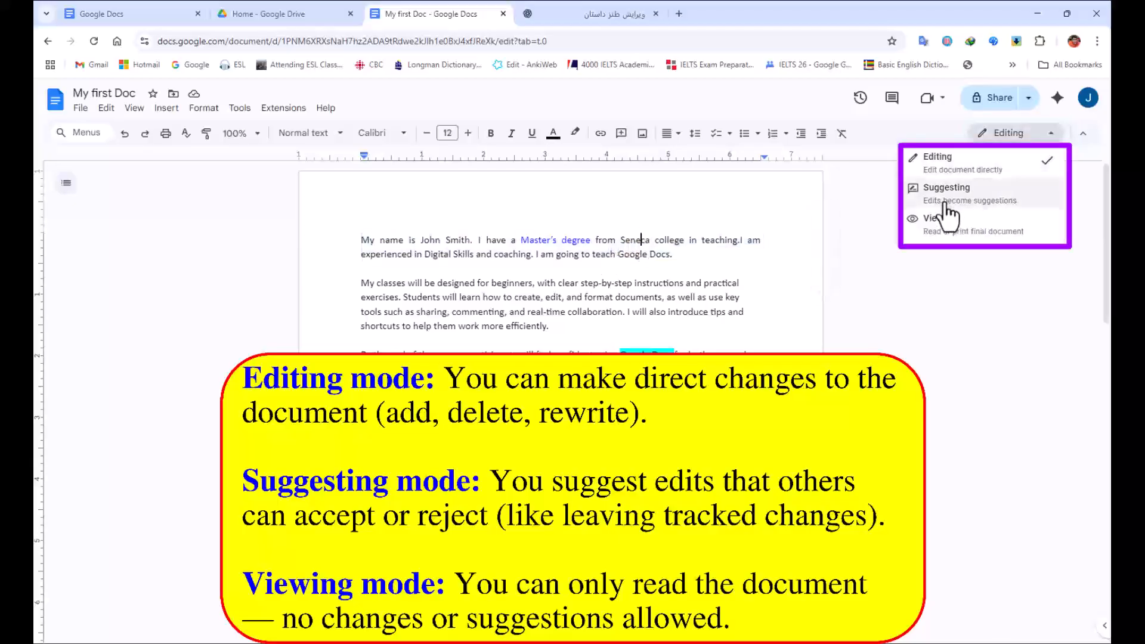
{"action": "left_click", "coordinate": [707, 225]}
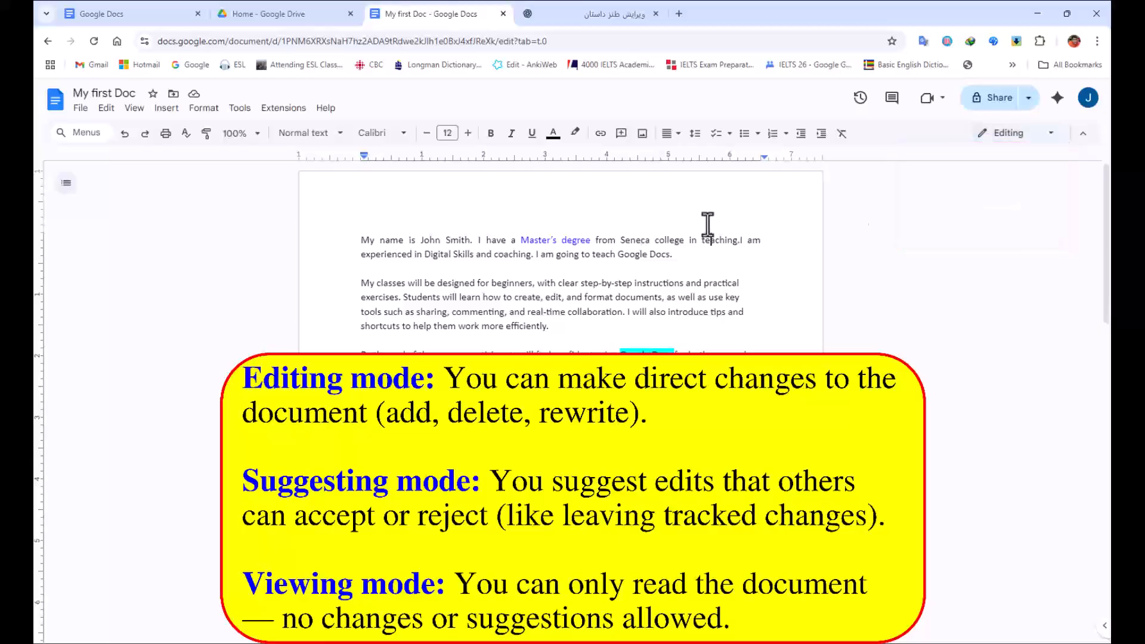
Select the whole first paragraph, switch the document to Viewing mode and go back to Editing mode.
{"action": "triple_click", "coordinate": [638, 241]}
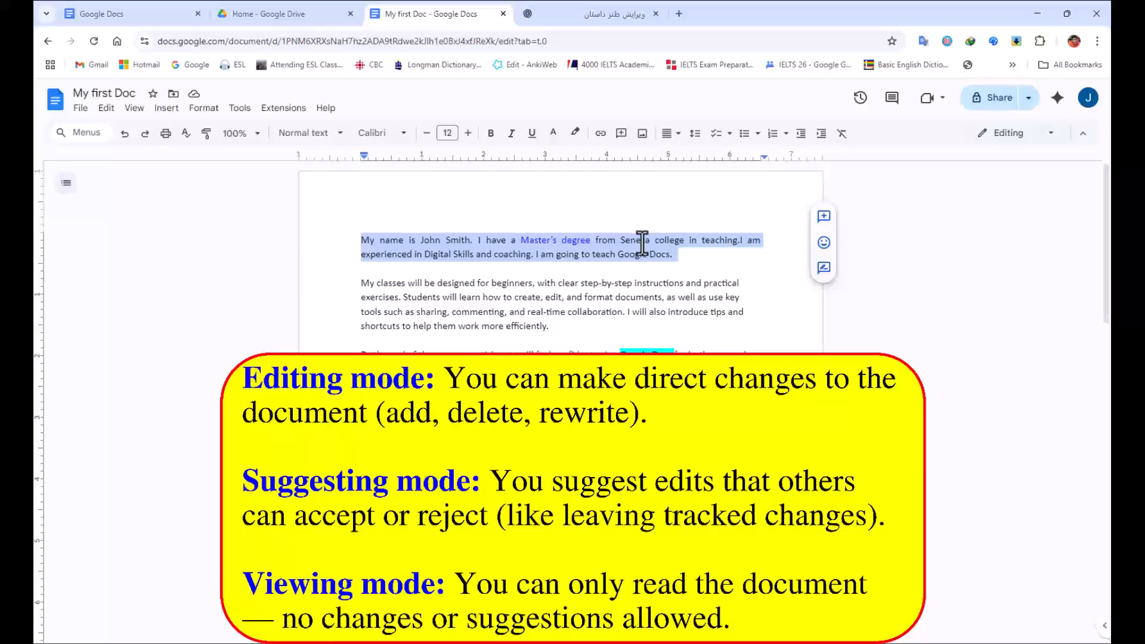
{"action": "left_click", "coordinate": [1026, 135]}
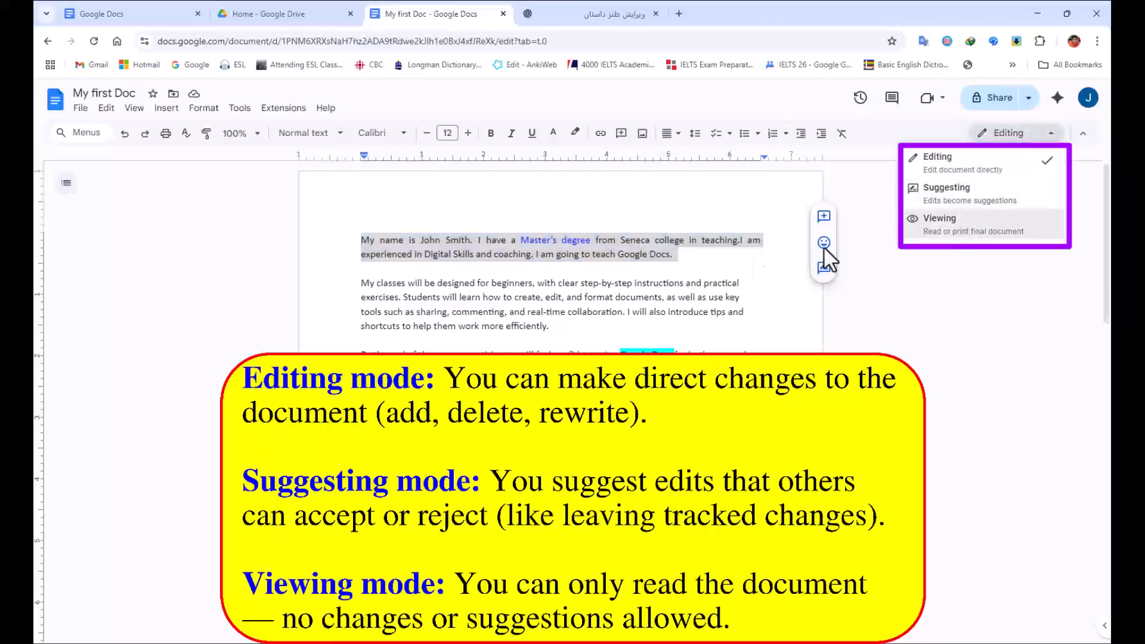
{"action": "left_click", "coordinate": [919, 233]}
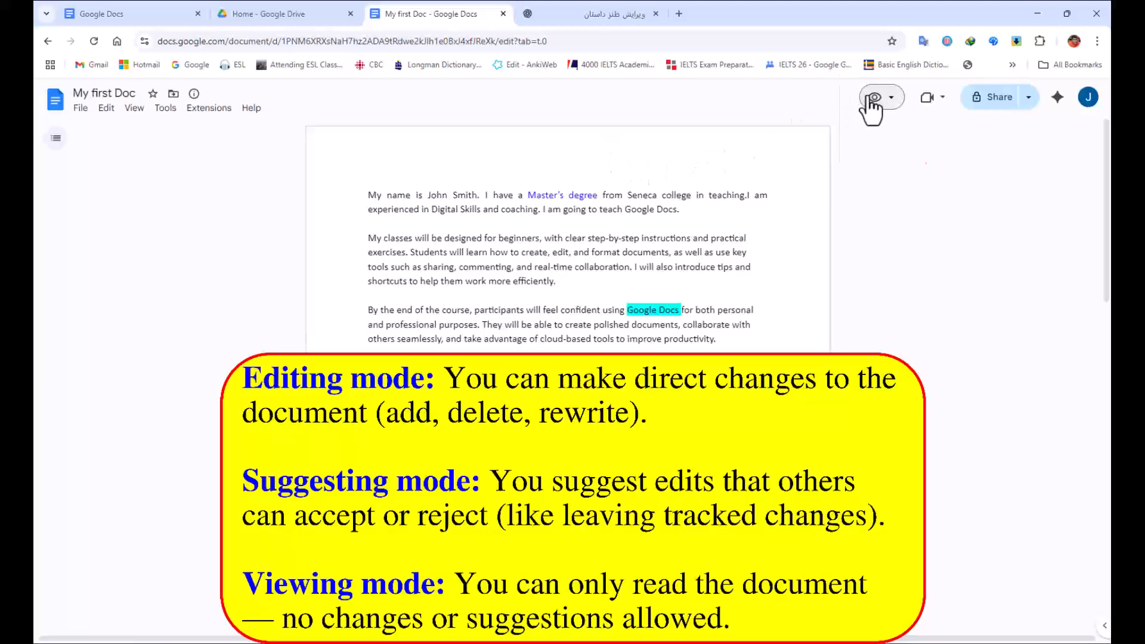
{"action": "left_click", "coordinate": [886, 103]}
{"action": "left_click", "coordinate": [895, 128]}
Place the cursor on the blank line below the first paragraph and look through the available sources for inserting an image.
{"action": "left_click", "coordinate": [673, 273]}
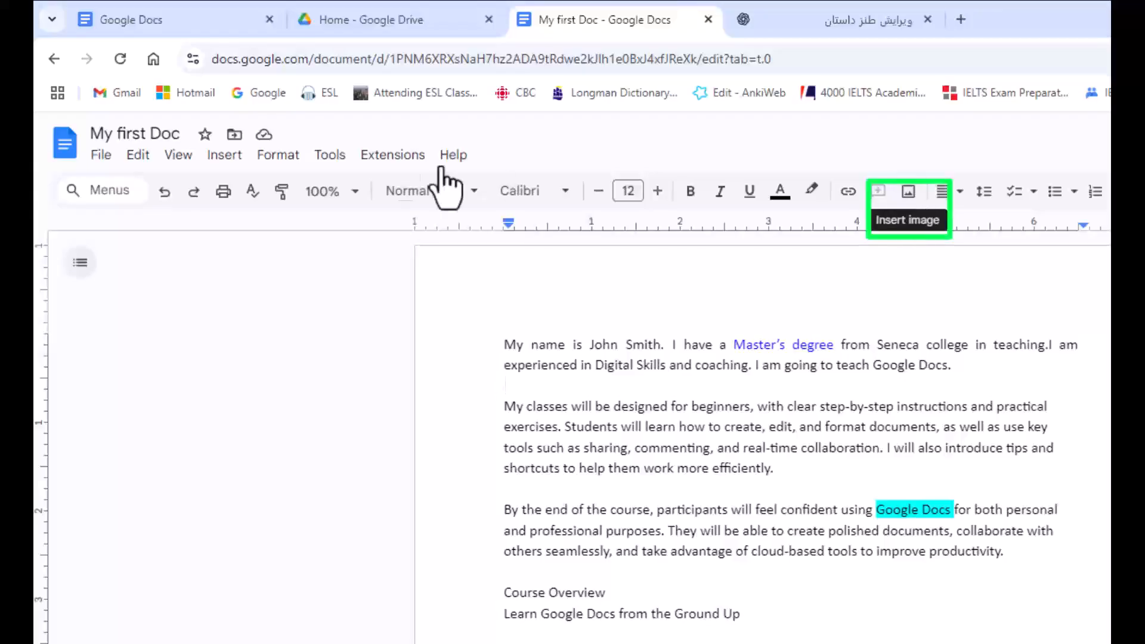
{"action": "left_click", "coordinate": [225, 157]}
{"action": "mouse_move", "coordinate": [298, 188]}
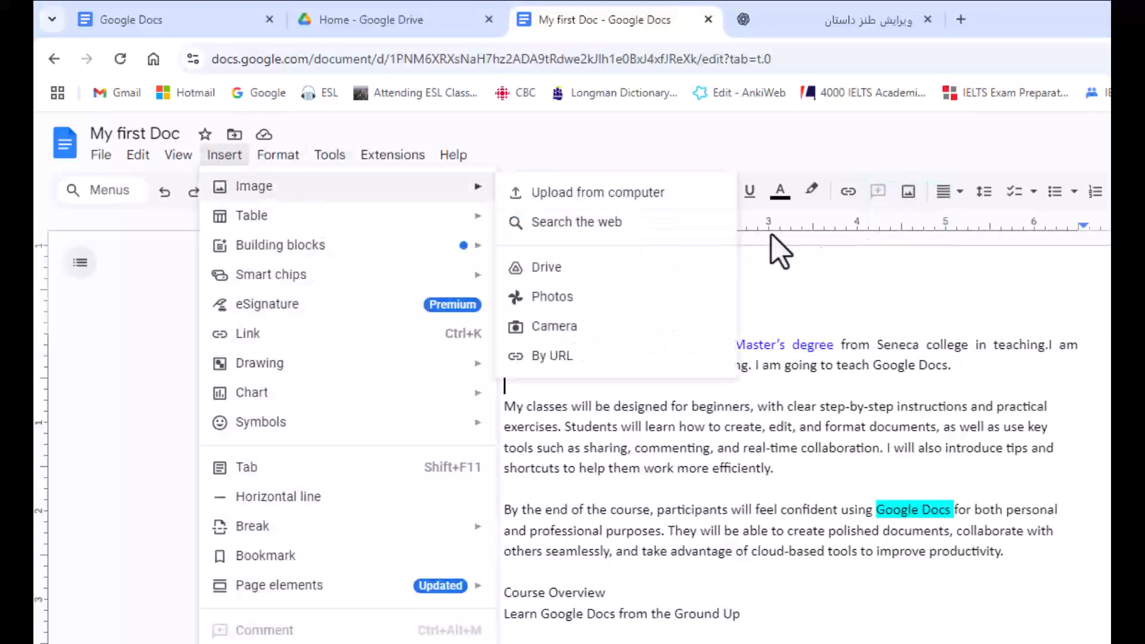
{"action": "left_click", "coordinate": [908, 191]}
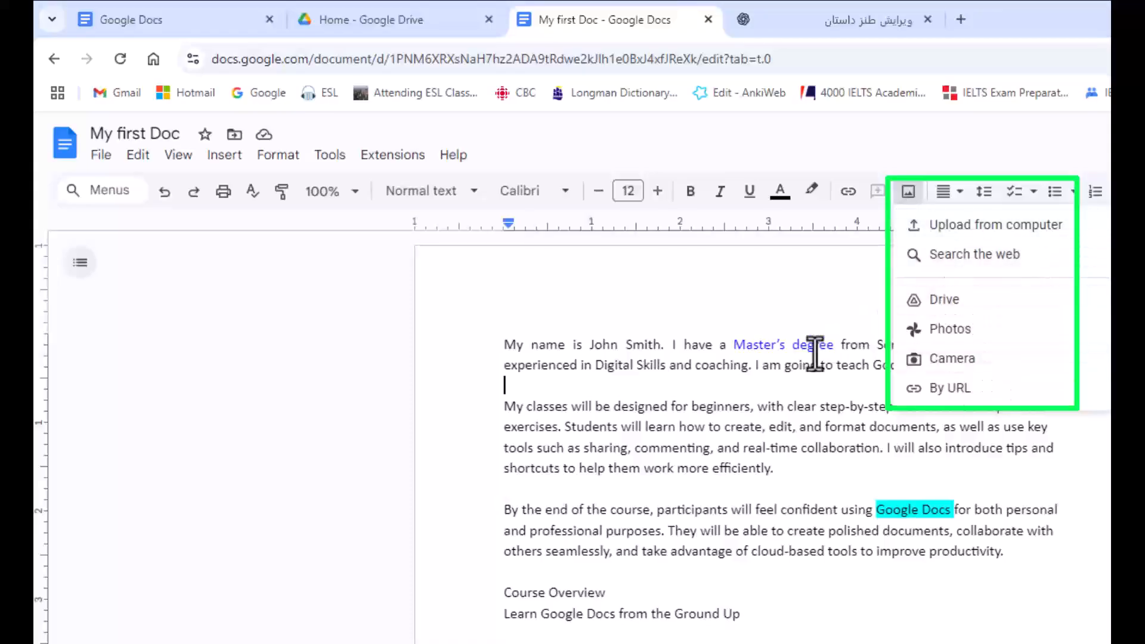
{"action": "left_click", "coordinate": [784, 393]}
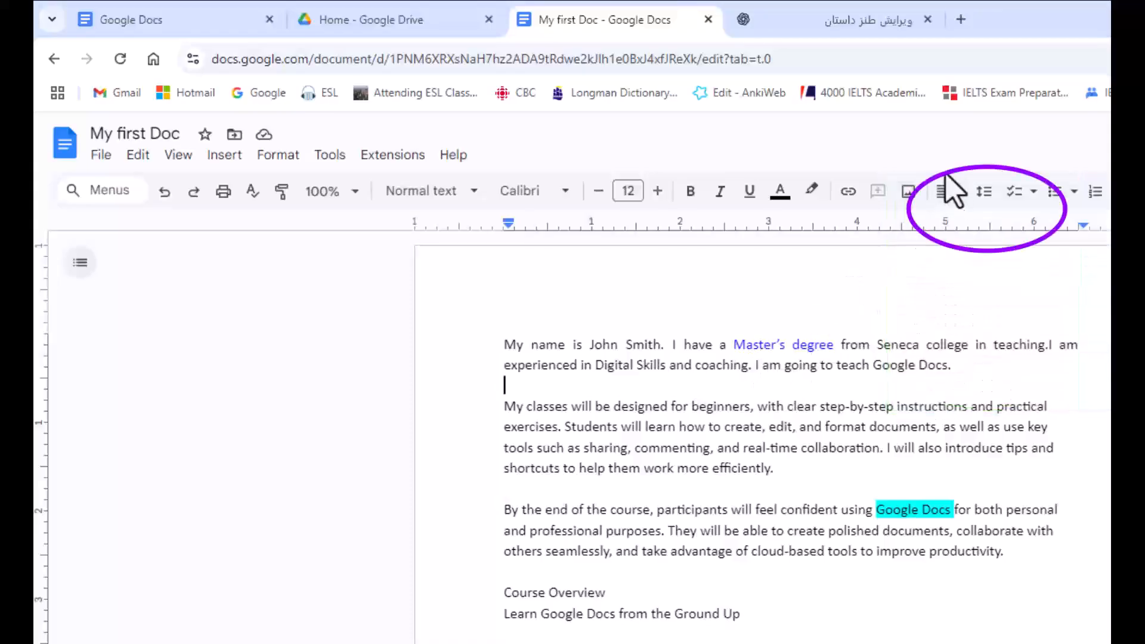
Center the first paragraph and change its alignment to right.
{"action": "triple_click", "coordinate": [843, 352]}
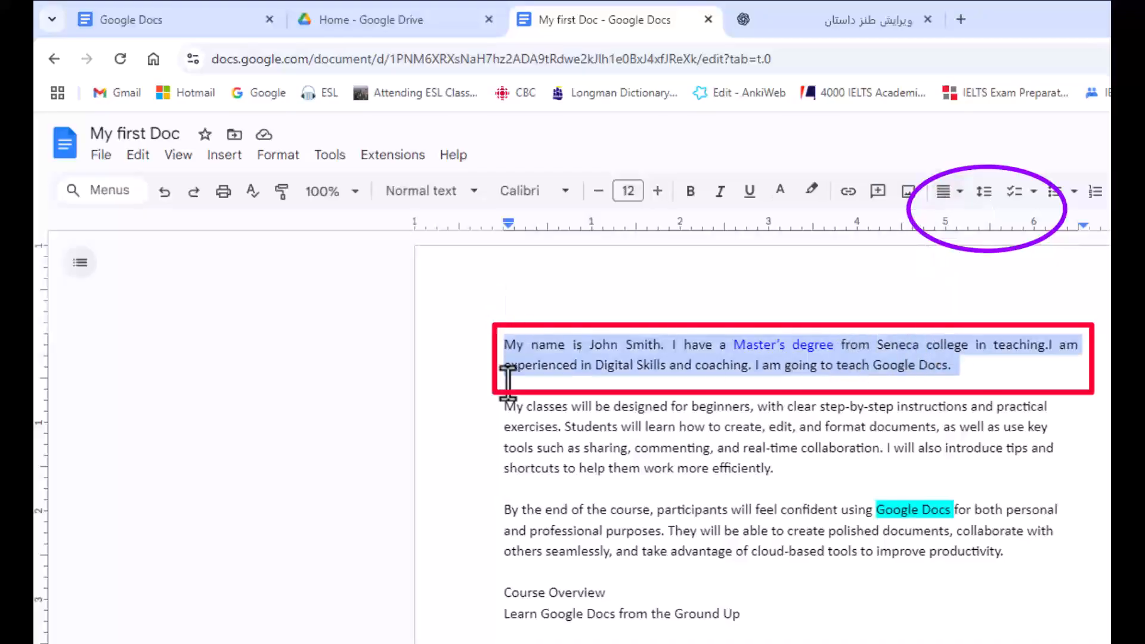
{"action": "left_click", "coordinate": [958, 194]}
{"action": "left_click", "coordinate": [976, 224]}
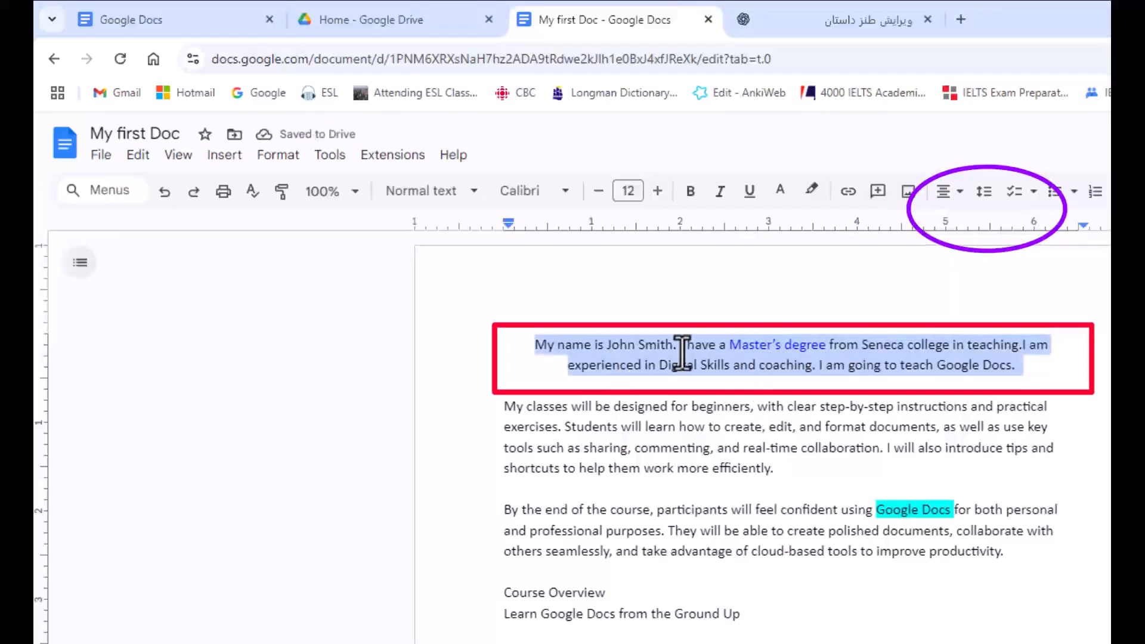
{"action": "left_click", "coordinate": [948, 193]}
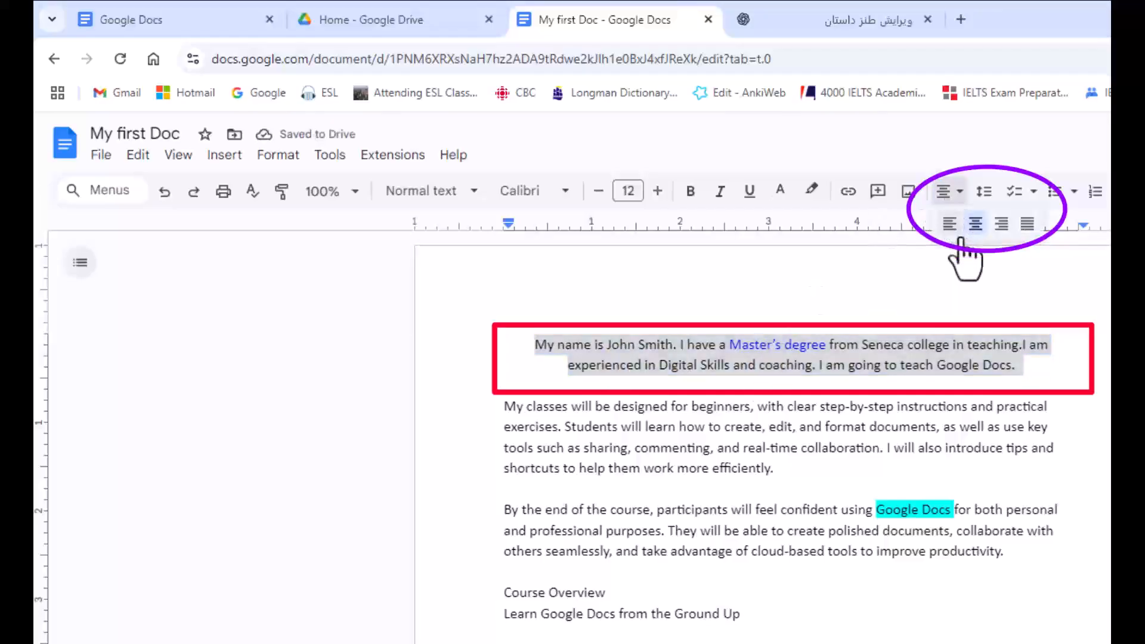
{"action": "left_click", "coordinate": [1002, 225]}
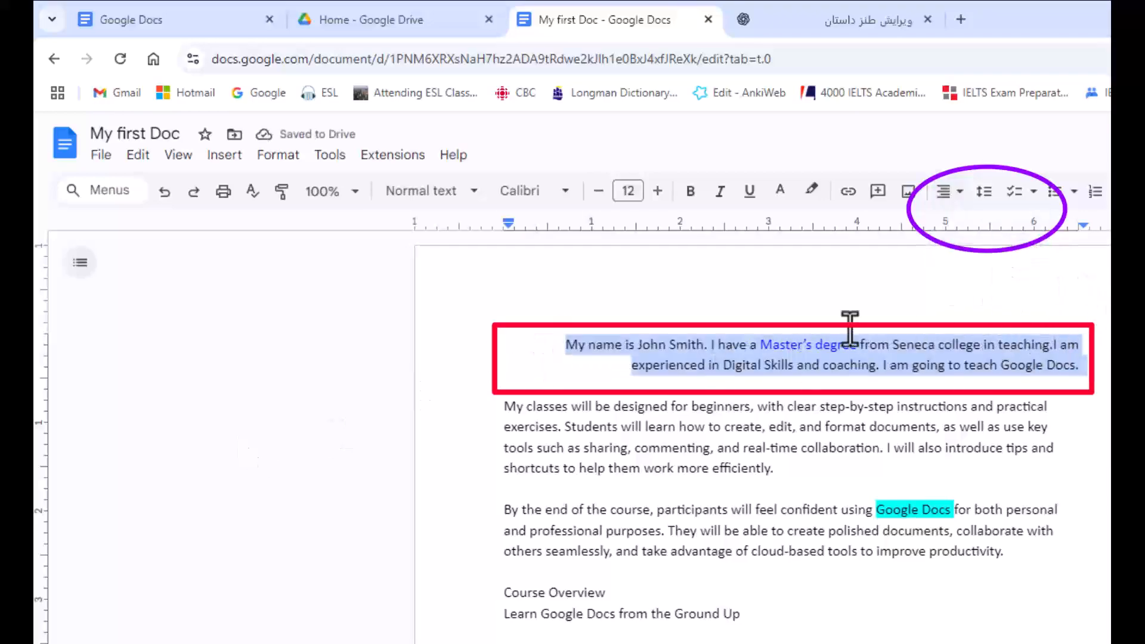
Set the alignment of the first paragraph to justified and deselect it.
{"action": "left_click", "coordinate": [955, 212]}
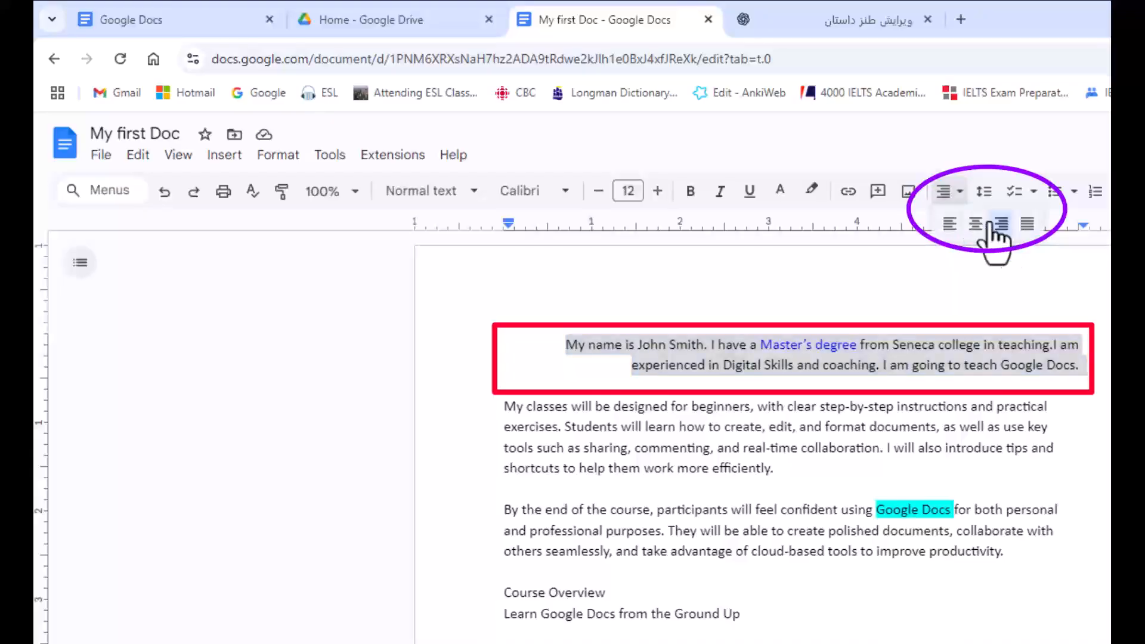
{"action": "left_click", "coordinate": [1027, 225]}
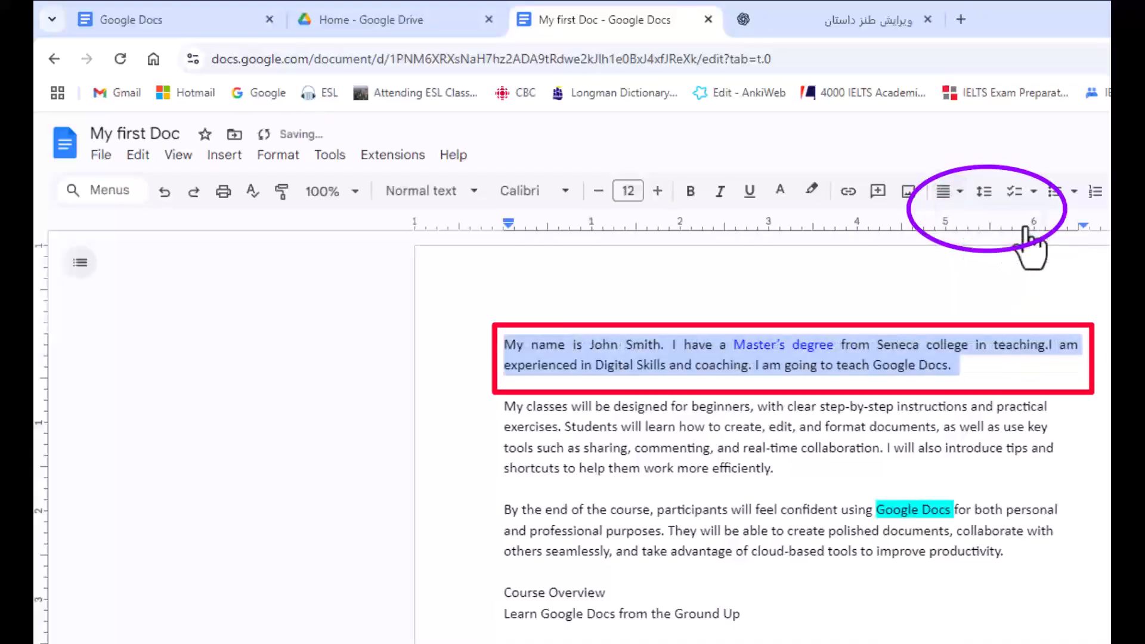
{"action": "left_click", "coordinate": [836, 367]}
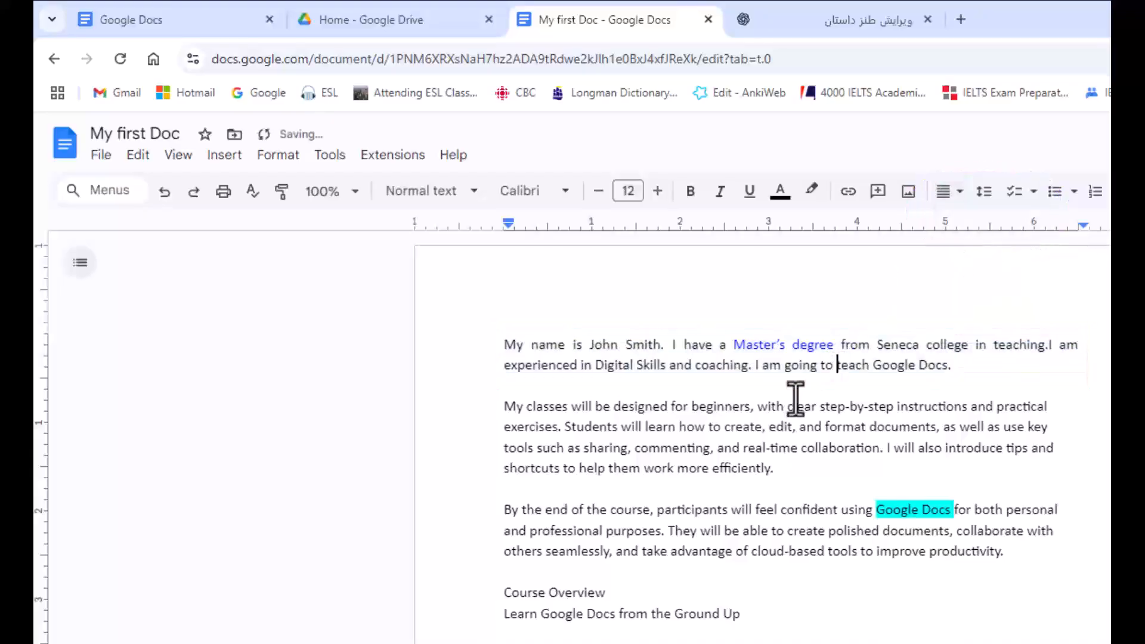
Justify the second paragraph, which begins with "My classes will be designed for beginners".
{"action": "triple_click", "coordinate": [946, 435]}
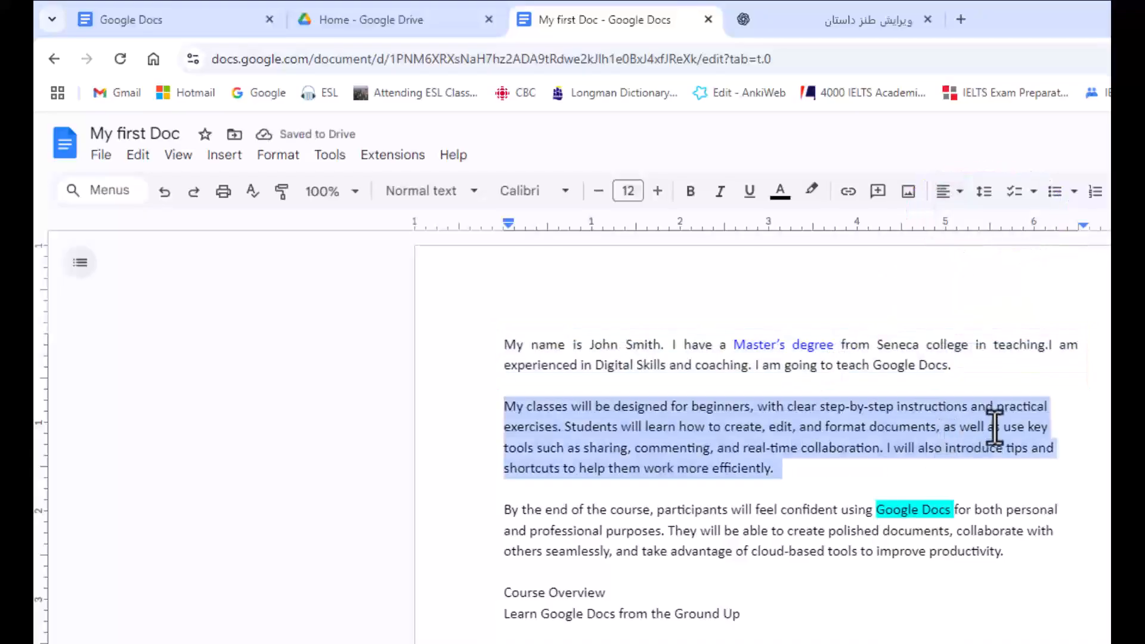
{"action": "left_click", "coordinate": [1046, 410]}
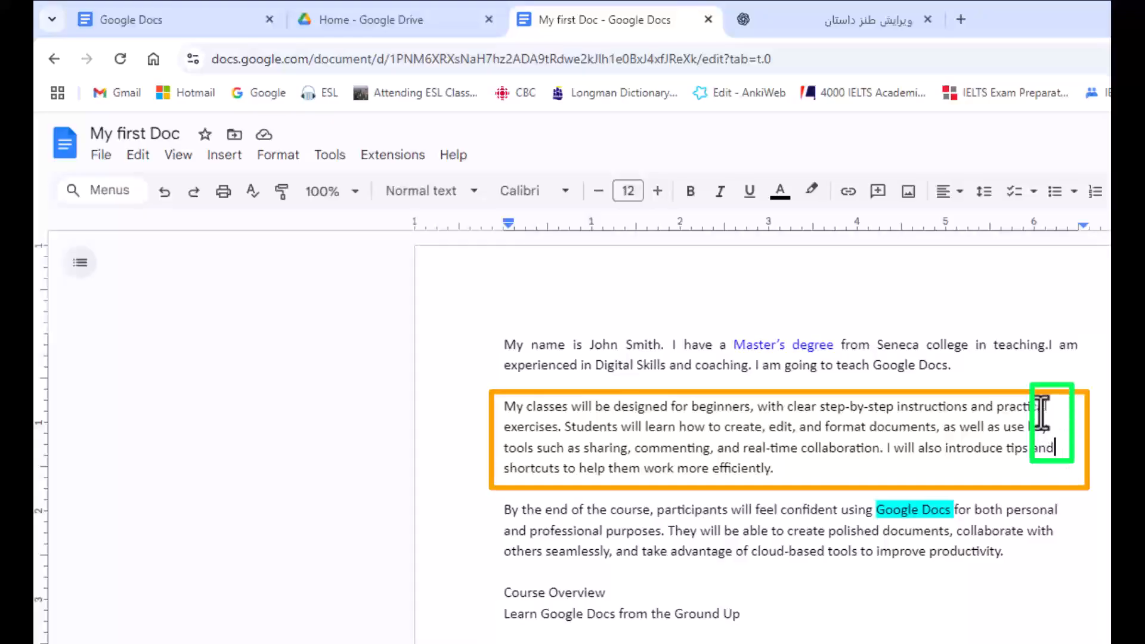
{"action": "left_click", "coordinate": [1016, 552]}
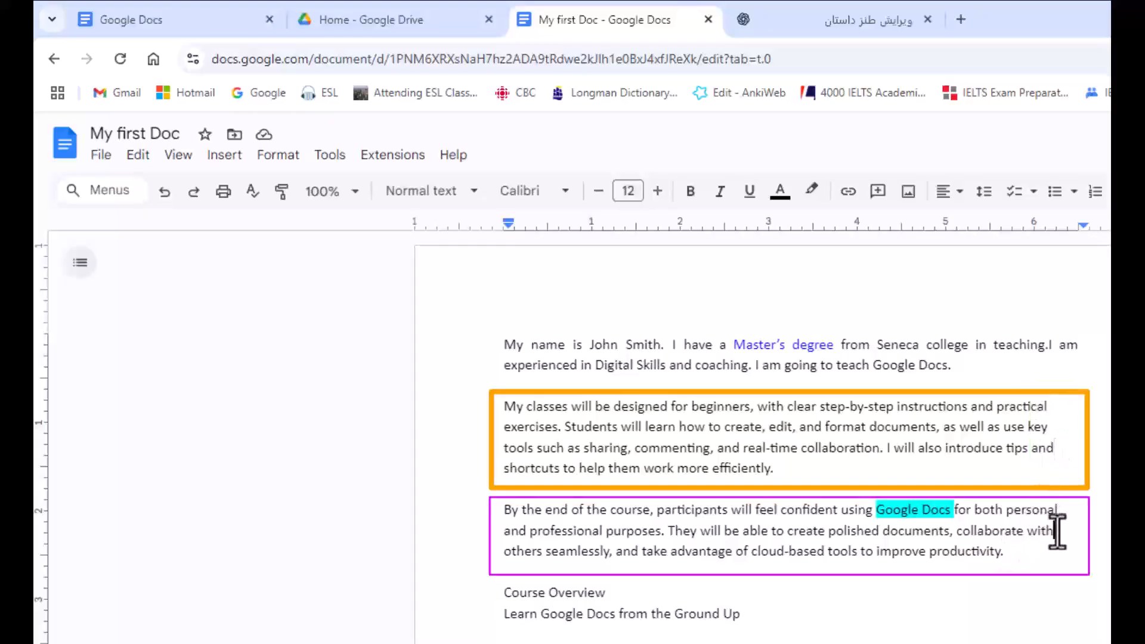
{"action": "triple_click", "coordinate": [1011, 429]}
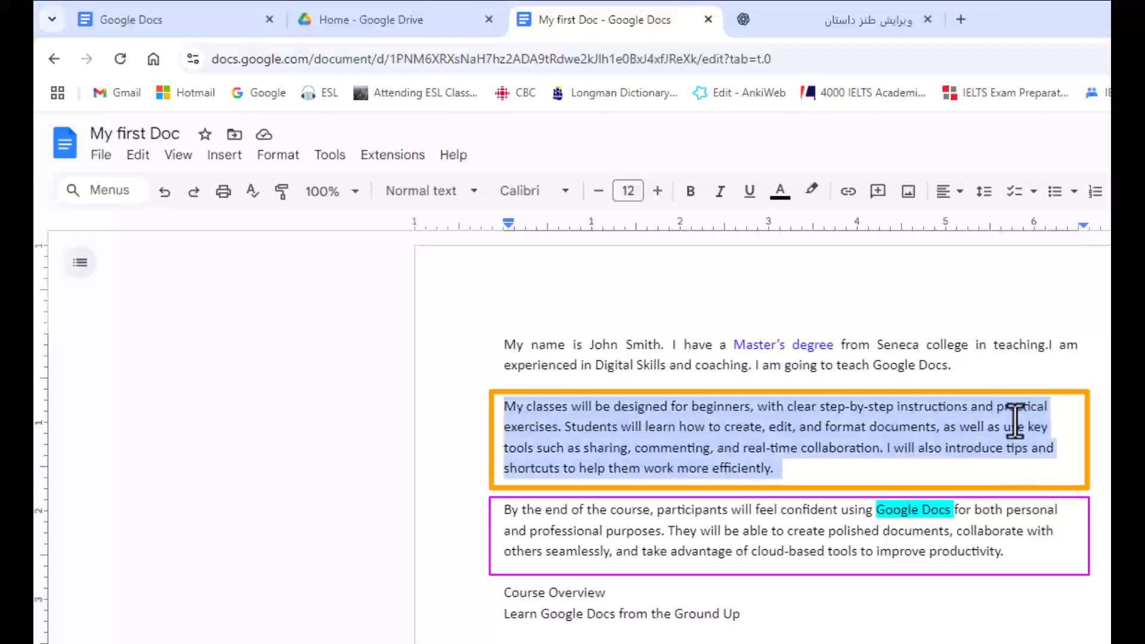
{"action": "left_click", "coordinate": [948, 192]}
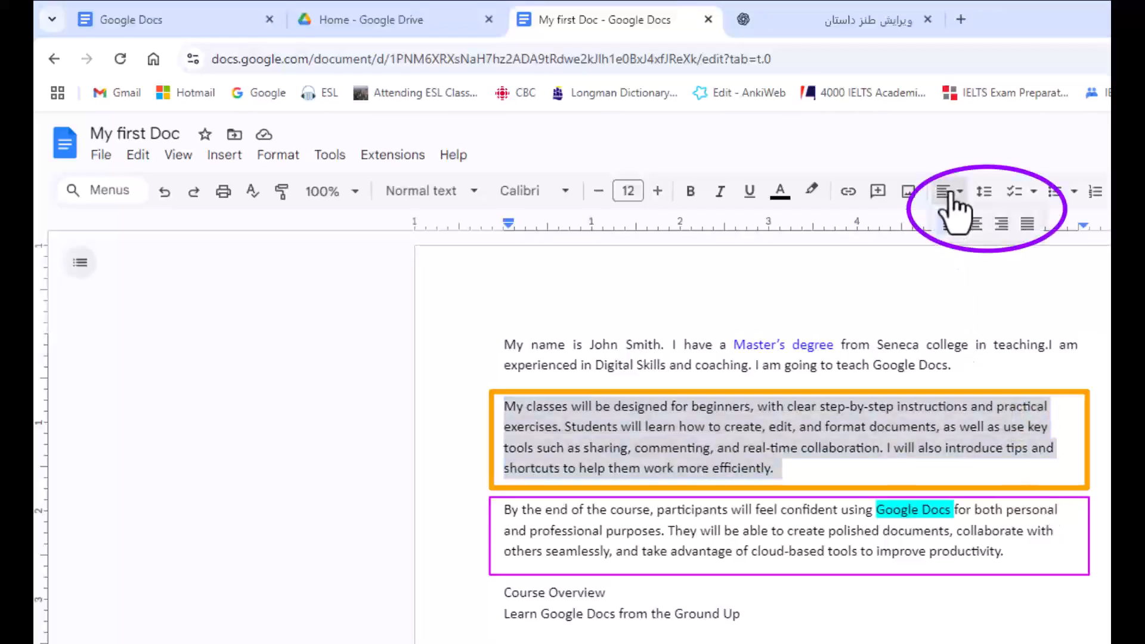
{"action": "left_click", "coordinate": [1027, 224]}
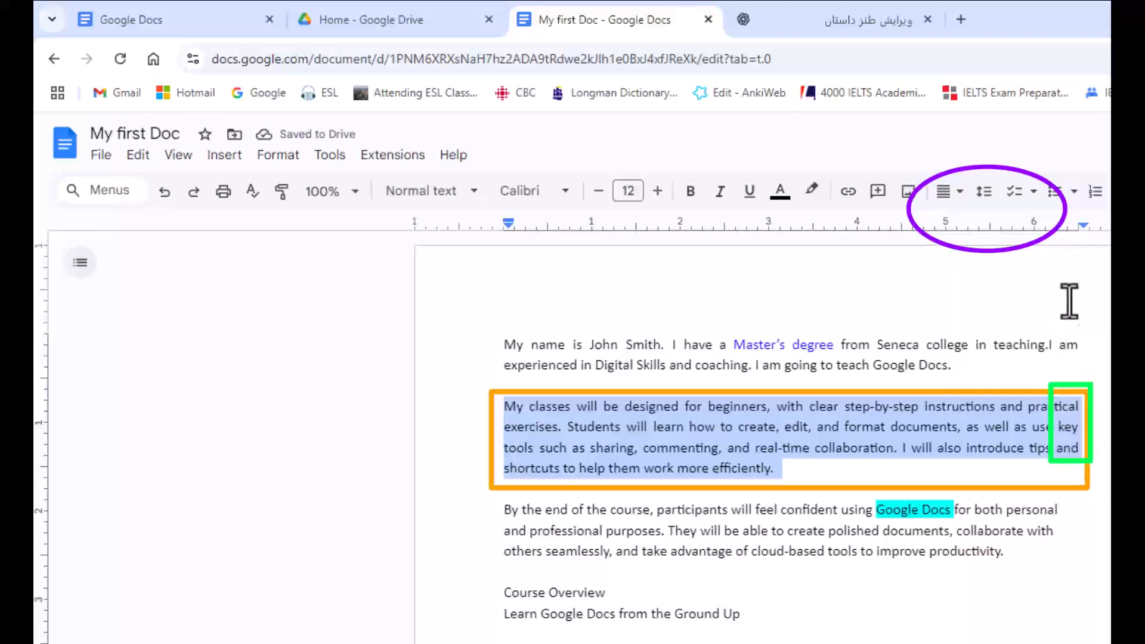
{"action": "left_click", "coordinate": [1039, 438]}
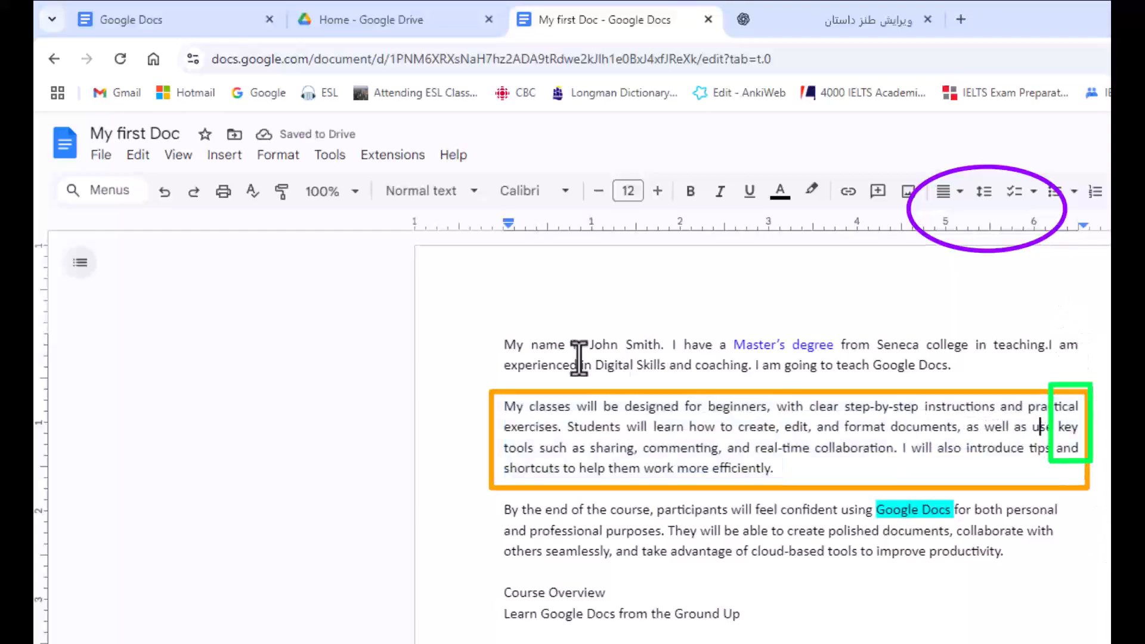
Select the first three paragraphs together and justify them, so that the third paragraph gets the same alignment.
{"action": "left_click_drag", "start_coordinate": [501, 344], "coordinate": [778, 569]}
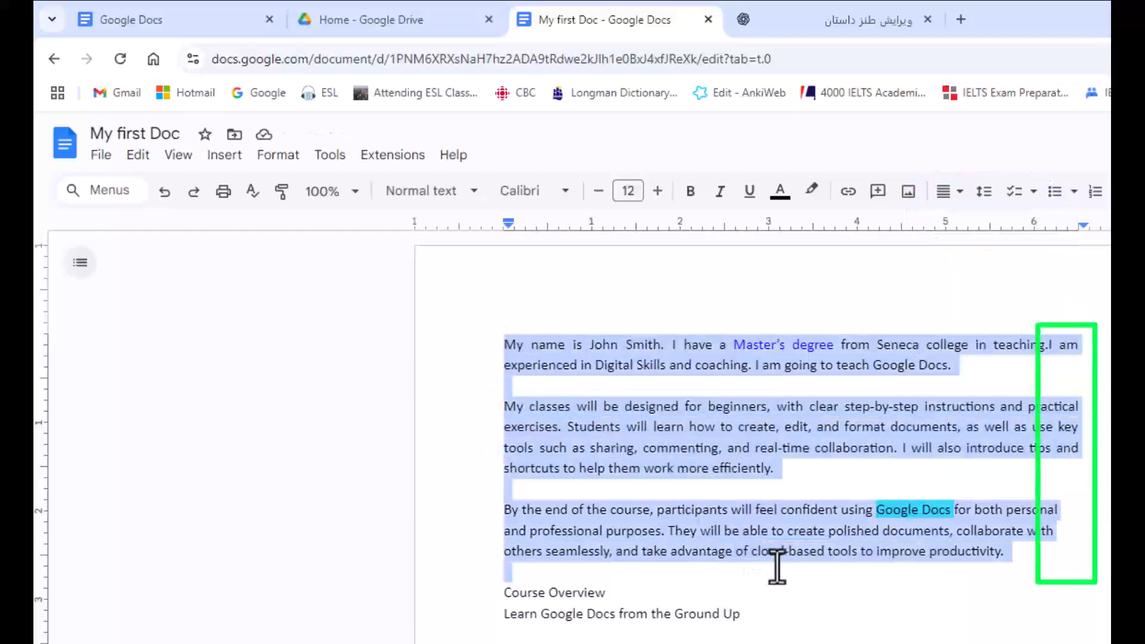
{"action": "left_click", "coordinate": [952, 192]}
{"action": "left_click", "coordinate": [1026, 224]}
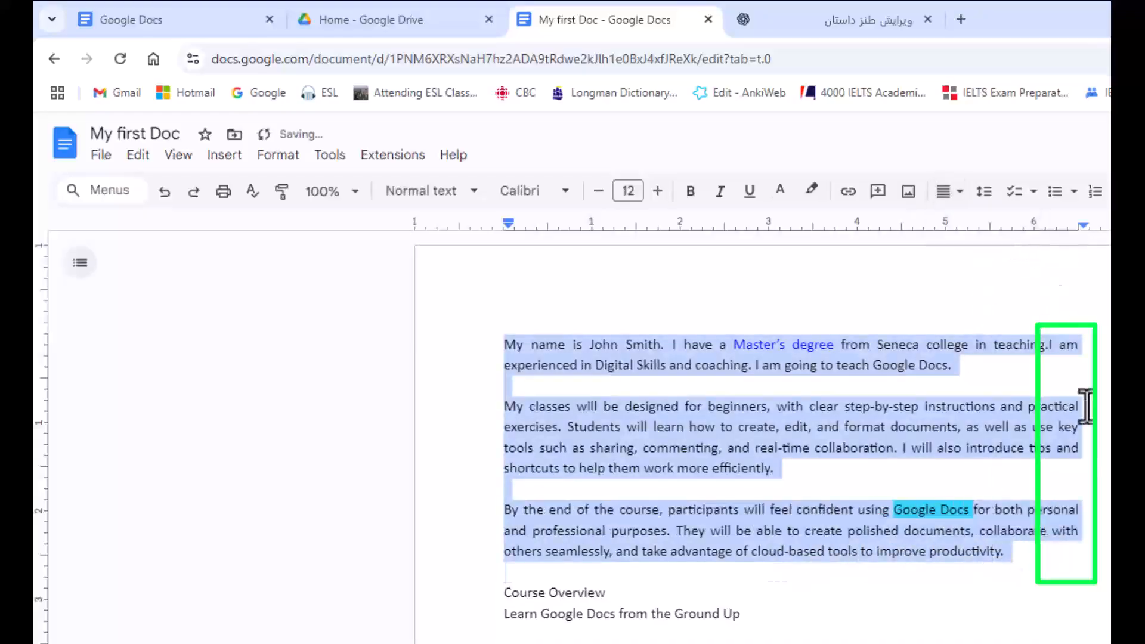
{"action": "left_click", "coordinate": [1074, 338]}
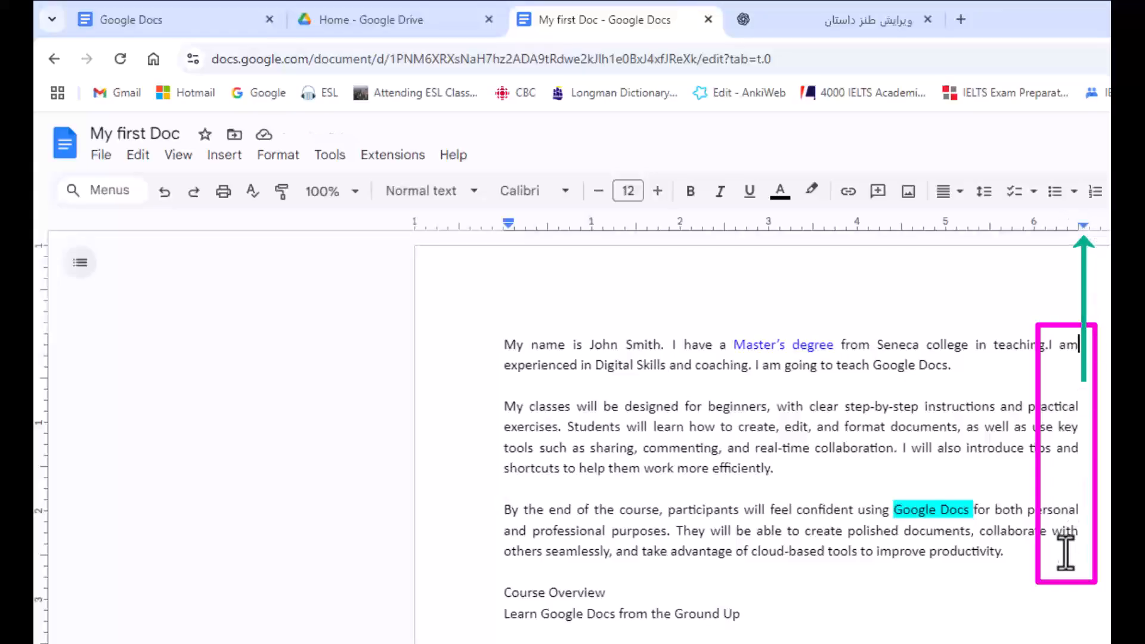
{"action": "left_click", "coordinate": [853, 512]}
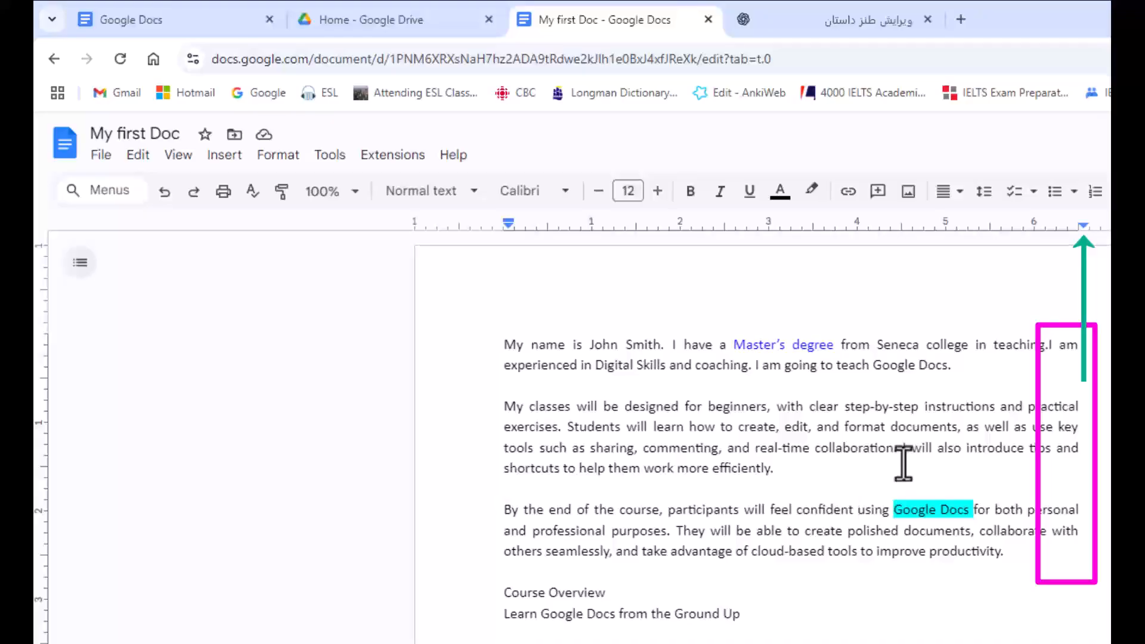
Select the first three paragraphs and change their alignment to left and after that to right.
{"action": "left_click_drag", "start_coordinate": [504, 345], "coordinate": [1030, 548]}
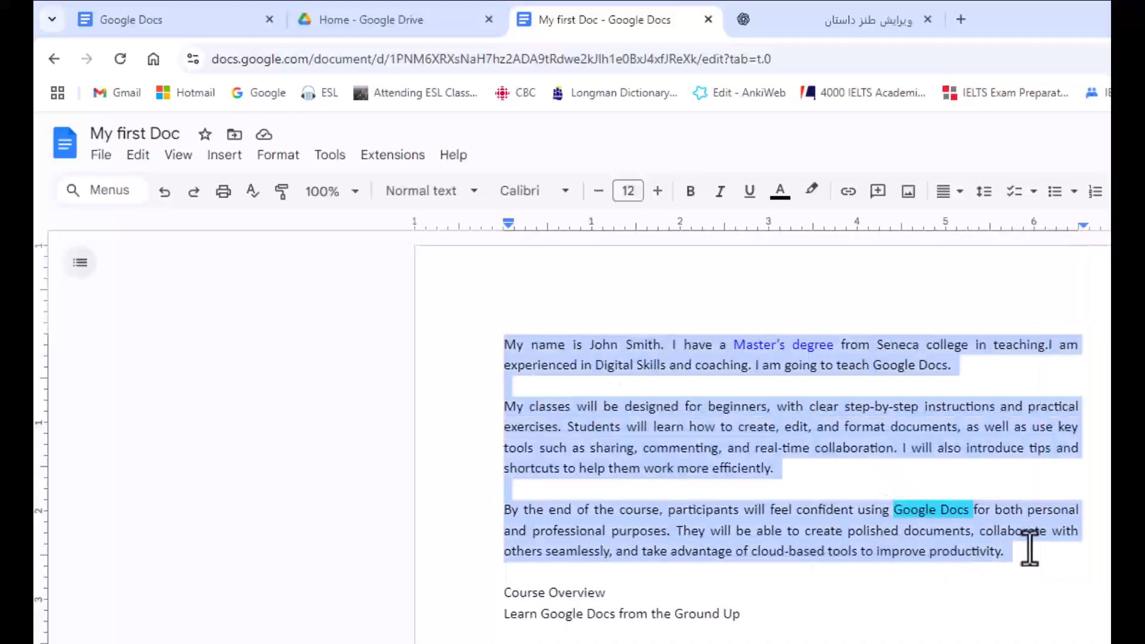
{"action": "left_click", "coordinate": [954, 196]}
{"action": "left_click", "coordinate": [951, 224]}
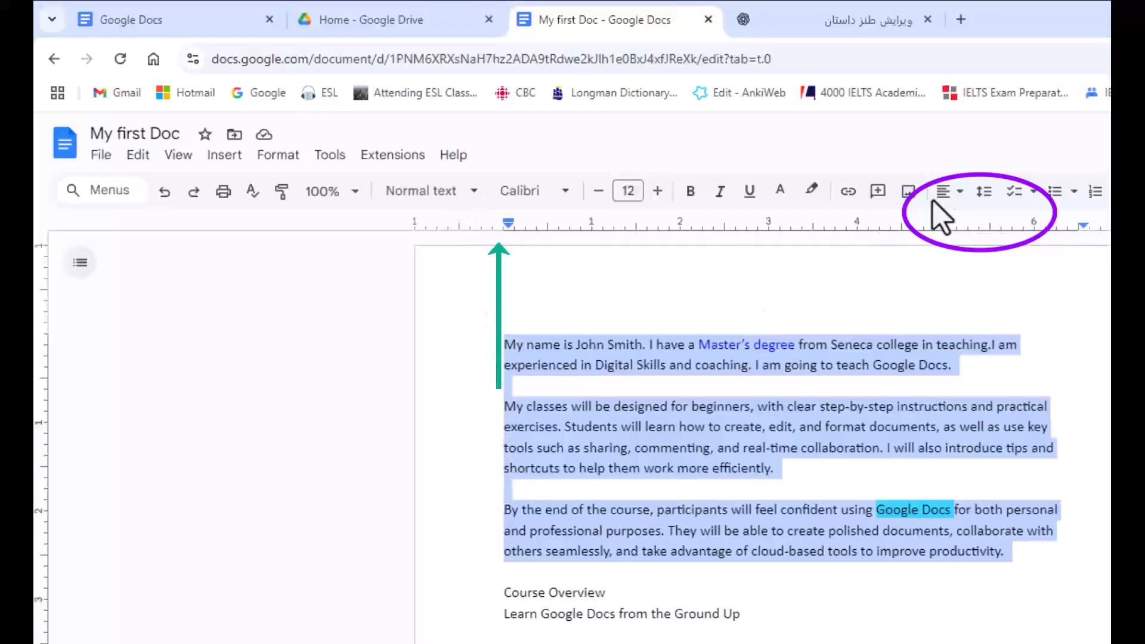
{"action": "left_click", "coordinate": [949, 191]}
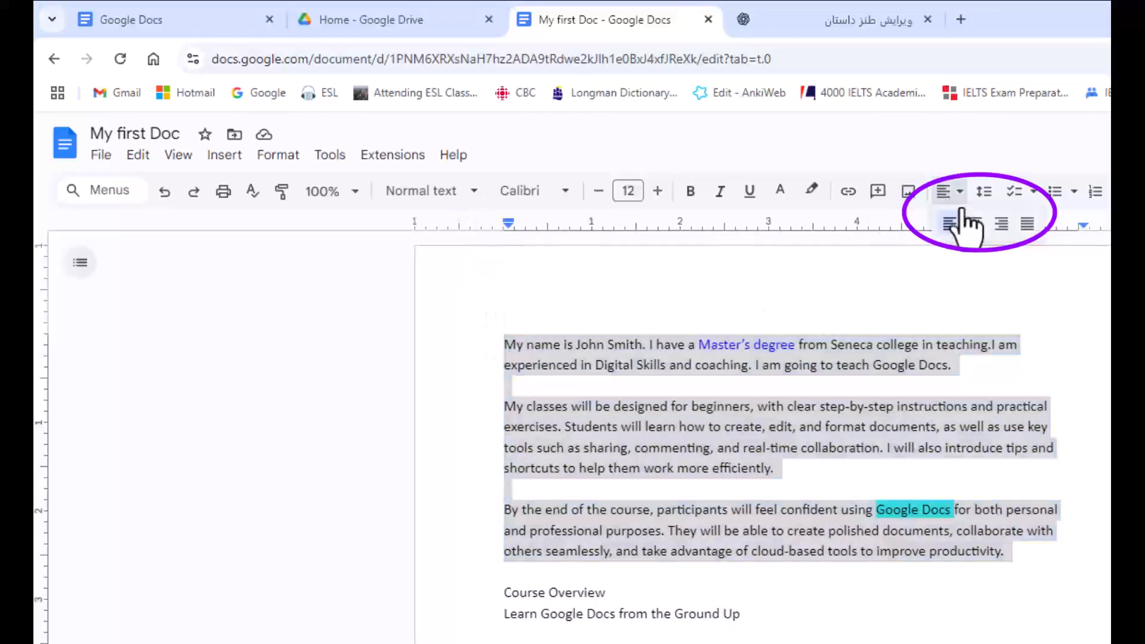
{"action": "left_click", "coordinate": [1002, 225]}
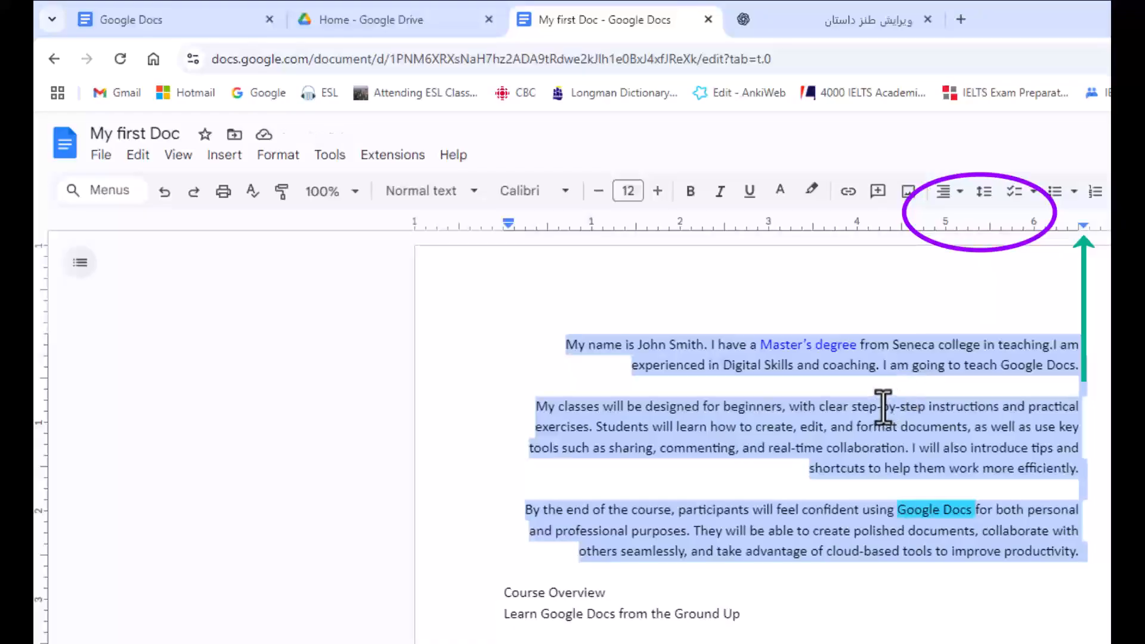
Center the selected three paragraphs, return them to justified alignment and deselect them.
{"action": "left_click", "coordinate": [948, 191]}
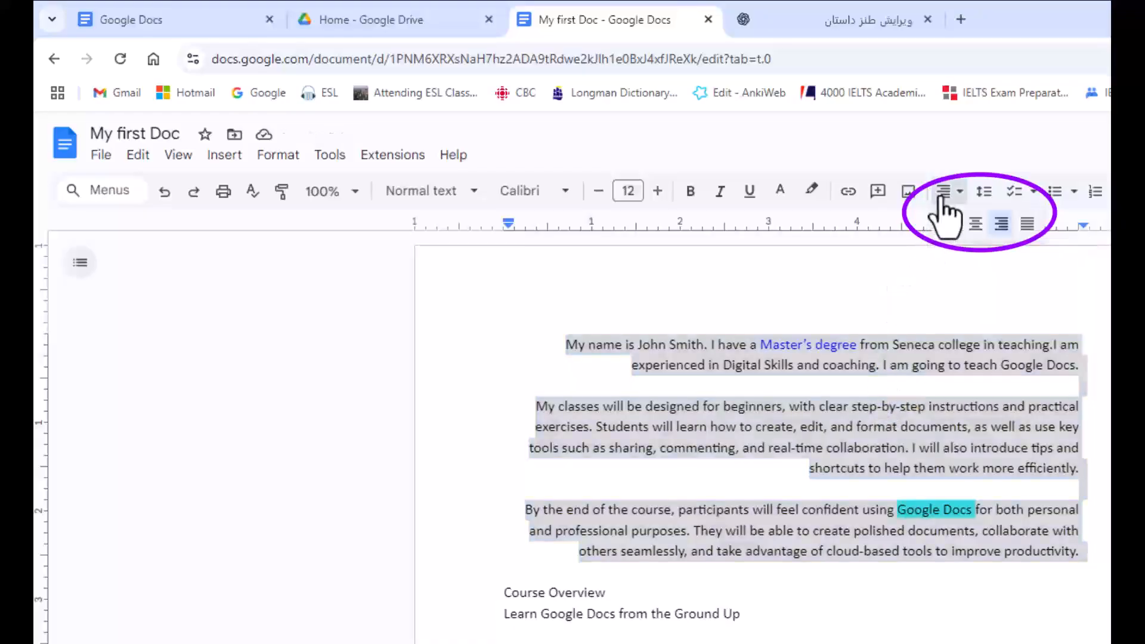
{"action": "left_click", "coordinate": [975, 226]}
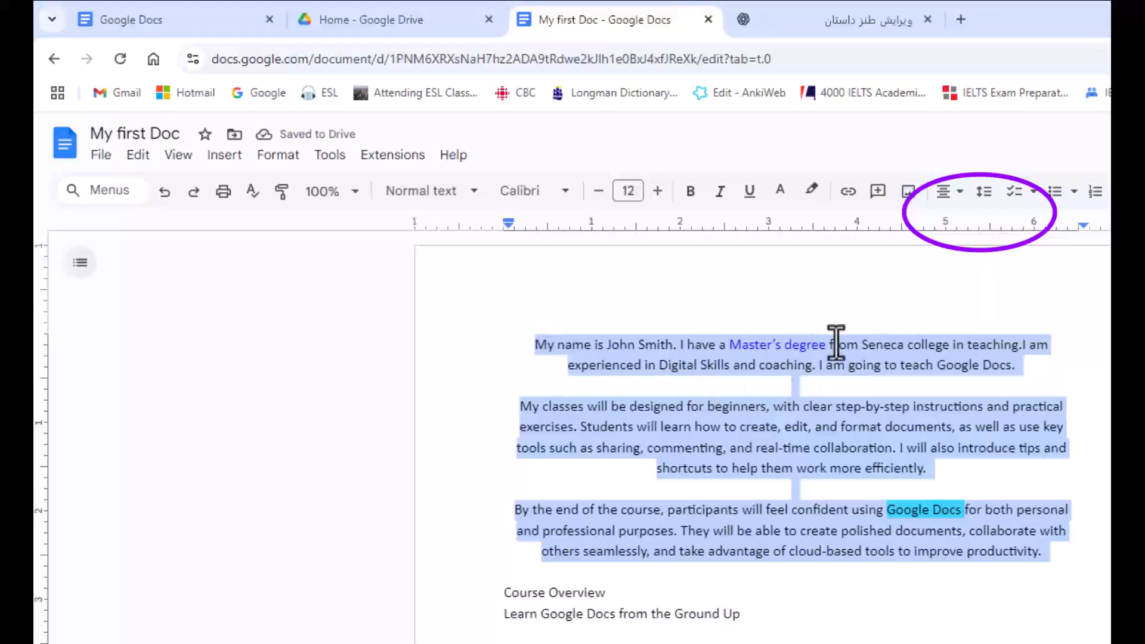
{"action": "left_click", "coordinate": [949, 192]}
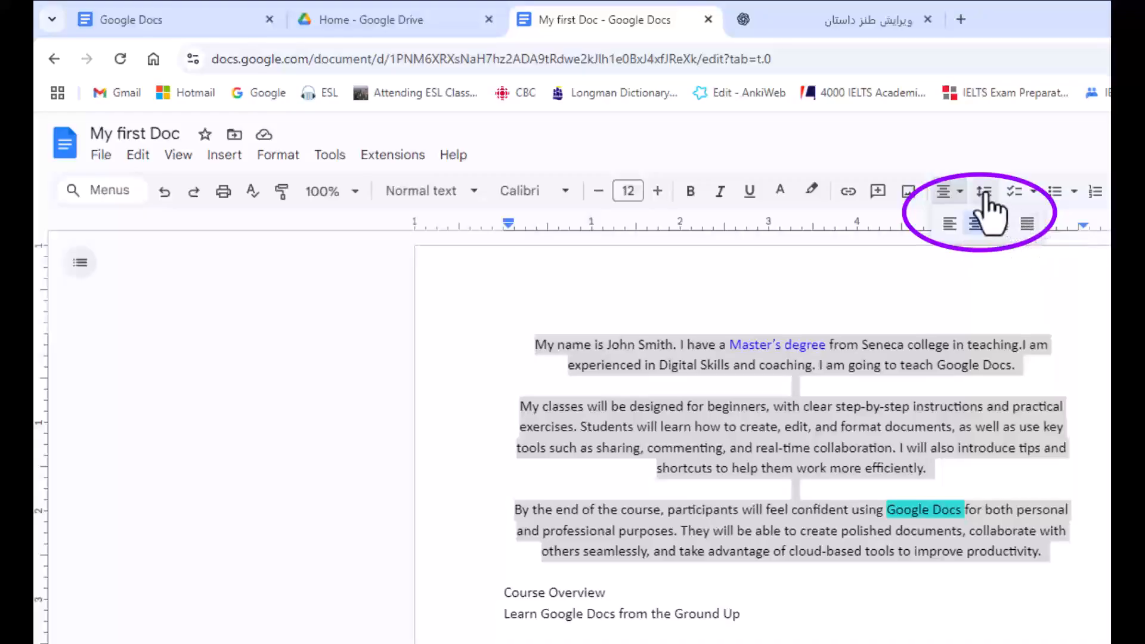
{"action": "left_click", "coordinate": [1028, 227]}
{"action": "left_click", "coordinate": [658, 407]}
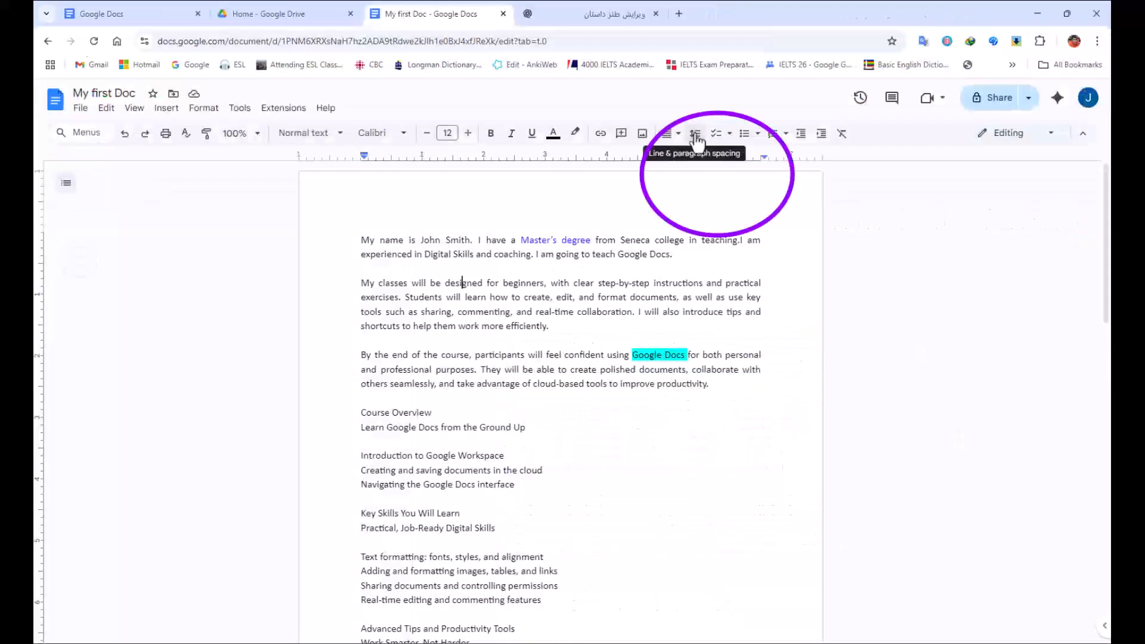
Set the line spacing of the first paragraph to double and deselect it.
{"action": "left_click", "coordinate": [697, 138]}
{"action": "left_click", "coordinate": [613, 241]}
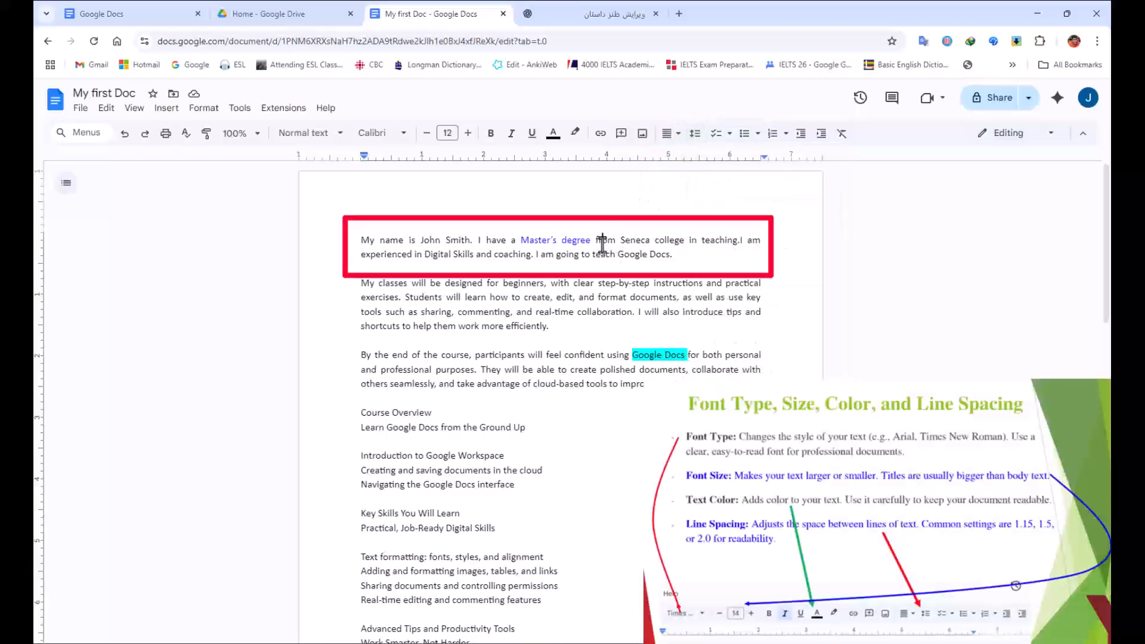
{"action": "triple_click", "coordinate": [602, 244]}
{"action": "left_click", "coordinate": [696, 136]}
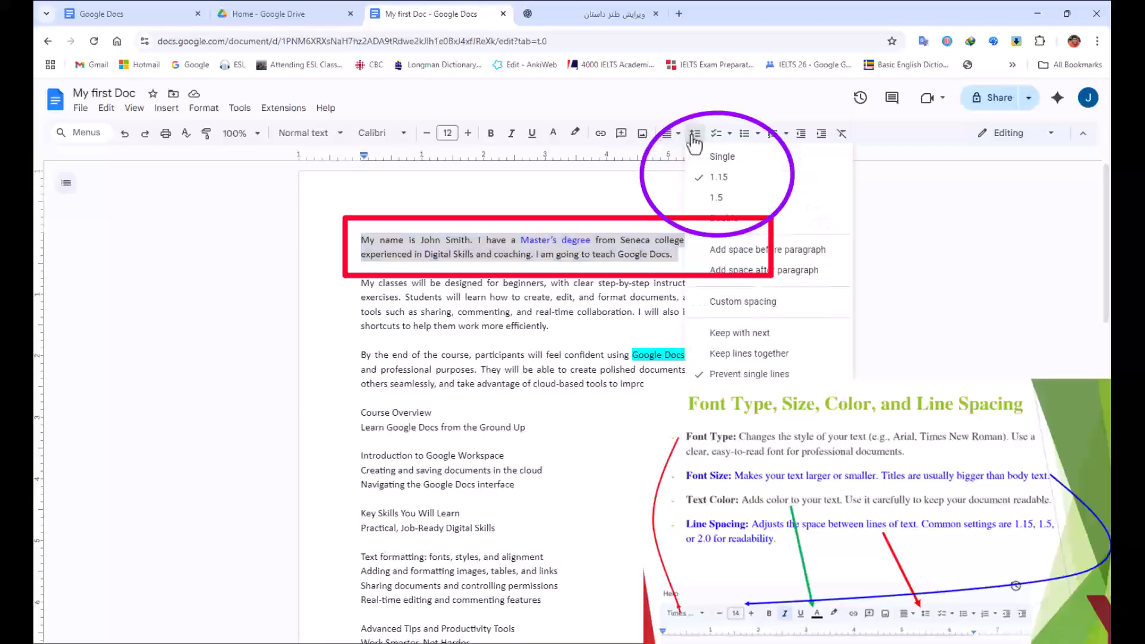
{"action": "left_click", "coordinate": [723, 221]}
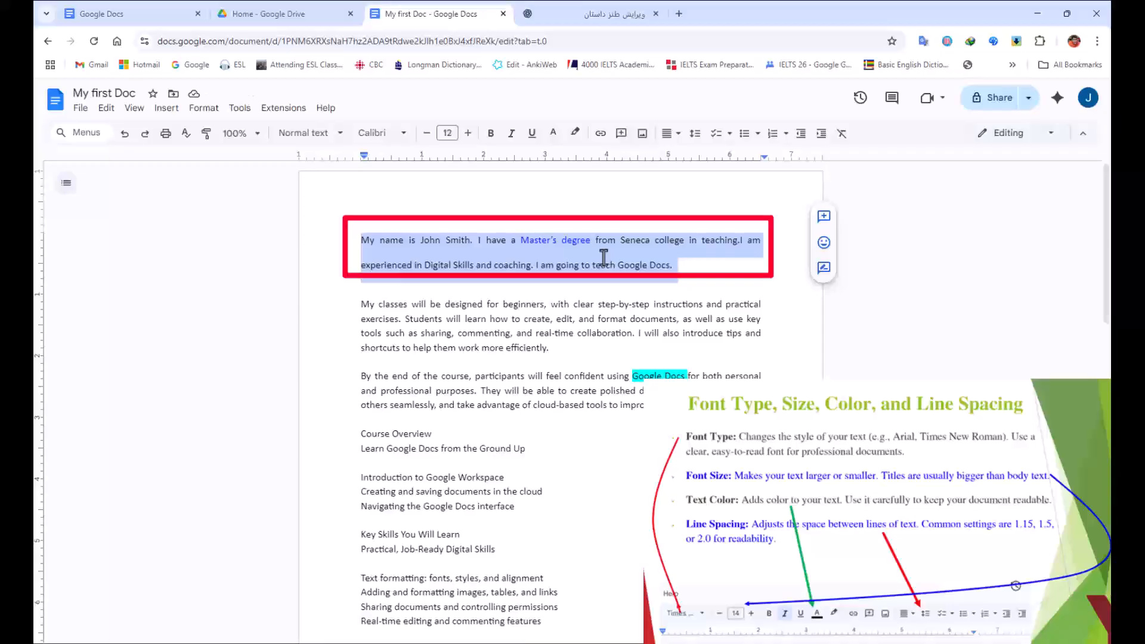
{"action": "left_click", "coordinate": [604, 258]}
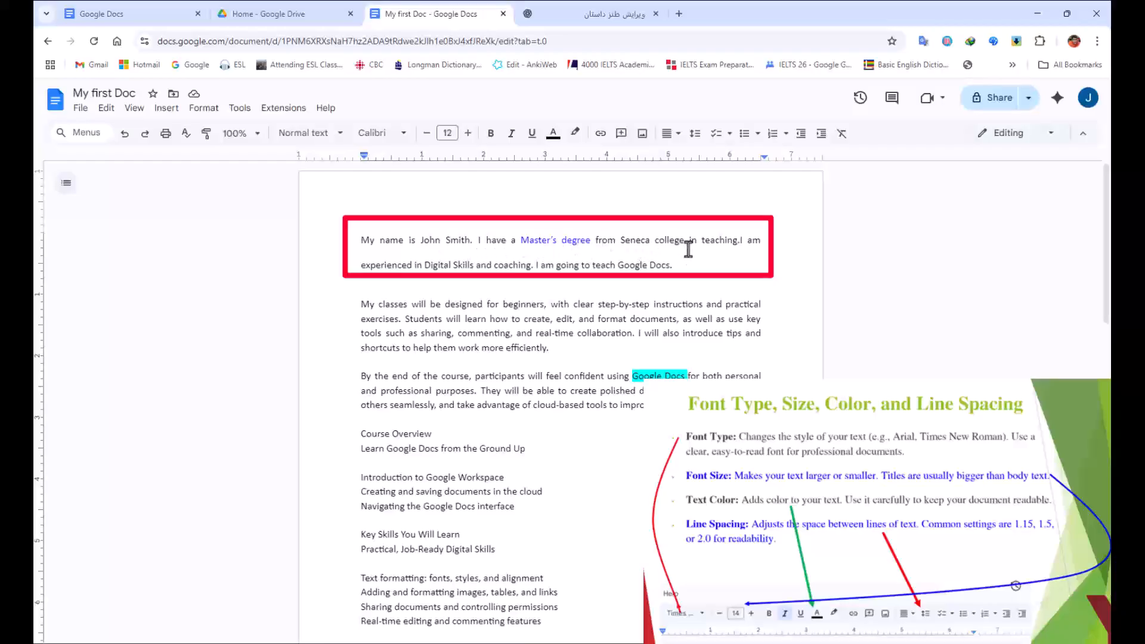
Set the second paragraph's line spacing to double and undo the spacing changes of both paragraphs.
{"action": "triple_click", "coordinate": [528, 319]}
{"action": "left_click", "coordinate": [695, 133]}
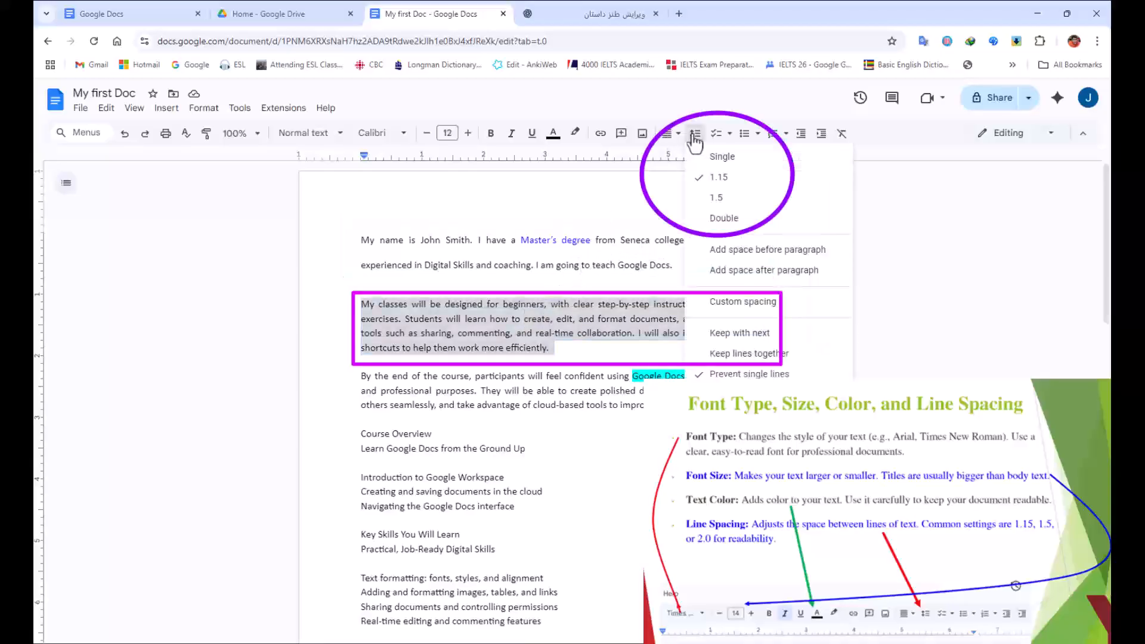
{"action": "left_click", "coordinate": [727, 202]}
{"action": "left_click", "coordinate": [587, 338]}
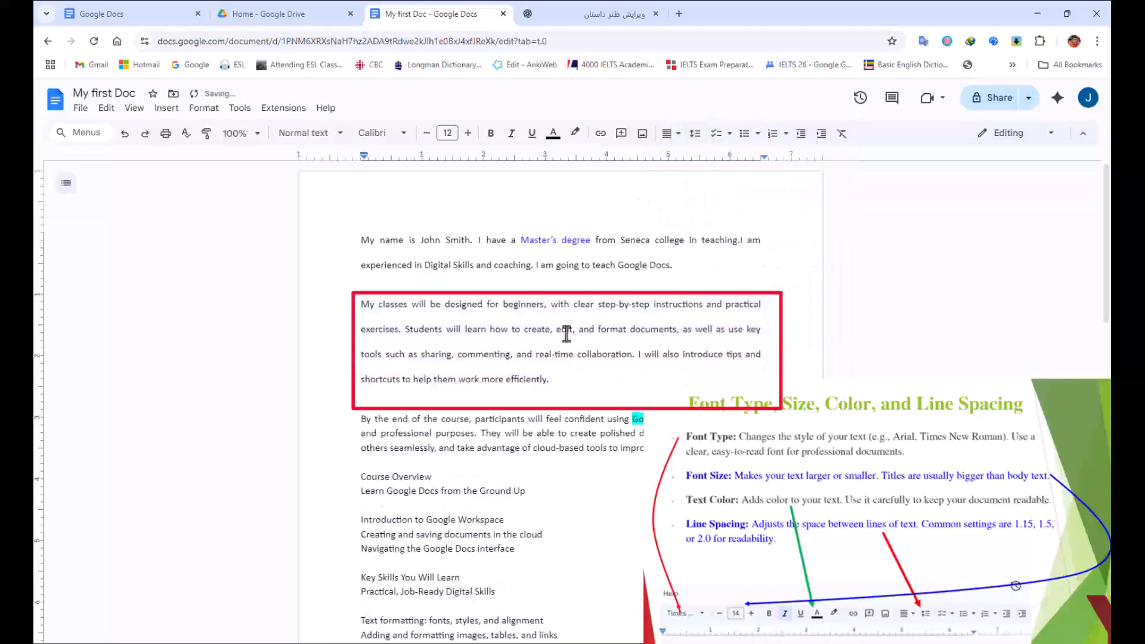
{"action": "left_click", "coordinate": [125, 133]}
{"action": "left_click", "coordinate": [125, 133]}
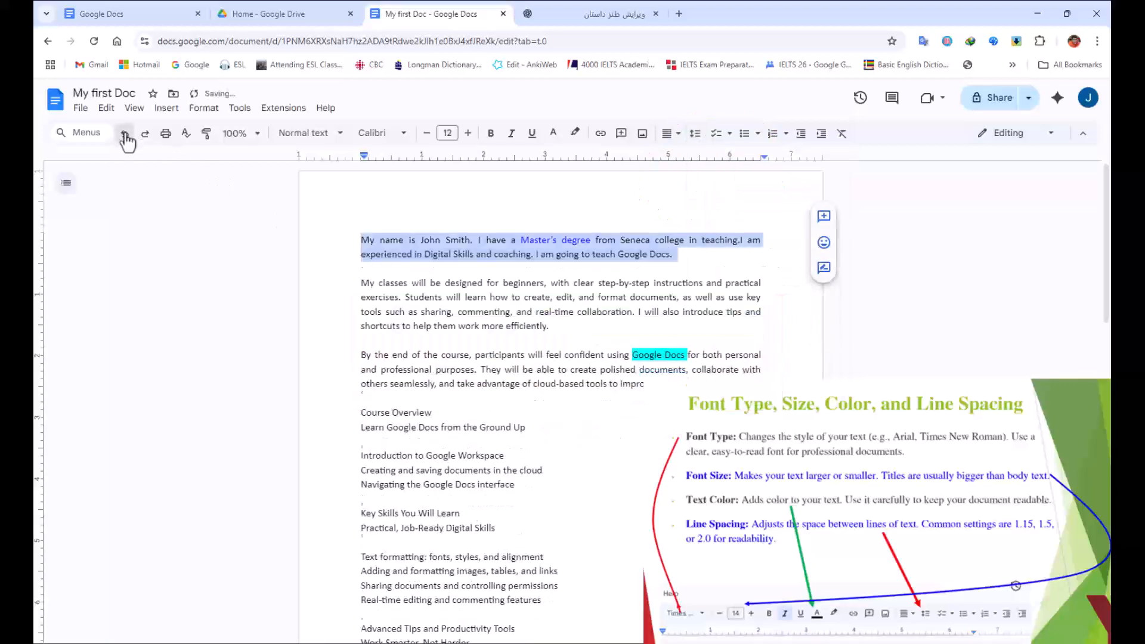
Apply double line spacing to the entire document, look through the pages and undo the change.
{"action": "left_click", "coordinate": [469, 261]}
{"action": "key", "text": "ctrl+a"}
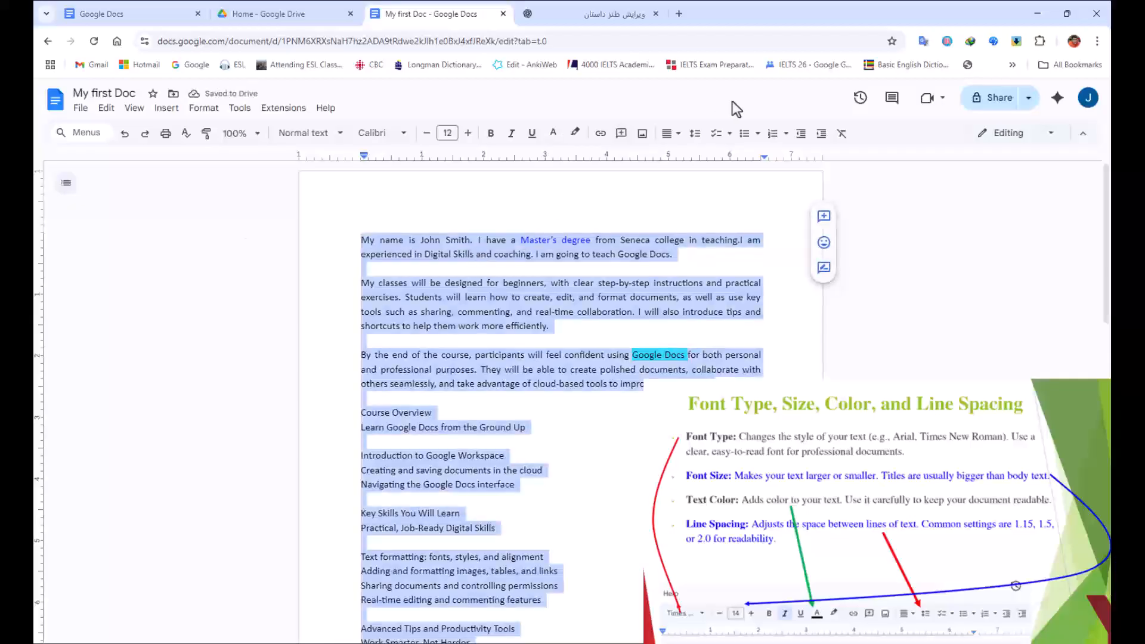
{"action": "left_click", "coordinate": [696, 133]}
{"action": "left_click", "coordinate": [715, 213]}
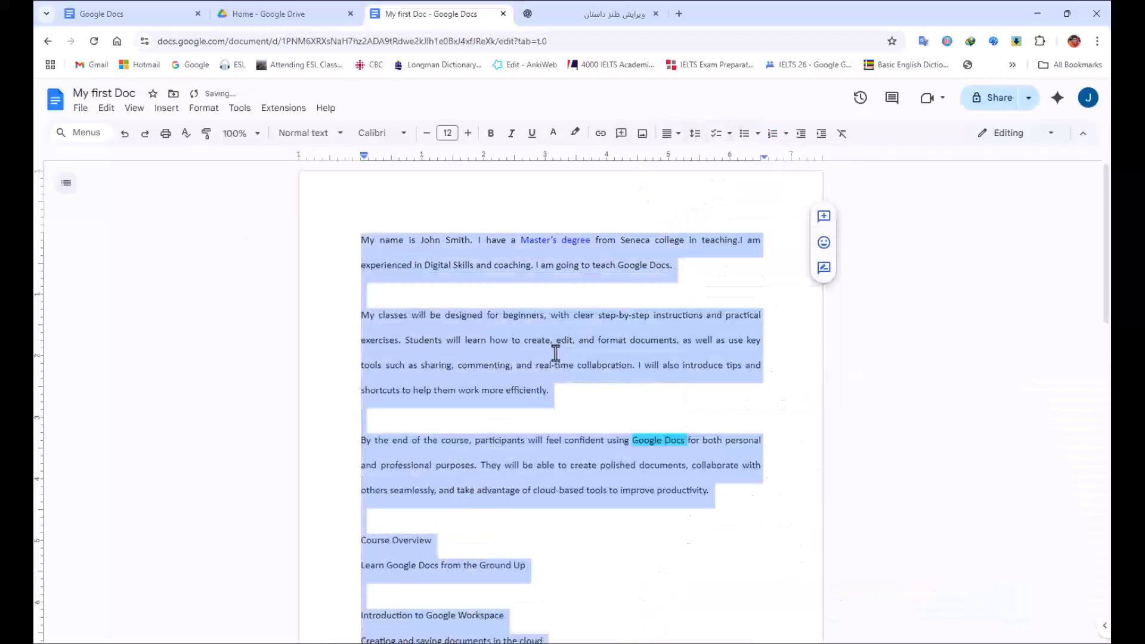
{"action": "left_click", "coordinate": [557, 342]}
{"action": "scroll", "coordinate": [545, 349], "scroll_direction": "down", "scroll_amount": 15}
{"action": "scroll", "coordinate": [483, 350], "scroll_direction": "up", "scroll_amount": 15}
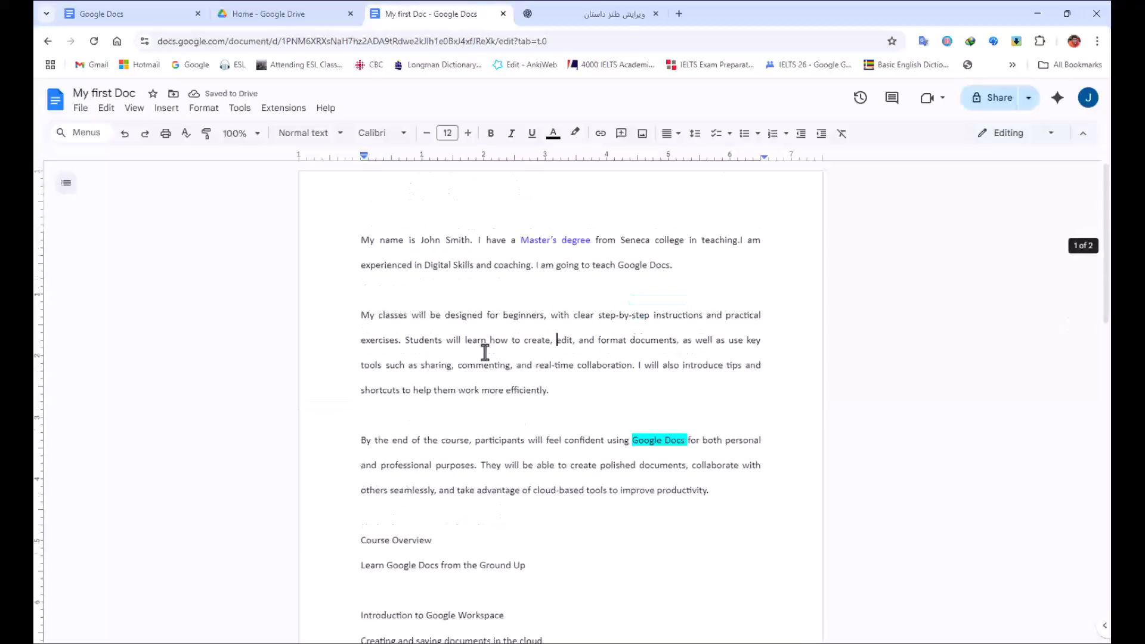
{"action": "left_click", "coordinate": [125, 134]}
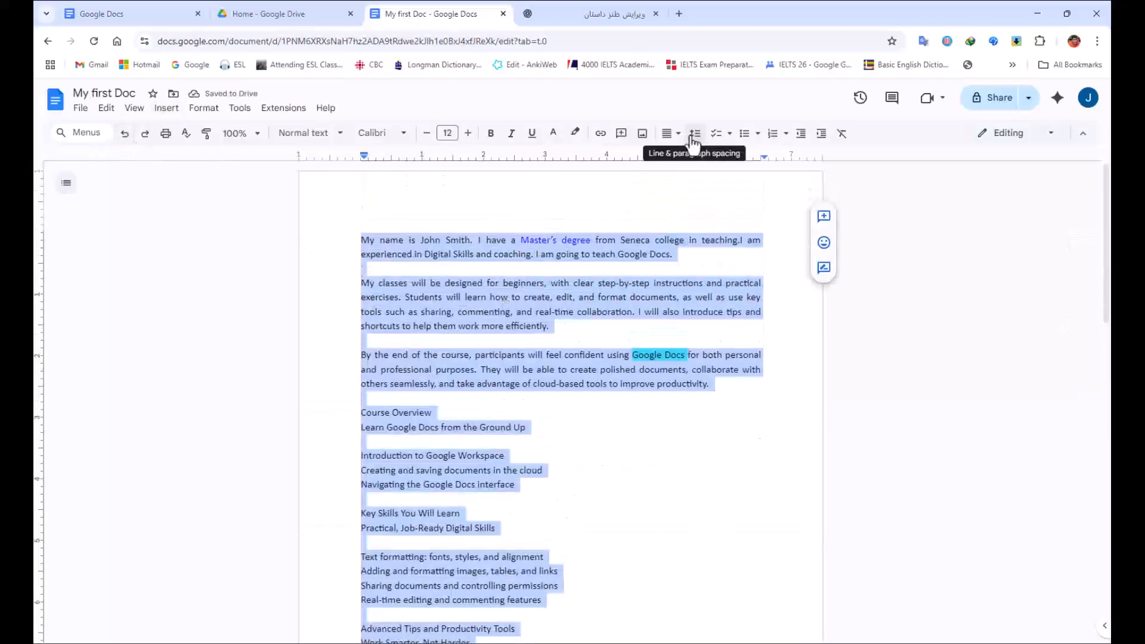
Apply a larger custom line spacing to the entire document and undo it.
{"action": "left_click", "coordinate": [695, 134]}
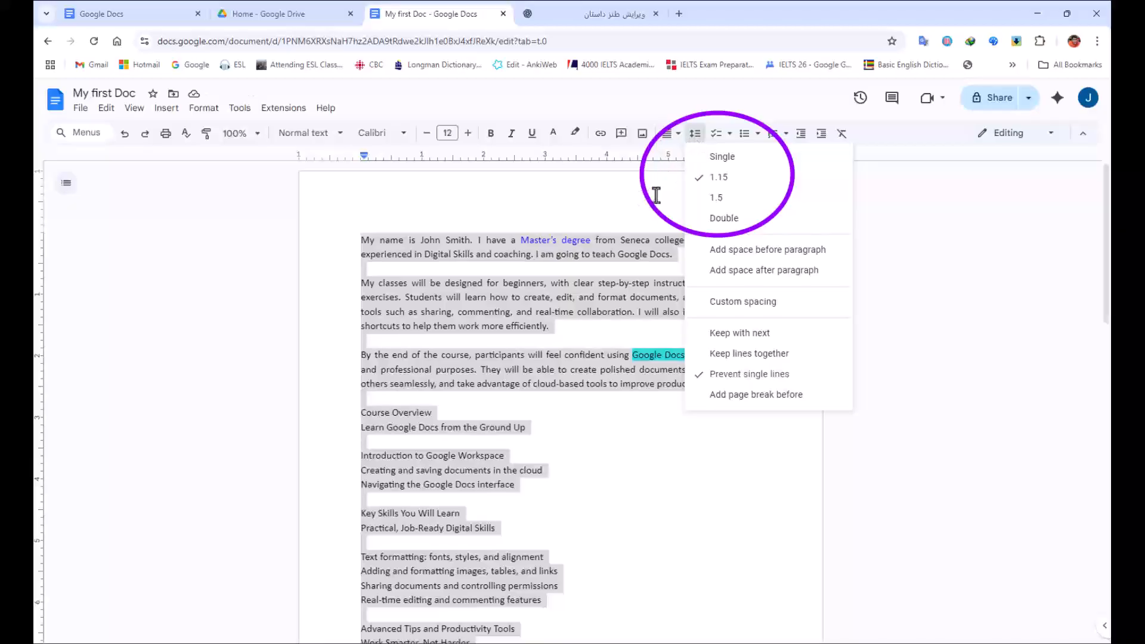
{"action": "left_click", "coordinate": [753, 307]}
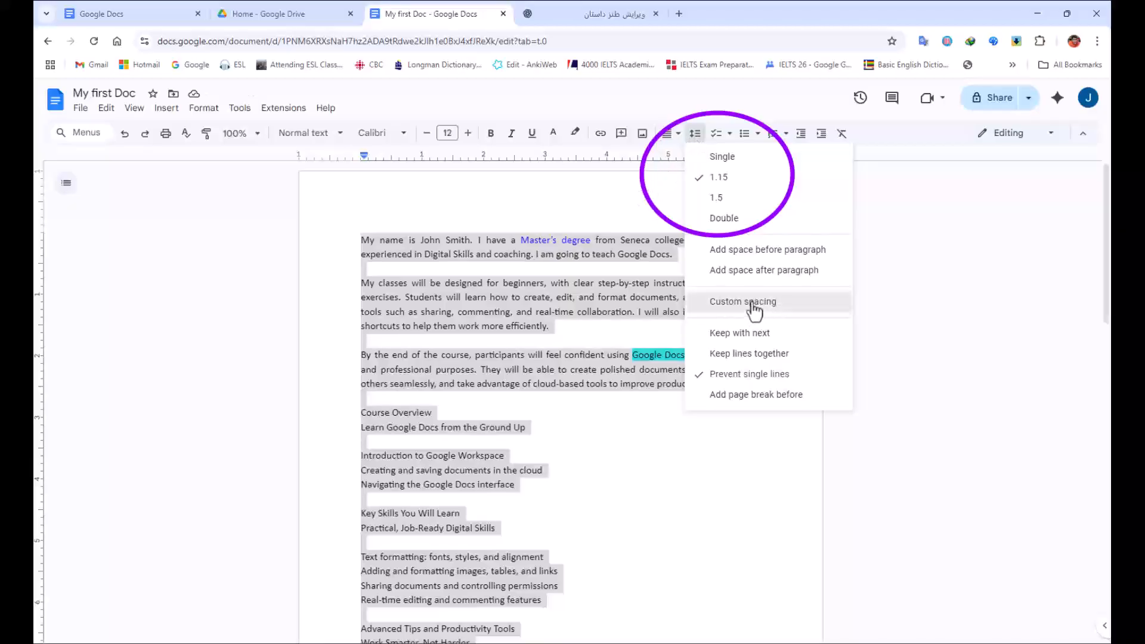
{"action": "double_click", "coordinate": [510, 319]}
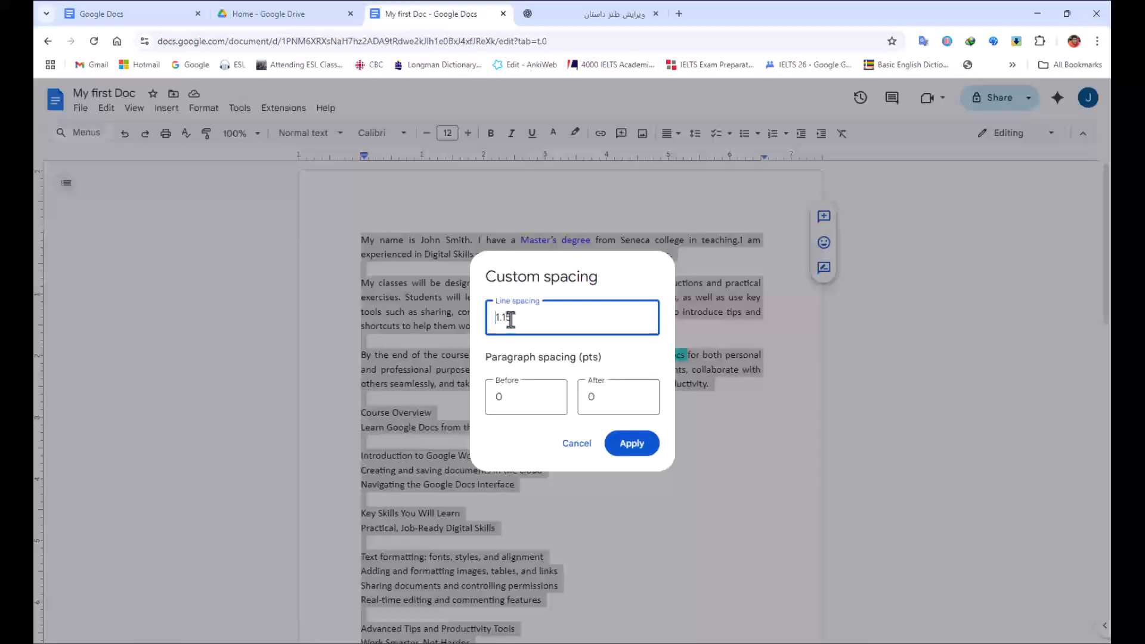
{"action": "double_click", "coordinate": [509, 320]}
{"action": "left_click", "coordinate": [628, 444]}
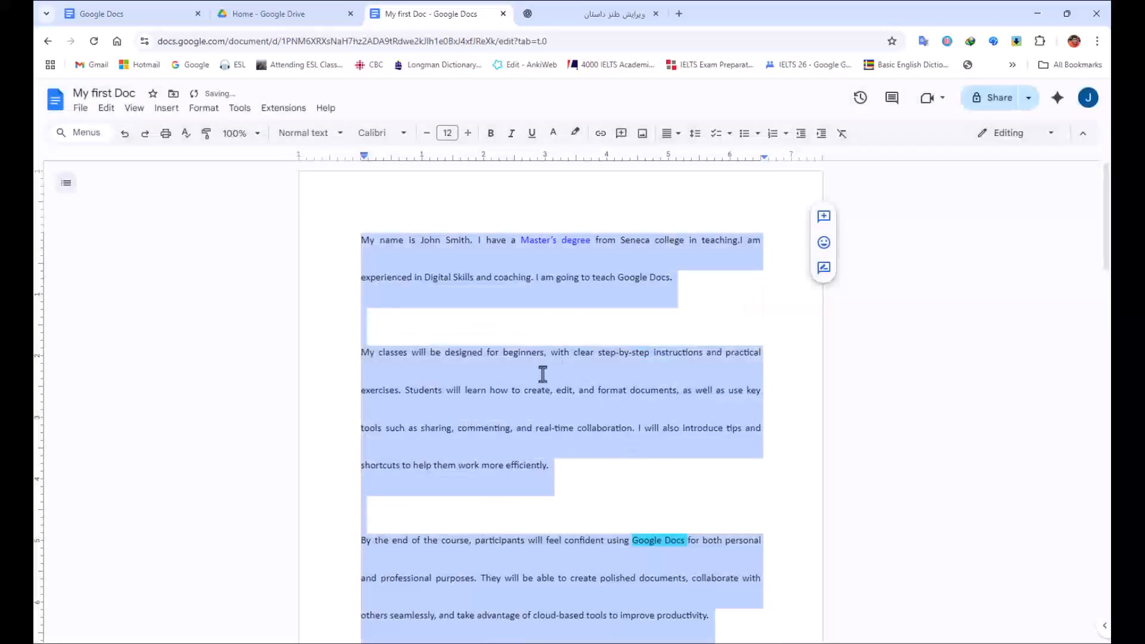
{"action": "left_click", "coordinate": [533, 391]}
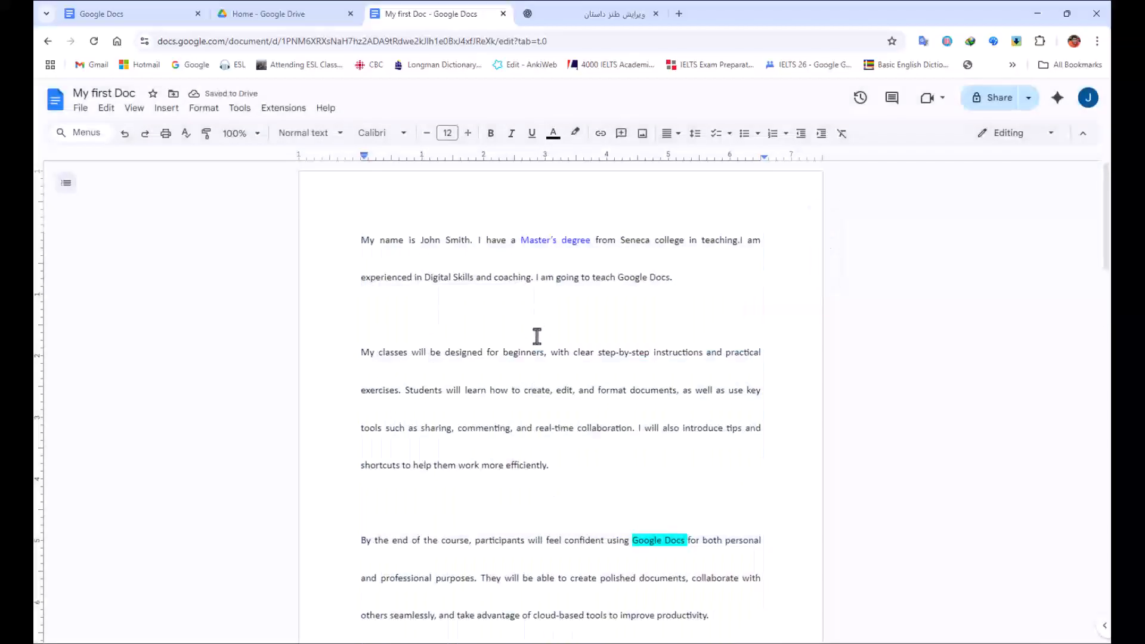
{"action": "left_click", "coordinate": [125, 134]}
Set the line spacing to 1.5 for the three lines from "Introduction to Google Workspace" to "Navigating the Google Docs interface".
{"action": "left_click", "coordinate": [402, 264]}
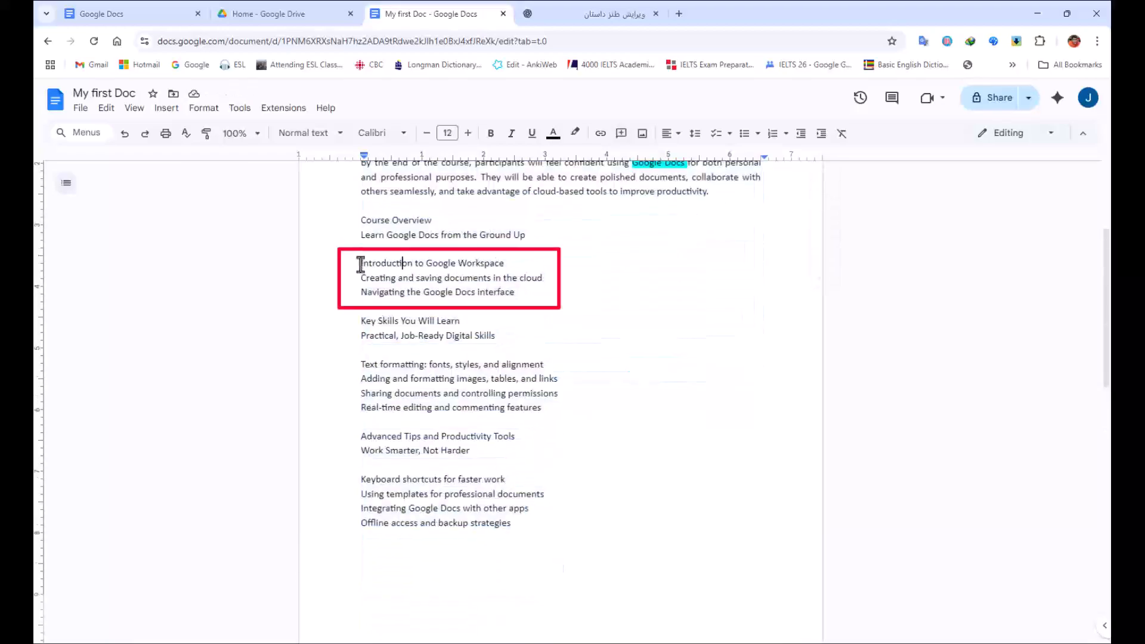
{"action": "left_click_drag", "start_coordinate": [358, 263], "coordinate": [540, 295]}
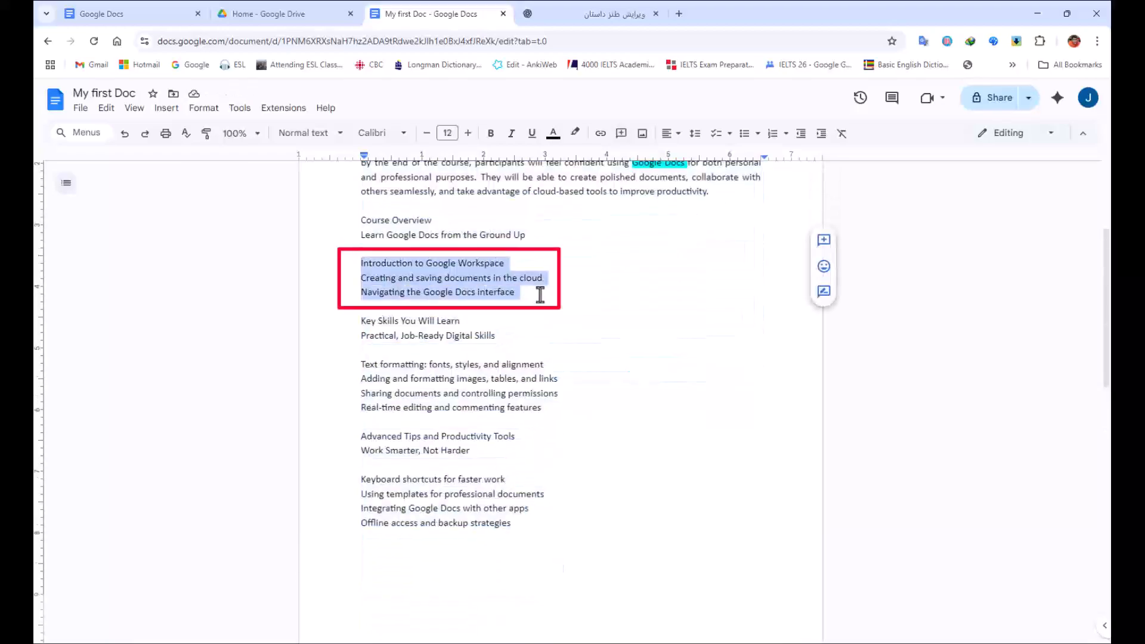
{"action": "left_click", "coordinate": [695, 133]}
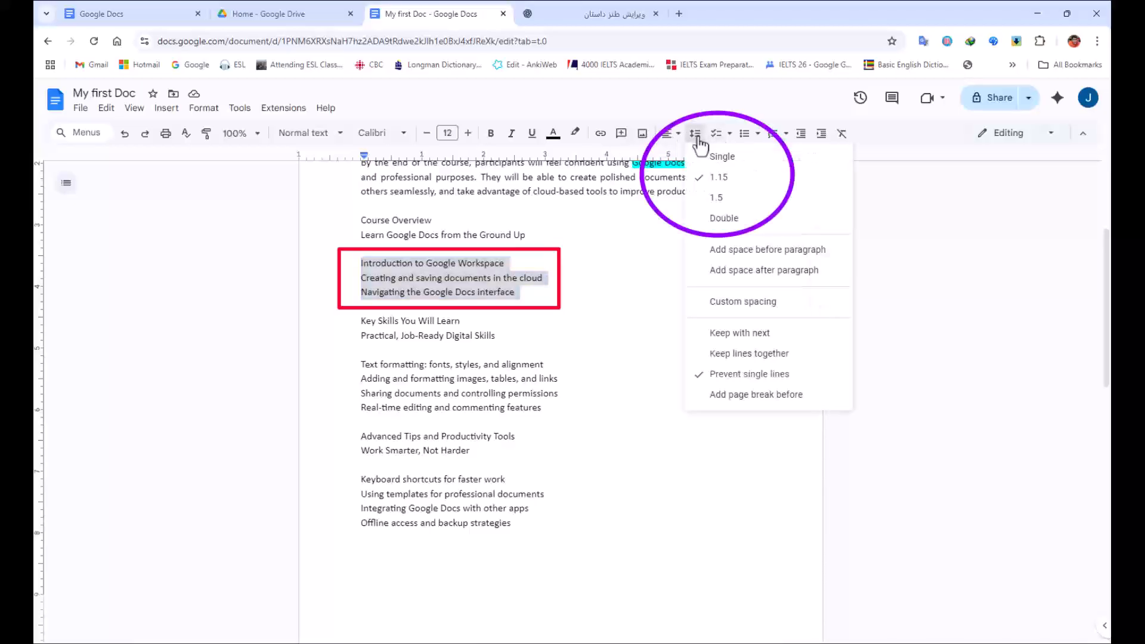
{"action": "left_click", "coordinate": [724, 199]}
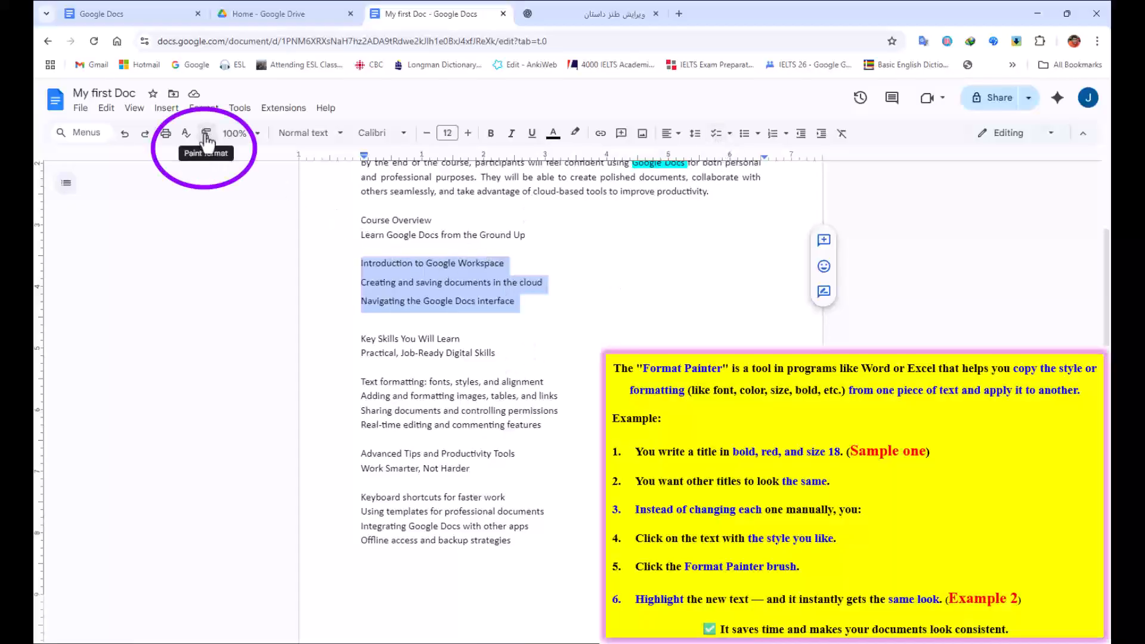
Copy the selected lines' formatting with Paint format onto the "Text formatting" list and the list starting with "Keyboard shortcuts for faster work".
{"action": "left_click", "coordinate": [208, 136]}
{"action": "left_click_drag", "start_coordinate": [361, 382], "coordinate": [543, 426]}
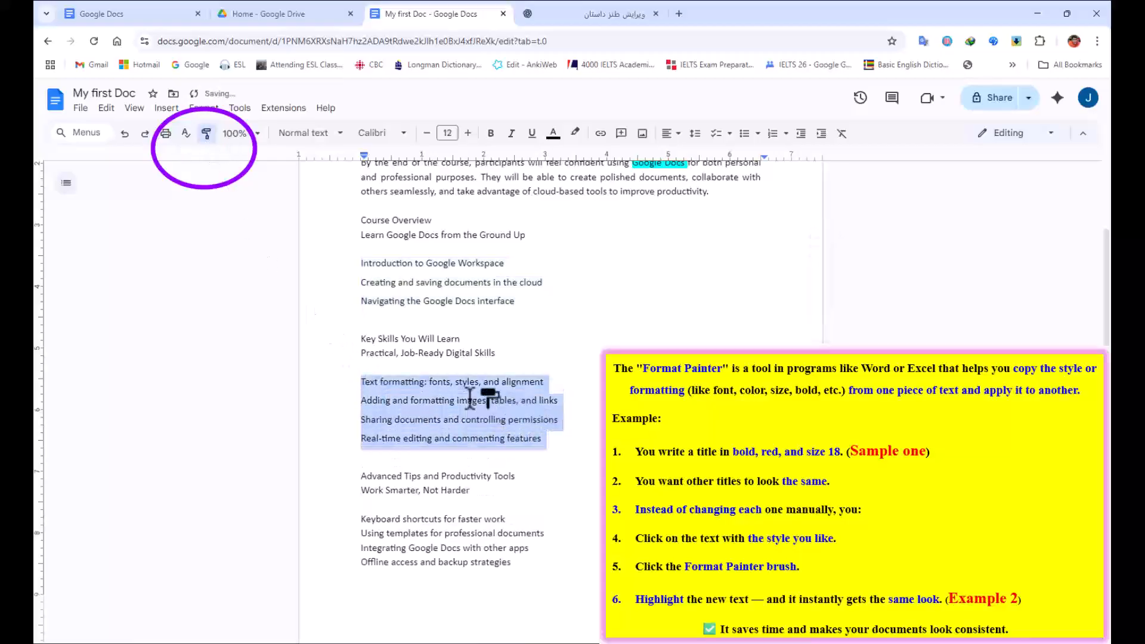
{"action": "mouse_move", "coordinate": [361, 523]}
{"action": "left_mouse_down"}
{"action": "mouse_move", "coordinate": [402, 546]}
{"action": "mouse_move", "coordinate": [537, 567]}
{"action": "left_mouse_up"}
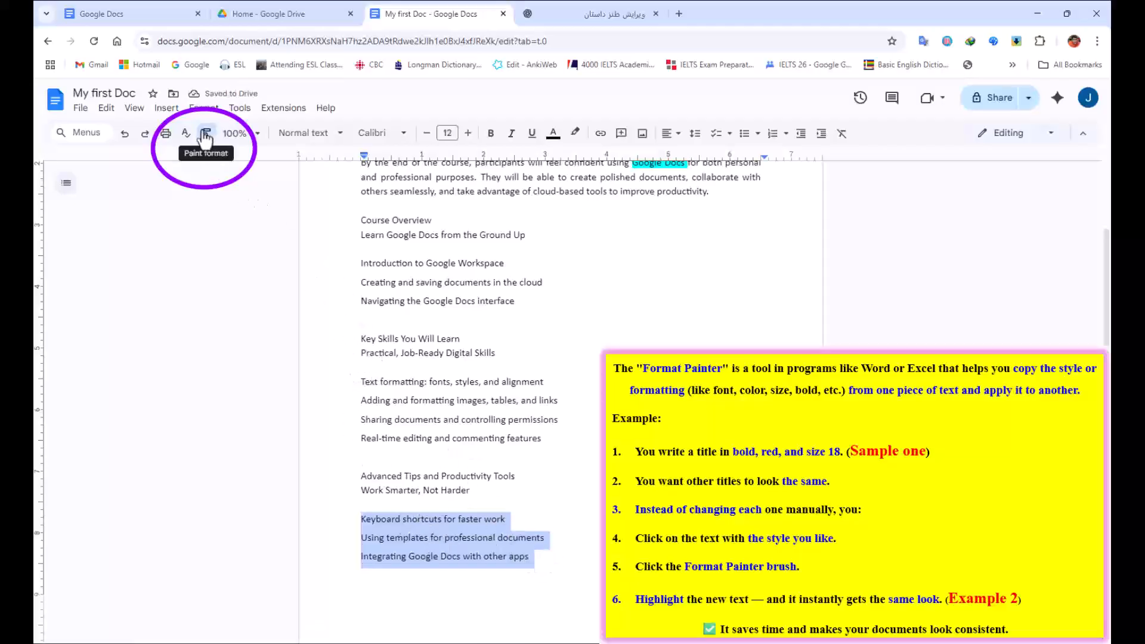
{"action": "left_click", "coordinate": [444, 321]}
{"action": "scroll", "coordinate": [476, 393], "scroll_direction": "up", "scroll_amount": 3}
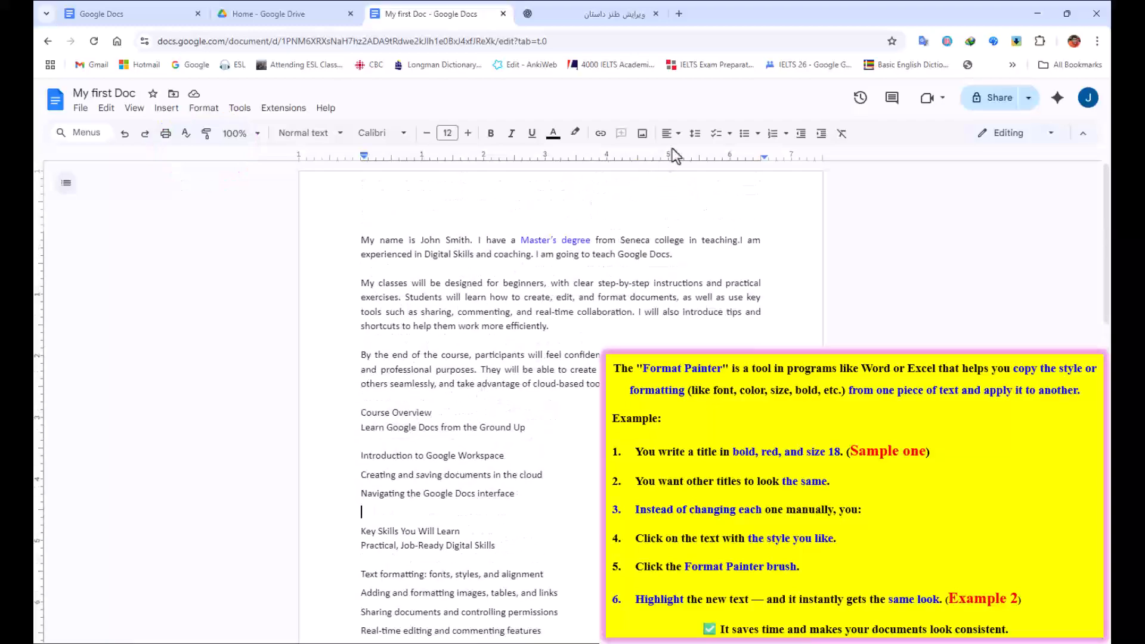
{"action": "left_click", "coordinate": [696, 134]}
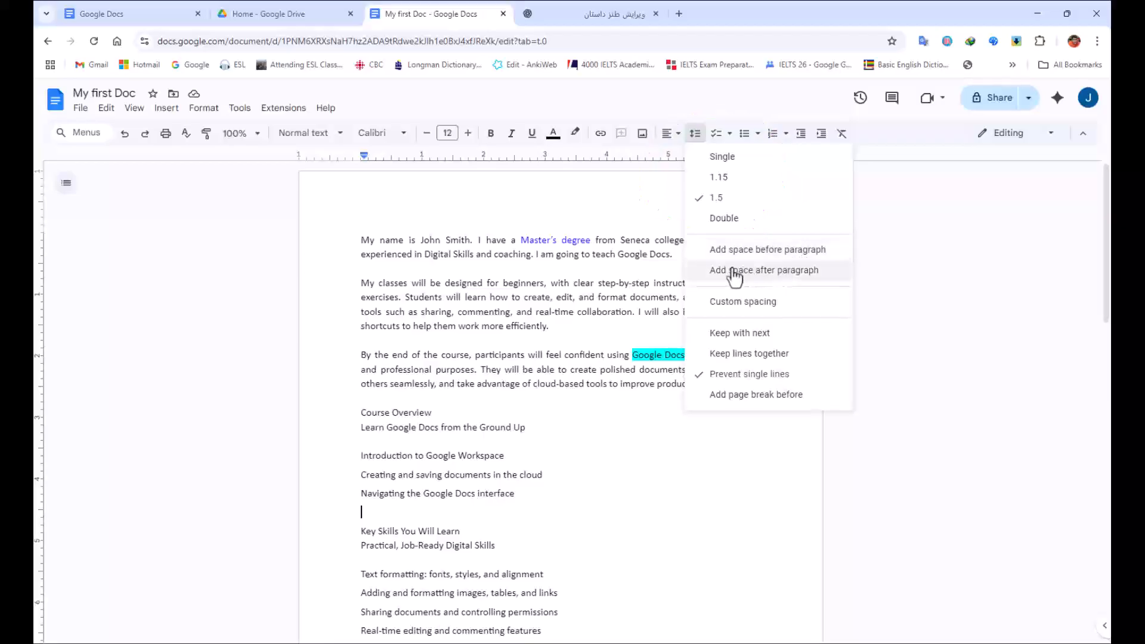
{"action": "left_click", "coordinate": [617, 260]}
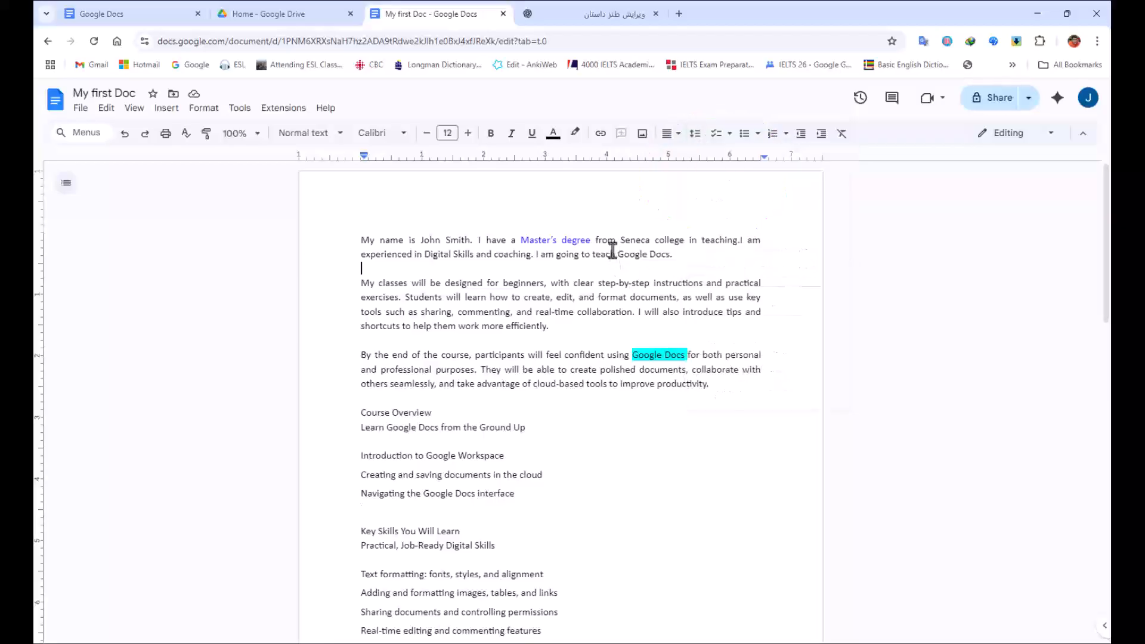
Change the text color of the paragraph starting "My classes will be designed for beginners" to red.
{"action": "triple_click", "coordinate": [570, 288]}
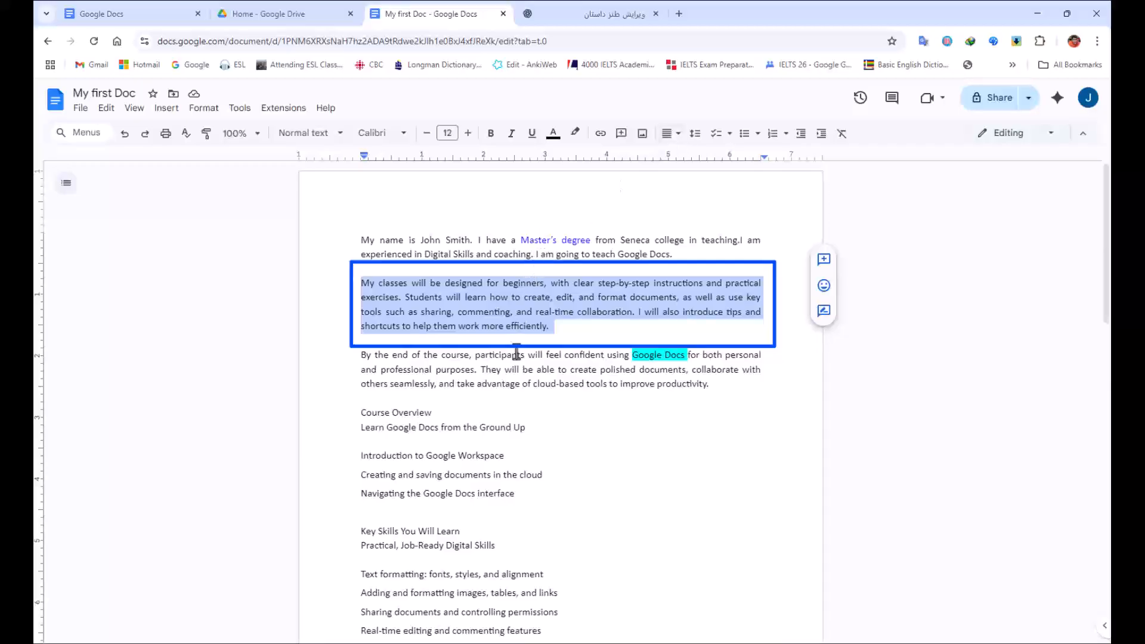
{"action": "left_click", "coordinate": [554, 133]}
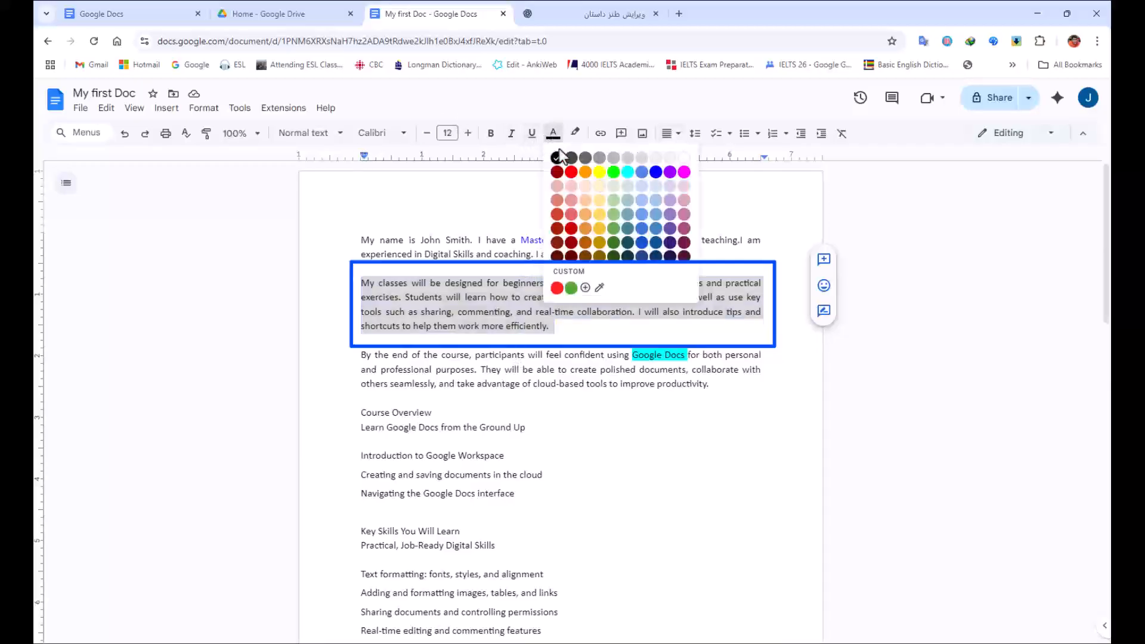
{"action": "left_click", "coordinate": [566, 170]}
Add space before and after the red paragraph using the preset paragraph spacing options.
{"action": "left_click", "coordinate": [693, 134]}
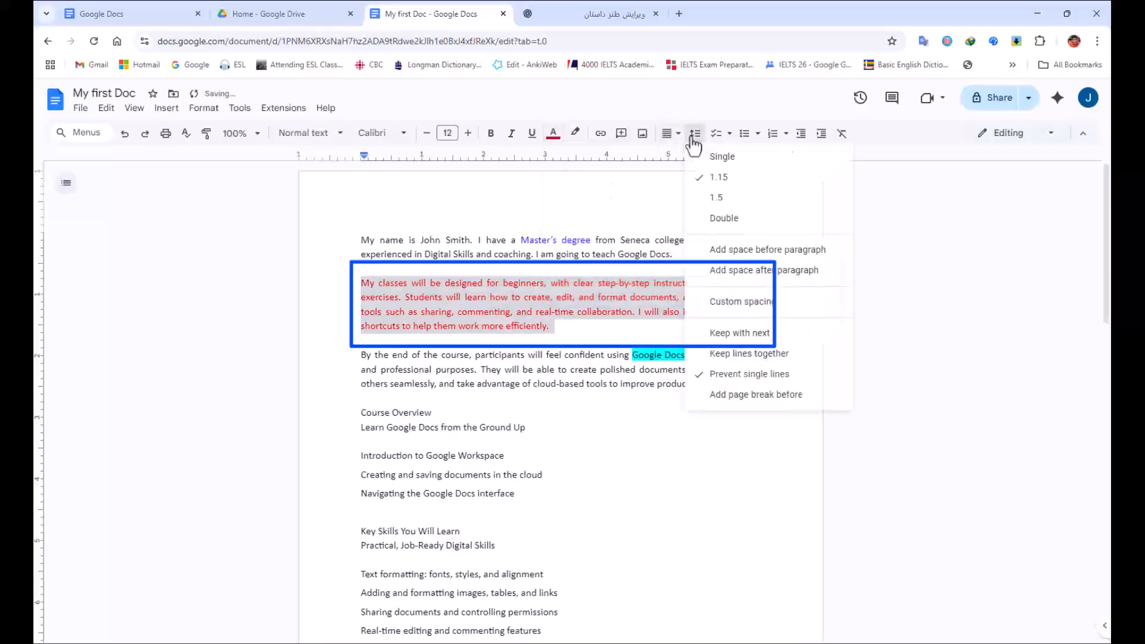
{"action": "left_click", "coordinate": [787, 250]}
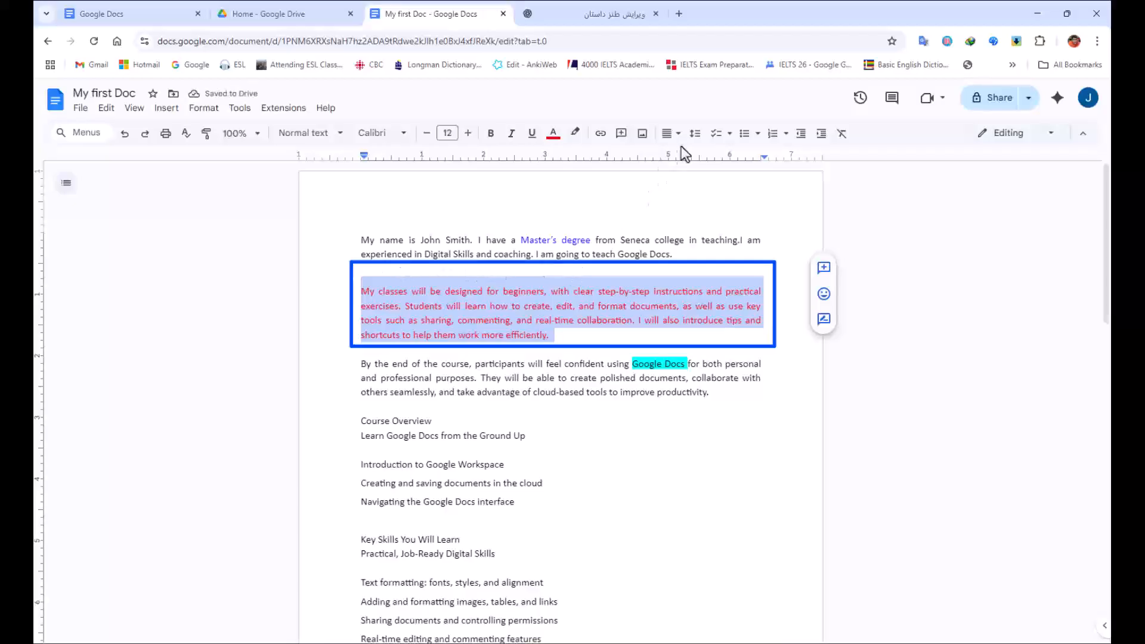
{"action": "left_click", "coordinate": [695, 133]}
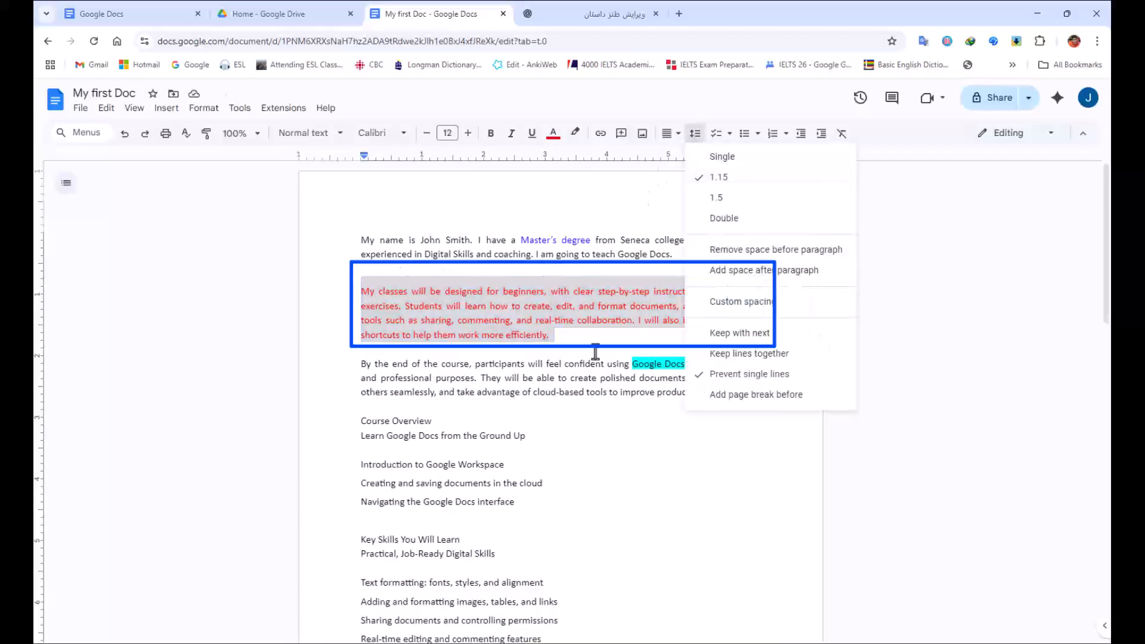
{"action": "left_click", "coordinate": [756, 272]}
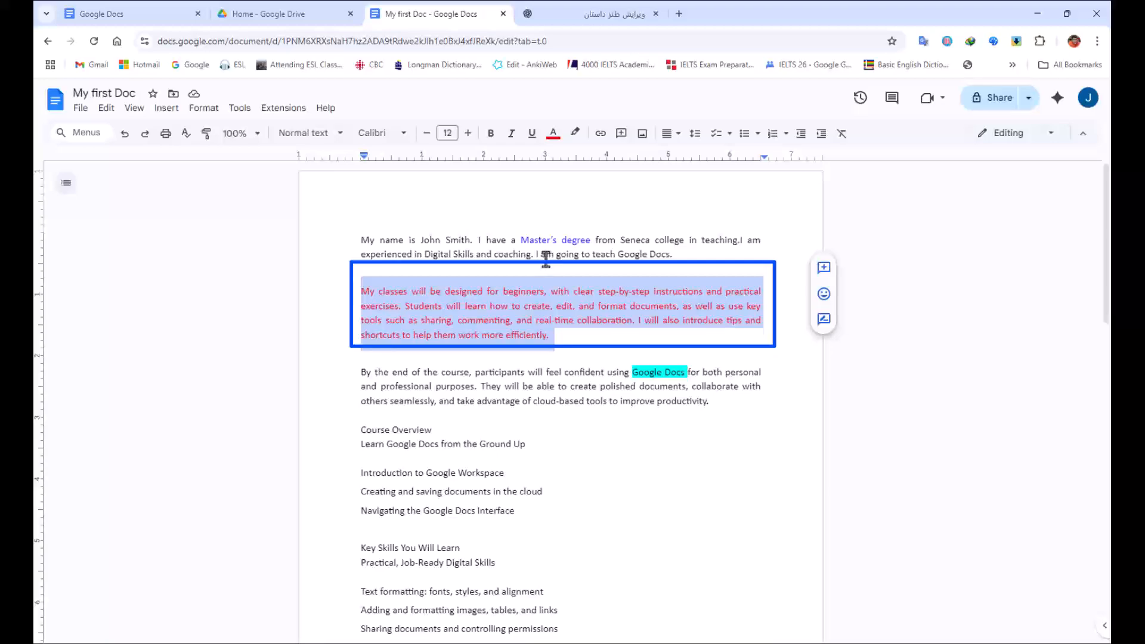
{"action": "left_click", "coordinate": [475, 255]}
Apply custom paragraph spacing of 1 pt before and 1 pt after to the paragraph starting "By the end of the course".
{"action": "left_click_drag", "start_coordinate": [361, 238], "coordinate": [701, 404]}
{"action": "left_click", "coordinate": [551, 388]}
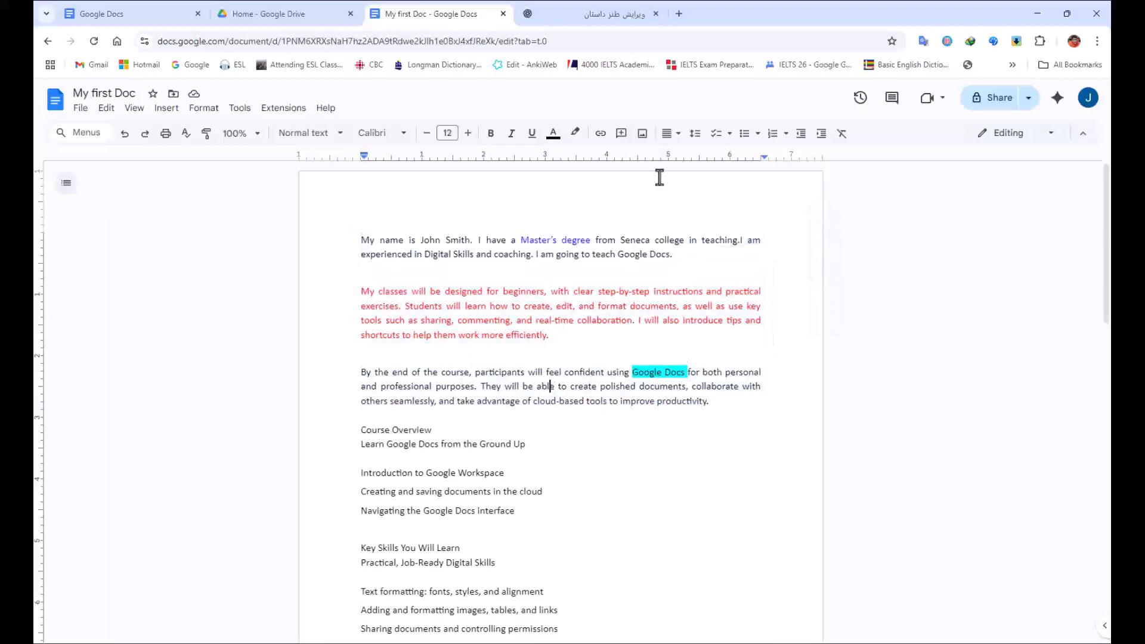
{"action": "left_click", "coordinate": [696, 133]}
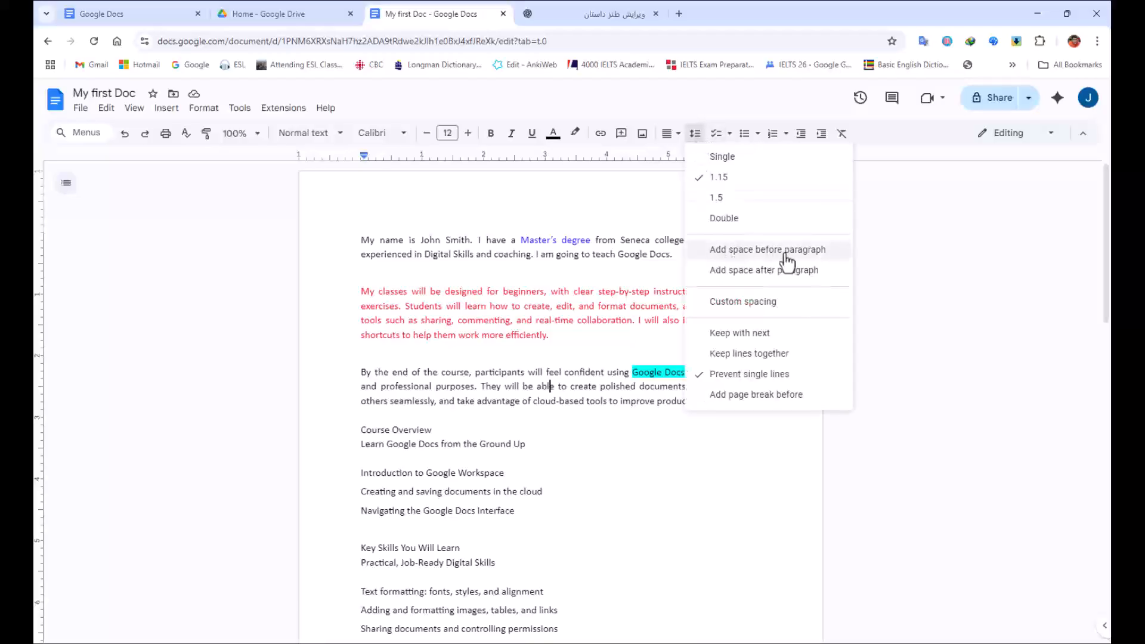
{"action": "left_click", "coordinate": [745, 303]}
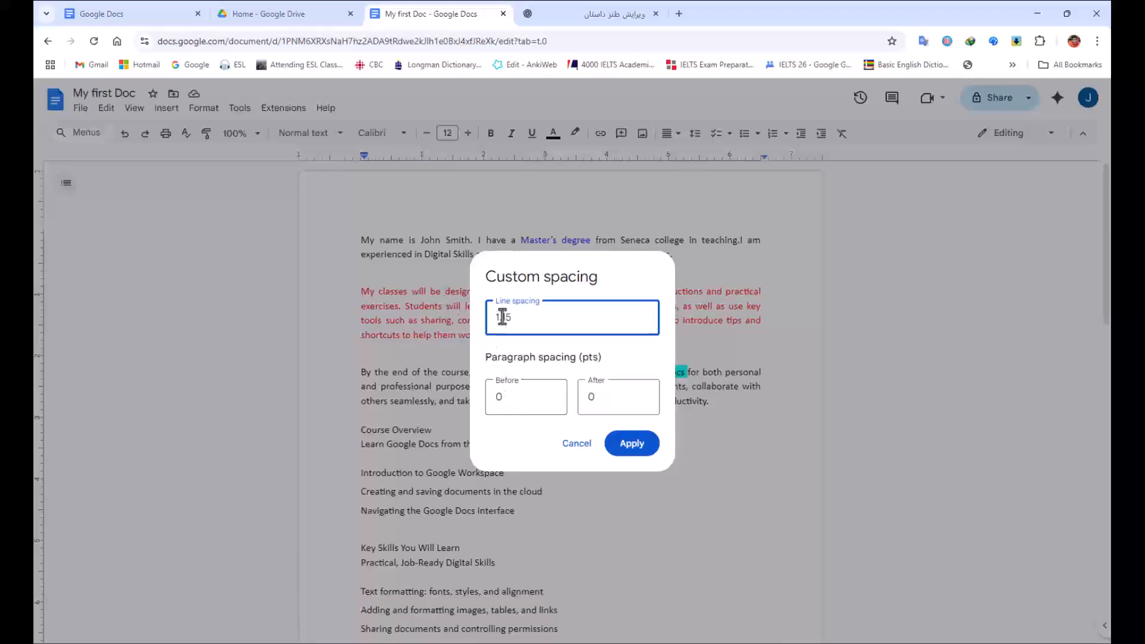
{"action": "left_click_drag", "start_coordinate": [503, 394], "coordinate": [498, 398]}
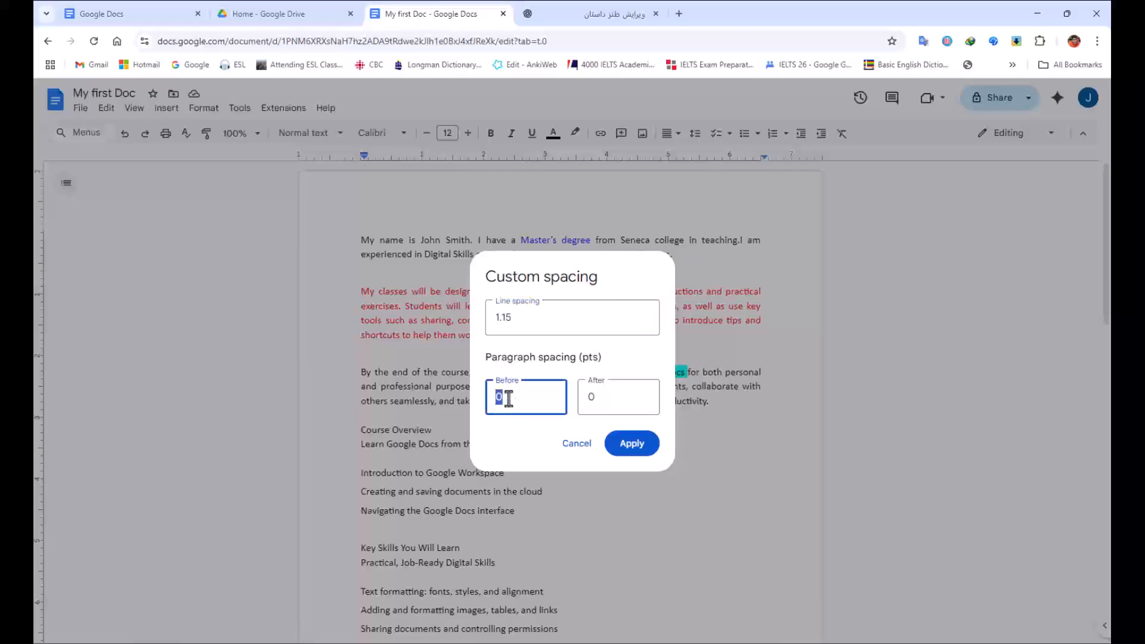
{"action": "double_click", "coordinate": [585, 398]}
{"action": "type", "text": "1"}
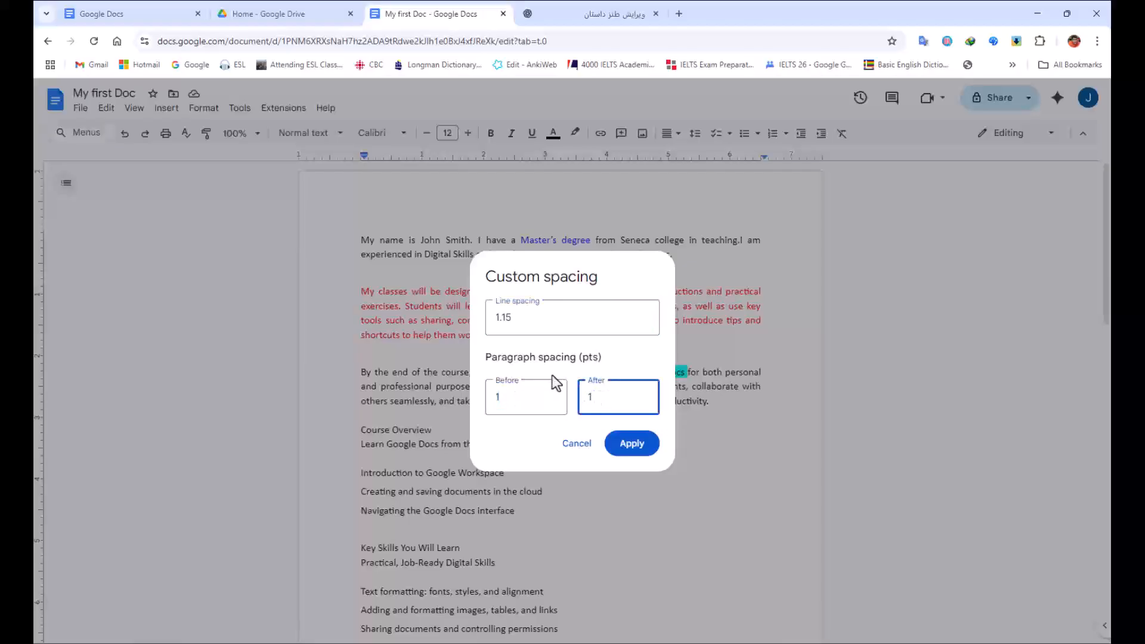
{"action": "left_click", "coordinate": [634, 445]}
Apply custom paragraph spacing of 1 pt before and 1 pt after to the first three paragraphs together.
{"action": "left_click_drag", "start_coordinate": [708, 404], "coordinate": [388, 230]}
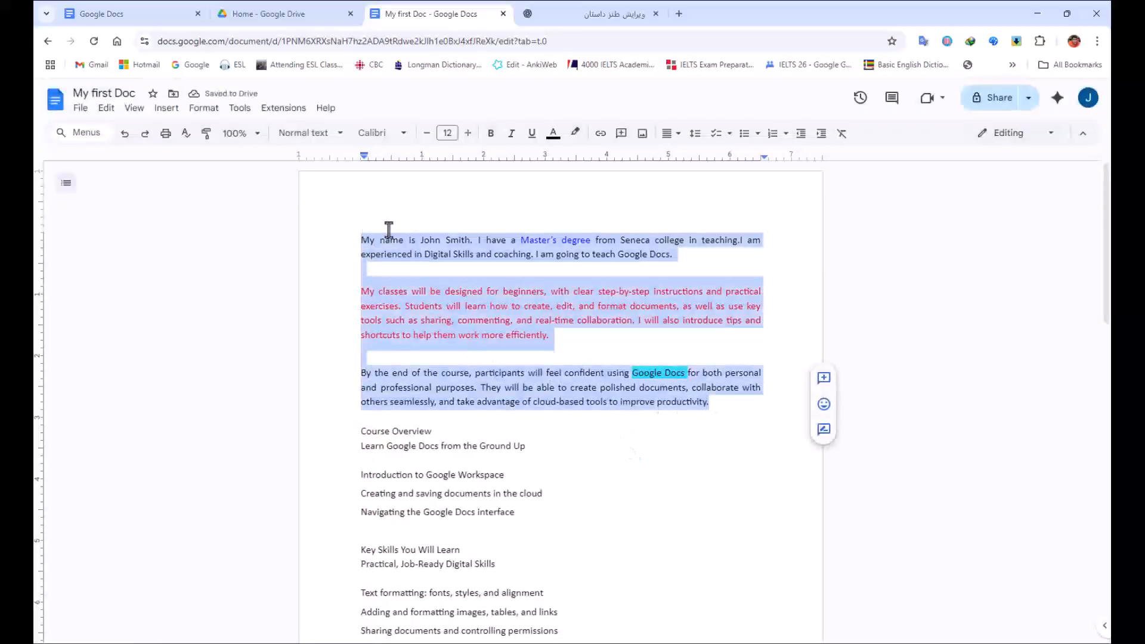
{"action": "left_click", "coordinate": [695, 135]}
{"action": "left_click", "coordinate": [739, 299]}
{"action": "left_click", "coordinate": [526, 399]}
{"action": "type", "text": "1"}
{"action": "key", "text": "Tab"}
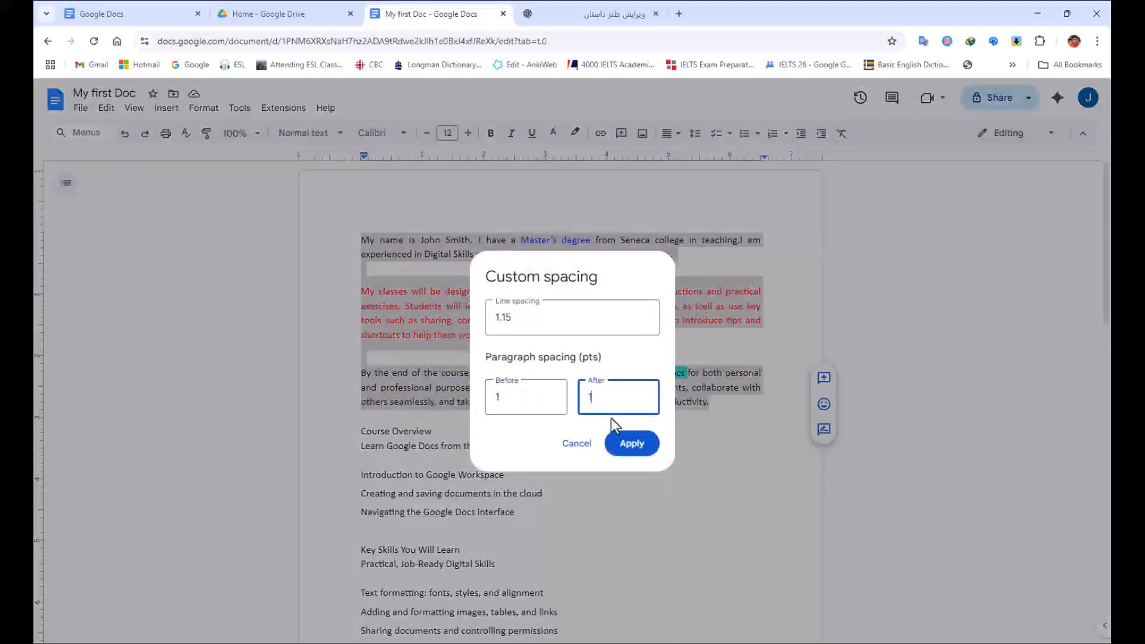
{"action": "left_click", "coordinate": [632, 444]}
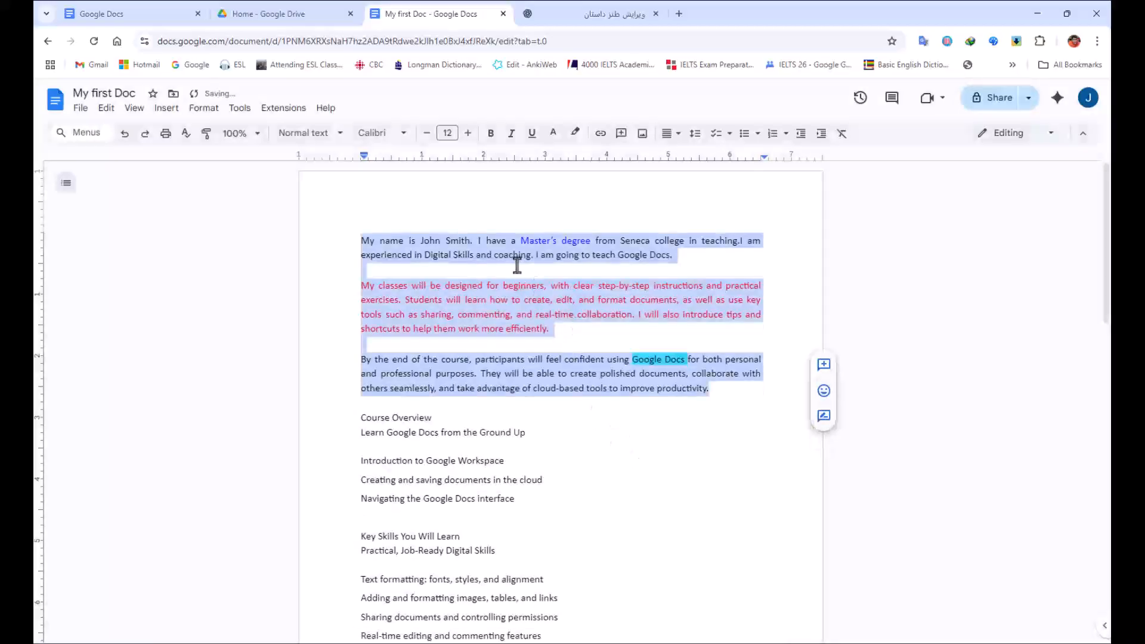
{"action": "left_click", "coordinate": [475, 274]}
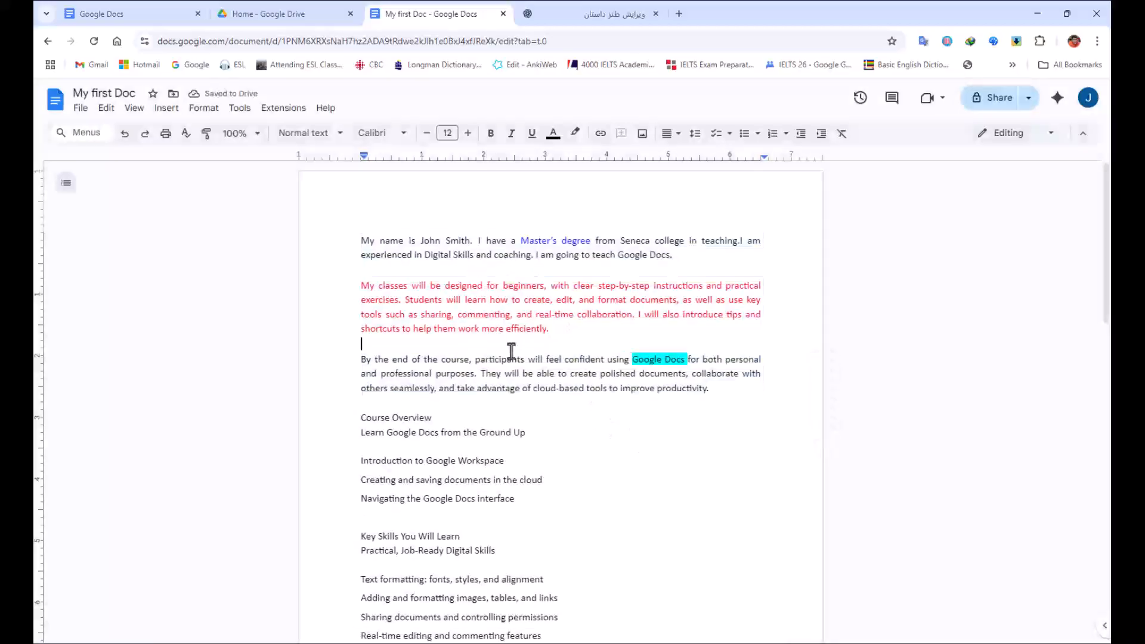
Set the custom paragraph spacing of the first three paragraphs to 2 pt before and 2 pt after.
{"action": "left_click_drag", "start_coordinate": [711, 389], "coordinate": [315, 242]}
{"action": "left_click", "coordinate": [695, 133]}
{"action": "left_click", "coordinate": [775, 299]}
{"action": "left_click_drag", "start_coordinate": [523, 400], "coordinate": [476, 402]}
{"action": "type", "text": "2"}
{"action": "left_click_drag", "start_coordinate": [599, 402], "coordinate": [568, 397]}
{"action": "type", "text": "2"}
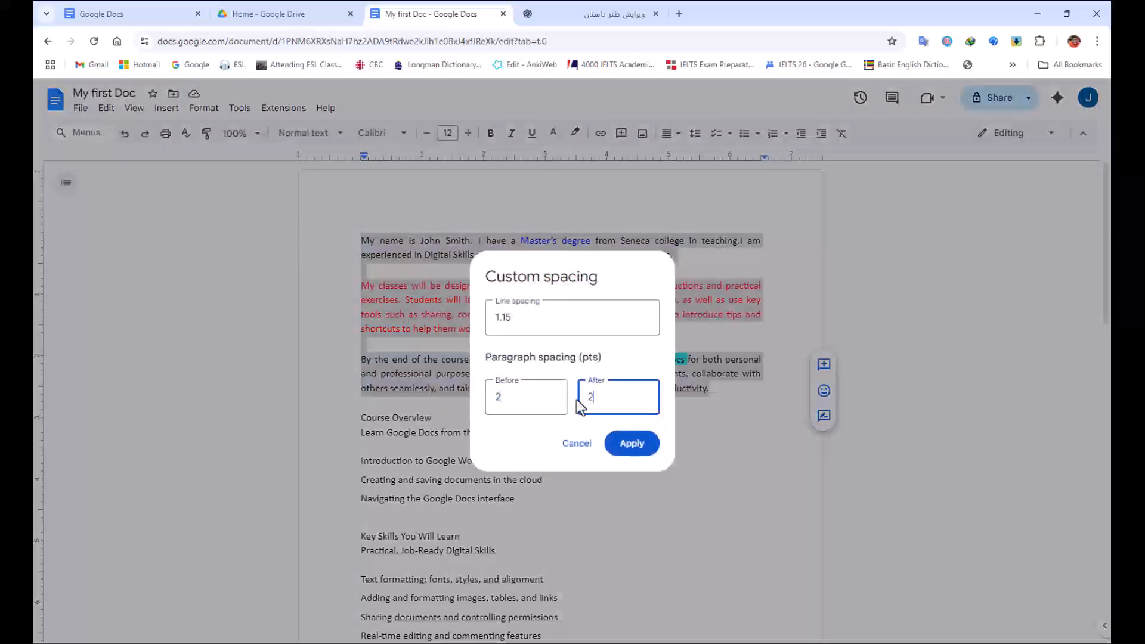
{"action": "left_click", "coordinate": [632, 443]}
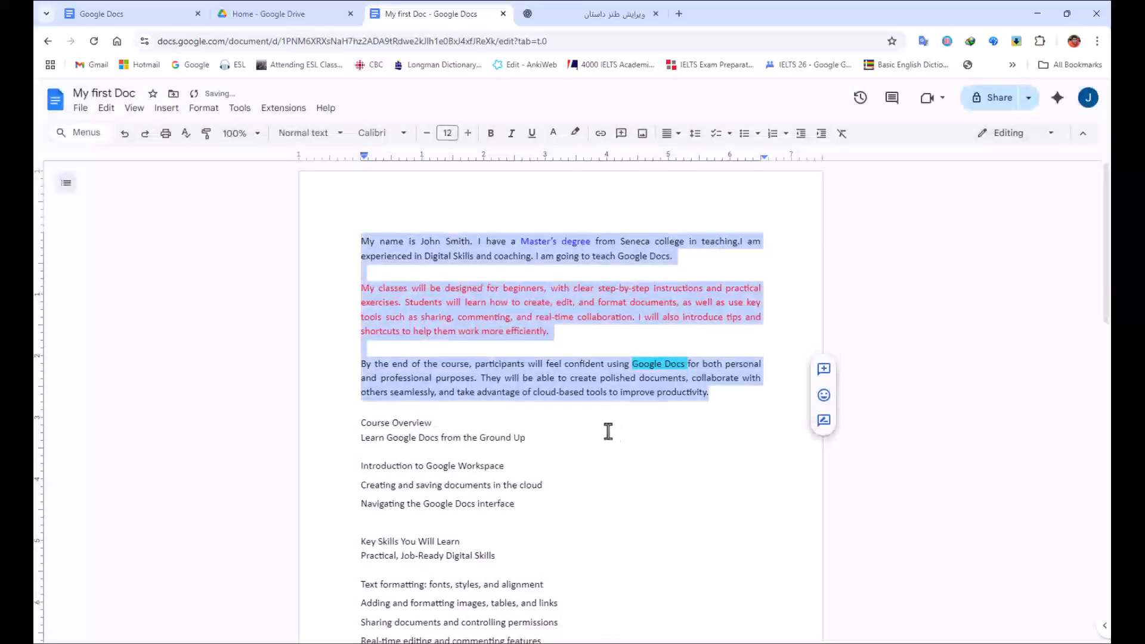
{"action": "left_click", "coordinate": [575, 292]}
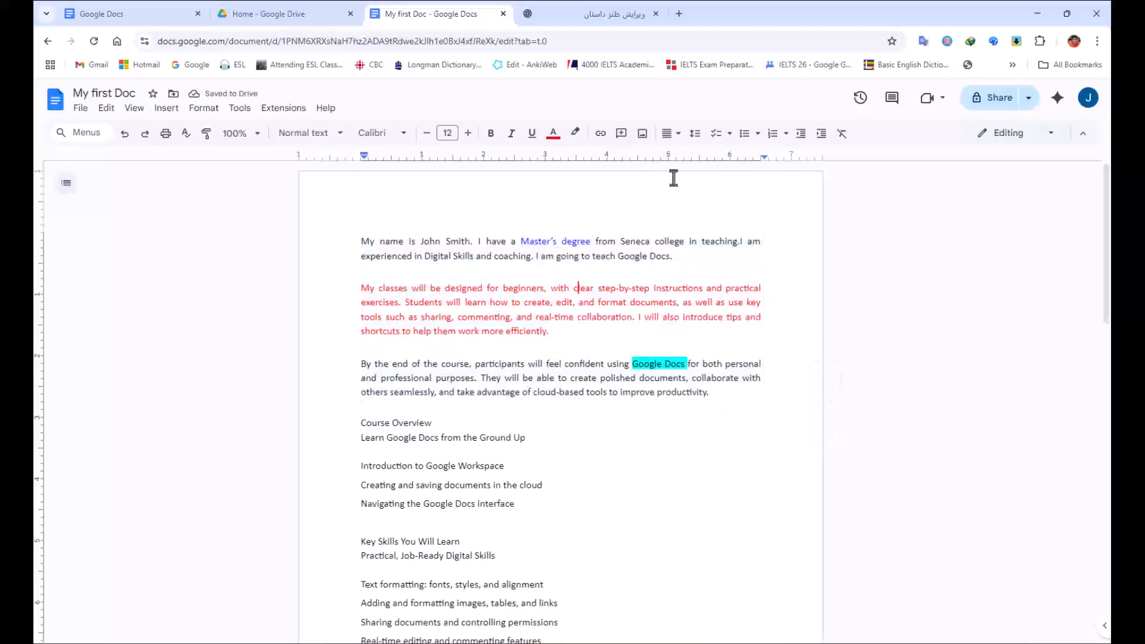
Remove the space before the red paragraph and the space after the first three paragraphs.
{"action": "left_click", "coordinate": [695, 133]}
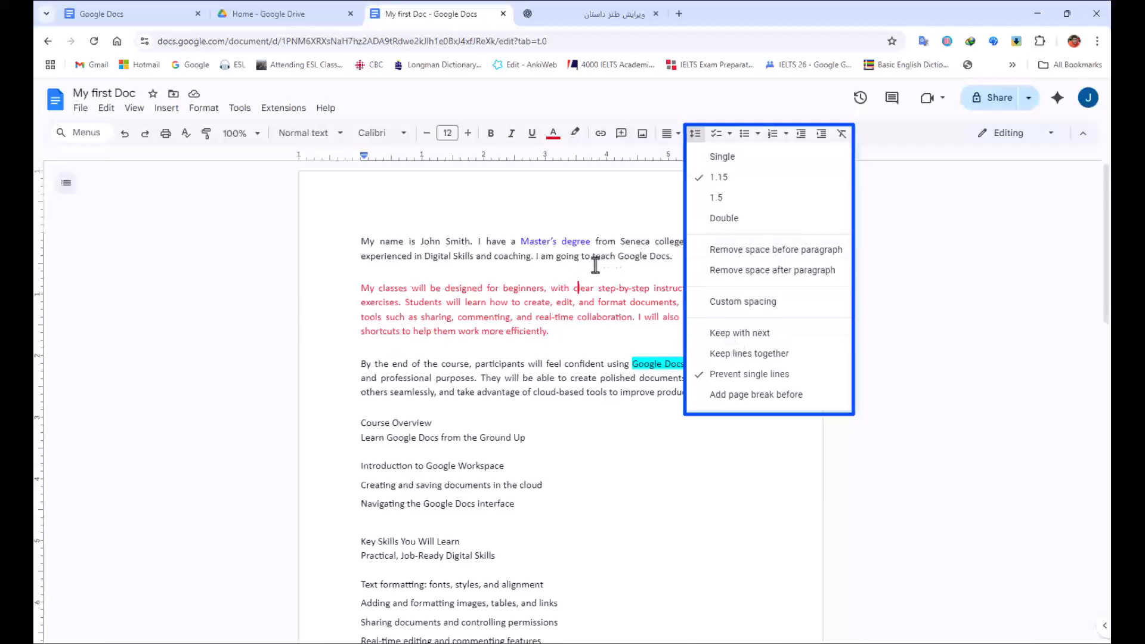
{"action": "left_click", "coordinate": [788, 254]}
{"action": "left_click_drag", "start_coordinate": [711, 393], "coordinate": [339, 237]}
{"action": "left_click", "coordinate": [686, 134]}
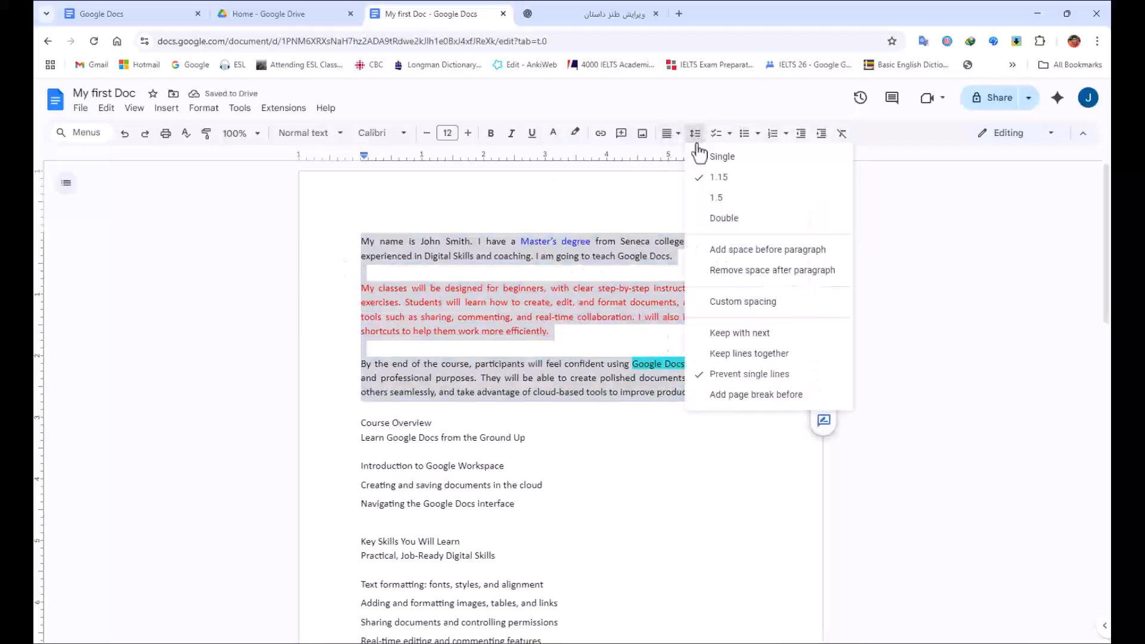
{"action": "left_click", "coordinate": [737, 271]}
{"action": "left_click", "coordinate": [630, 300]}
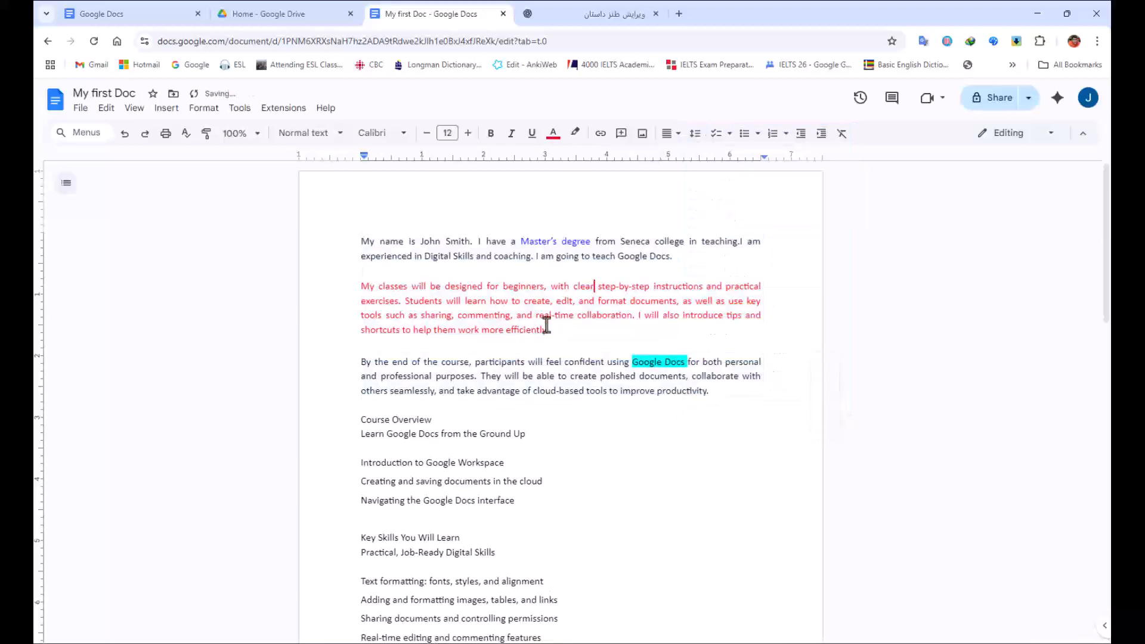
Apply Keep with next to the introduction paragraph and the red paragraph below it.
{"action": "left_click", "coordinate": [696, 133]}
{"action": "double_click", "coordinate": [626, 271]}
{"action": "left_click", "coordinate": [487, 241]}
{"action": "left_click_drag", "start_coordinate": [358, 239], "coordinate": [599, 330]}
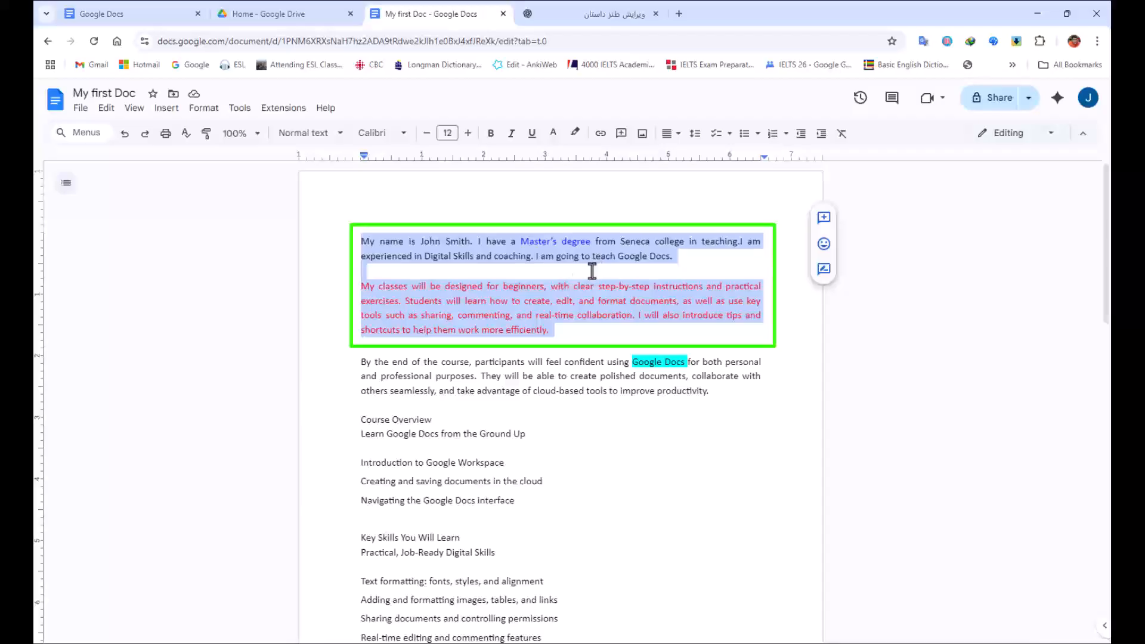
{"action": "left_click", "coordinate": [694, 133]}
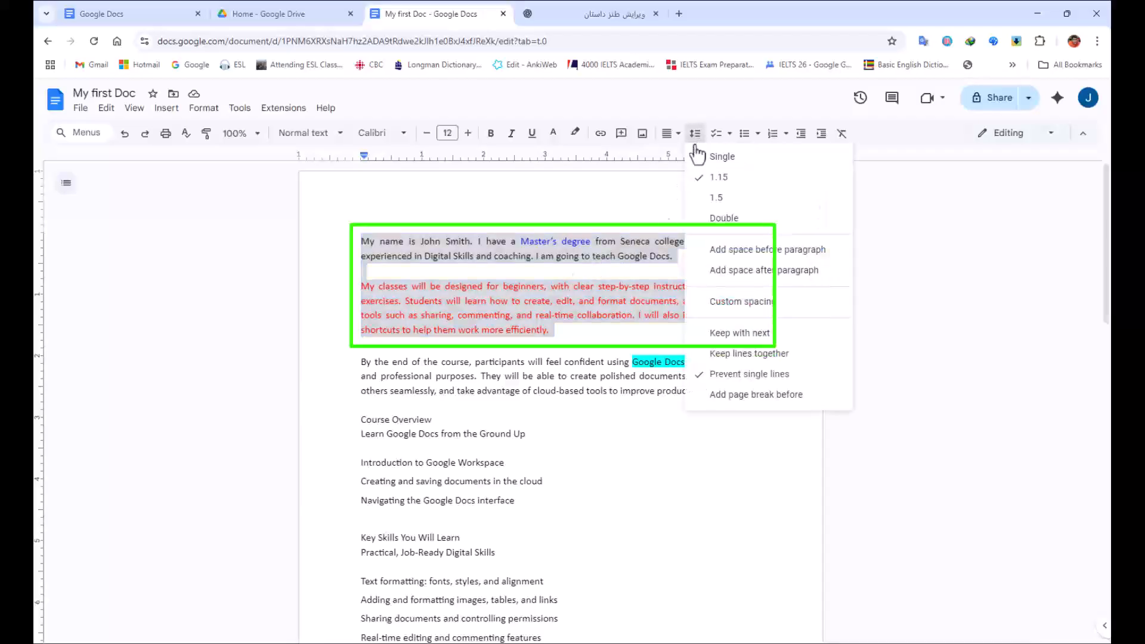
{"action": "left_click", "coordinate": [746, 339]}
{"action": "left_click", "coordinate": [616, 286]}
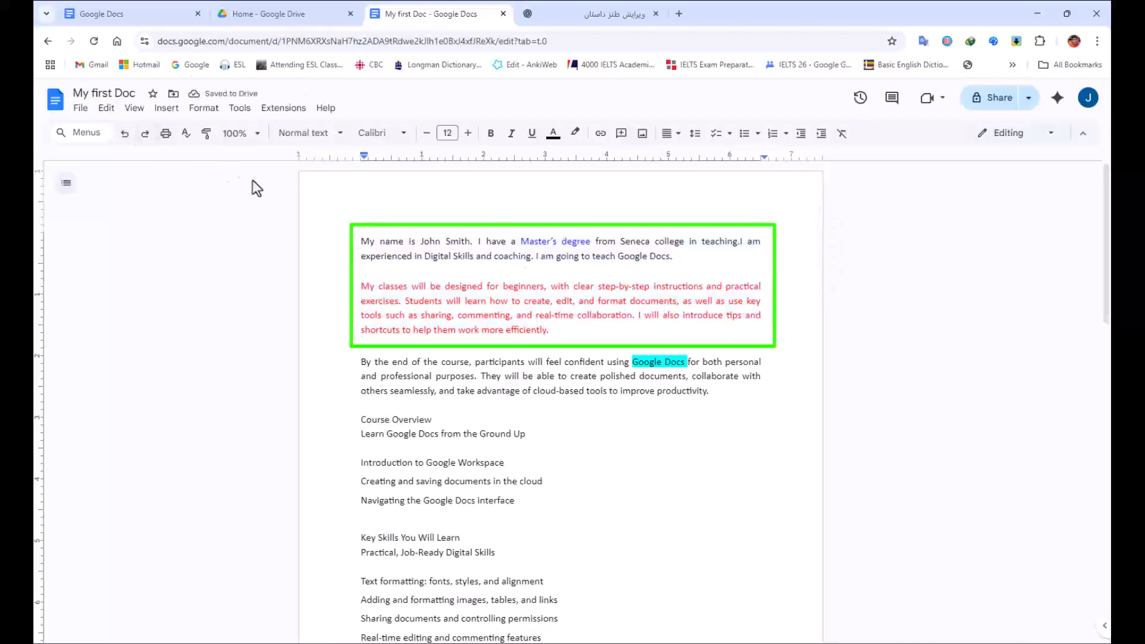
Insert a copy of the course text above the introduction paragraph and set the document zoom to 50%.
{"action": "type", "text": "My classes will be designed for beginners, with clear step-by-step instructions and practical exercises. Students will learn how to create, edit, and format documents, as well as use key tools such as sharing, commenting, and real-time collaboration. I will also introduce tips and shortcuts to help them work more efficiently.  By the end of the course, participants will feel confident using Google Docs for both personal and professional purposes. They will be able to create polished documents, collaborate with others seamlessly, and take advantage of cloud-based tools to improve productivity.  Course Overview Learn Google Docs from the Ground Up  Introduction to Google Workspace Creating and saving documents in the cloud Navigating the Google Docs interface  Key Skills You Will Learn Practical, Job-Ready Digital Skills  Text formatting: fonts, styles, and alignment Adding and formatting images, tables, and links Sharing documents and controlling permissions Real-time editing and commenting features  Advanced Tips and Productivity Tools Work Smarter, Not Harder  Keyboard shortcuts for faster work Using templates for professional documents Integrating Google Docs with other apps Offline access and backup strategies"}
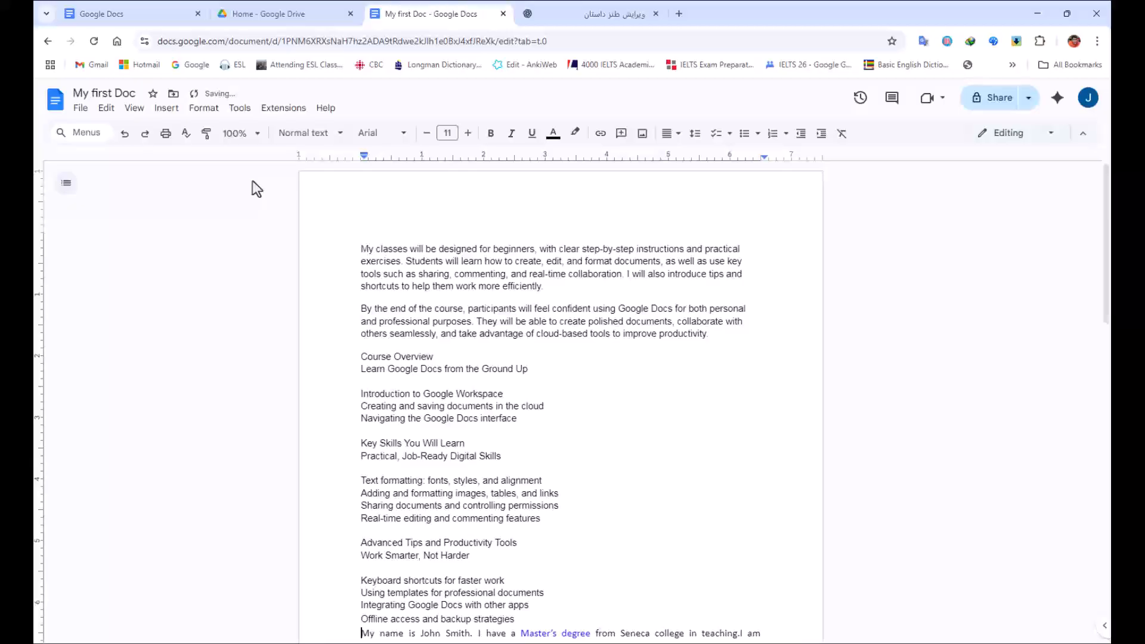
{"action": "scroll", "coordinate": [252, 181], "scroll_direction": "down", "scroll_amount": 5}
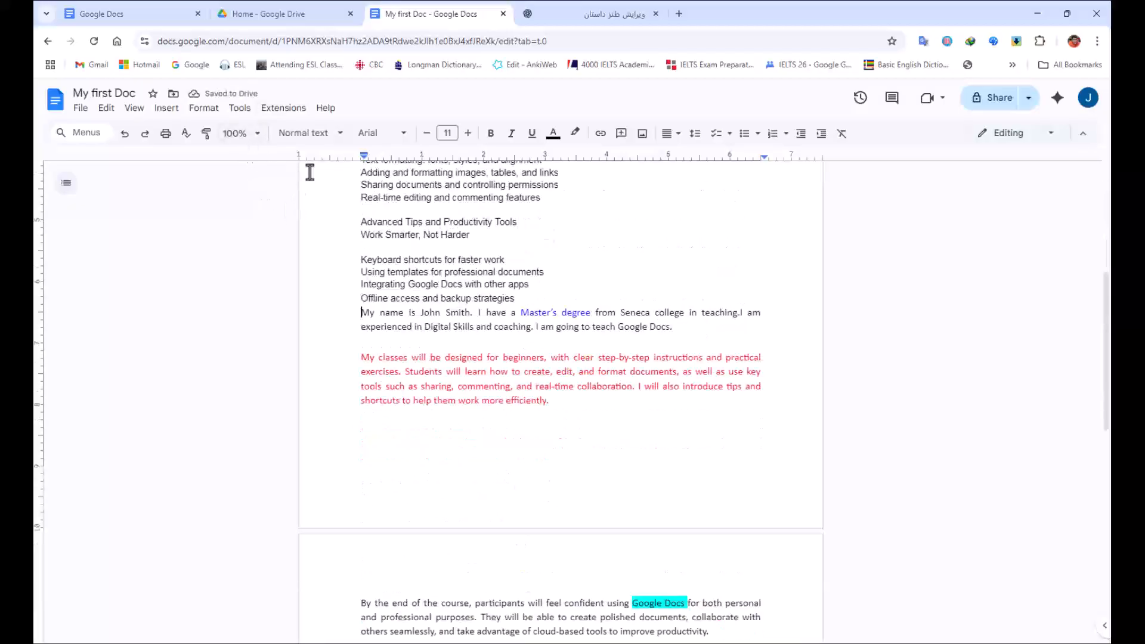
{"action": "left_click", "coordinate": [258, 136]}
{"action": "left_click", "coordinate": [237, 186]}
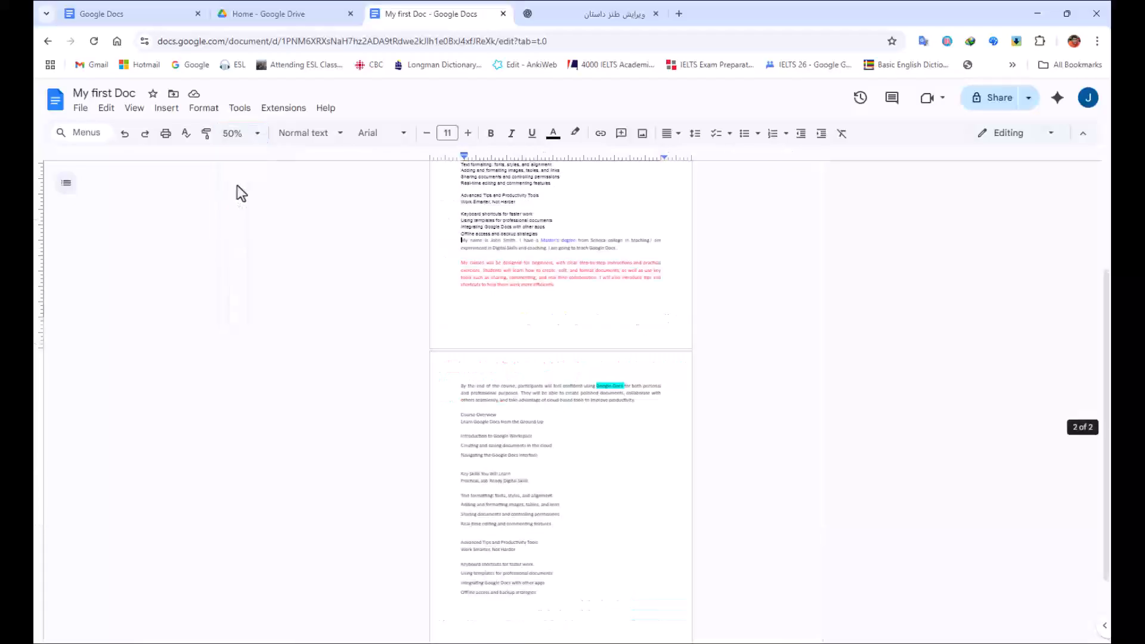
{"action": "scroll", "coordinate": [469, 341], "scroll_direction": "up", "scroll_amount": 3}
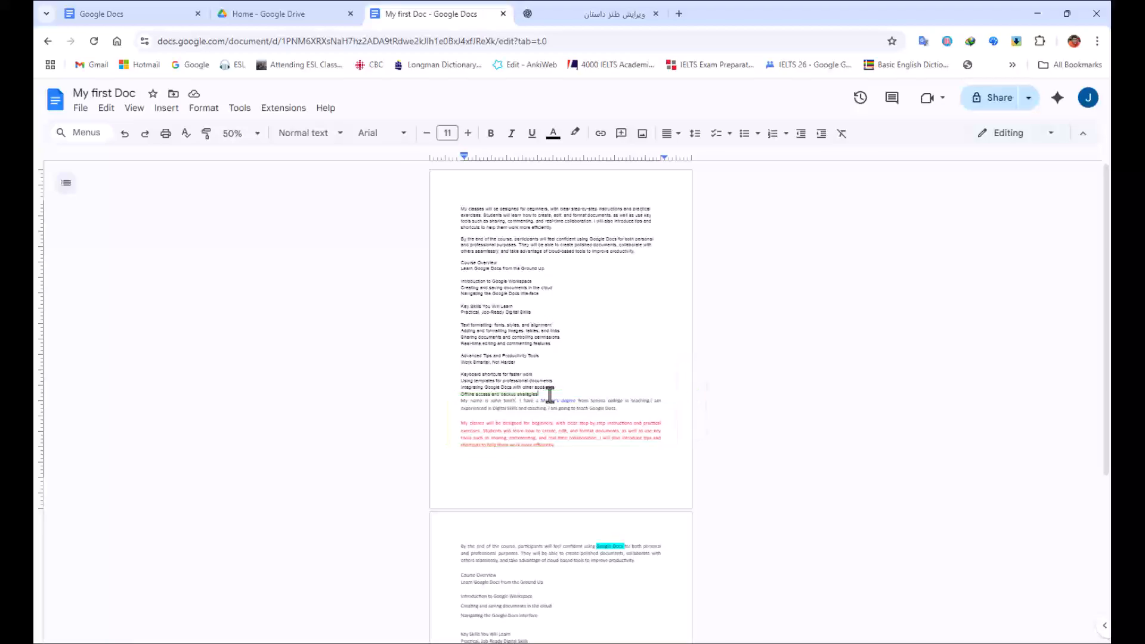
Add filler text below the inserted line "Offline access and backup strategies" to push the kept-together paragraphs onto the second page.
{"action": "type", "text": "Offline access and backup strategies"}
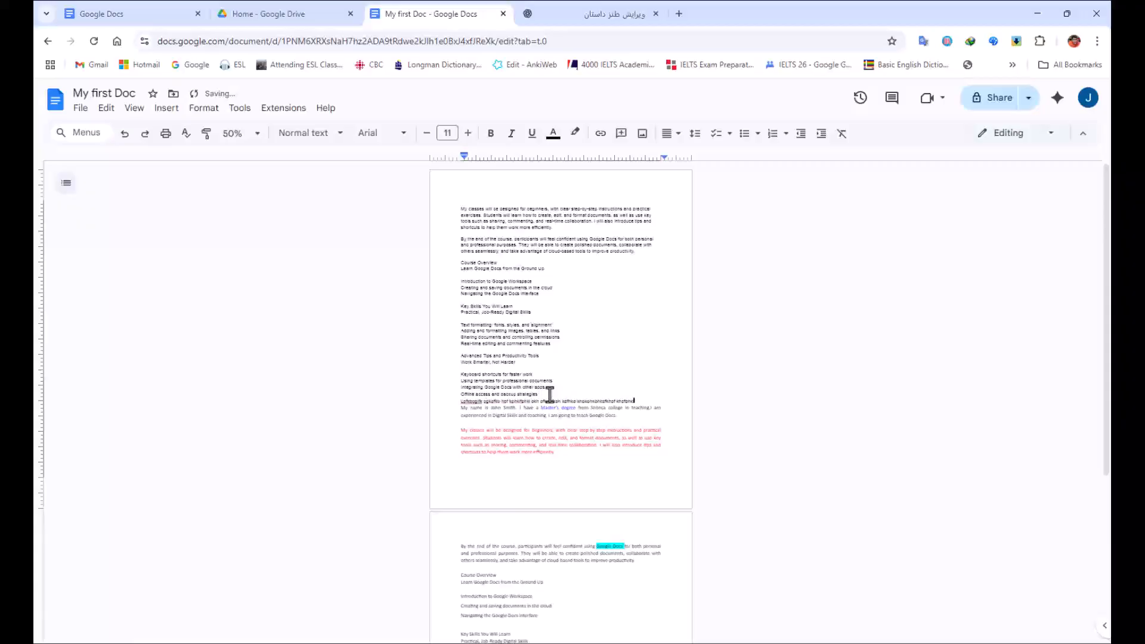
{"action": "type", "text": "pfpnki of"}
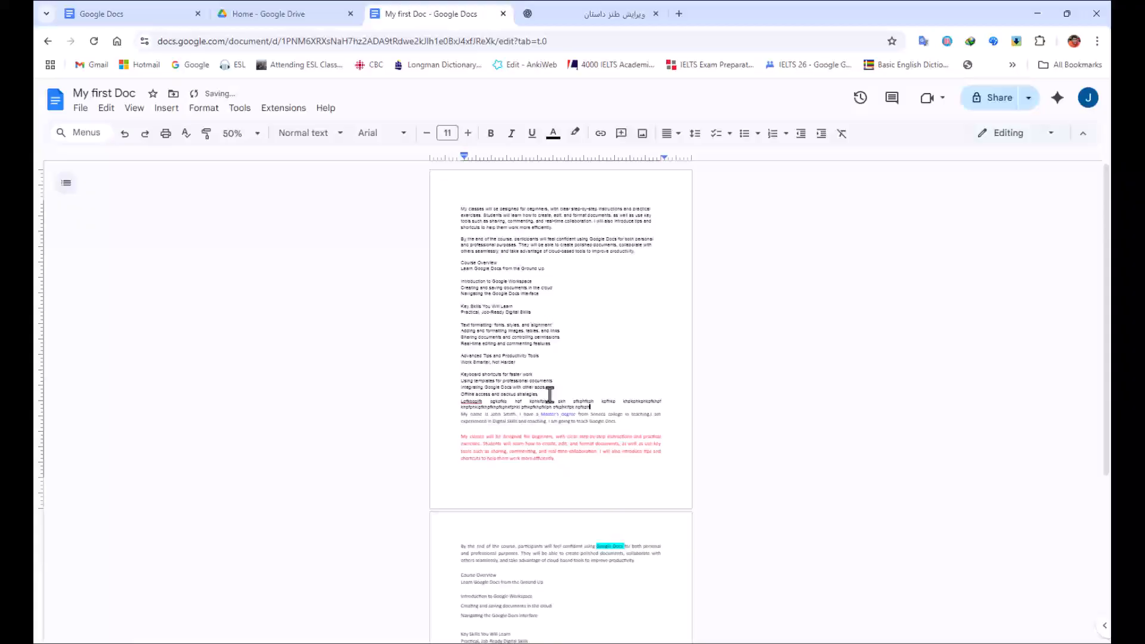
{"action": "type", "text": "f khpfkhp fkp"}
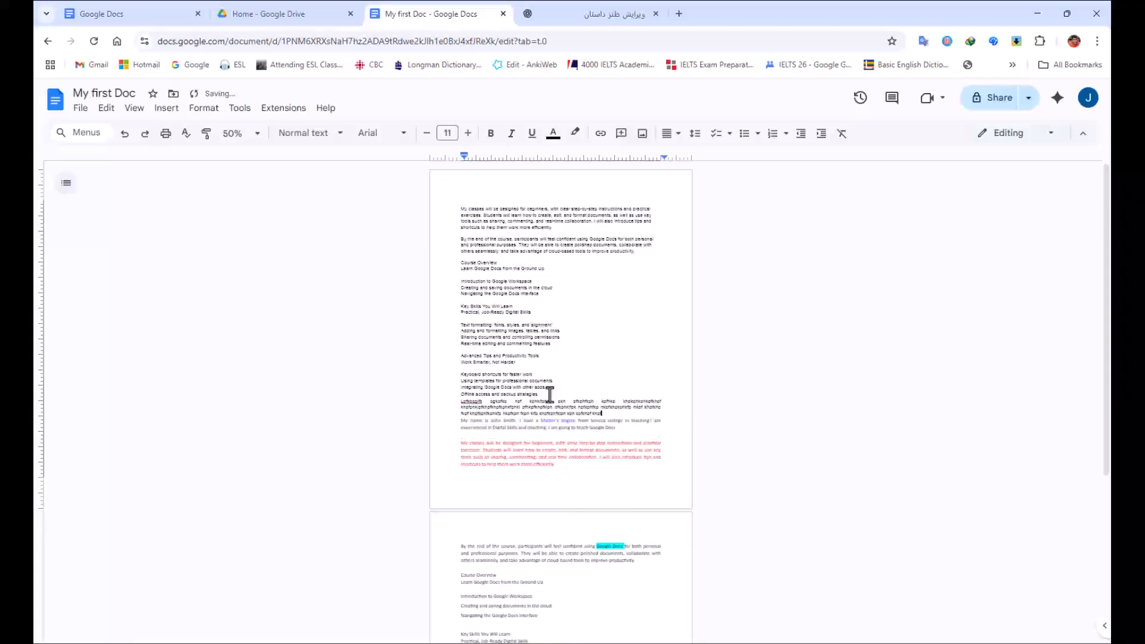
{"action": "type", "text": "f kp hpfkp"}
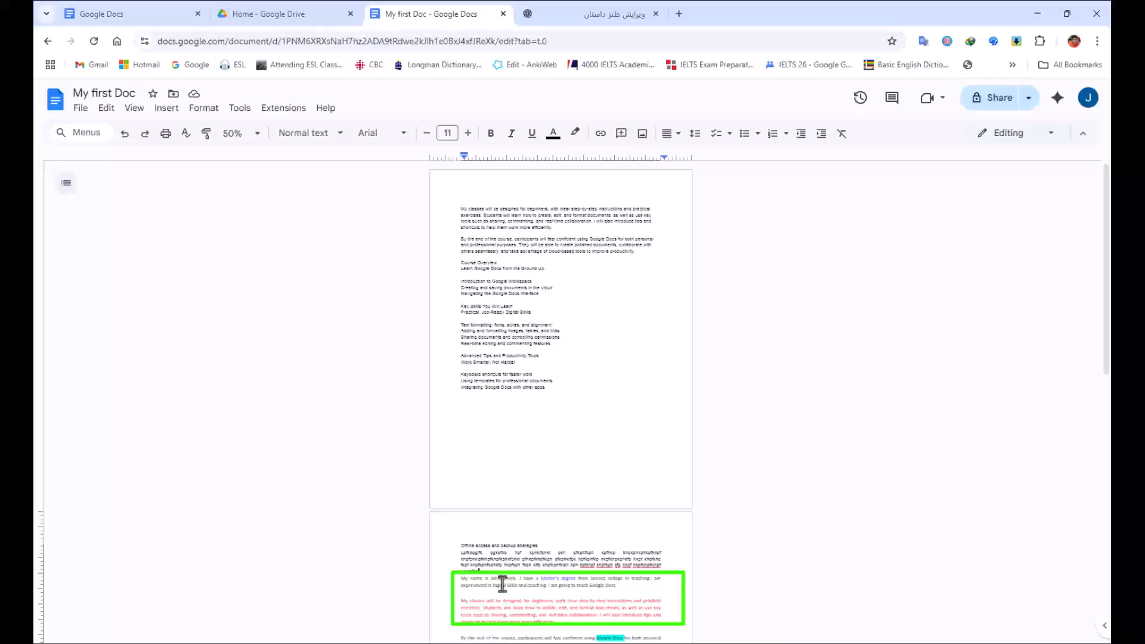
Turn off Keep with next for the introduction paragraph and the red paragraph below it.
{"action": "scroll", "coordinate": [502, 583], "scroll_direction": "down", "scroll_amount": 2}
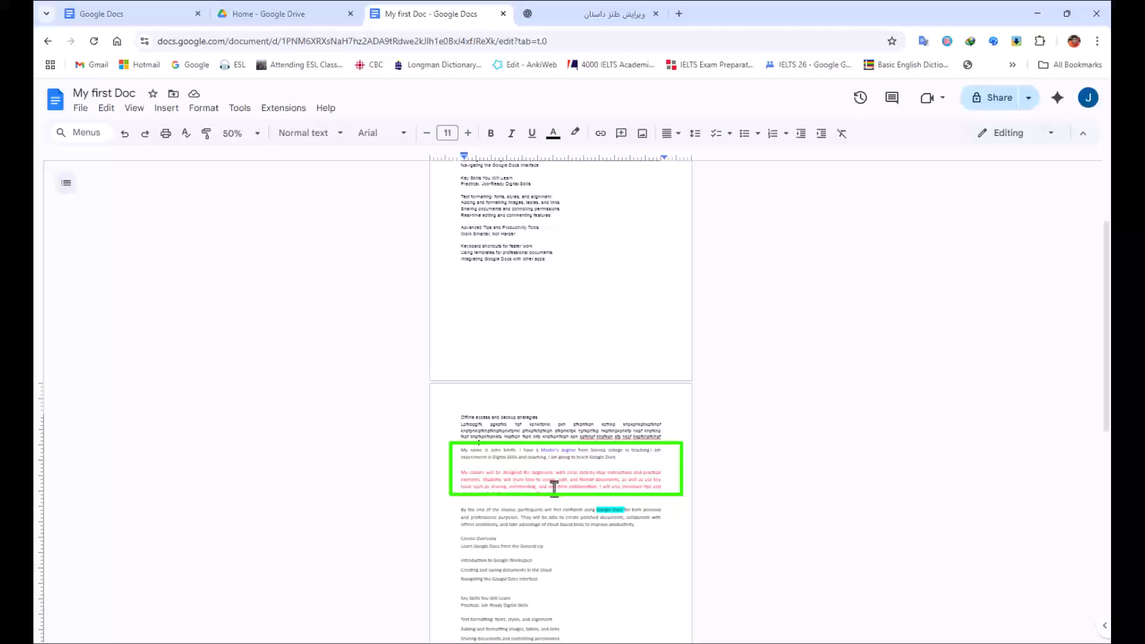
{"action": "left_click_drag", "start_coordinate": [567, 499], "coordinate": [462, 451]}
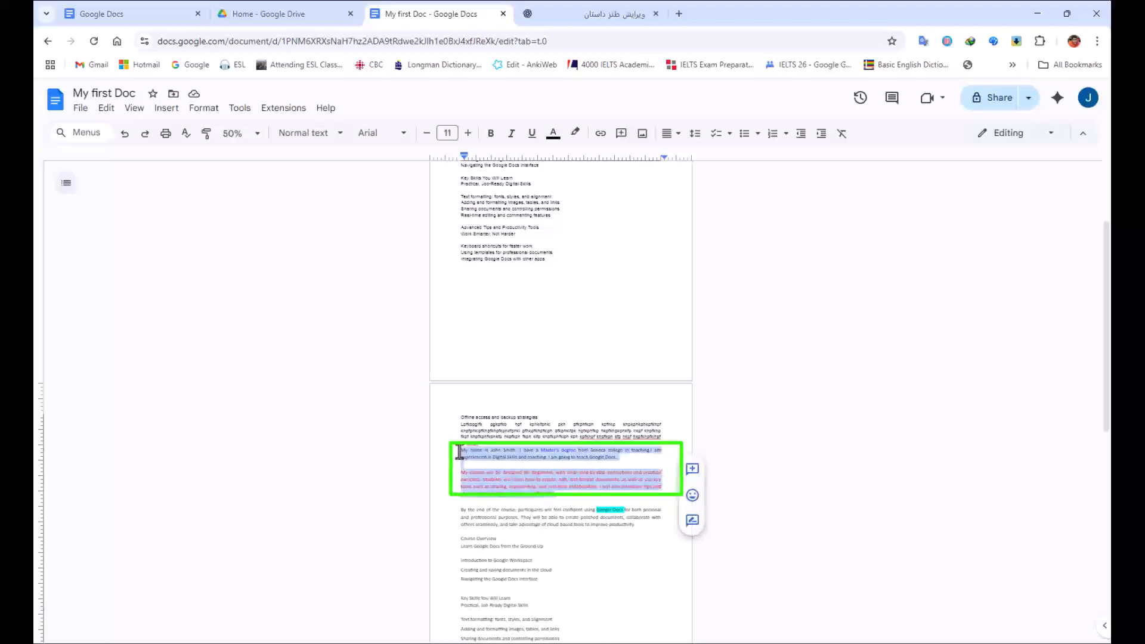
{"action": "left_click", "coordinate": [695, 133]}
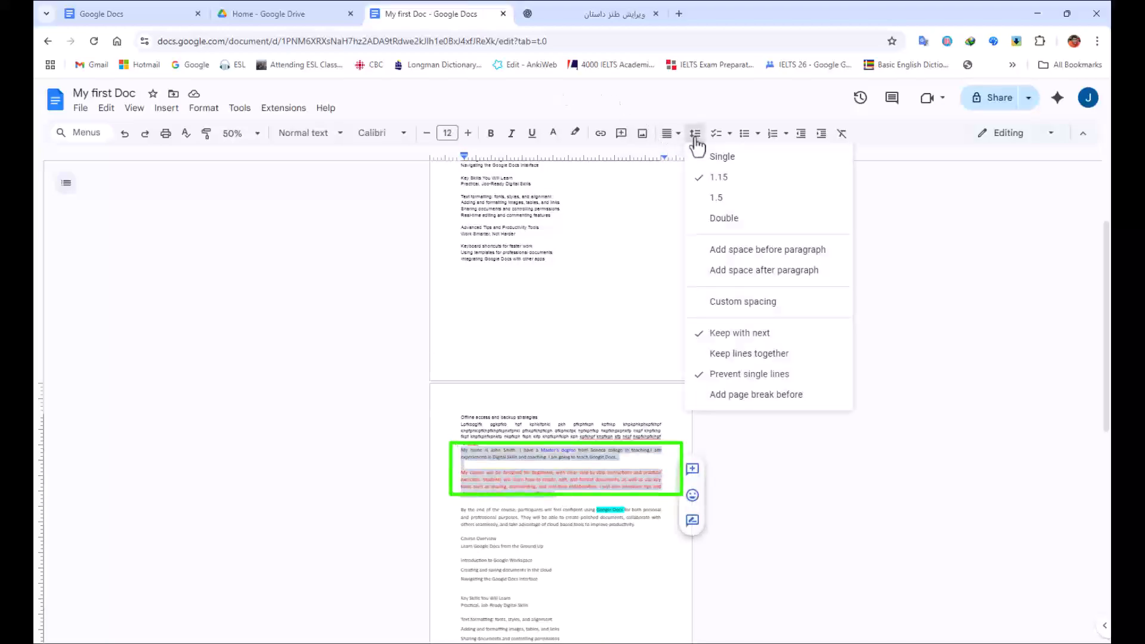
{"action": "left_click", "coordinate": [718, 340]}
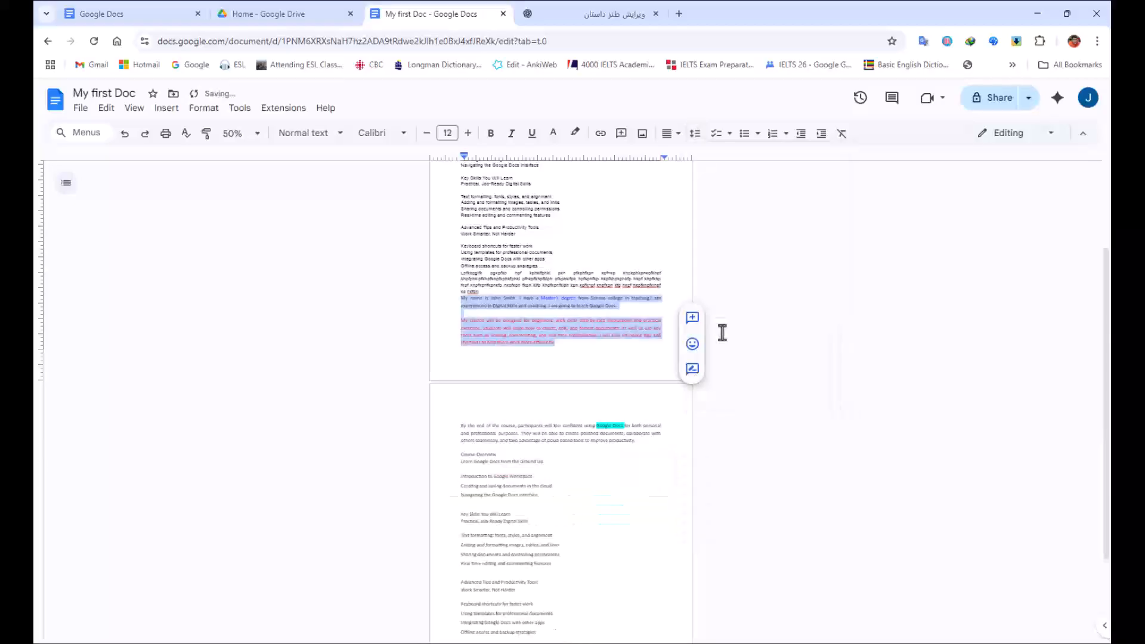
Add more filler text at the end of the filler paragraph to push part of the red paragraph onto the second page.
{"action": "left_click", "coordinate": [506, 295]}
{"action": "left_click", "coordinate": [483, 290]}
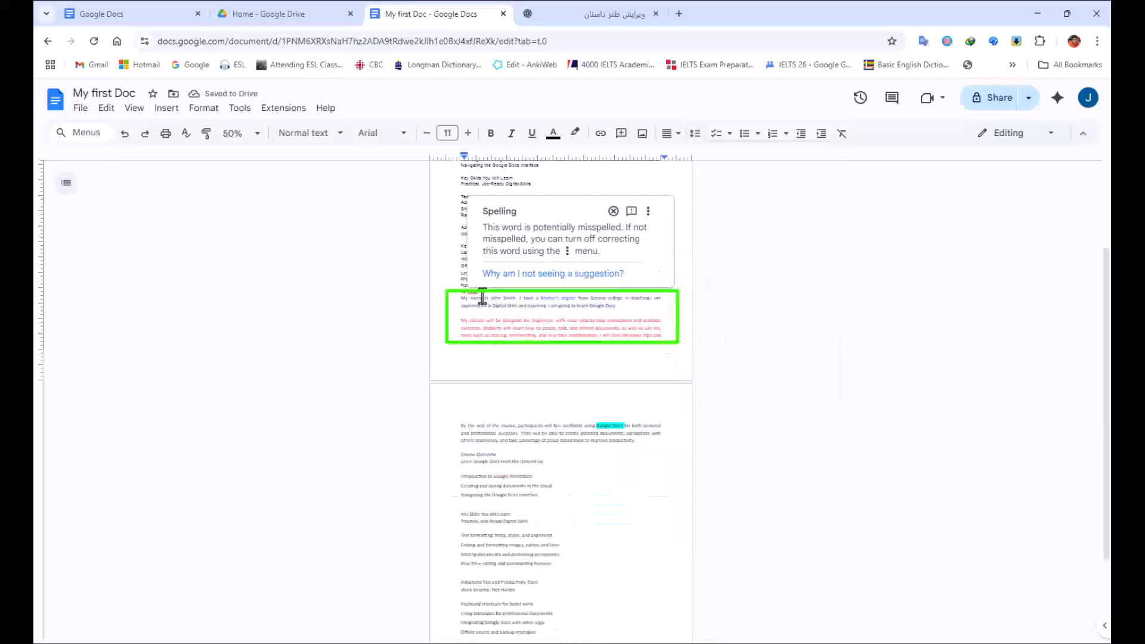
{"action": "left_click", "coordinate": [483, 295]}
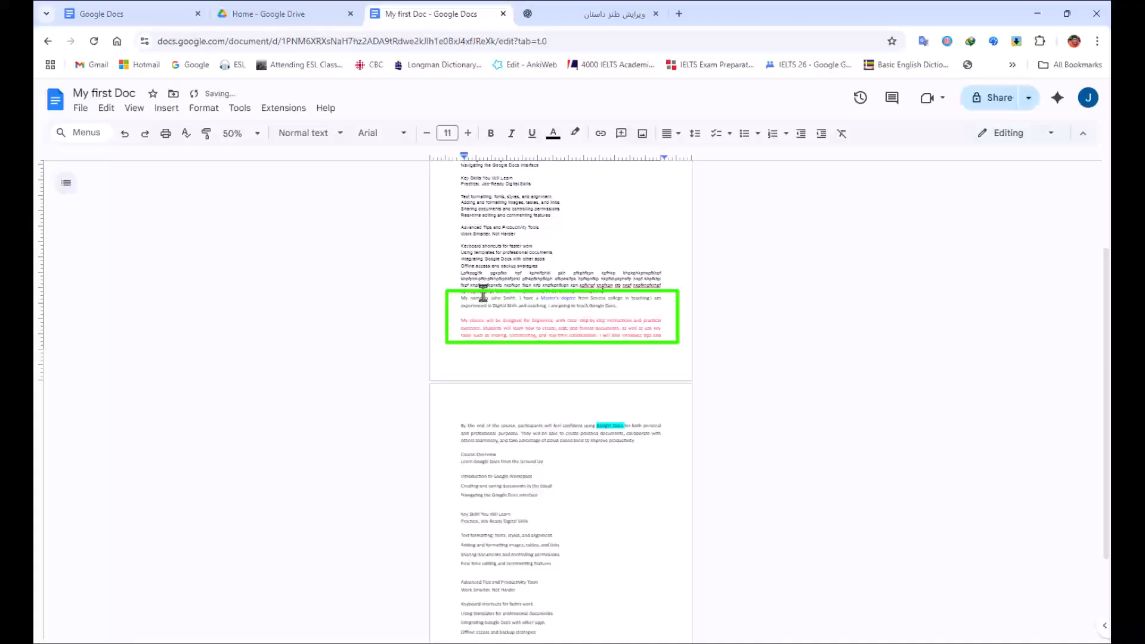
{"action": "type", "text": "nkfp"}
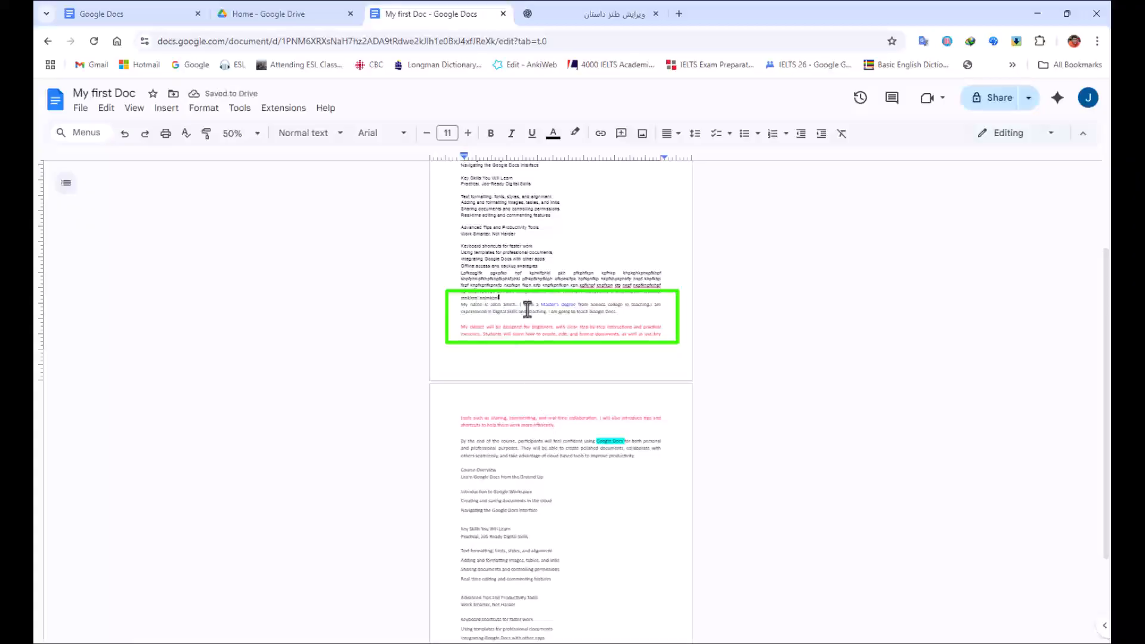
Undo the filler text, the inserted course text copy and the Keep with next changes, and set the document zoom to 100%.
{"action": "left_click", "coordinate": [126, 136]}
{"action": "left_click", "coordinate": [251, 134]}
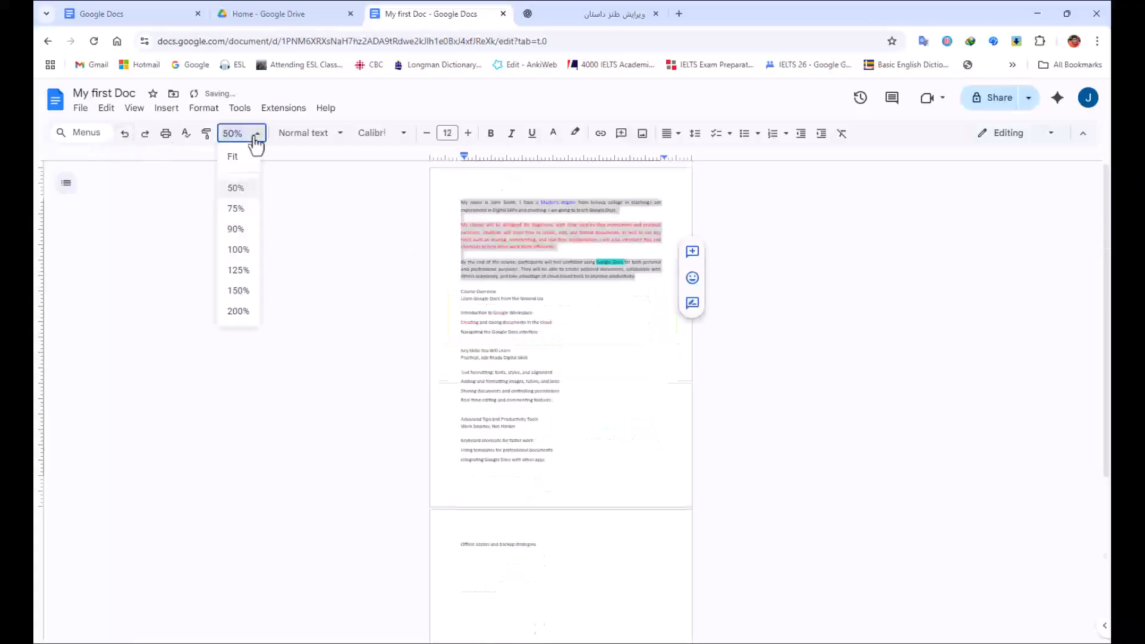
{"action": "left_click", "coordinate": [239, 250]}
{"action": "left_click", "coordinate": [536, 274]}
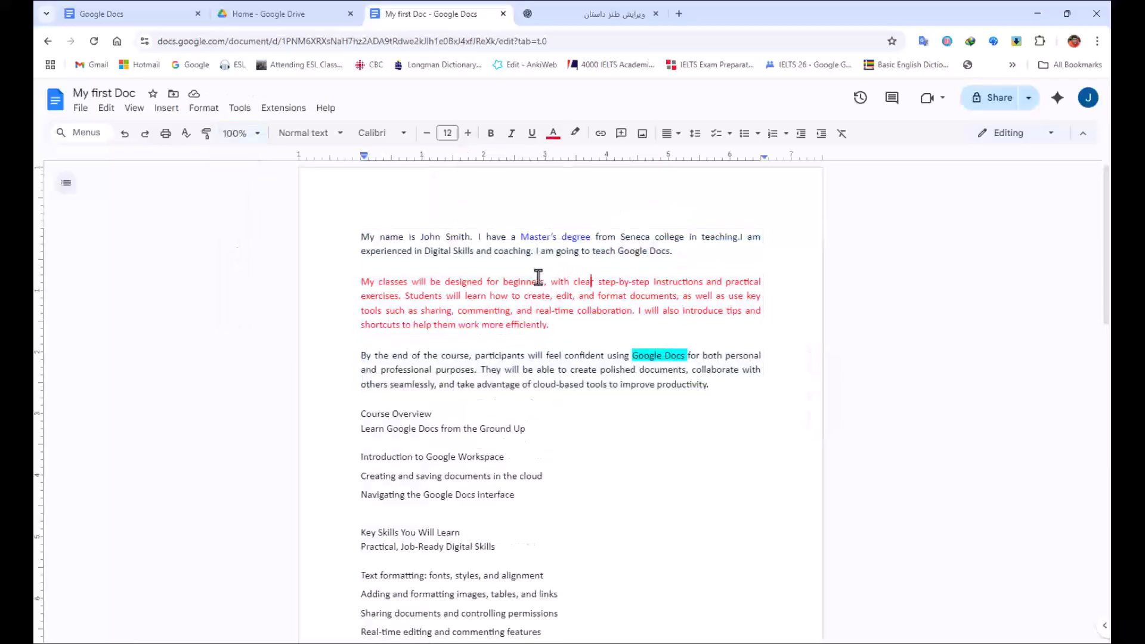
Examine the Keep with next, Keep lines together, Prevent single lines and Add page break before options for the opening paragraphs and the Course Overview block.
{"action": "left_click", "coordinate": [695, 133]}
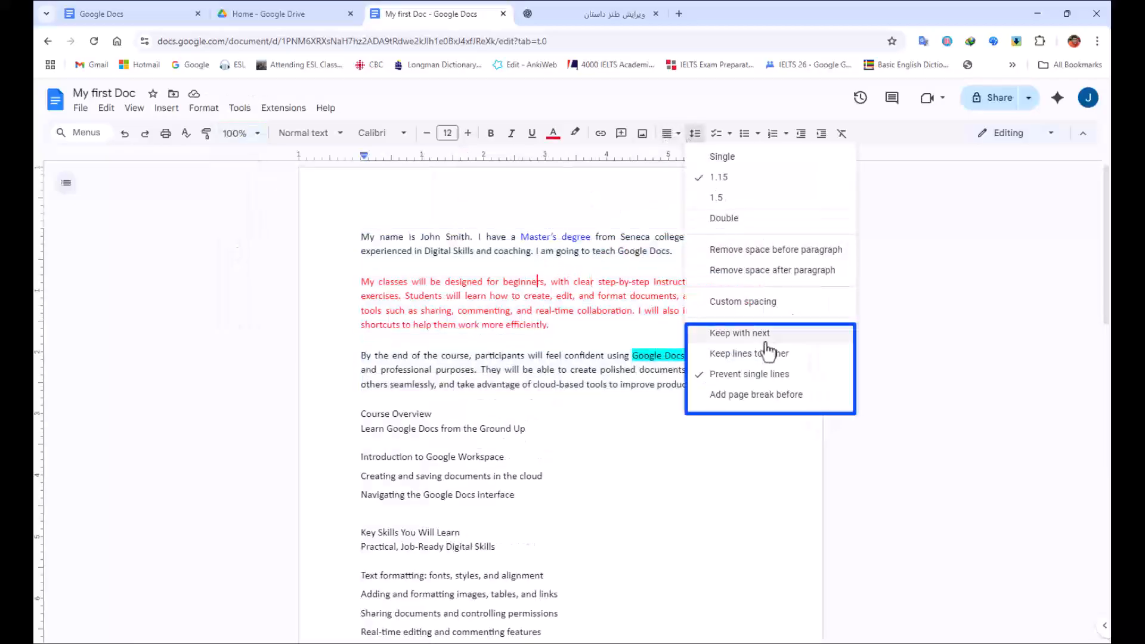
{"action": "left_click", "coordinate": [577, 239]}
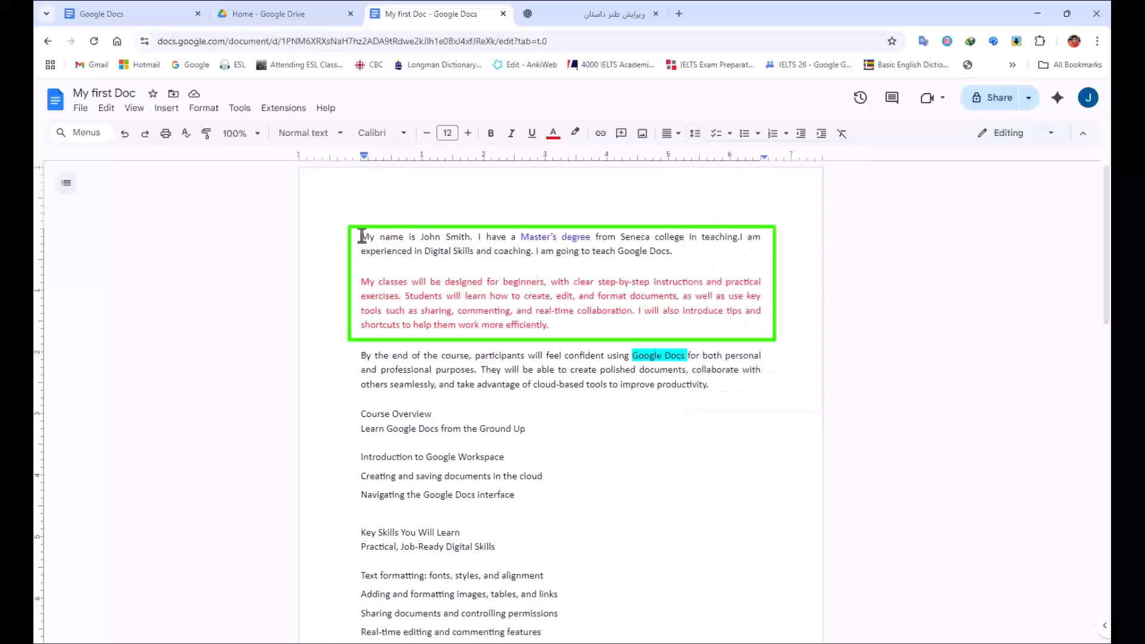
{"action": "left_click_drag", "start_coordinate": [362, 237], "coordinate": [568, 328]}
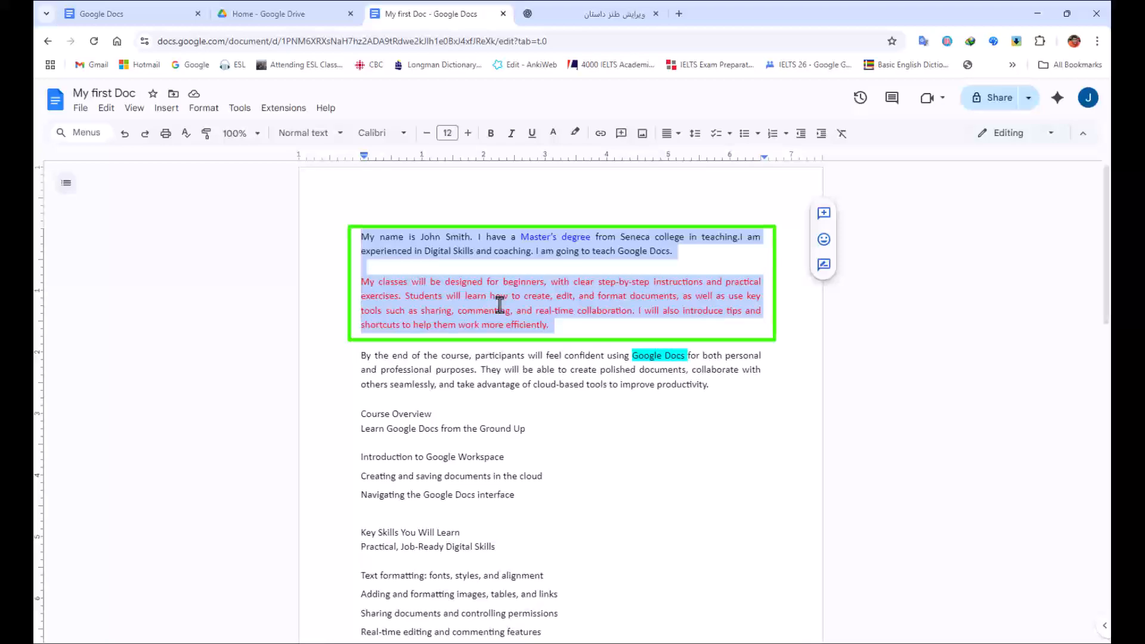
{"action": "left_click", "coordinate": [460, 368]}
{"action": "left_click_drag", "start_coordinate": [359, 414], "coordinate": [530, 492]}
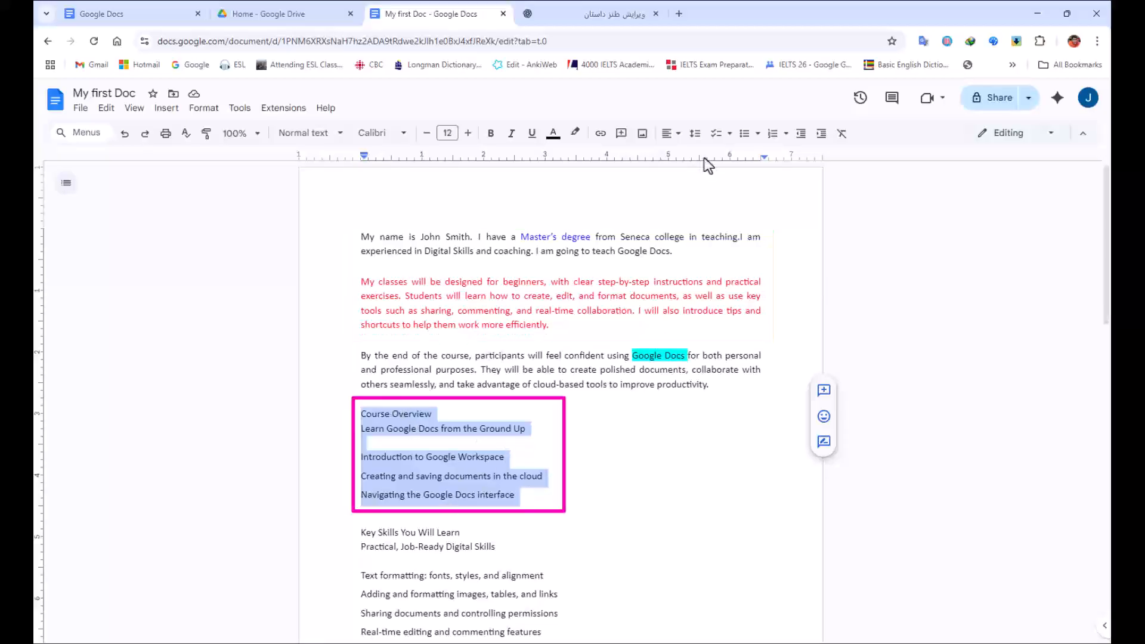
{"action": "left_click", "coordinate": [695, 133]}
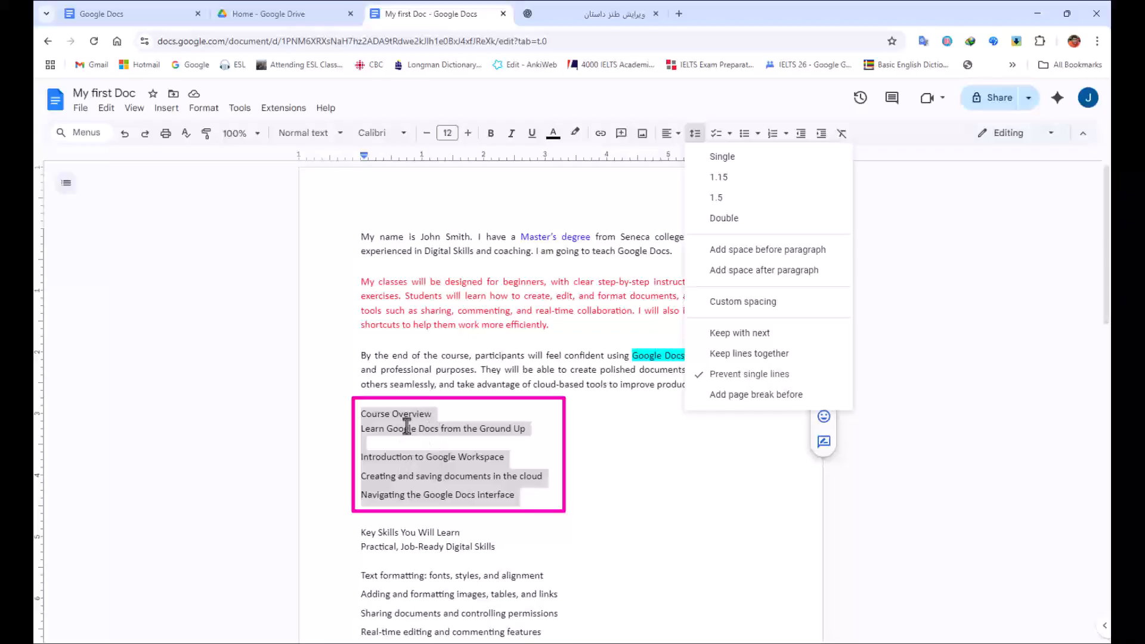
{"action": "left_click", "coordinate": [480, 392]}
{"action": "left_click", "coordinate": [693, 135]}
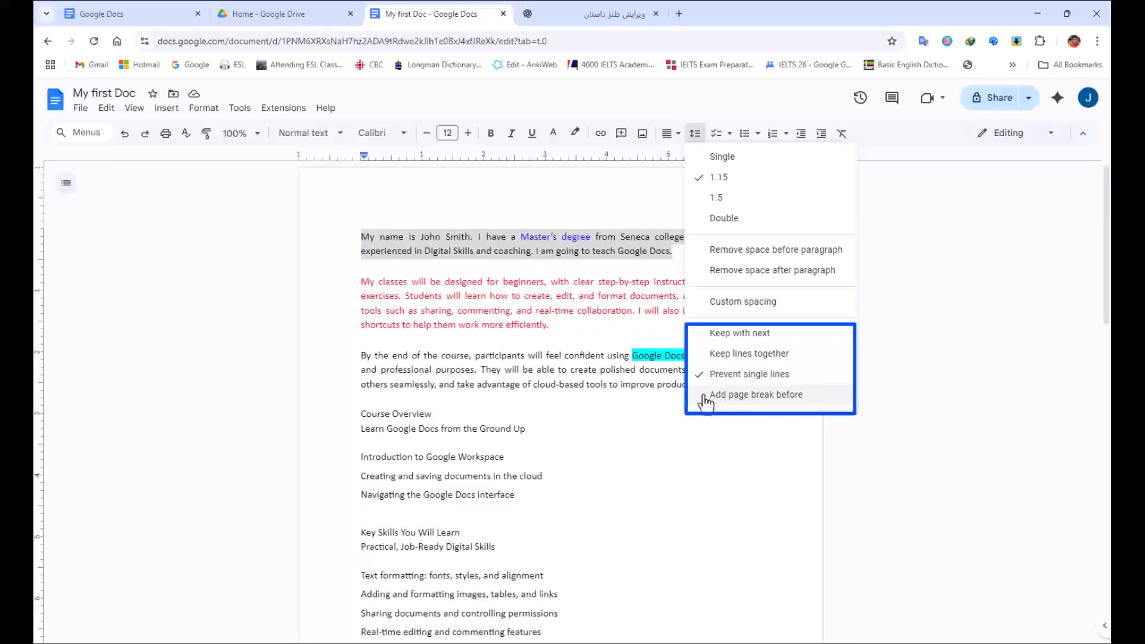
{"action": "left_click", "coordinate": [436, 411]}
Set the document zoom to 50% and add a page break before the blank line above "Course Overview".
{"action": "left_click", "coordinate": [412, 397]}
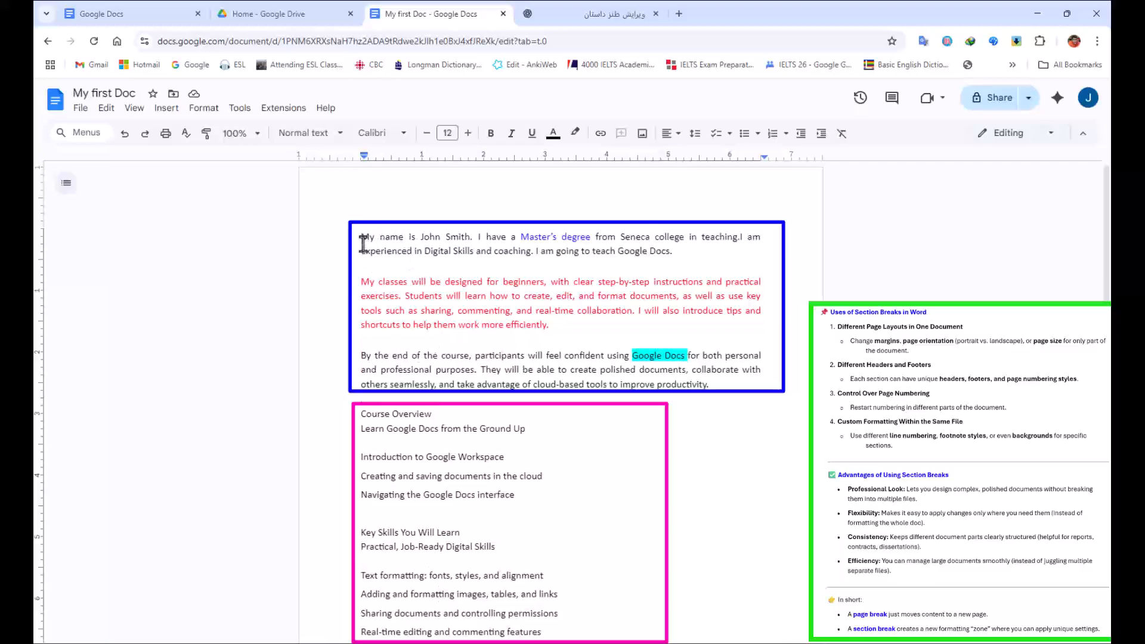
{"action": "left_click", "coordinate": [695, 133]}
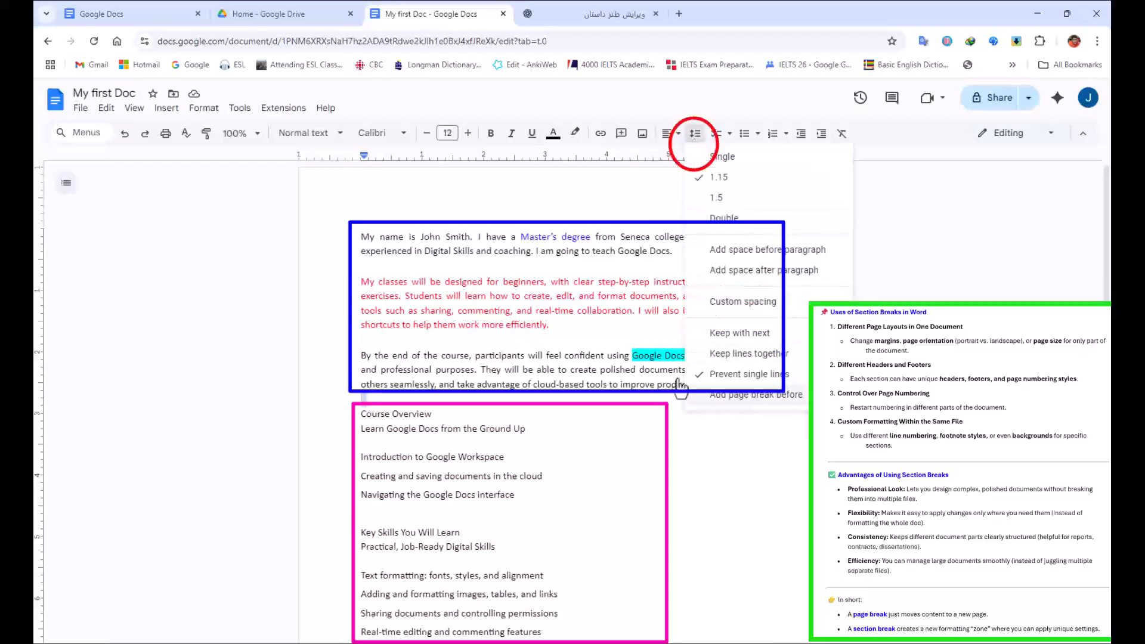
{"action": "left_click", "coordinate": [240, 133]}
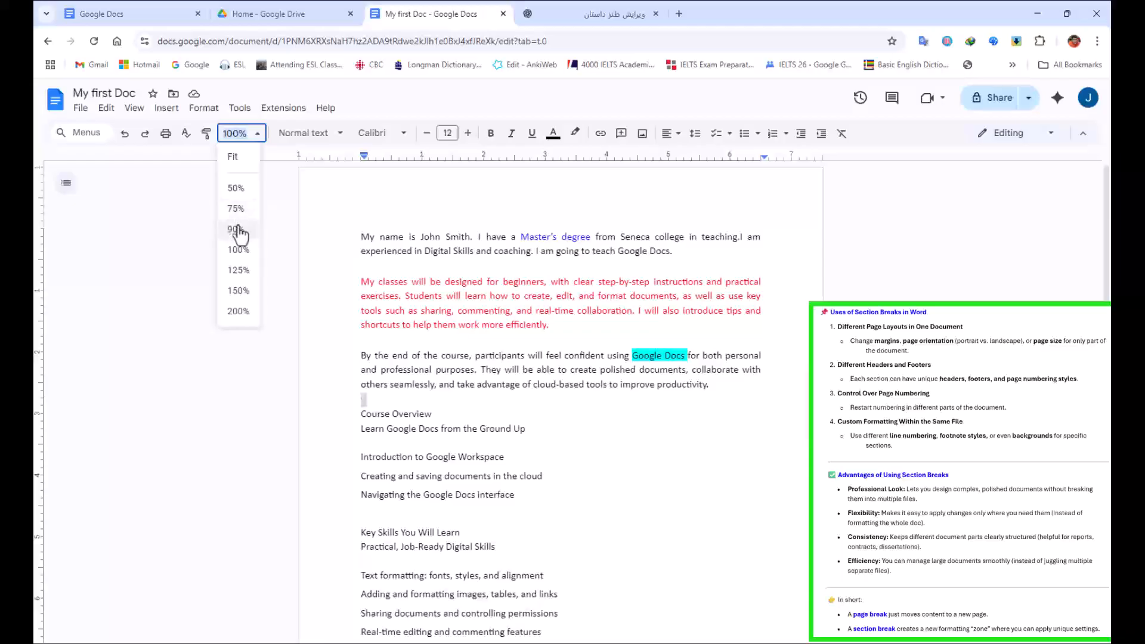
{"action": "left_click", "coordinate": [241, 207]}
{"action": "left_click", "coordinate": [249, 134]}
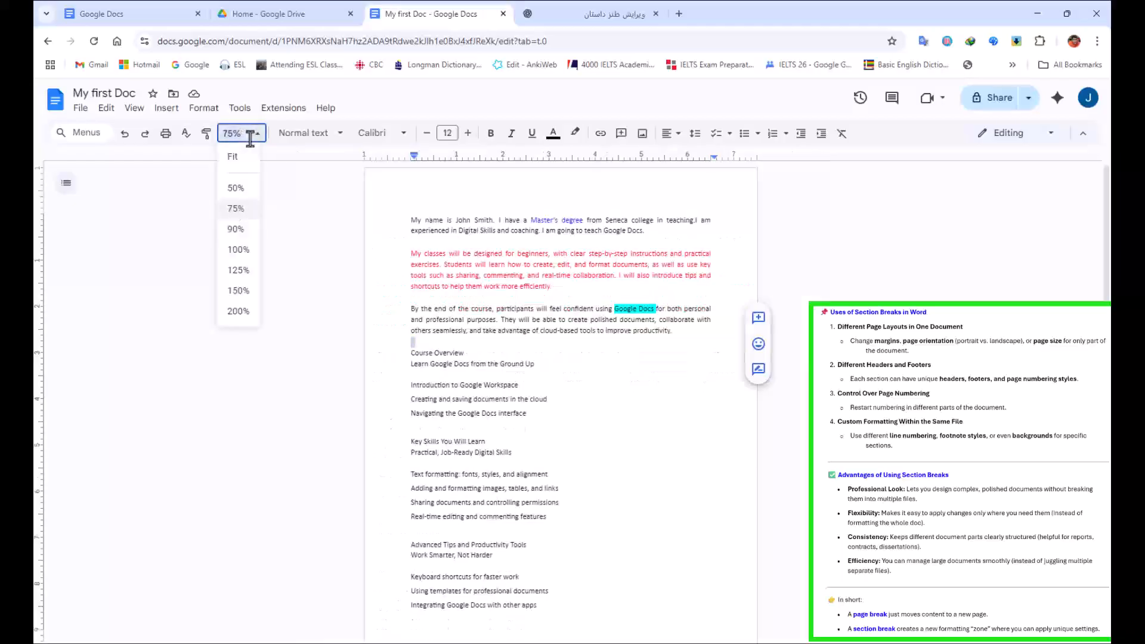
{"action": "left_click", "coordinate": [236, 188]}
{"action": "left_click", "coordinate": [475, 281]}
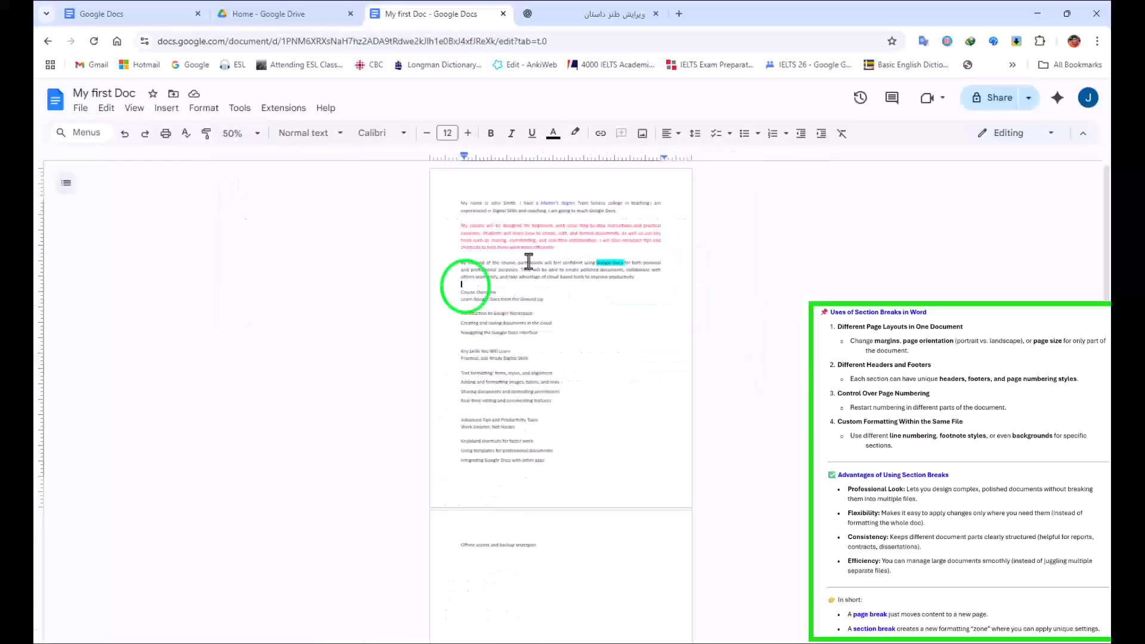
{"action": "left_click", "coordinate": [695, 133]}
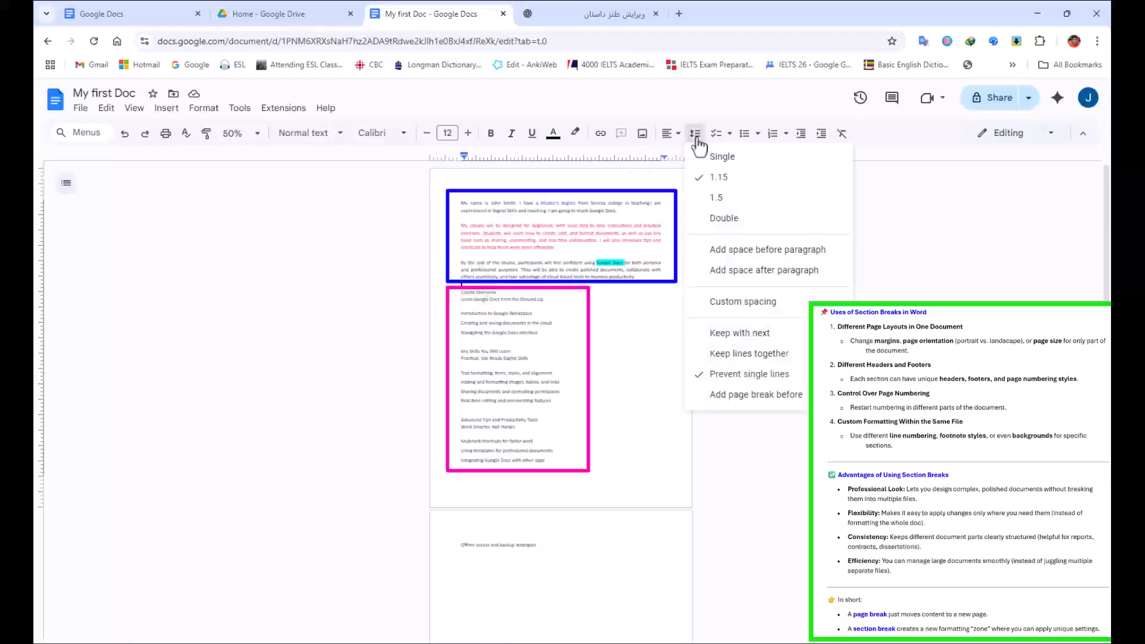
{"action": "left_click", "coordinate": [740, 395]}
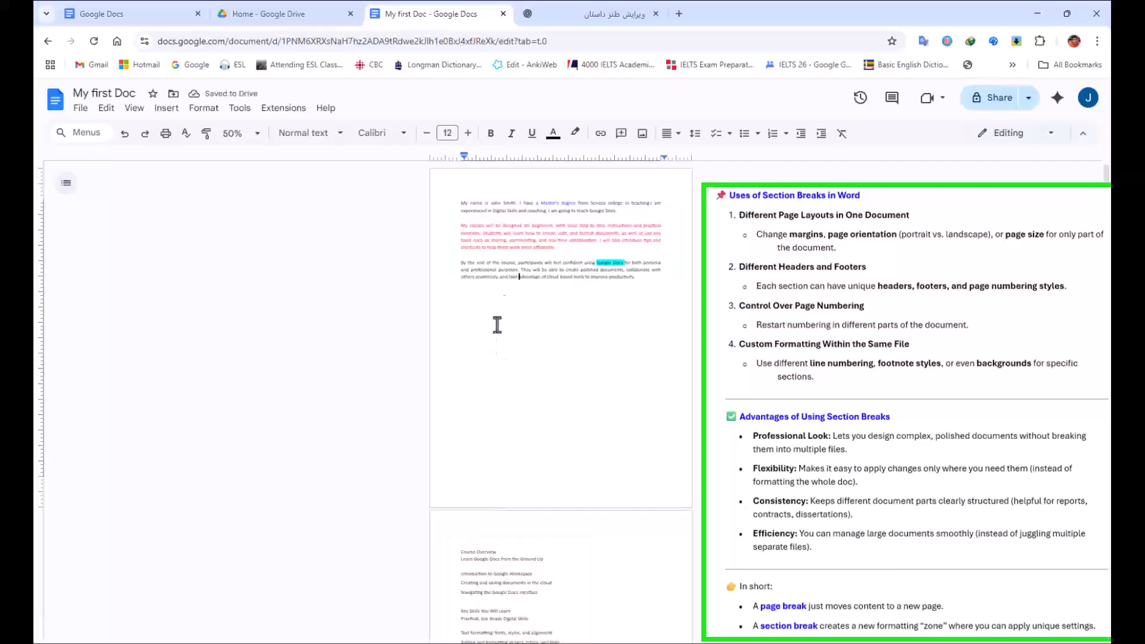
Review how the page break divides the three opening paragraphs and the course outline between the first two pages.
{"action": "scroll", "coordinate": [464, 455], "scroll_direction": "down", "scroll_amount": 4}
{"action": "left_click", "coordinate": [477, 353]}
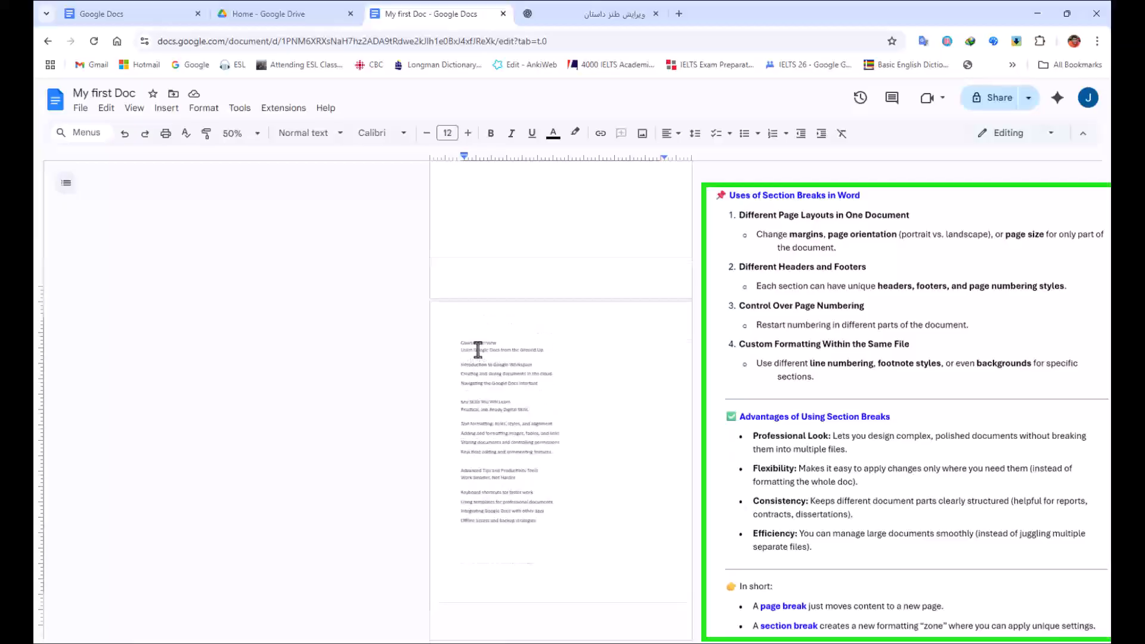
{"action": "scroll", "coordinate": [475, 347], "scroll_direction": "up", "scroll_amount": 4}
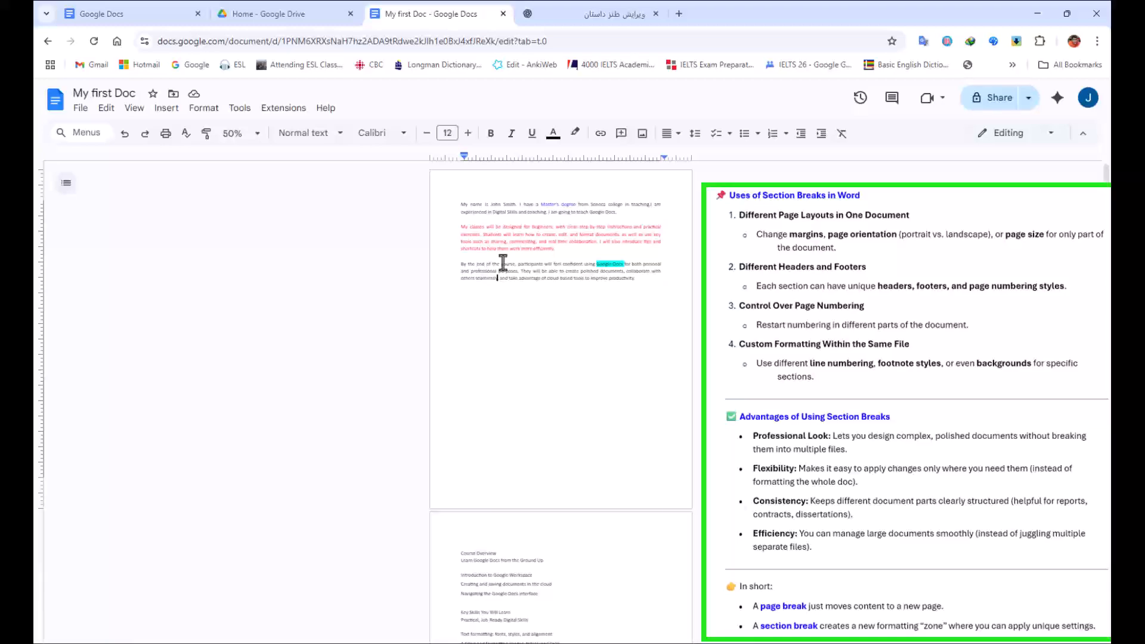
{"action": "left_click_drag", "start_coordinate": [458, 205], "coordinate": [653, 320]}
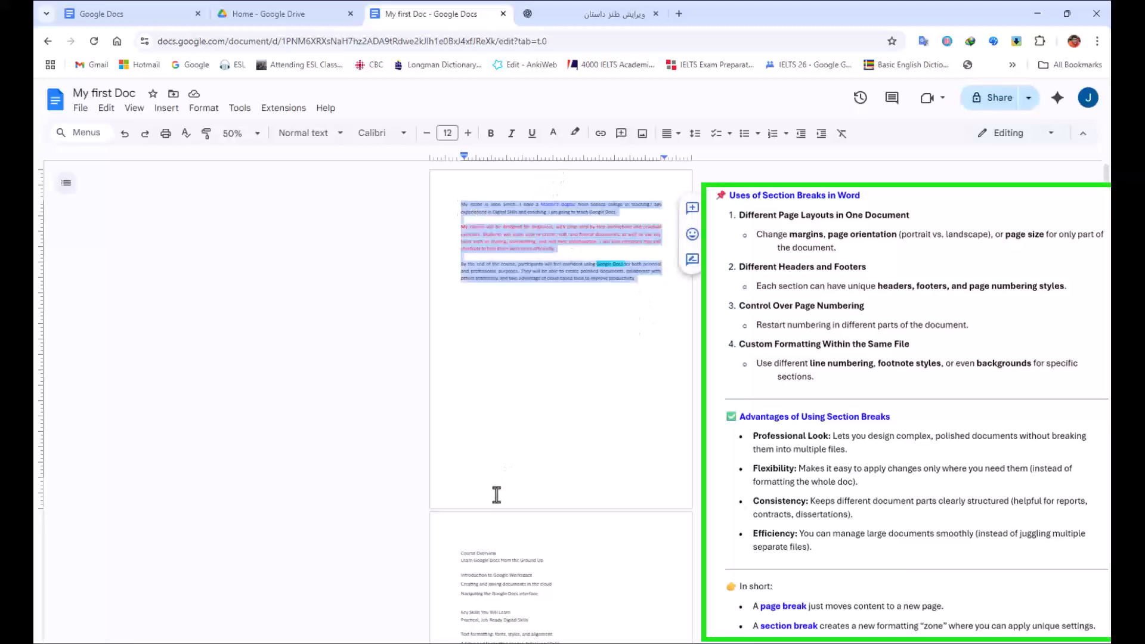
{"action": "left_click", "coordinate": [518, 302]}
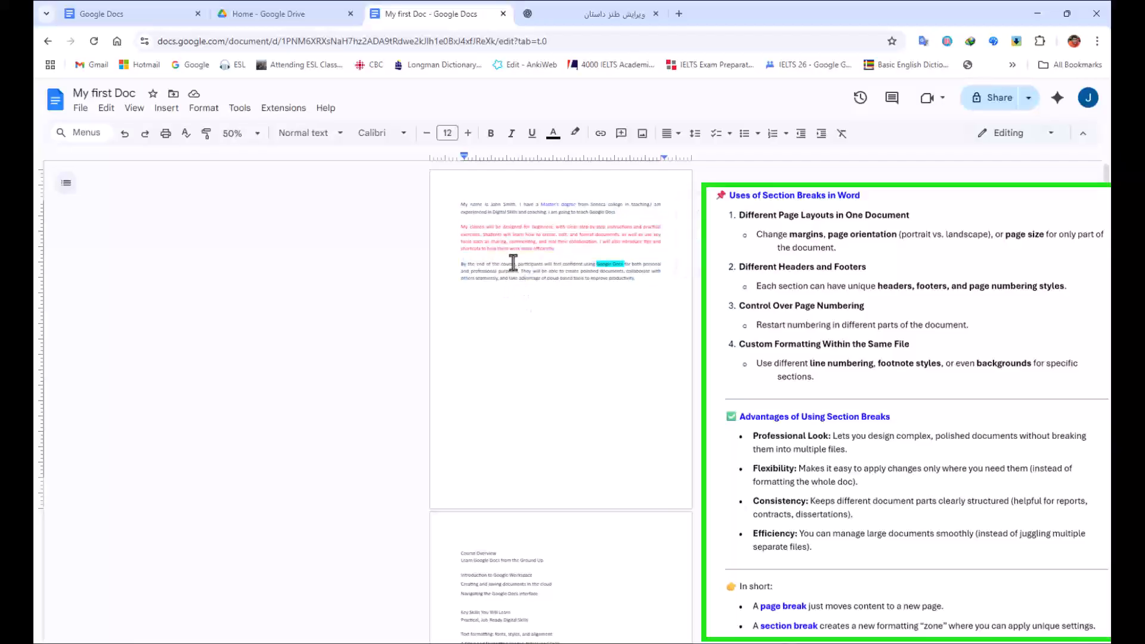
{"action": "left_click_drag", "start_coordinate": [454, 208], "coordinate": [590, 316]}
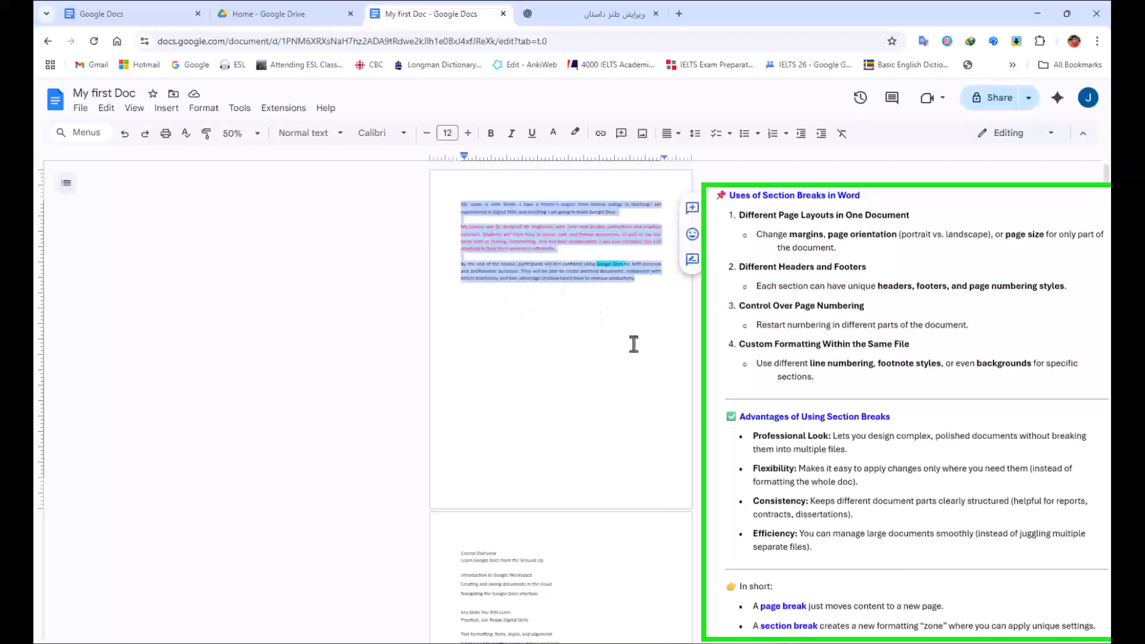
{"action": "left_click", "coordinate": [523, 300]}
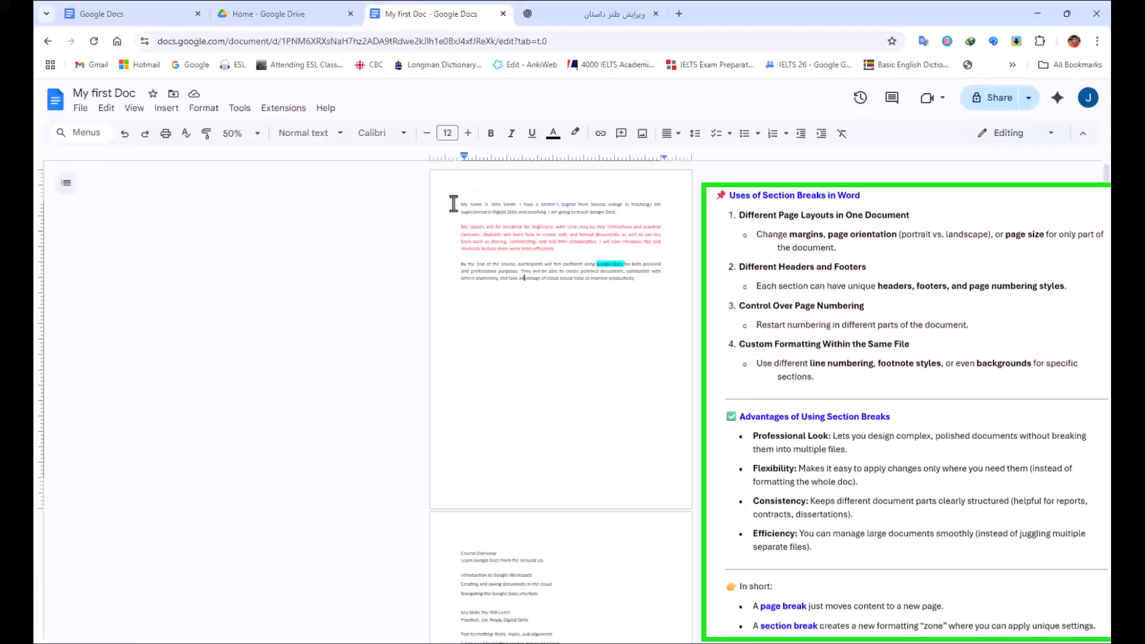
Compare the page and section break types available for insertion with the page formatting options and the paragraph's Add page break before option.
{"action": "left_click", "coordinate": [581, 298]}
{"action": "left_click", "coordinate": [164, 108]}
{"action": "mouse_move", "coordinate": [225, 369]}
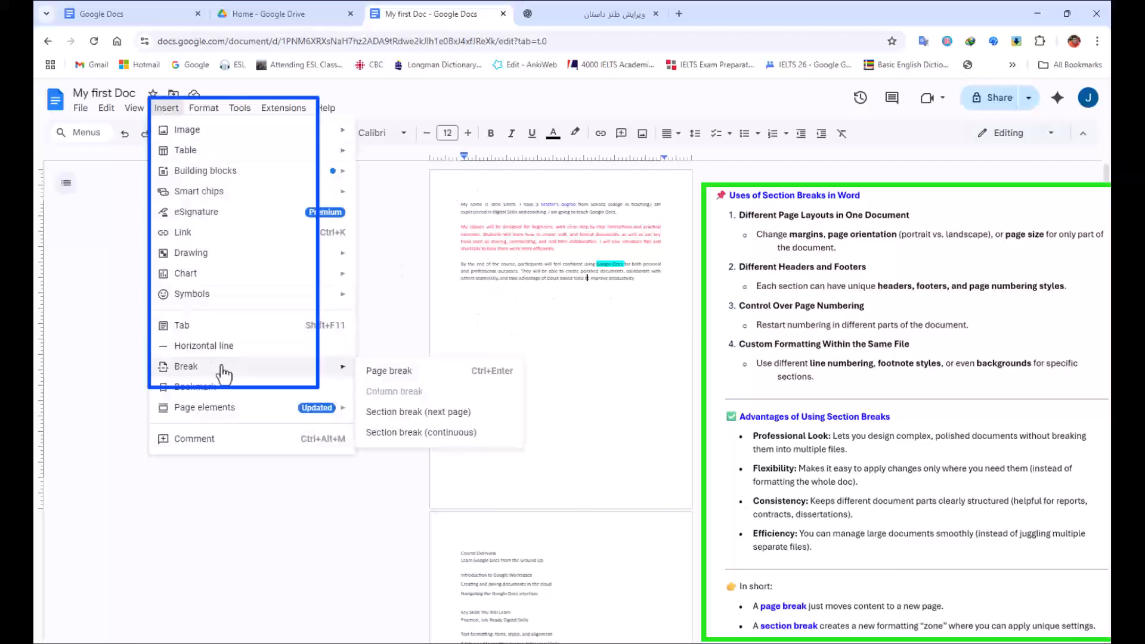
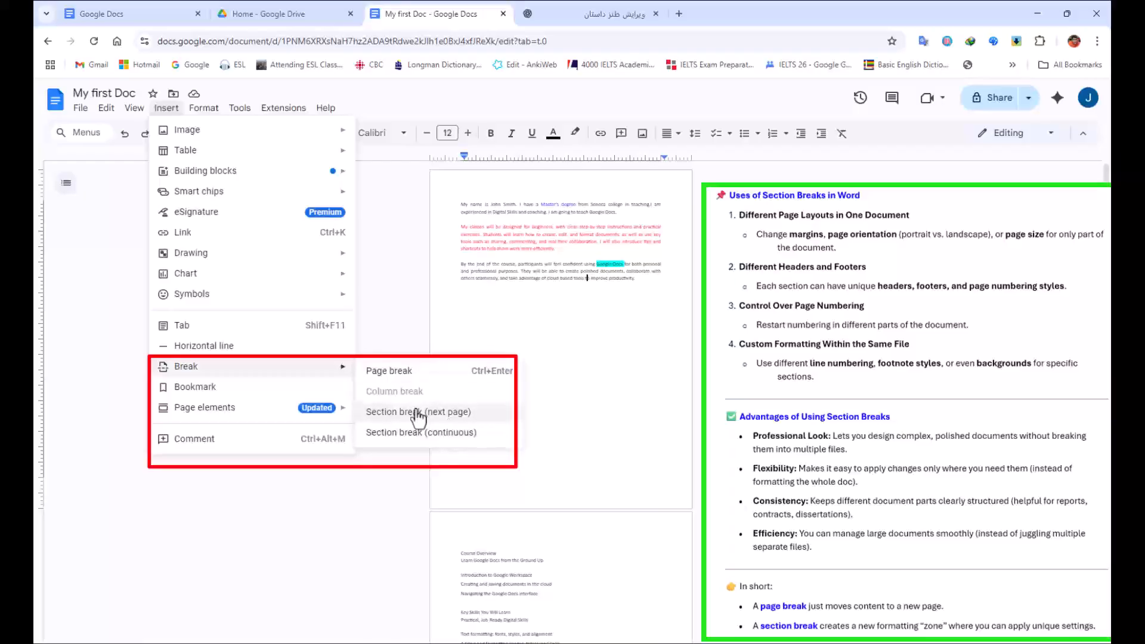
{"action": "mouse_move", "coordinate": [204, 109]}
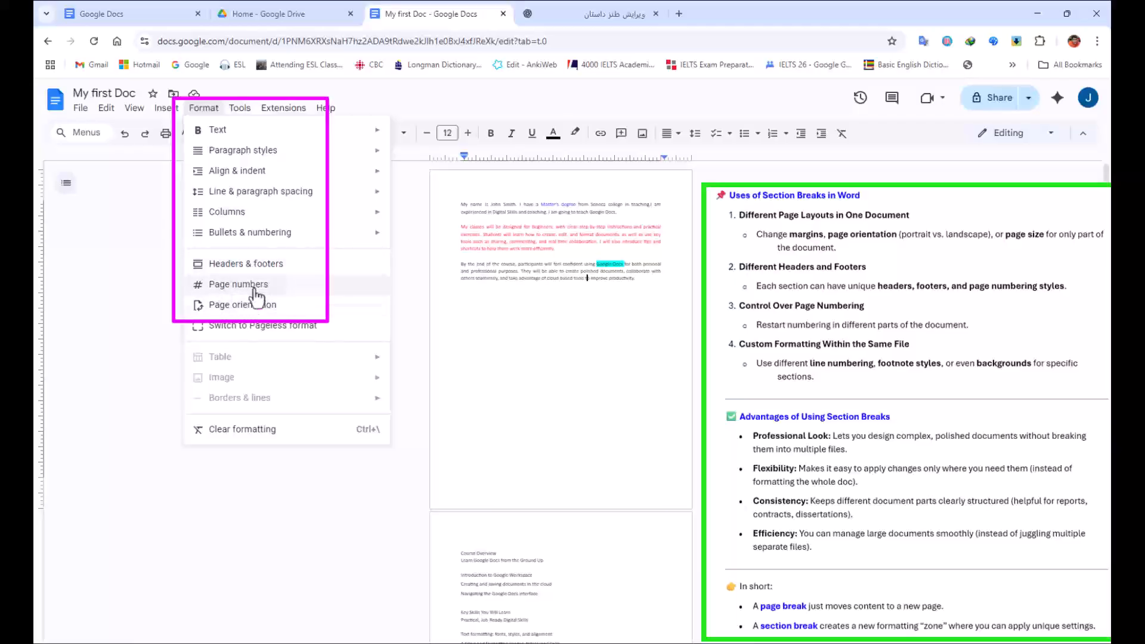
{"action": "left_click", "coordinate": [570, 310]}
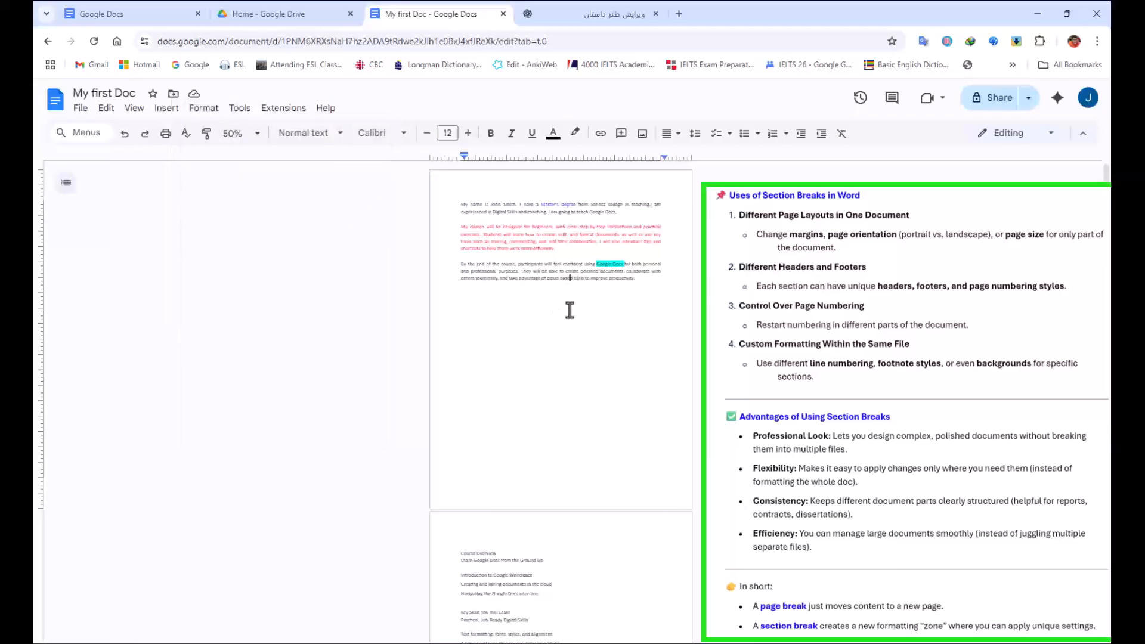
{"action": "left_click", "coordinate": [697, 134]}
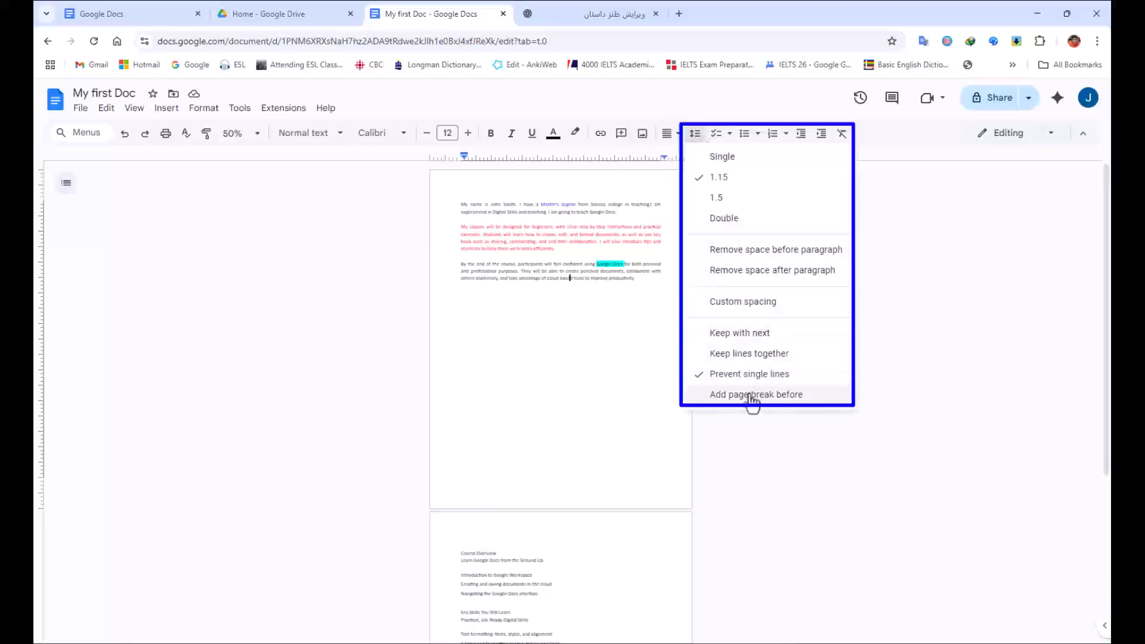
{"action": "left_click", "coordinate": [166, 108]}
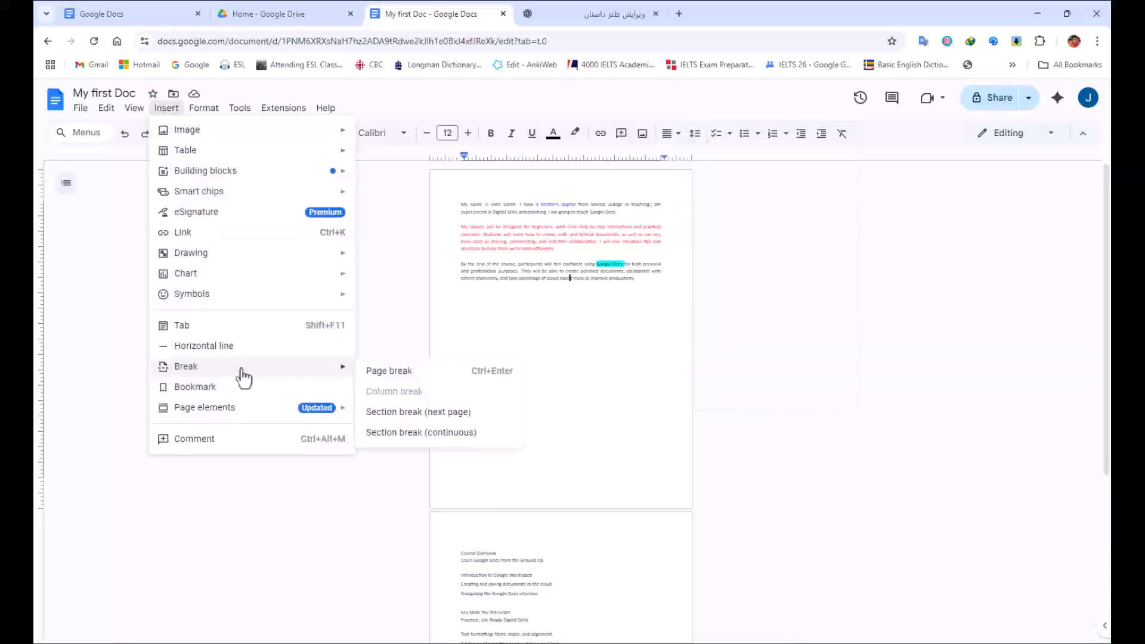
Undo the last edits, including the inserted page break, and set the document zoom to 100%.
{"action": "left_click", "coordinate": [124, 134]}
{"action": "left_click", "coordinate": [124, 135]}
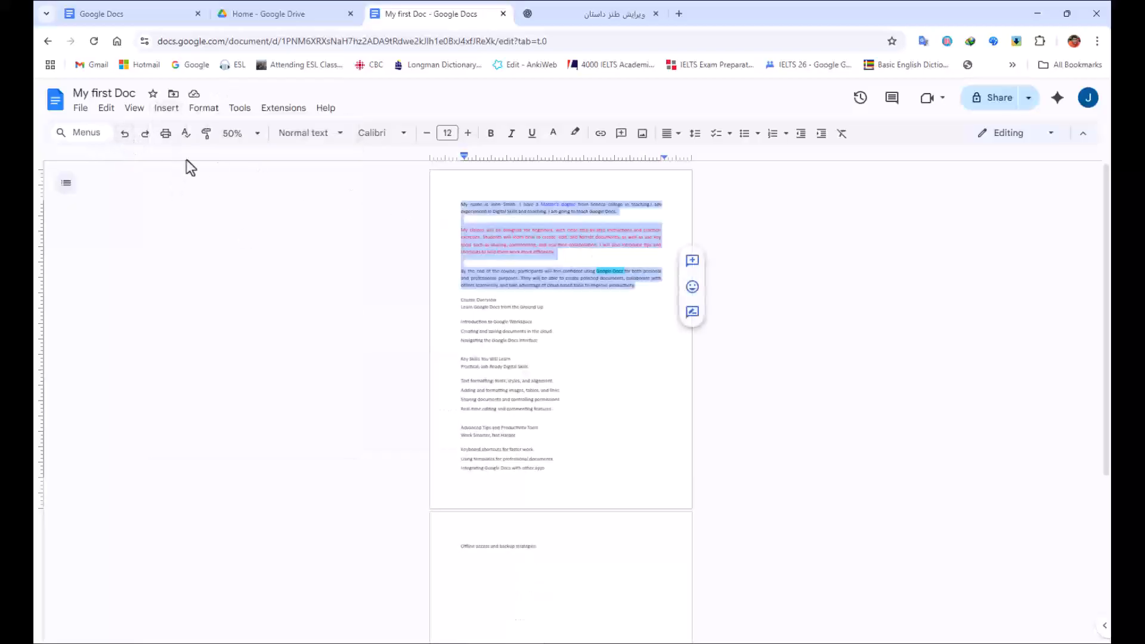
{"action": "left_click", "coordinate": [250, 133]}
{"action": "left_click", "coordinate": [235, 245]}
{"action": "left_click", "coordinate": [548, 270]}
{"action": "left_click", "coordinate": [695, 135]}
{"action": "left_click", "coordinate": [695, 135]}
{"action": "left_click", "coordinate": [695, 135]}
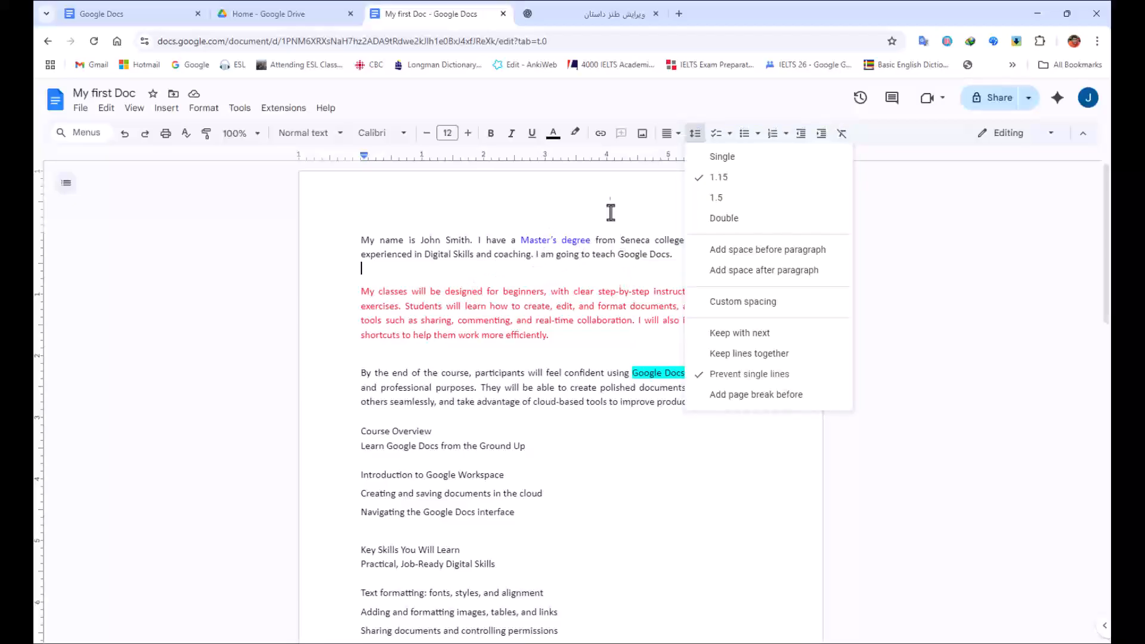
{"action": "left_click", "coordinate": [609, 240]}
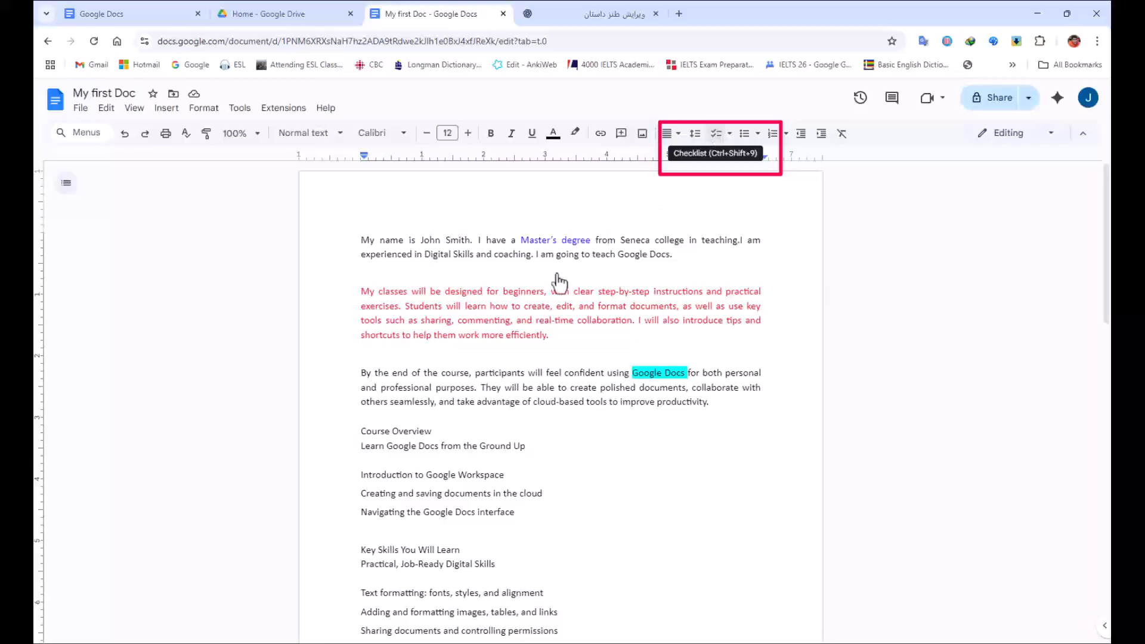
Create a checklist on the empty line above Course Overview with the items One, Two and three.
{"action": "left_click", "coordinate": [400, 416]}
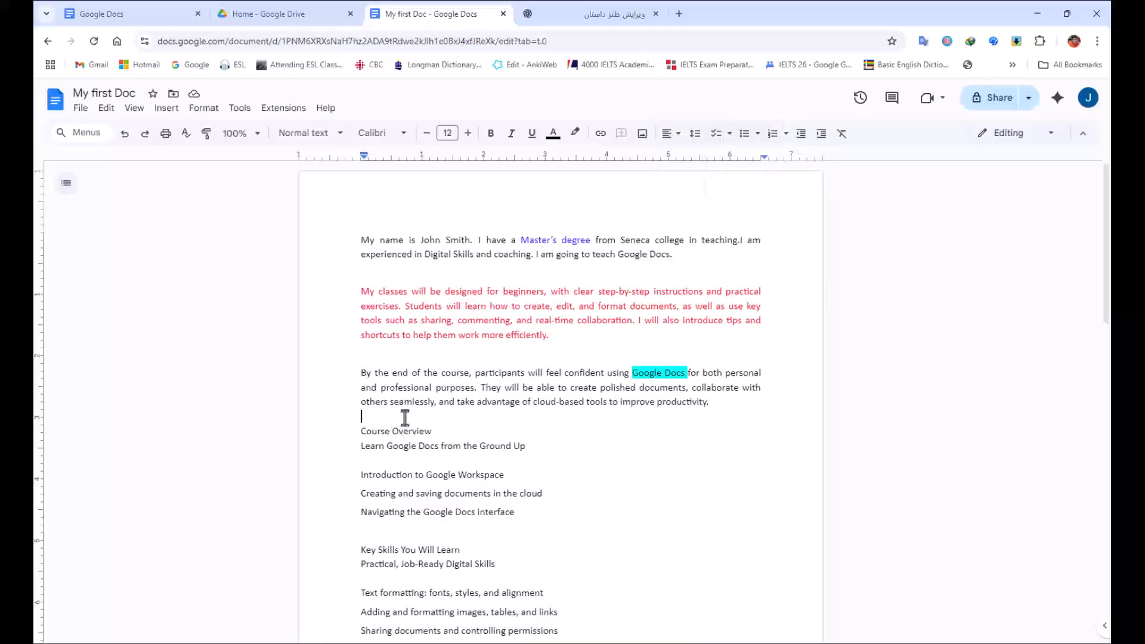
{"action": "left_click", "coordinate": [716, 134]}
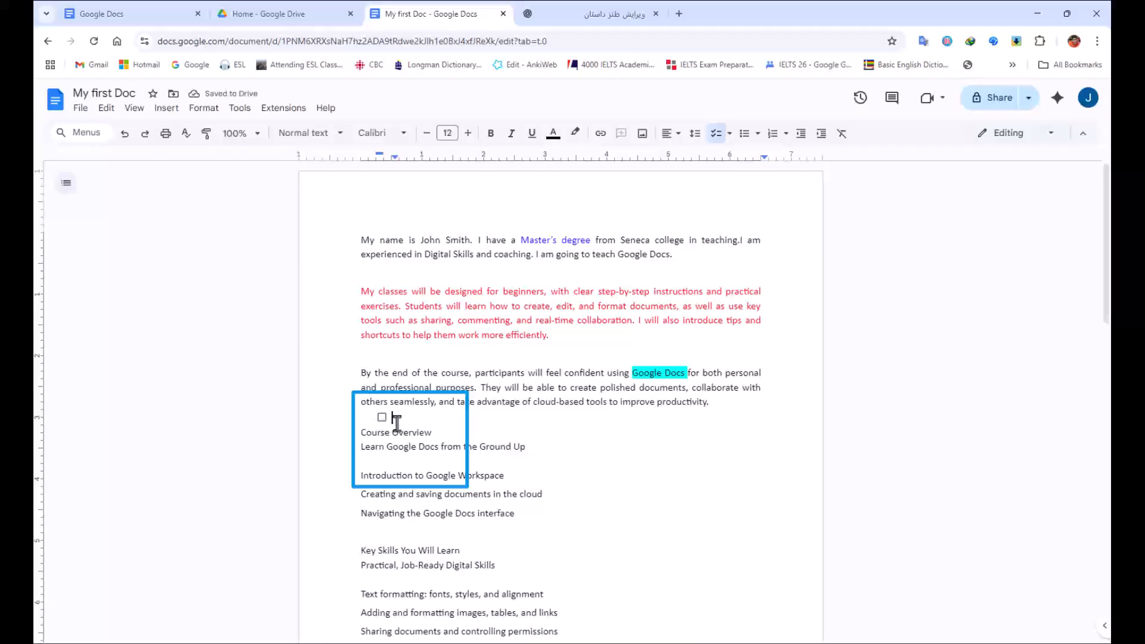
{"action": "type", "text": "a"}
{"action": "key", "text": "Return"}
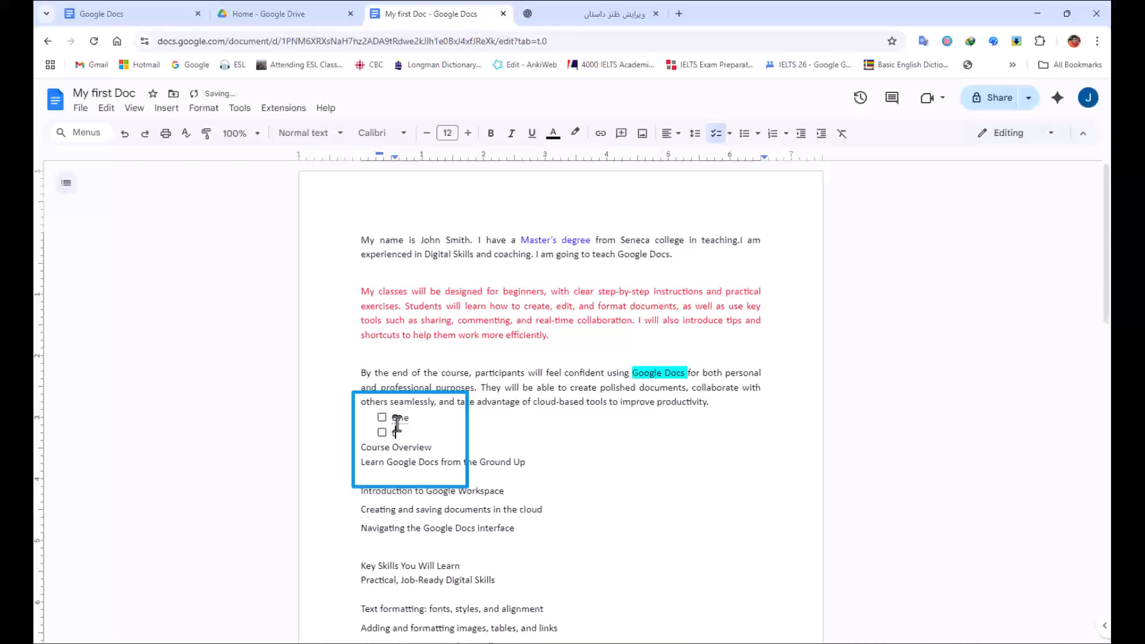
{"action": "key", "text": "Return"}
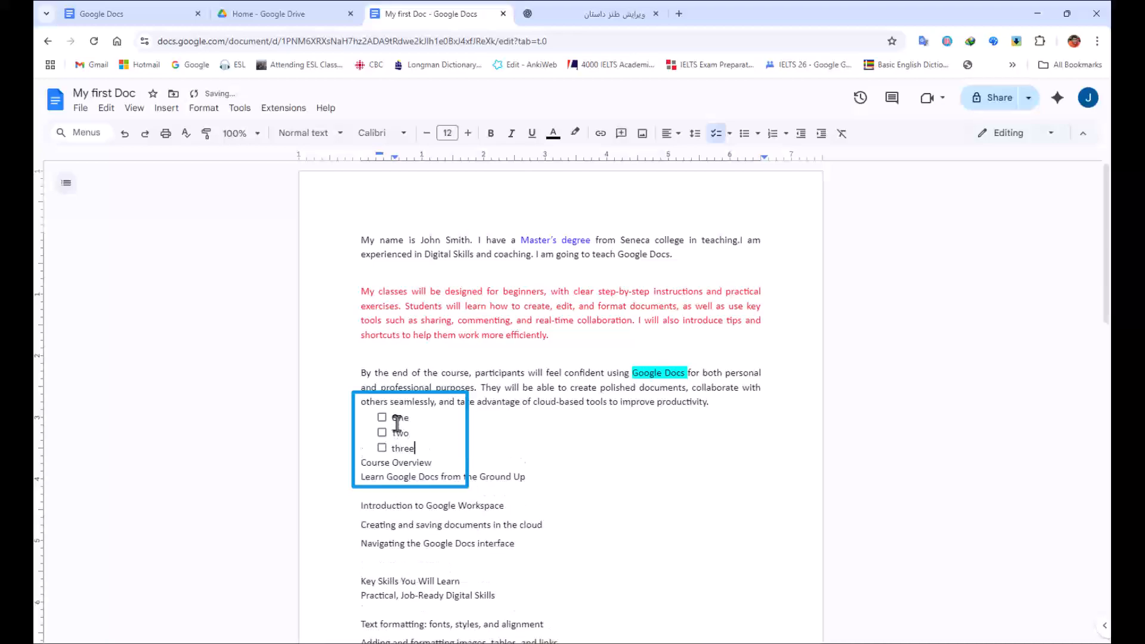
Tick all three items of the new checklist.
{"action": "left_click", "coordinate": [382, 418]}
{"action": "left_click", "coordinate": [382, 432]}
{"action": "left_click", "coordinate": [382, 448]}
Undo the checklist and its ticked items above Course Overview.
{"action": "left_click", "coordinate": [123, 134]}
{"action": "left_click", "coordinate": [123, 135]}
{"action": "left_click", "coordinate": [123, 135]}
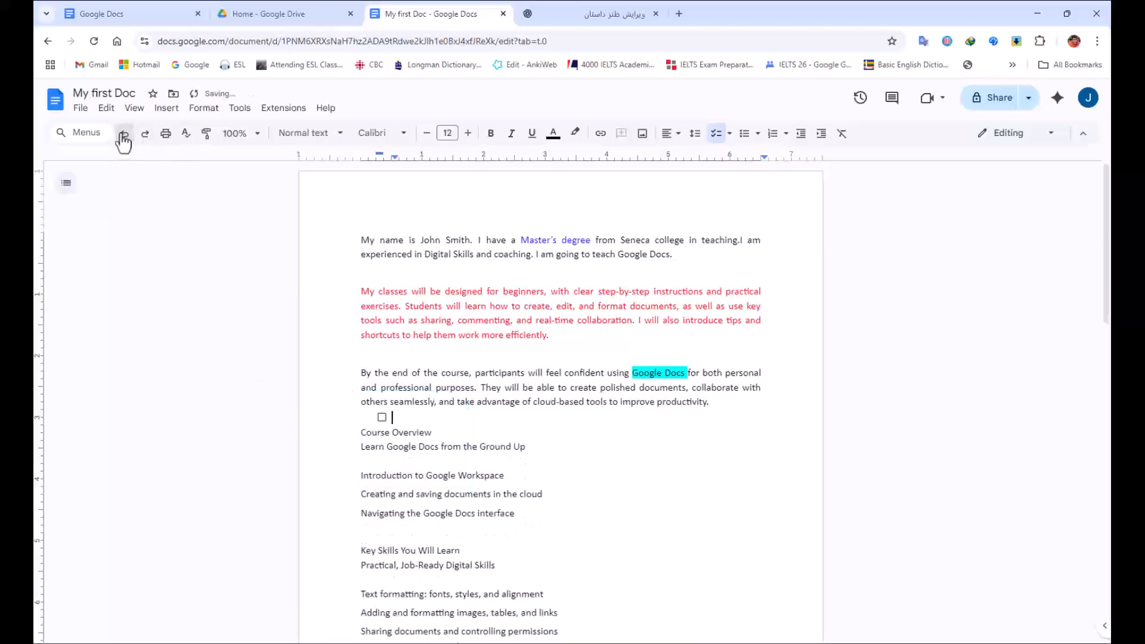
{"action": "left_click", "coordinate": [124, 135]}
{"action": "left_click", "coordinate": [583, 384]}
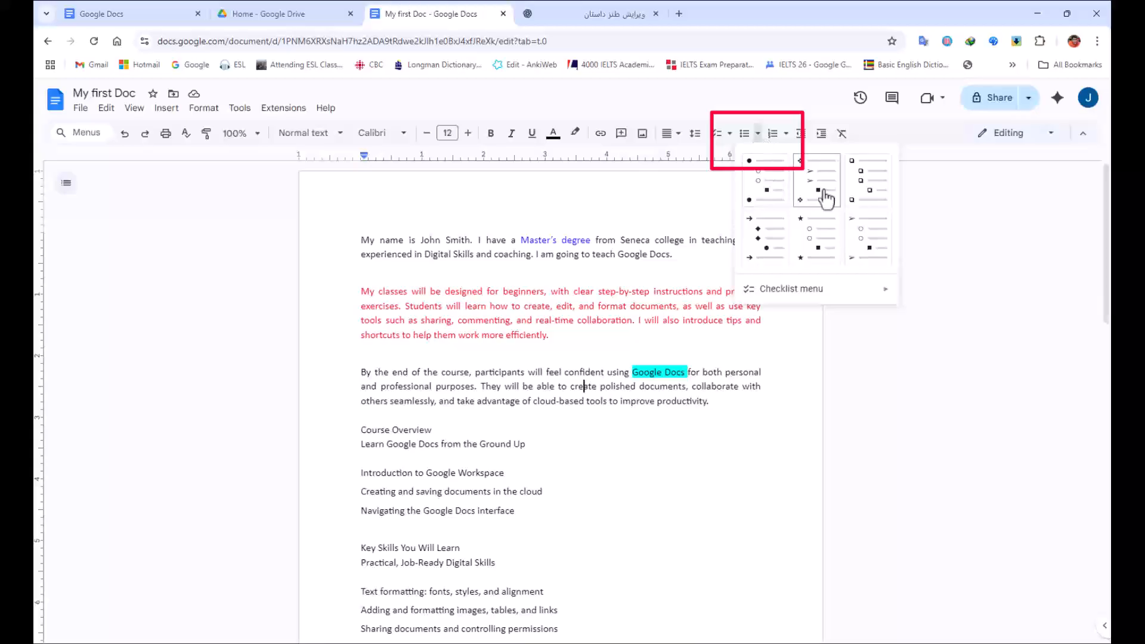
Turn the three lines from "Introduction to Google Workspace" to "Navigating the Google Docs interface" into a round-bullet list.
{"action": "left_click", "coordinate": [620, 226]}
{"action": "scroll", "coordinate": [391, 457], "scroll_direction": "down", "scroll_amount": 3}
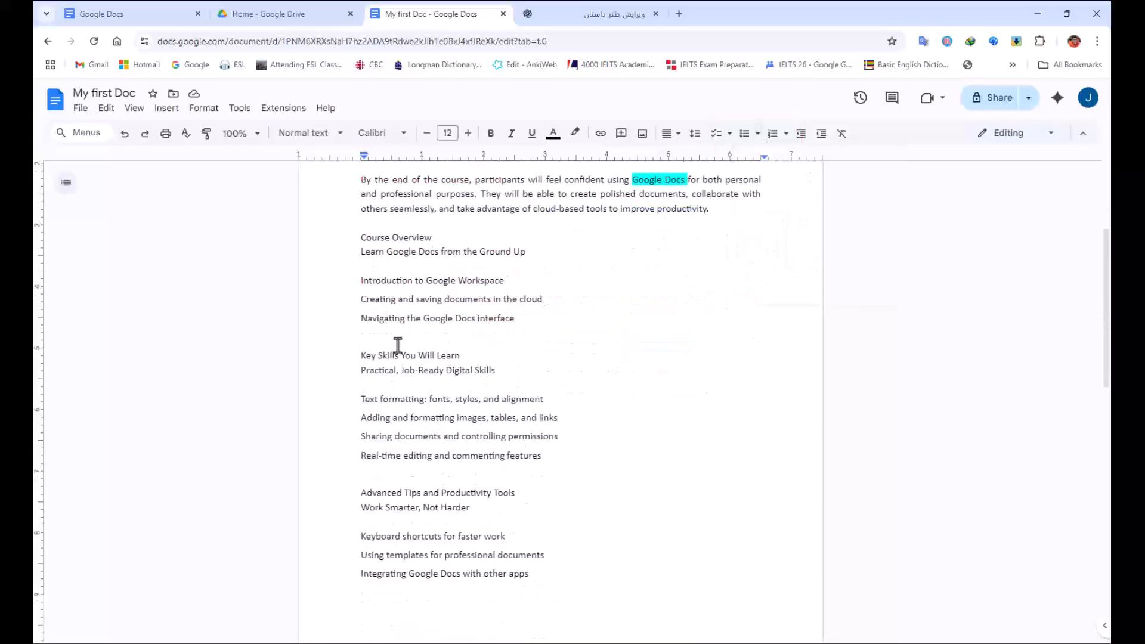
{"action": "left_click_drag", "start_coordinate": [360, 279], "coordinate": [528, 316]}
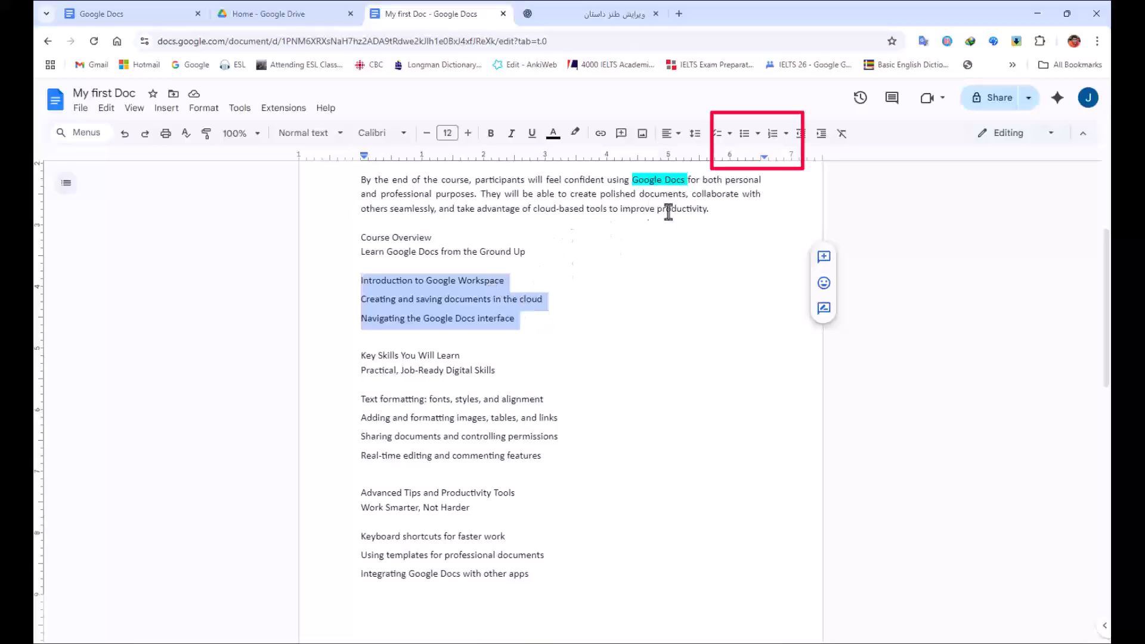
{"action": "left_click", "coordinate": [757, 134]}
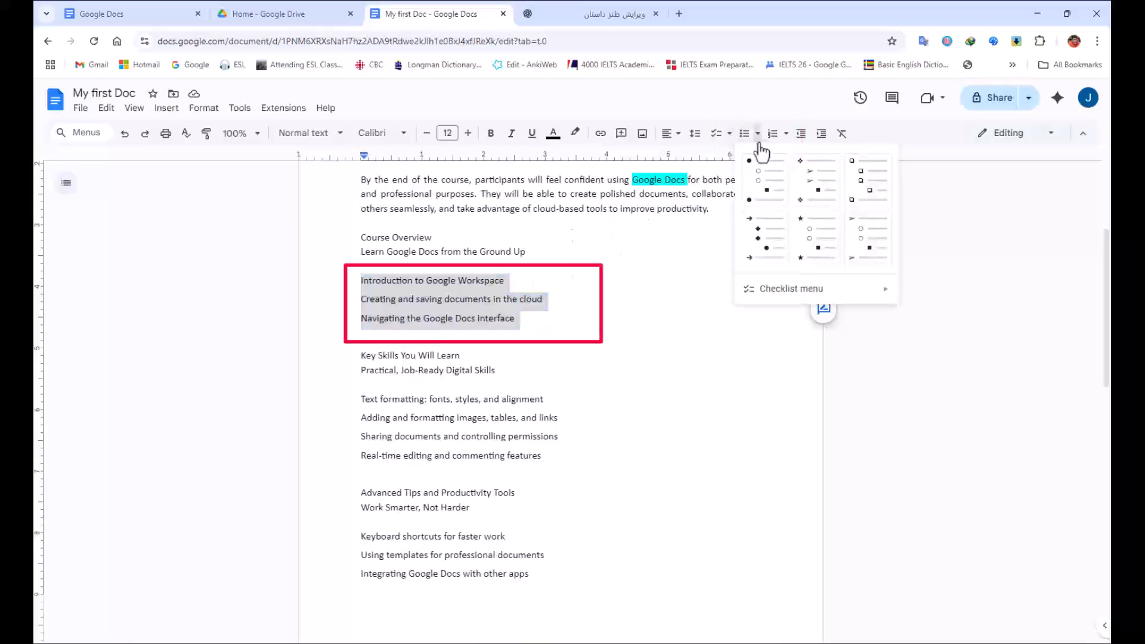
{"action": "left_click", "coordinate": [767, 192]}
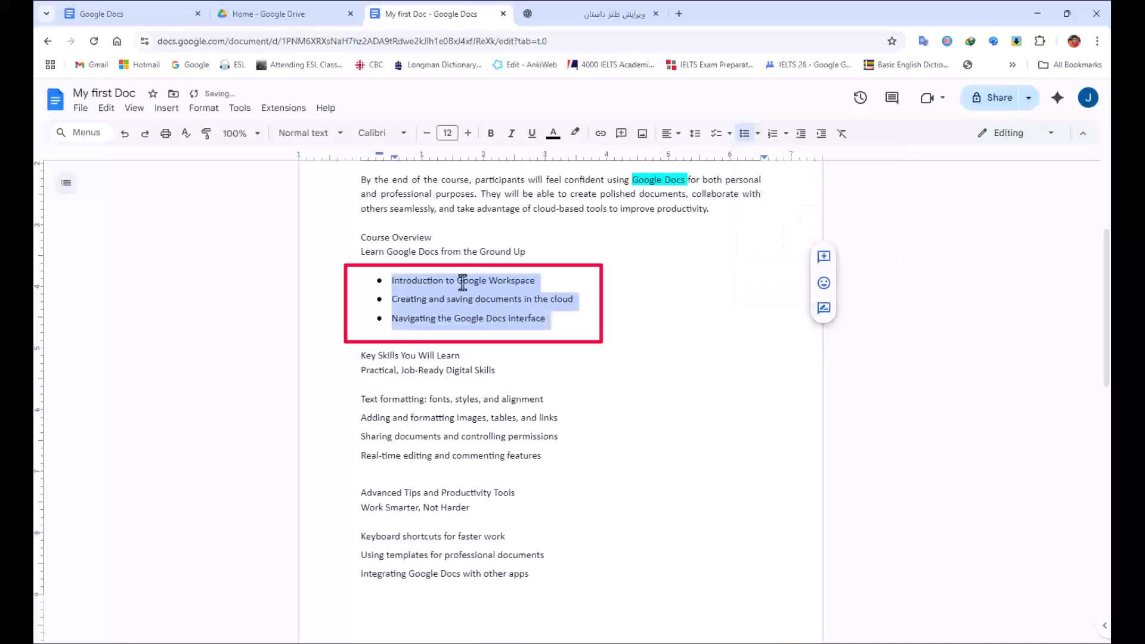
Try the diamond and checkbox bullet styles on the three Course Overview items.
{"action": "left_click", "coordinate": [757, 137]}
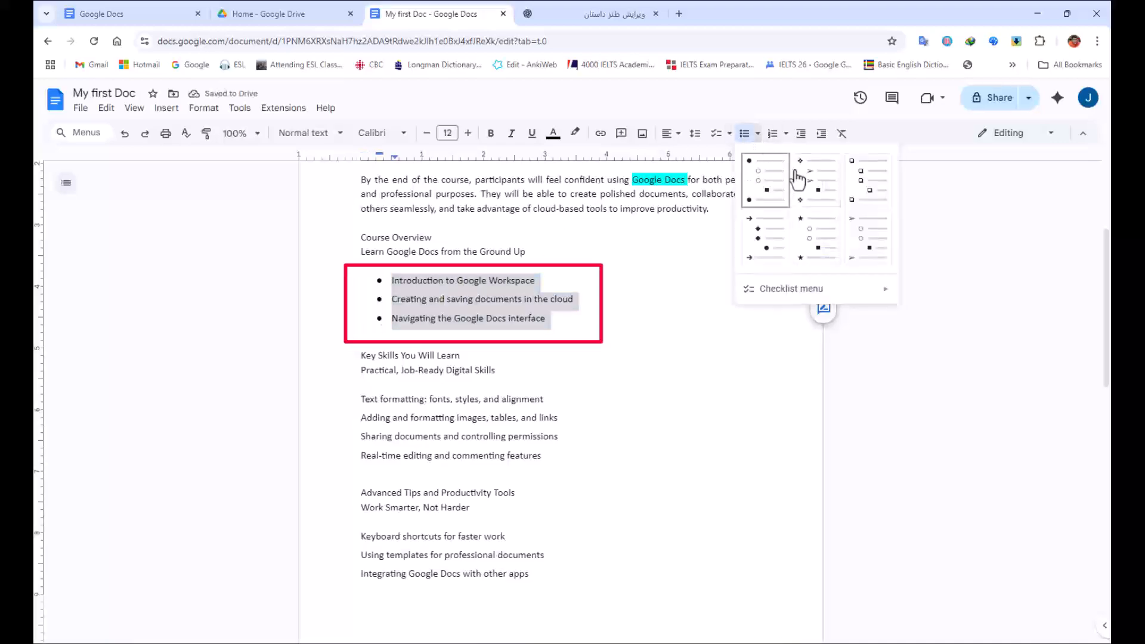
{"action": "left_click", "coordinate": [820, 194]}
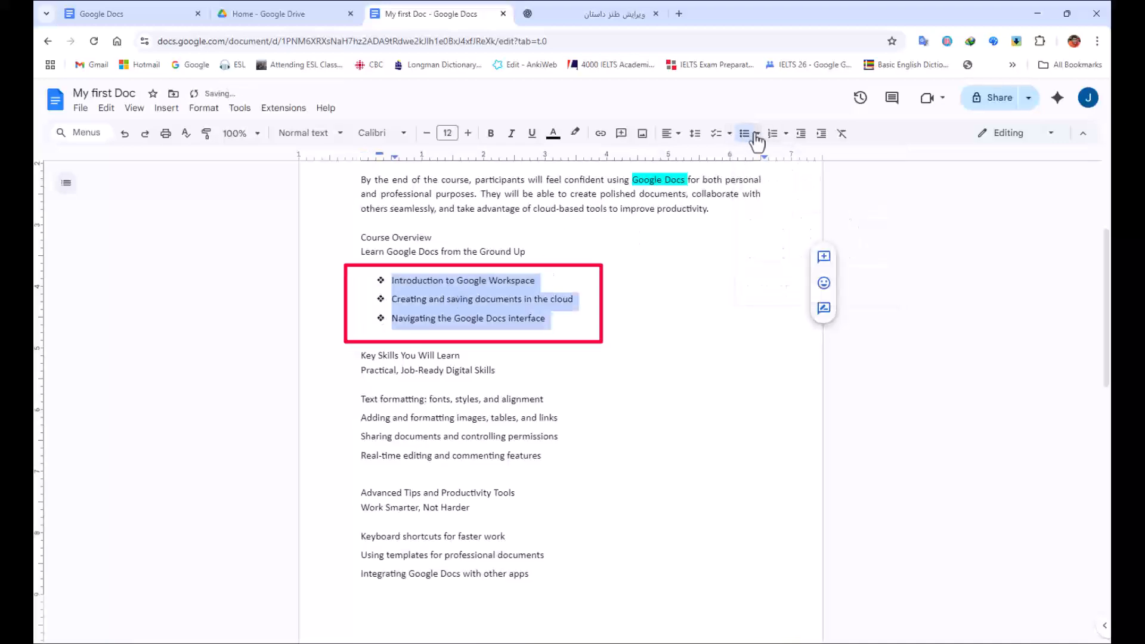
{"action": "left_click", "coordinate": [730, 134]}
{"action": "left_click", "coordinate": [860, 179]}
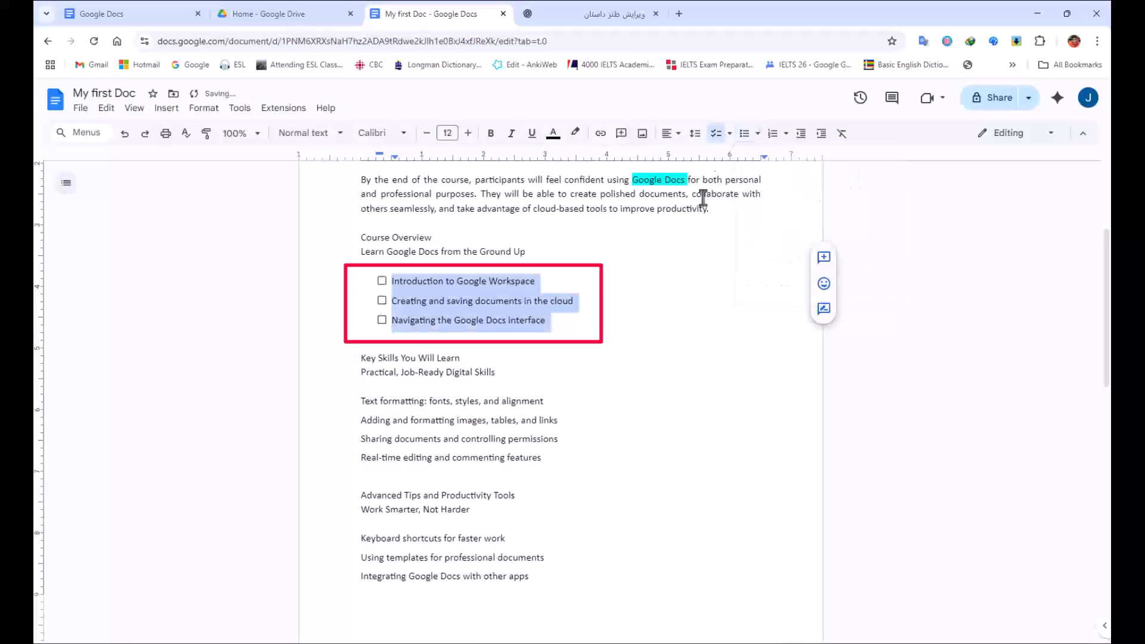
{"action": "left_click", "coordinate": [729, 135]}
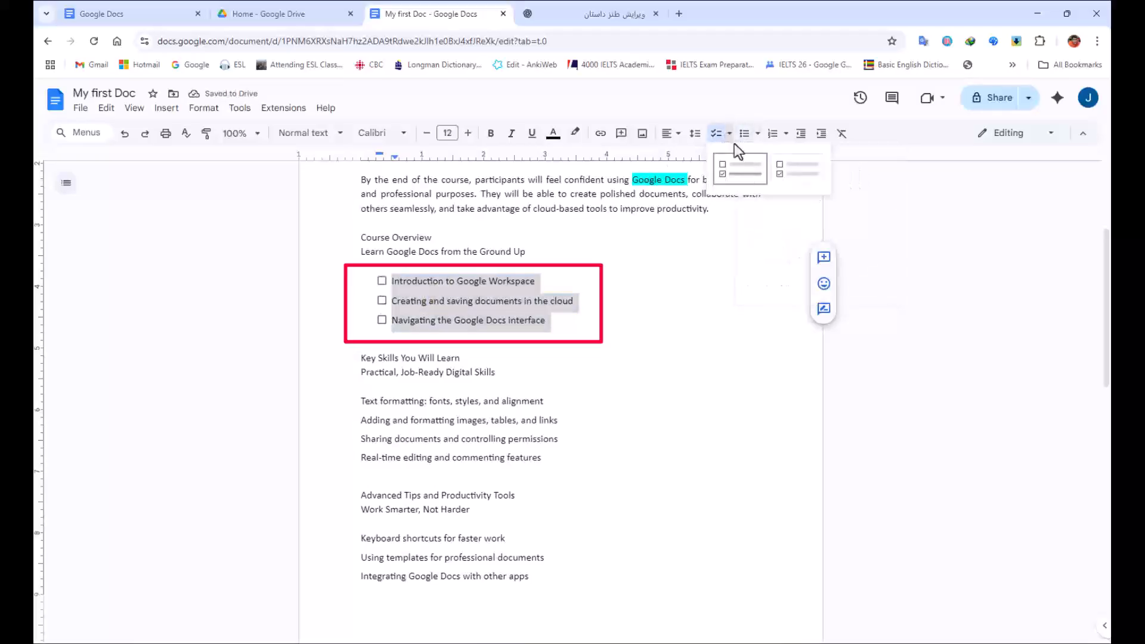
Try the arrow, star and arrowhead bullet styles on the three Course Overview items.
{"action": "left_click", "coordinate": [757, 133]}
{"action": "left_click", "coordinate": [765, 255]}
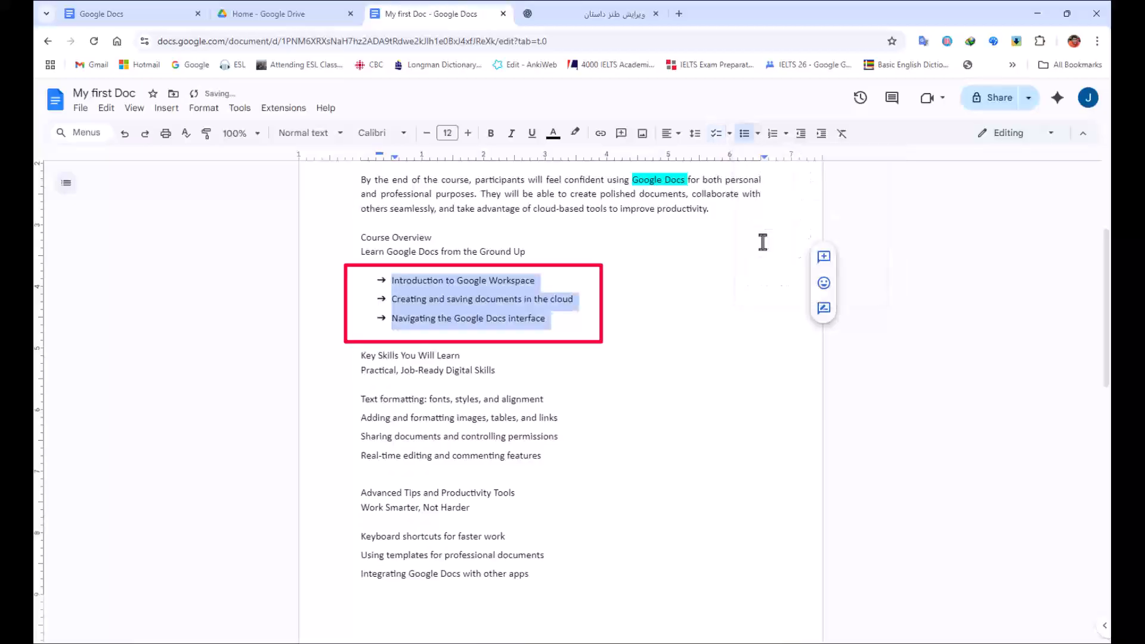
{"action": "left_click", "coordinate": [758, 135]}
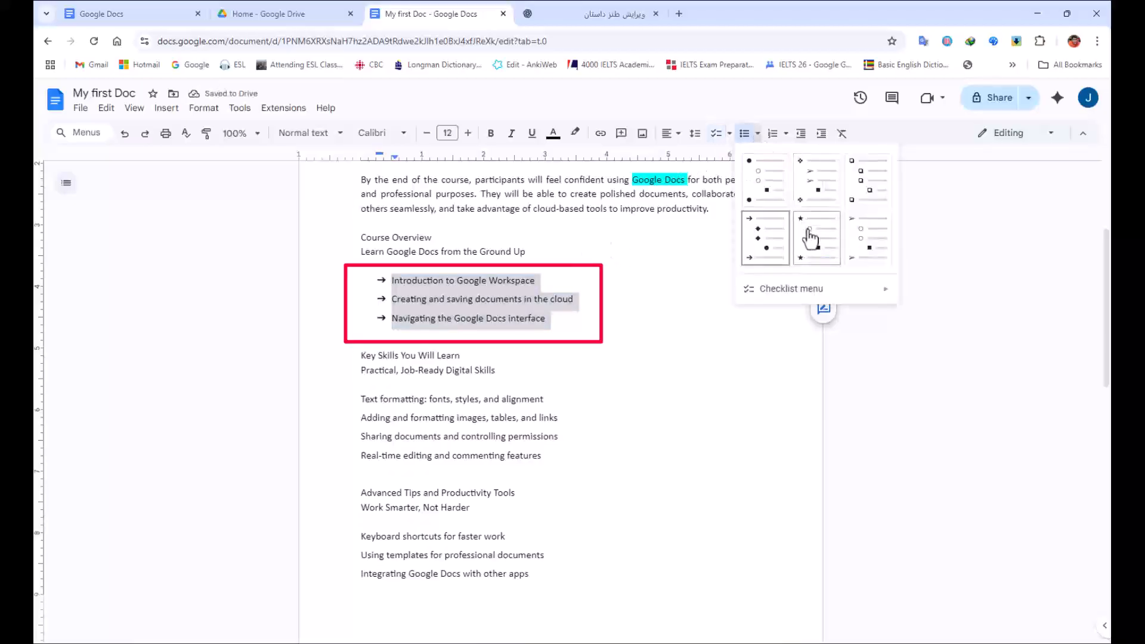
{"action": "left_click", "coordinate": [816, 238]}
{"action": "left_click", "coordinate": [757, 135]}
{"action": "left_click", "coordinate": [860, 236]}
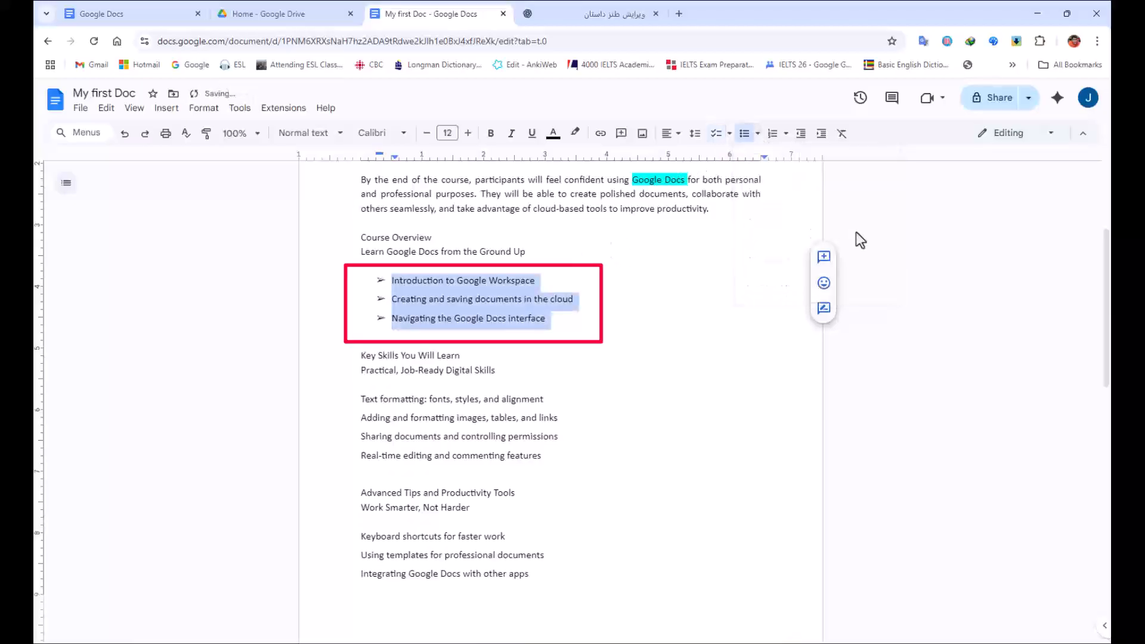
Set the three Course Overview items back to the round-bullet style and deselect them.
{"action": "left_click", "coordinate": [758, 135]}
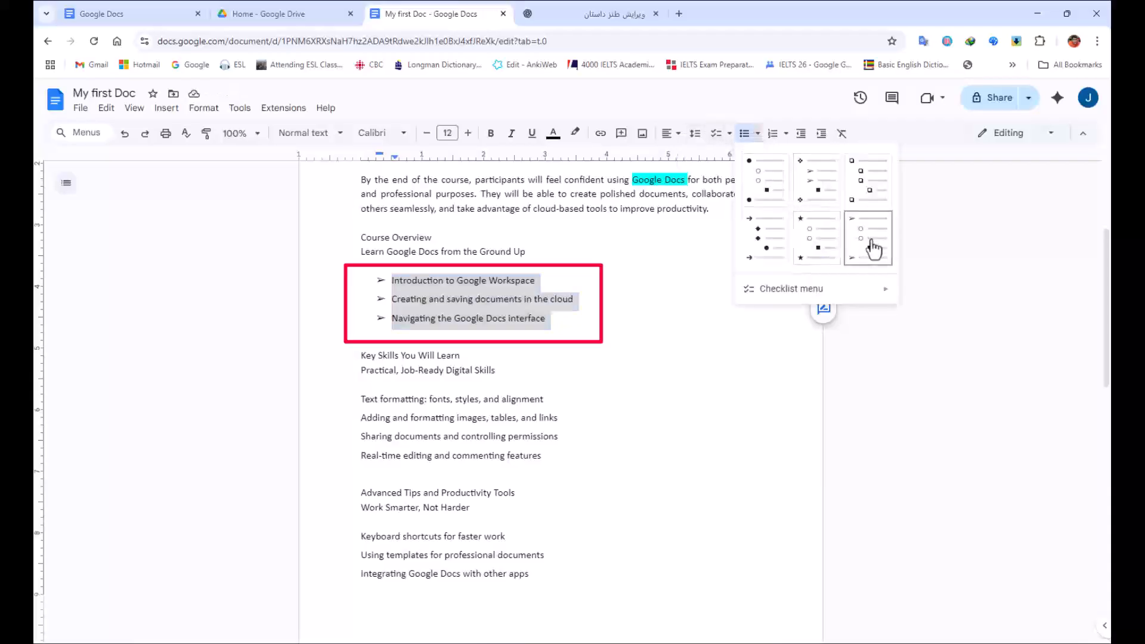
{"action": "left_click", "coordinate": [761, 173]}
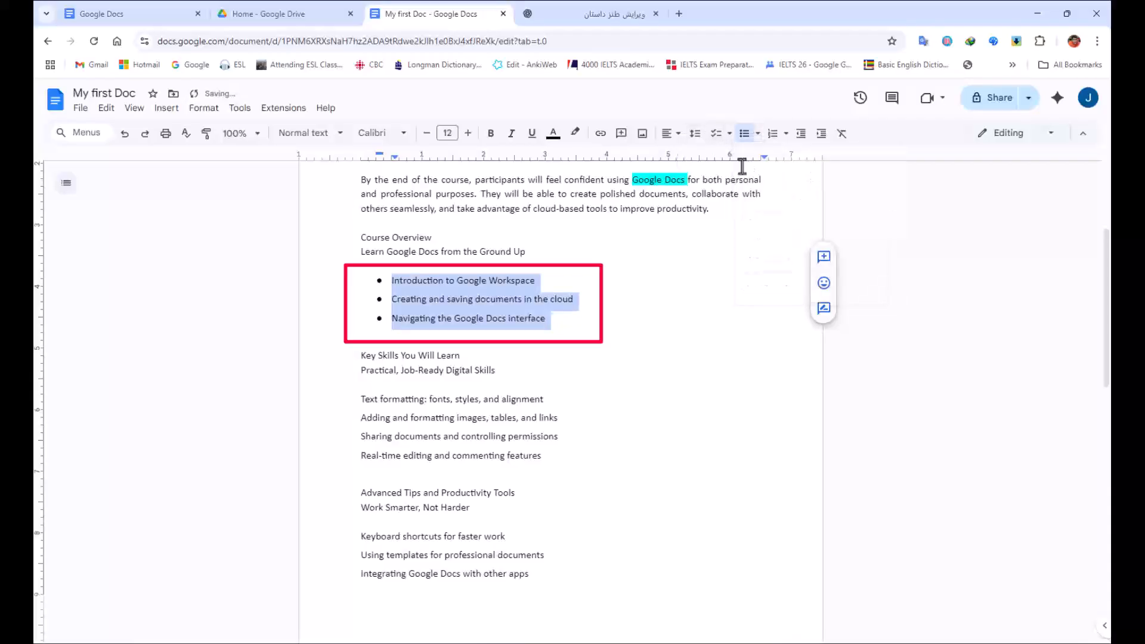
{"action": "left_click", "coordinate": [456, 299]}
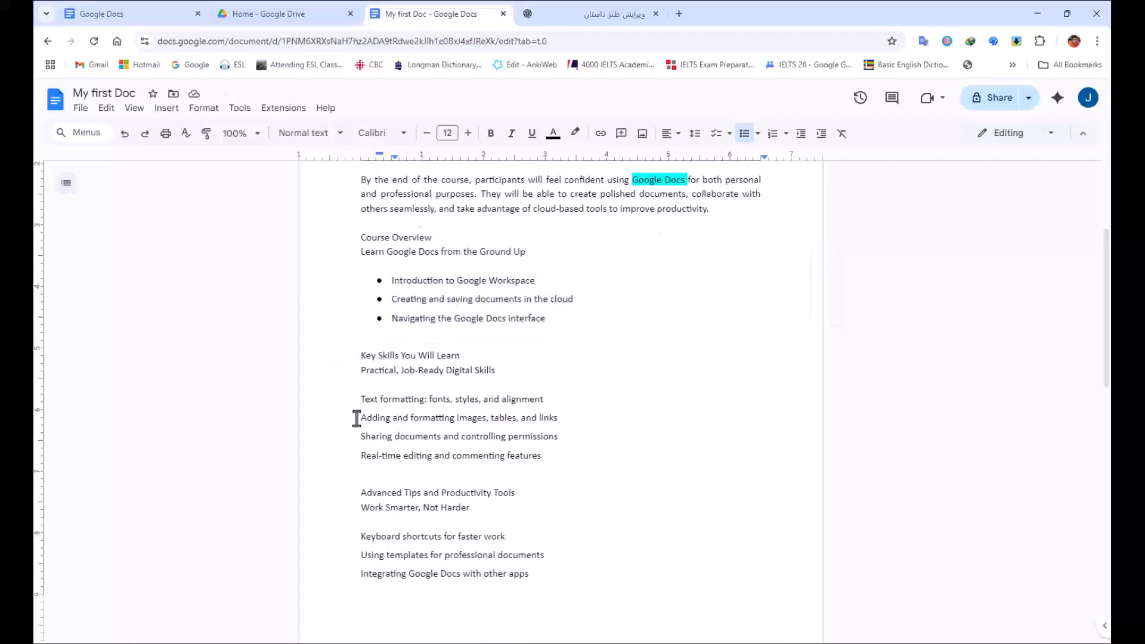
{"action": "left_click_drag", "start_coordinate": [356, 399], "coordinate": [557, 455]}
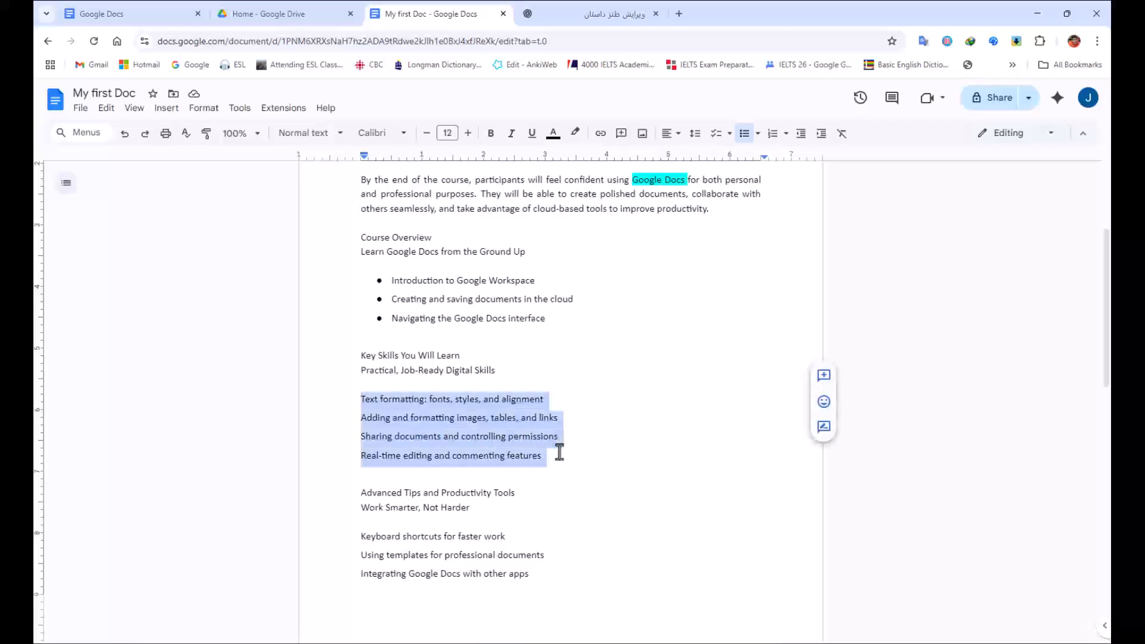
{"action": "left_click", "coordinate": [757, 133]}
{"action": "left_click", "coordinate": [418, 293]}
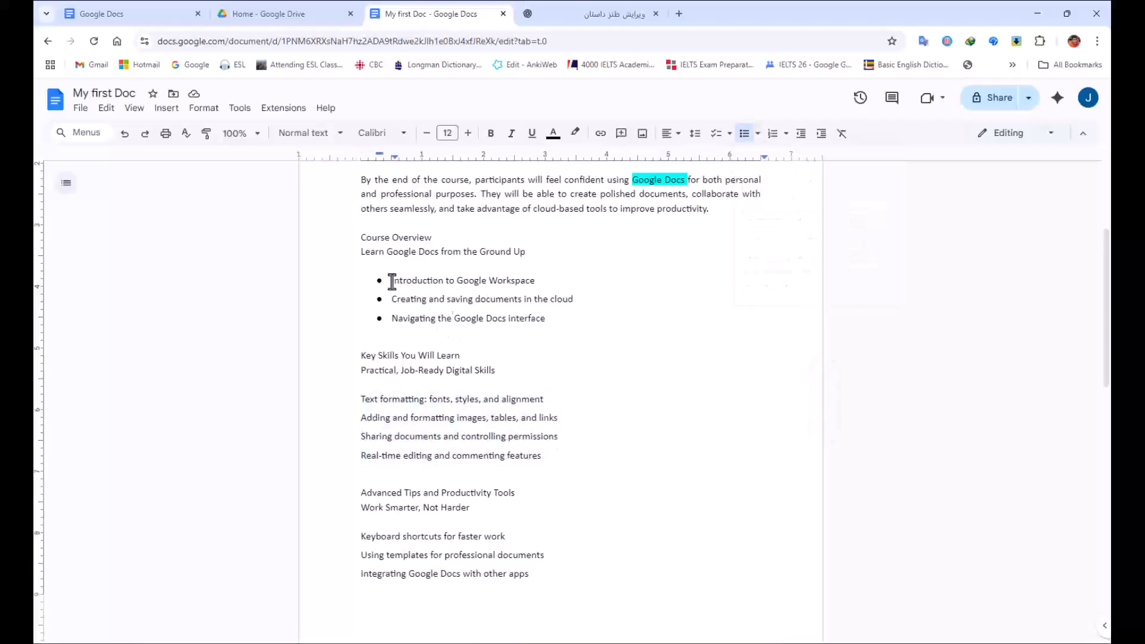
Copy the bullet format of "Introduction to Google Workspace" onto the items under Key Skills and Advanced Tips, including "Offline access and backup strategies".
{"action": "triple_click", "coordinate": [410, 286]}
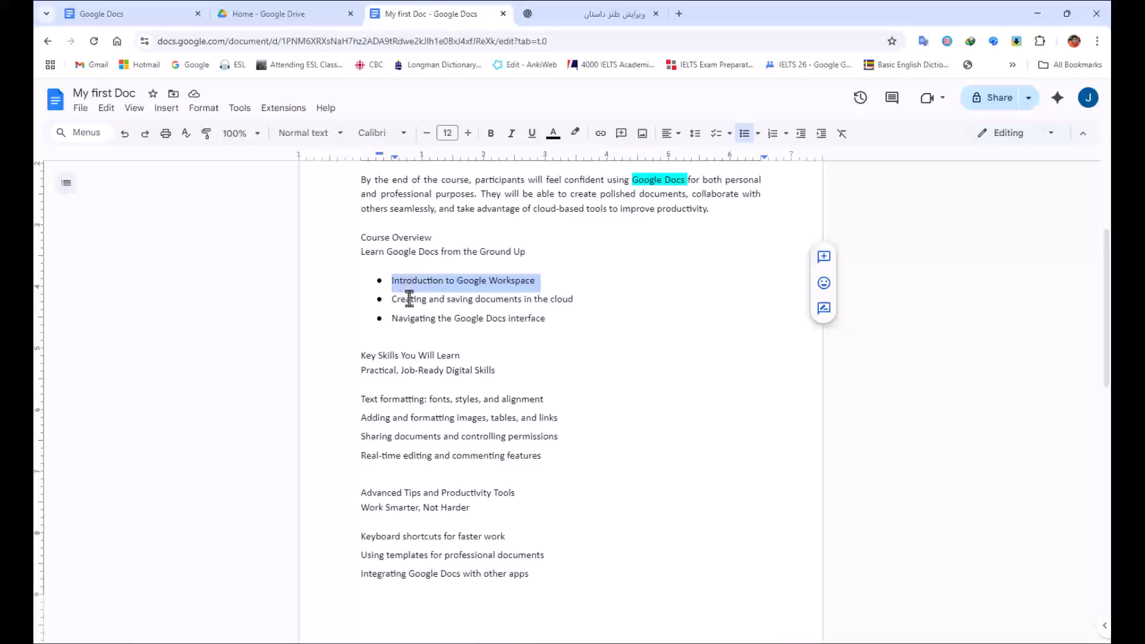
{"action": "left_click", "coordinate": [206, 133]}
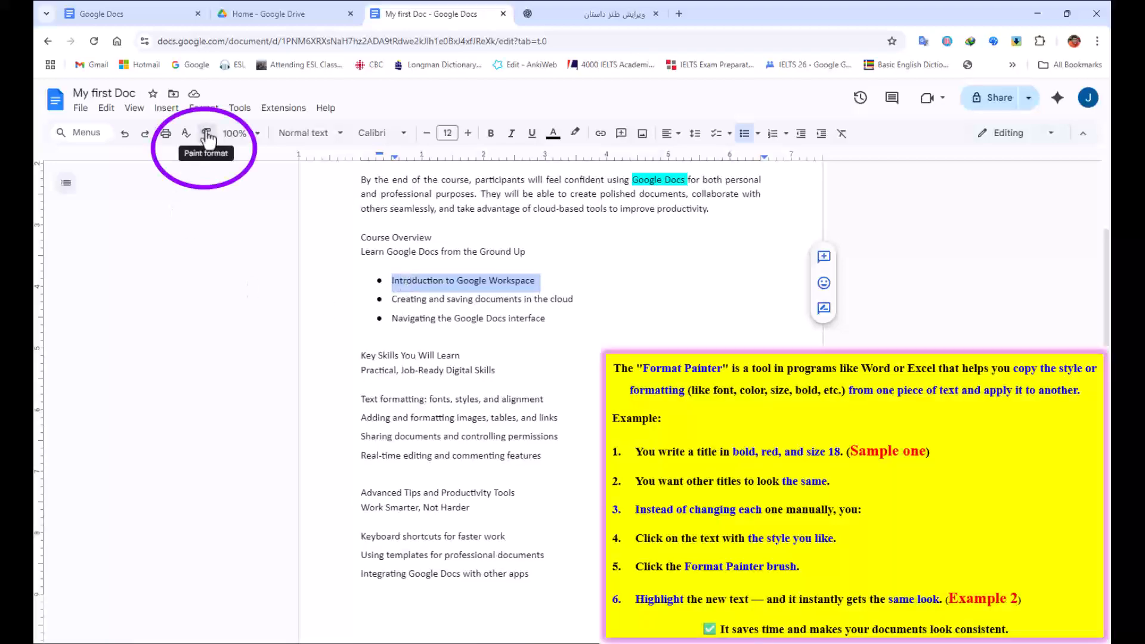
{"action": "left_click_drag", "start_coordinate": [361, 399], "coordinate": [573, 458]}
{"action": "left_click_drag", "start_coordinate": [365, 535], "coordinate": [567, 584]}
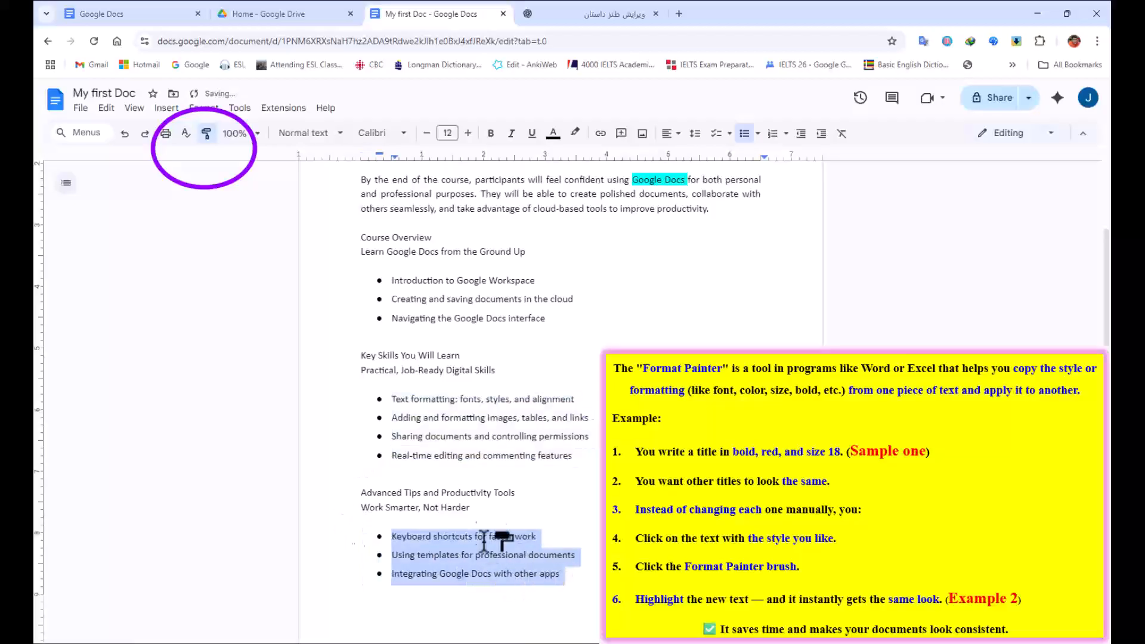
{"action": "scroll", "coordinate": [450, 525], "scroll_direction": "down", "scroll_amount": 4}
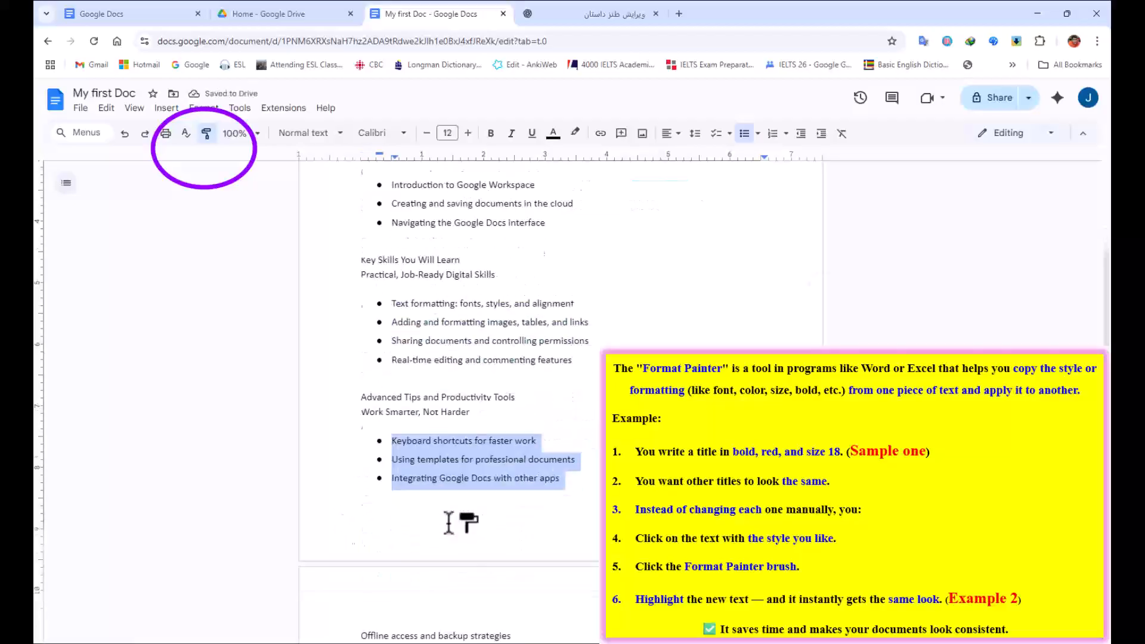
{"action": "left_click_drag", "start_coordinate": [361, 476], "coordinate": [523, 489]}
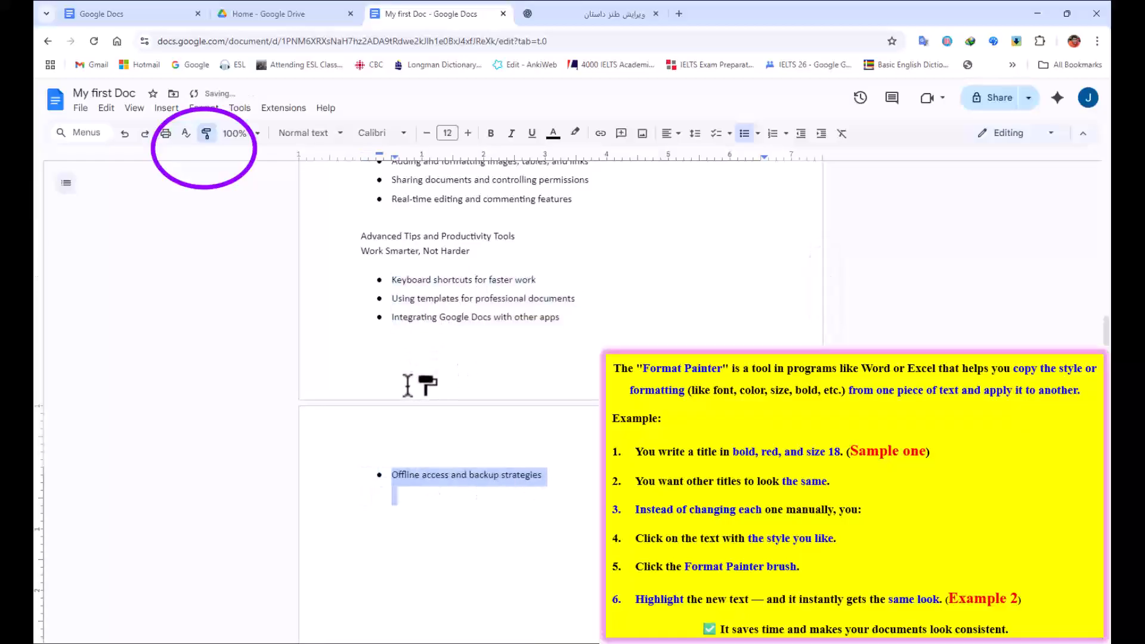
Format the "Course Overview" heading as a numbered list item using the 1., a., i. numbering style.
{"action": "scroll", "coordinate": [402, 389], "scroll_direction": "up", "scroll_amount": 3}
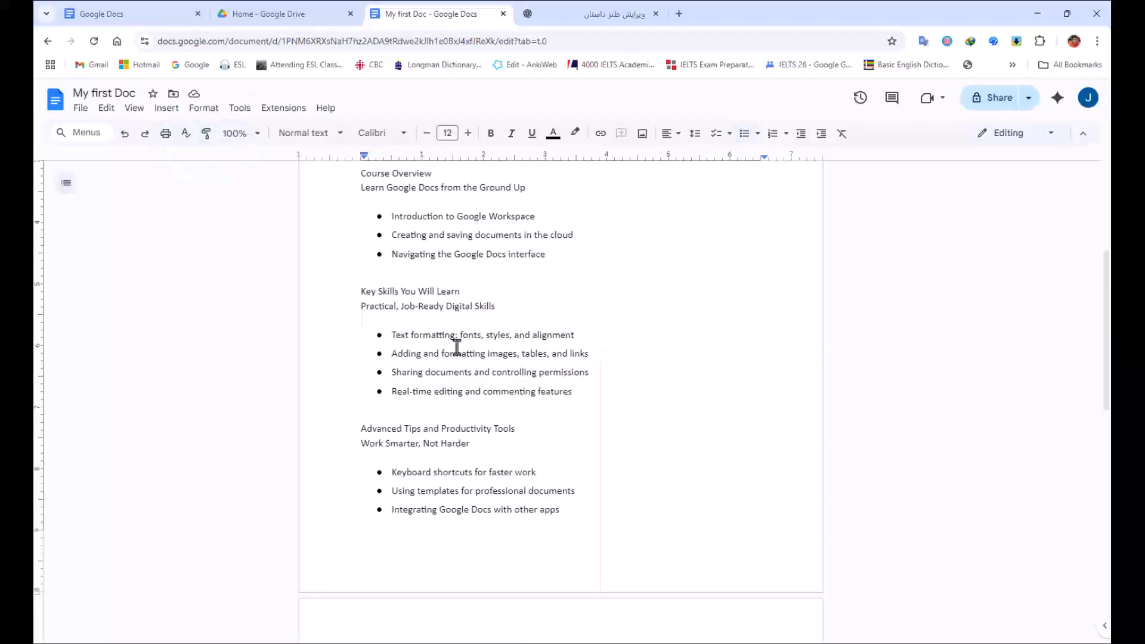
{"action": "scroll", "coordinate": [460, 340], "scroll_direction": "up", "scroll_amount": 3}
{"action": "triple_click", "coordinate": [409, 366]}
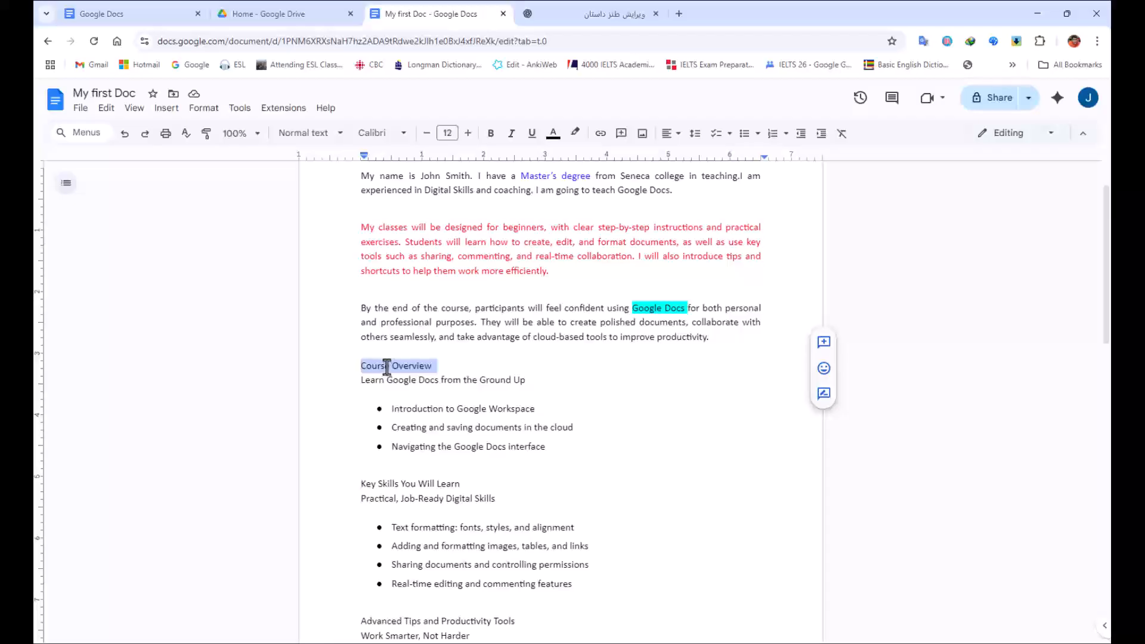
{"action": "left_click", "coordinate": [786, 134]}
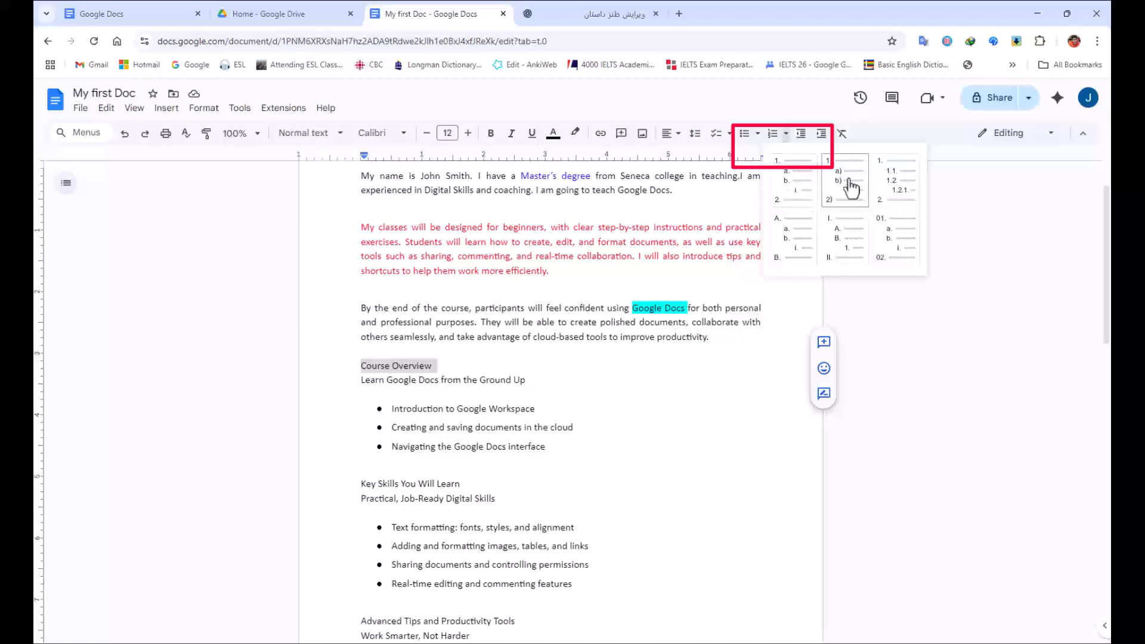
{"action": "left_click", "coordinate": [802, 178]}
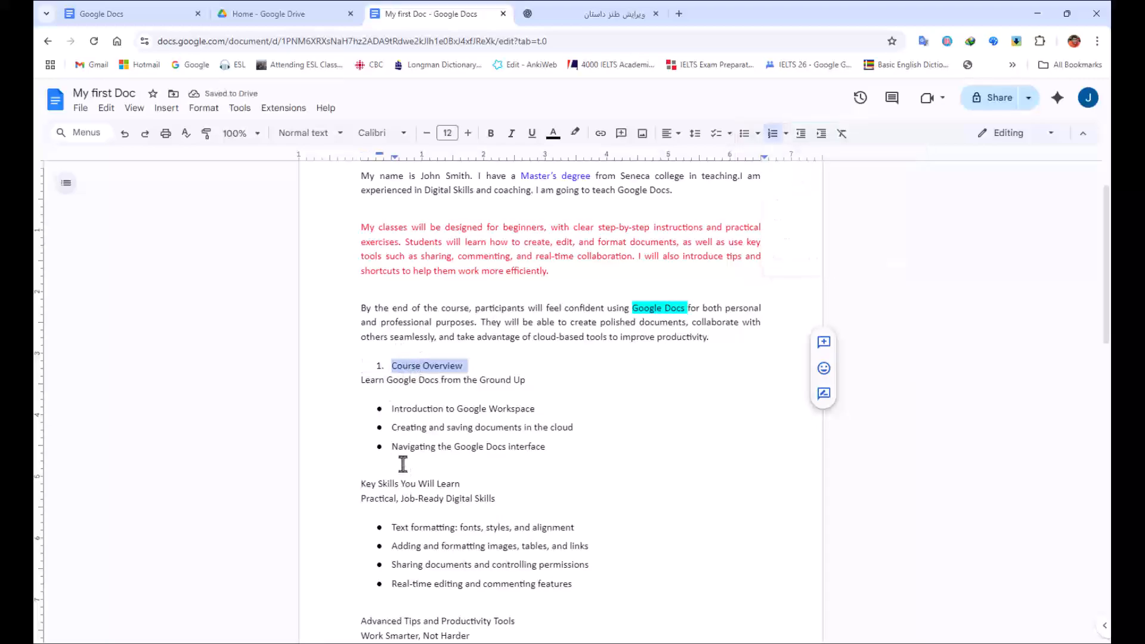
Copy the numbering format of "Course Overview" onto "Key Skills You Will Learn", "Advanced Tips and Productivity Tools" and "Work Smarter, Not Harder".
{"action": "left_click", "coordinate": [206, 133]}
{"action": "left_click_drag", "start_coordinate": [363, 485], "coordinate": [504, 485]}
{"action": "scroll", "coordinate": [381, 484], "scroll_direction": "down", "scroll_amount": 3}
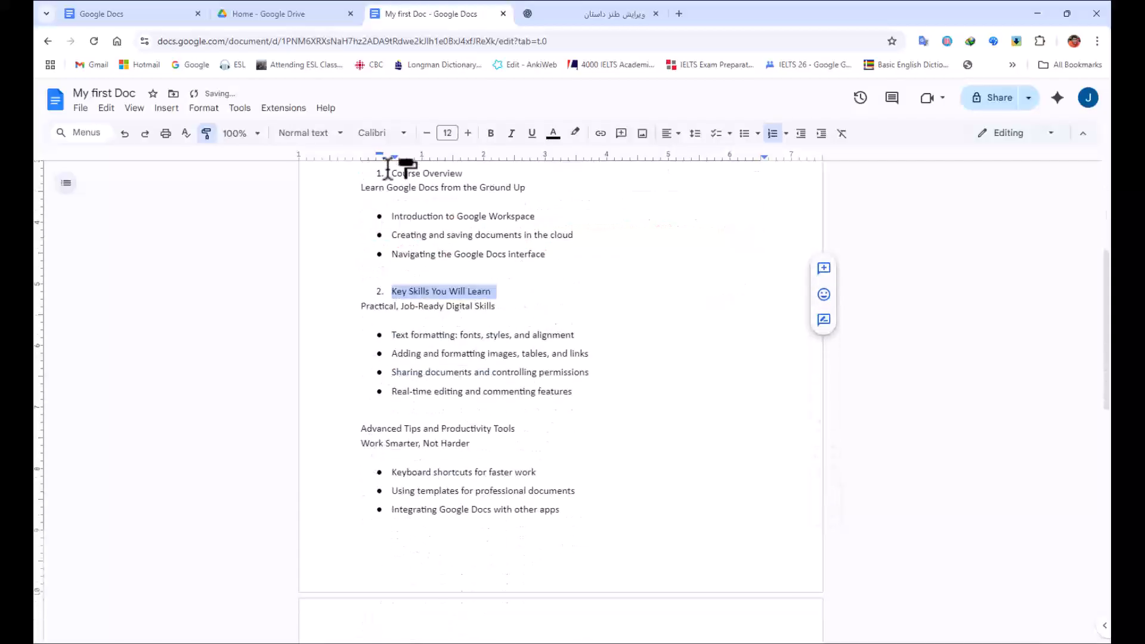
{"action": "left_click_drag", "start_coordinate": [361, 428], "coordinate": [549, 429]}
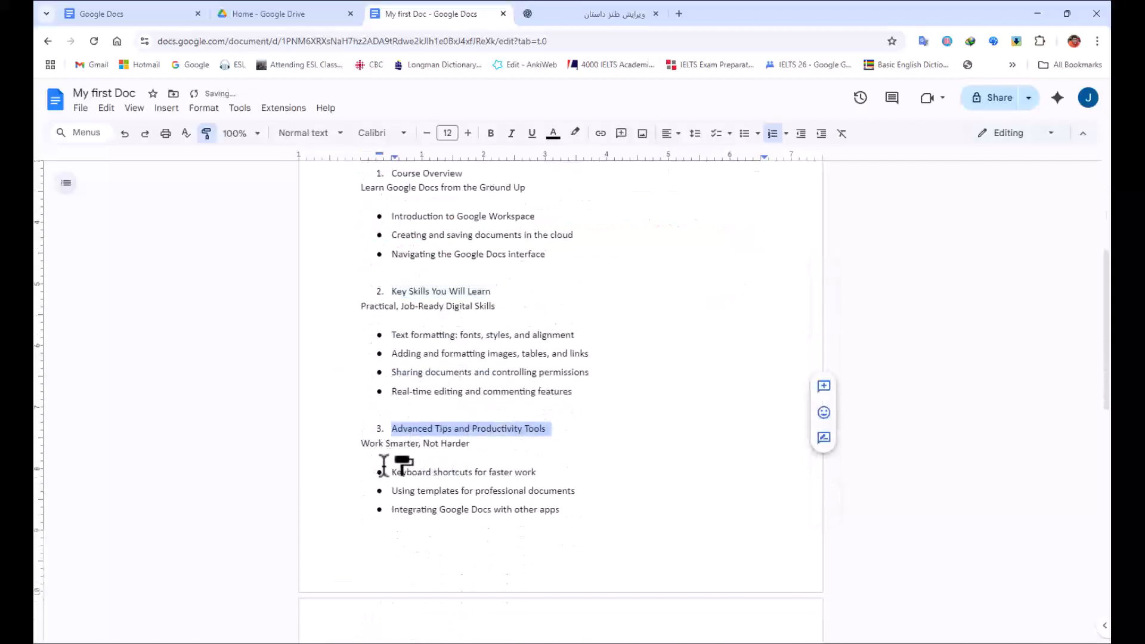
{"action": "mouse_move", "coordinate": [364, 445]}
{"action": "left_mouse_down"}
{"action": "mouse_move", "coordinate": [488, 448]}
{"action": "mouse_move", "coordinate": [473, 449]}
{"action": "left_mouse_up"}
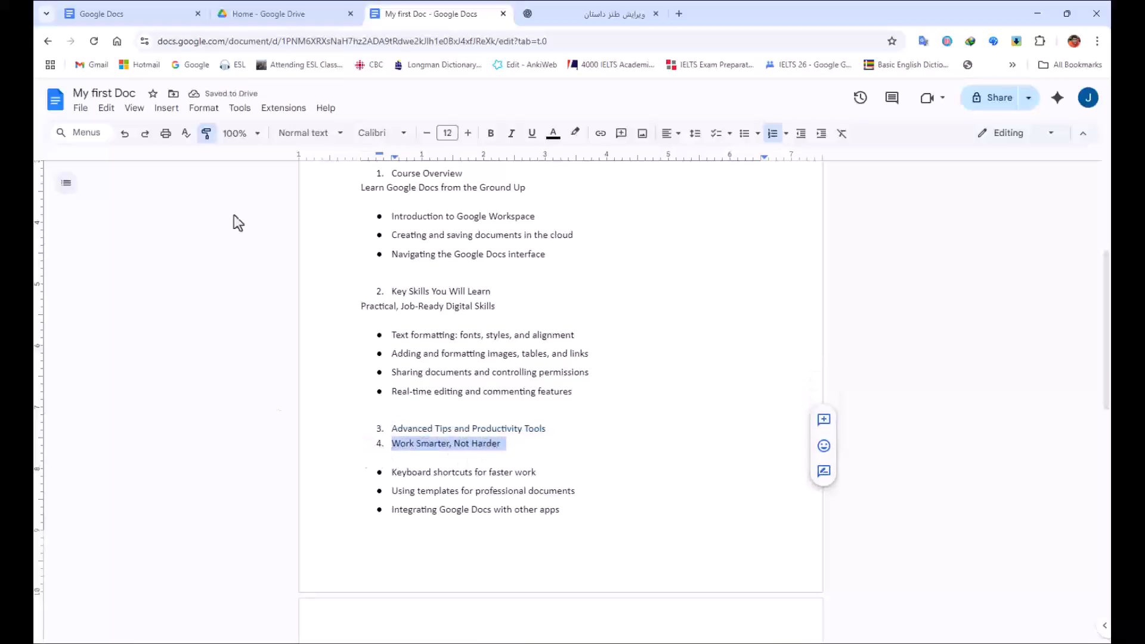
{"action": "left_click", "coordinate": [206, 134]}
Remove the numbering from the "Work Smarter, Not Harder" line and deselect it.
{"action": "left_click", "coordinate": [413, 445]}
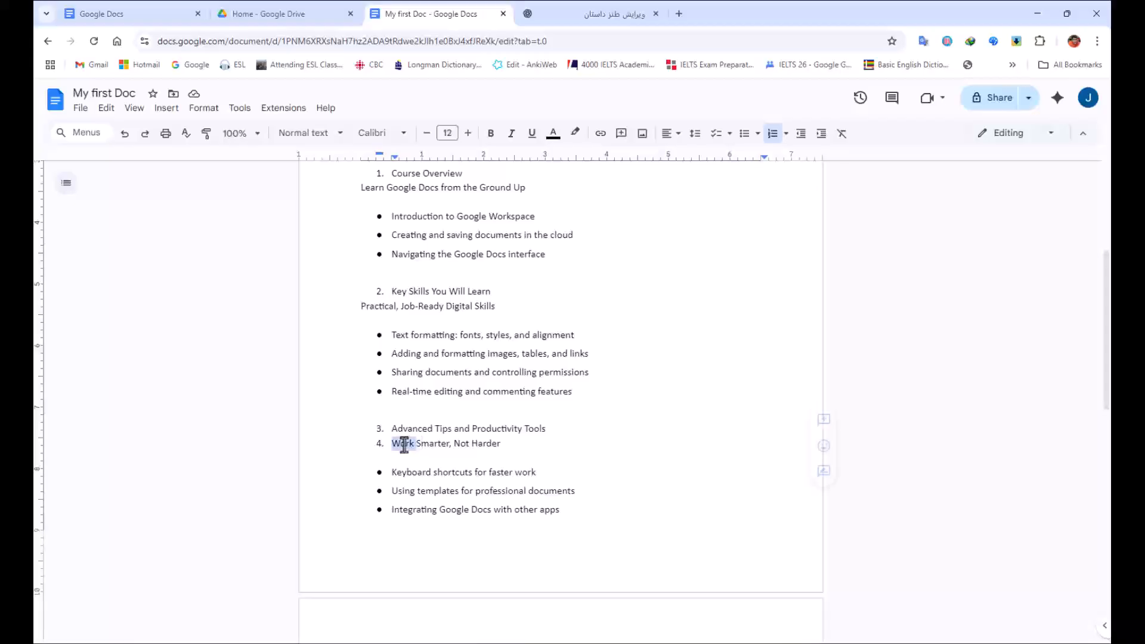
{"action": "triple_click", "coordinate": [406, 445]}
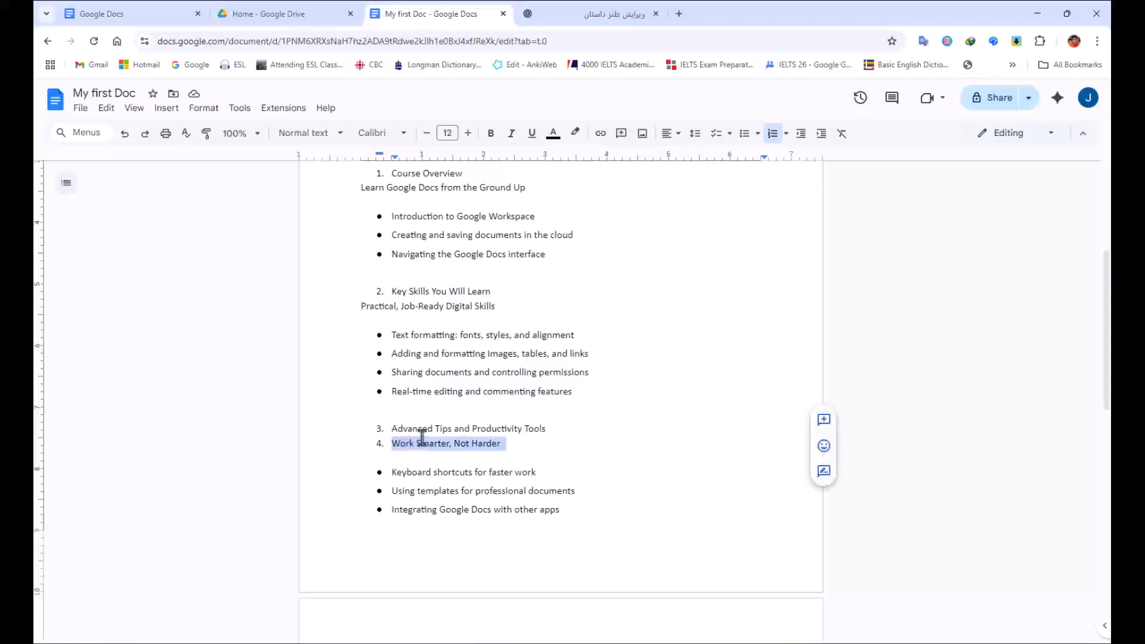
{"action": "left_click", "coordinate": [773, 134]}
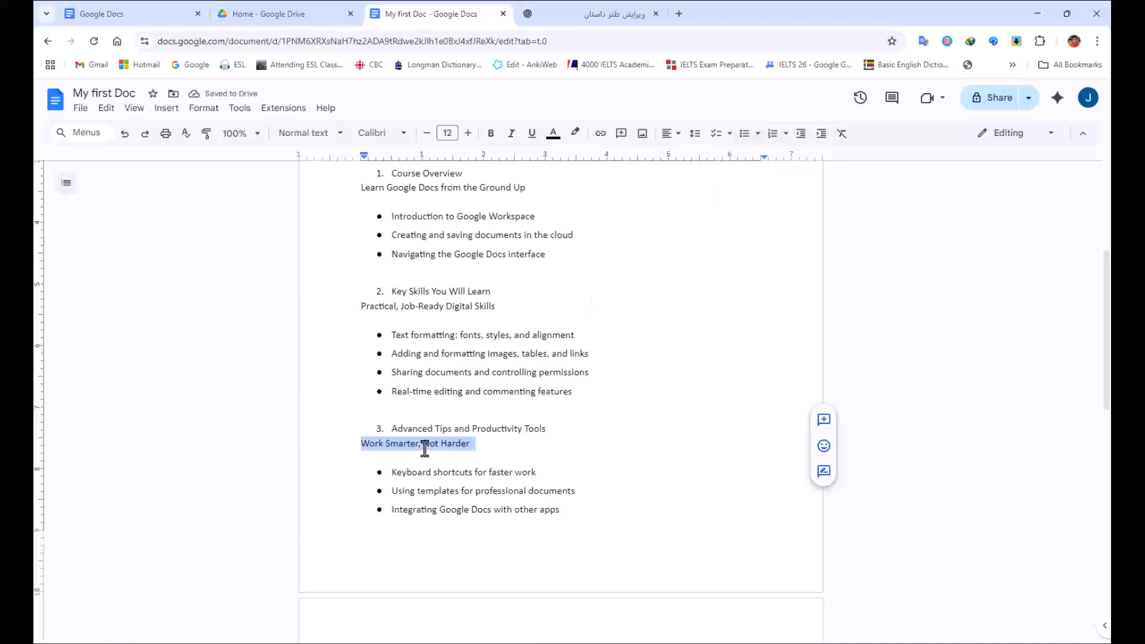
{"action": "left_click", "coordinate": [592, 340]}
{"action": "scroll", "coordinate": [593, 340], "scroll_direction": "up", "scroll_amount": 5}
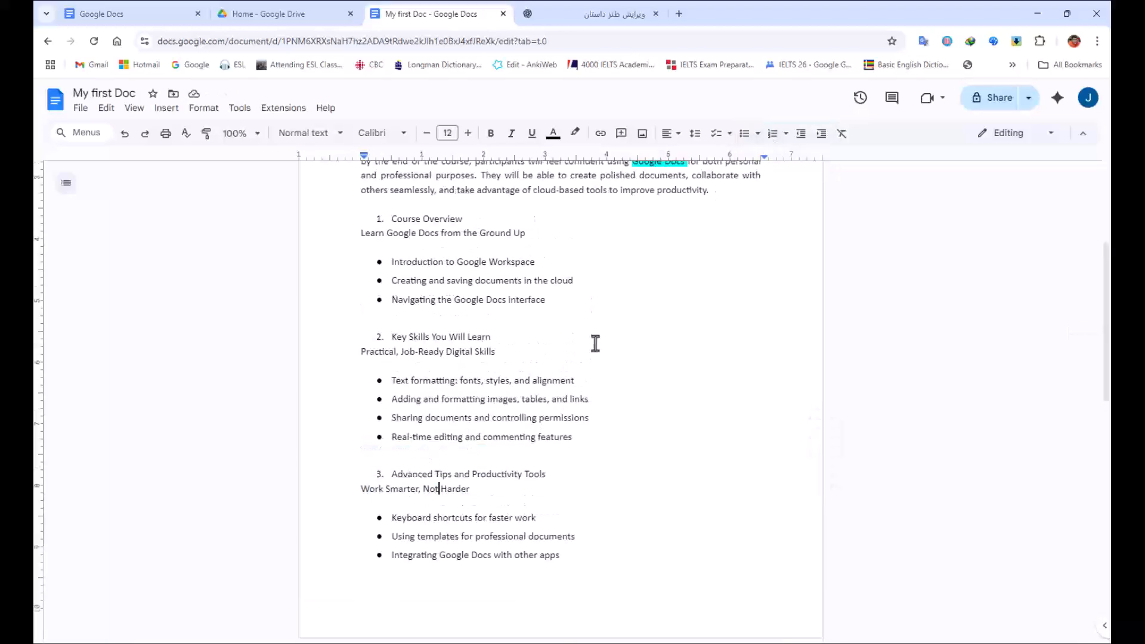
{"action": "left_click", "coordinate": [785, 133]}
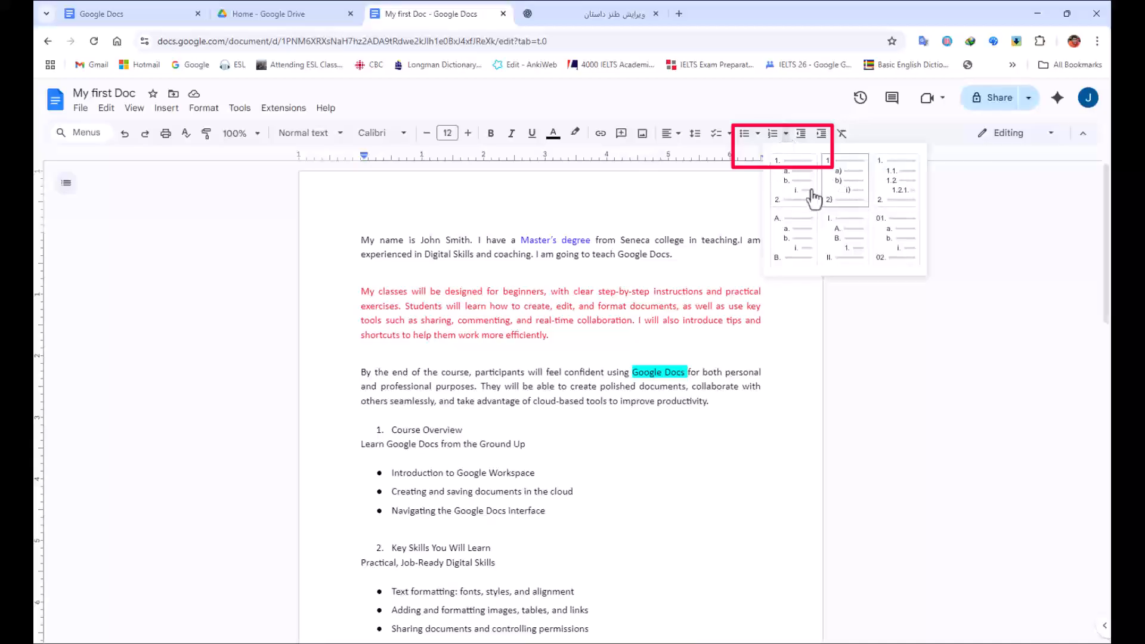
{"action": "scroll", "coordinate": [541, 473], "scroll_direction": "down", "scroll_amount": 3}
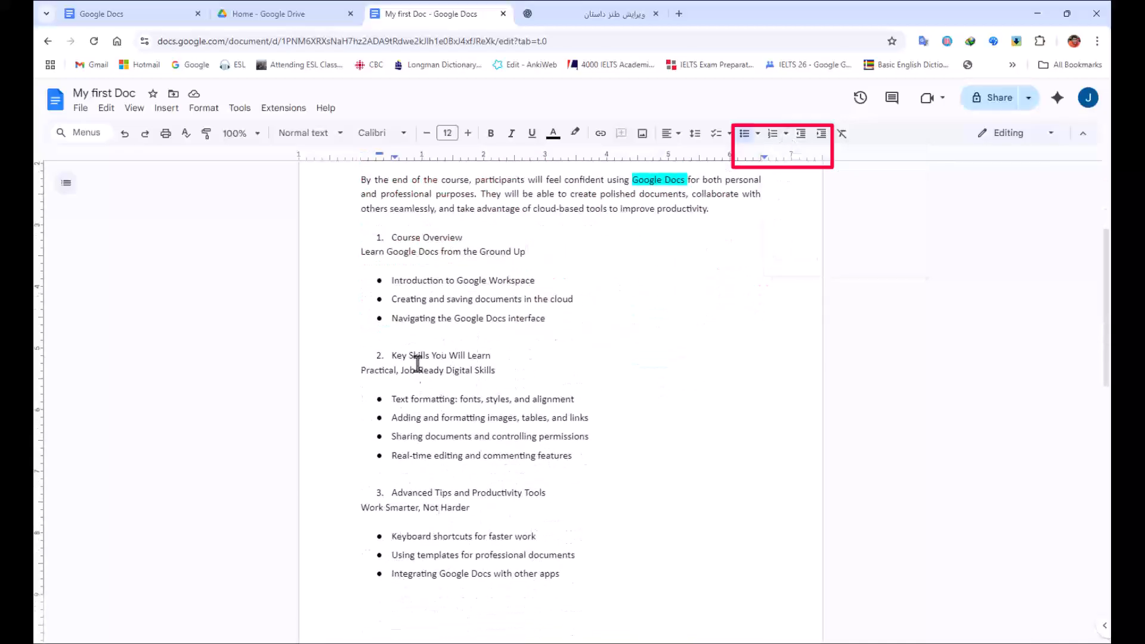
Create a 1., a., i. numbered list below "Offline access and backup strategies" with "Blue color", "Red color" and "Yellow color", and end the list.
{"action": "scroll", "coordinate": [471, 468], "scroll_direction": "down", "scroll_amount": 6}
{"action": "left_click", "coordinate": [455, 428]}
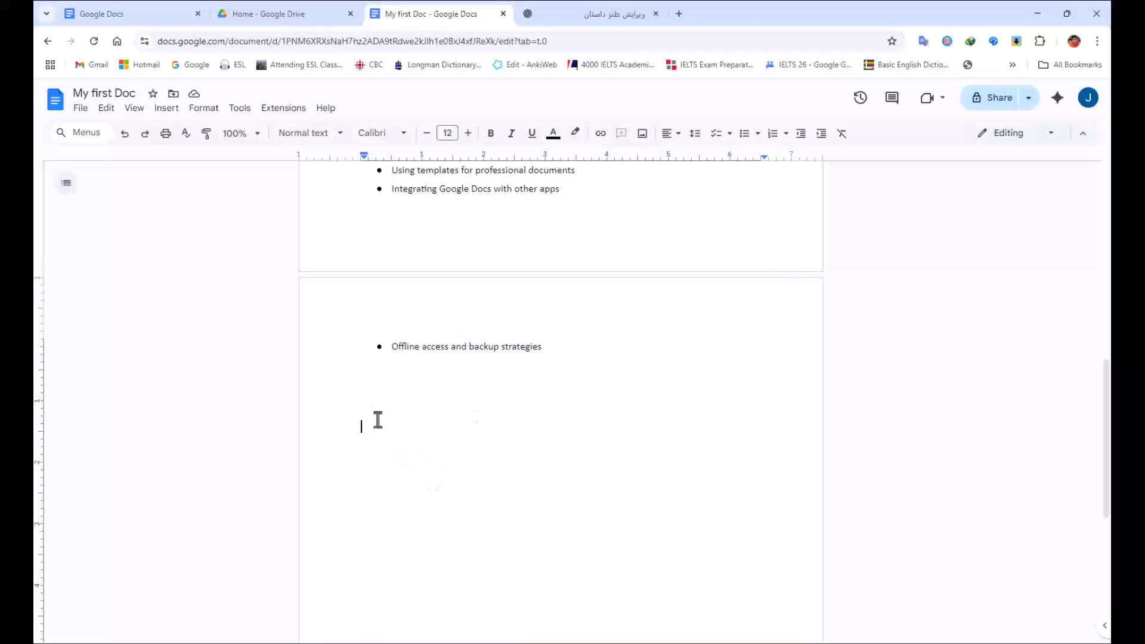
{"action": "left_click", "coordinate": [786, 134]}
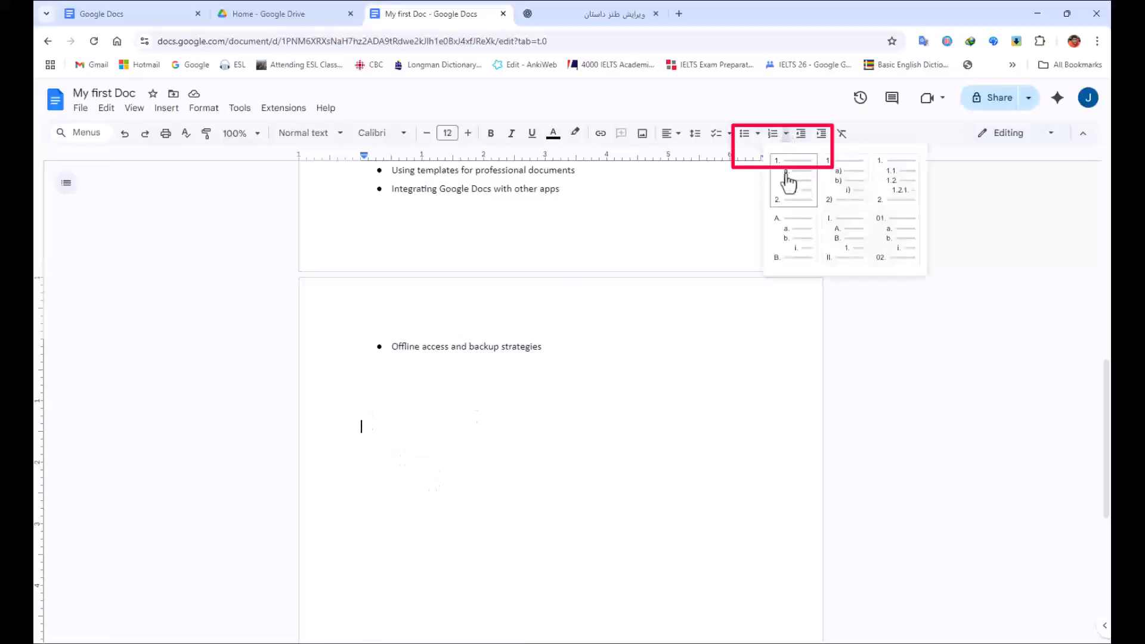
{"action": "left_click", "coordinate": [775, 182]}
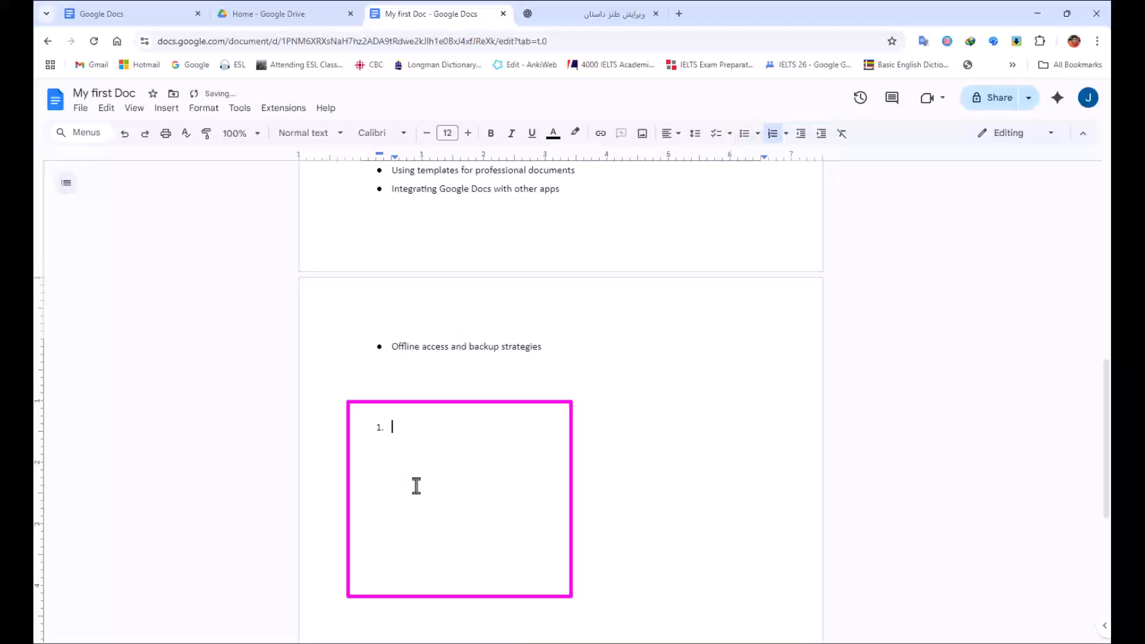
{"action": "type", "text": "Bl"}
{"action": "type", "text": "Red color"}
{"action": "key", "text": "Return"}
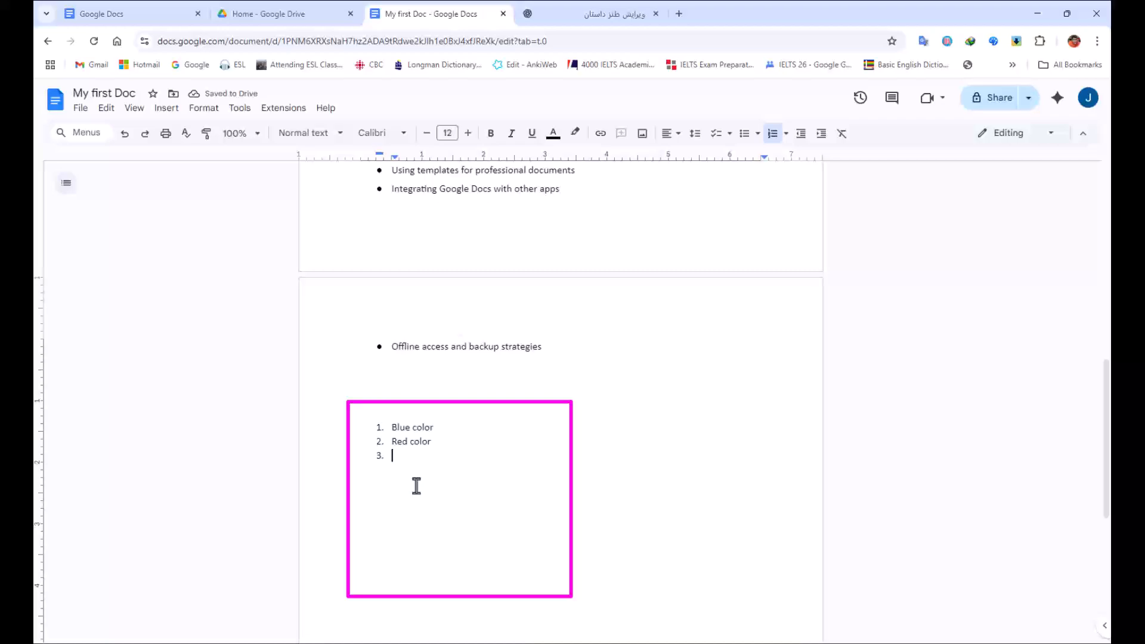
{"action": "type", "text": "Yellow color"}
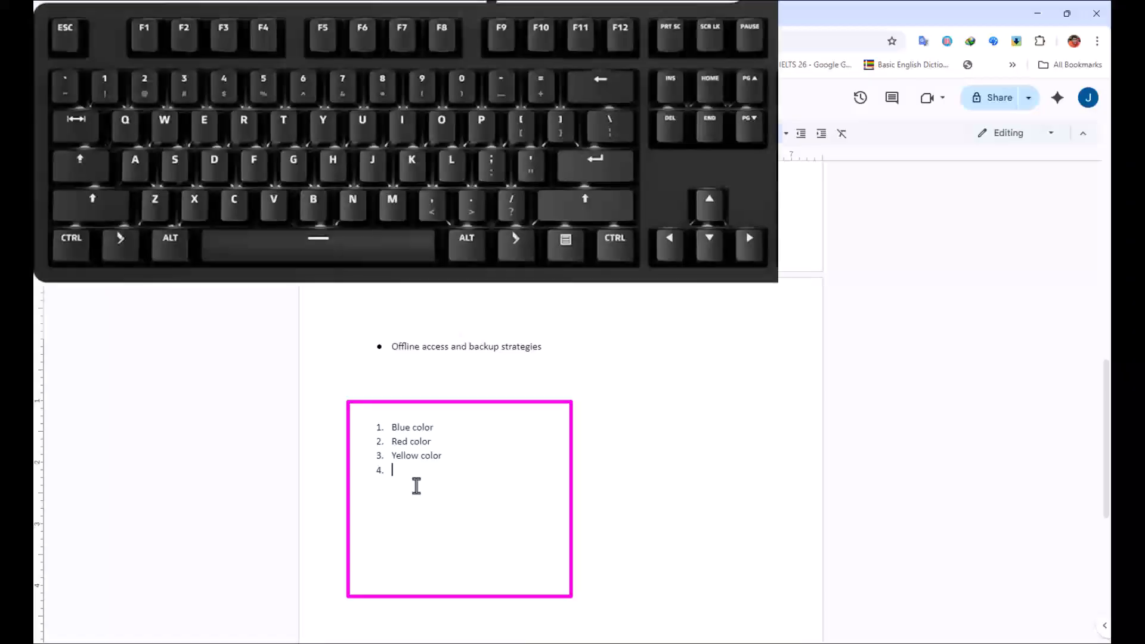
{"action": "key", "text": "BackSpace"}
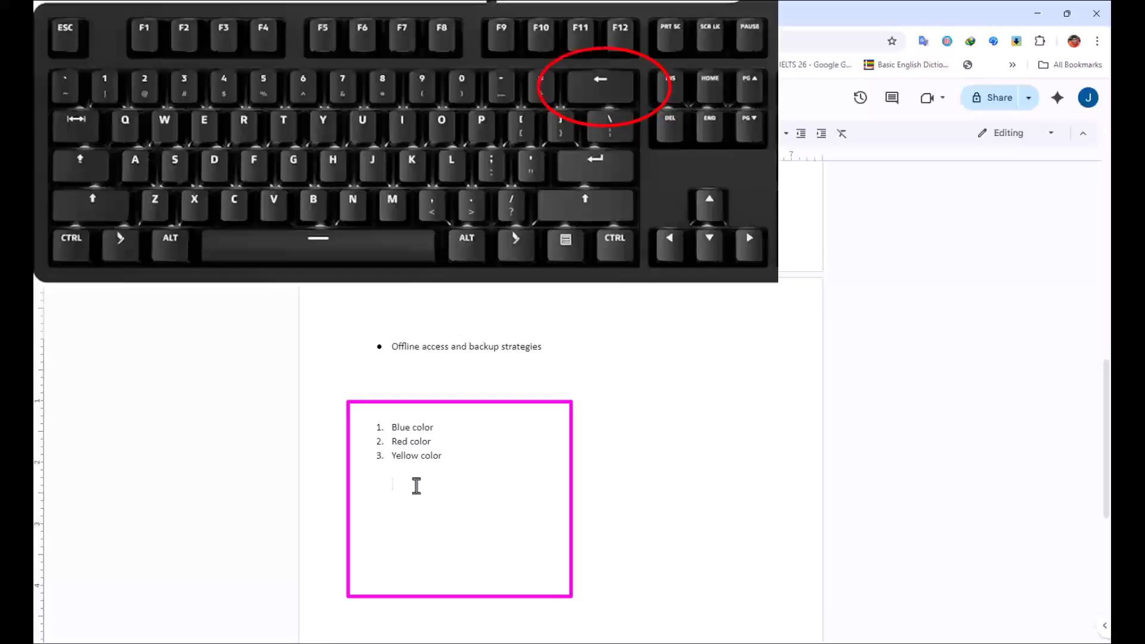
Add the indented sub-items "Light blue" and "Dark blue" under "Blue color" in the numbered list.
{"action": "scroll", "coordinate": [366, 479], "scroll_direction": "up", "scroll_amount": 2}
{"action": "scroll", "coordinate": [399, 547], "scroll_direction": "down", "scroll_amount": 3}
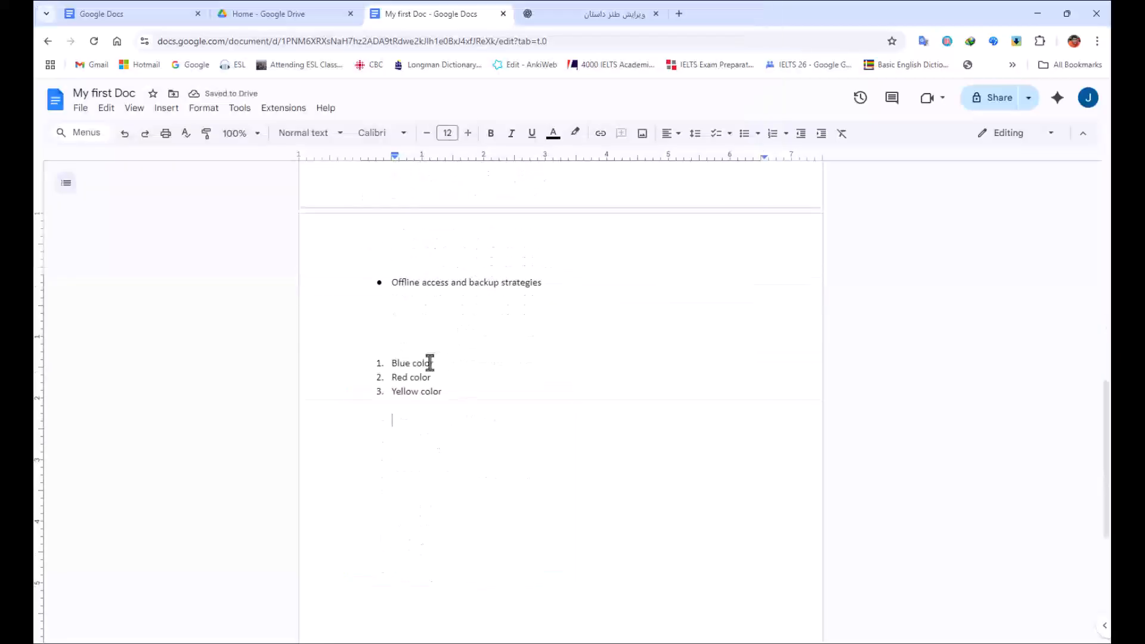
{"action": "left_click", "coordinate": [424, 365]}
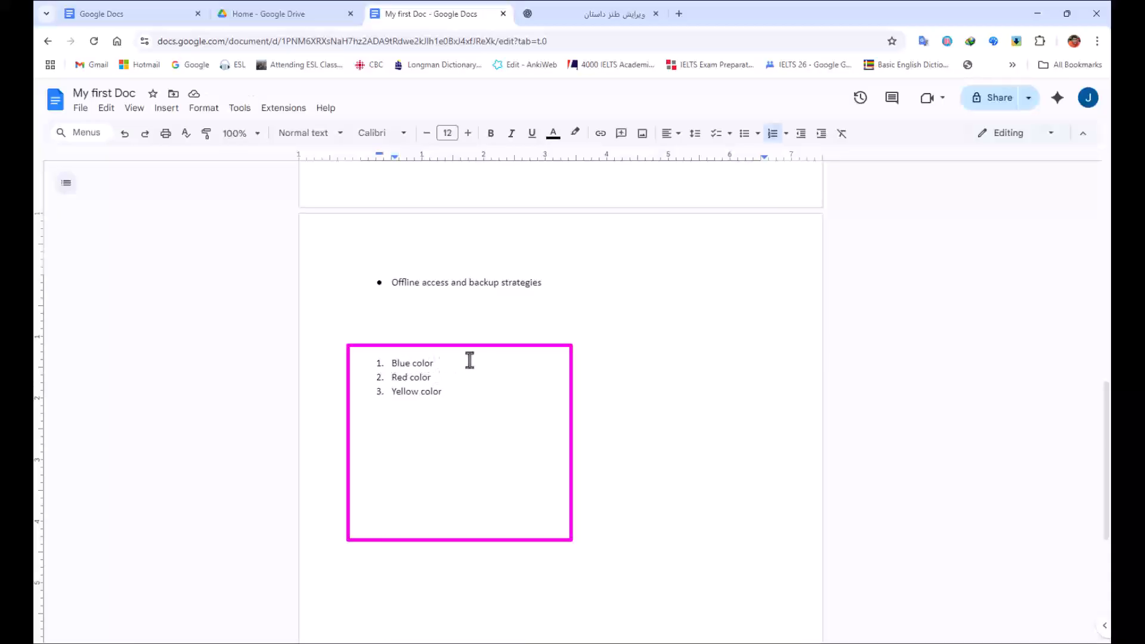
{"action": "key", "text": "Return"}
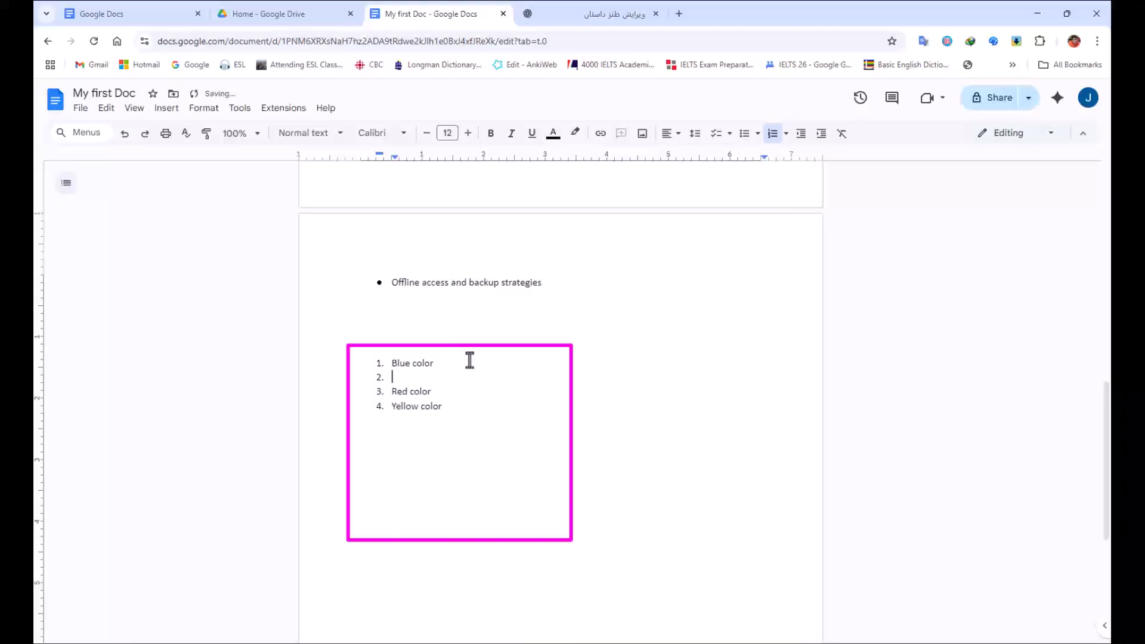
{"action": "type", "text": "light"}
{"action": "key", "text": "Tab"}
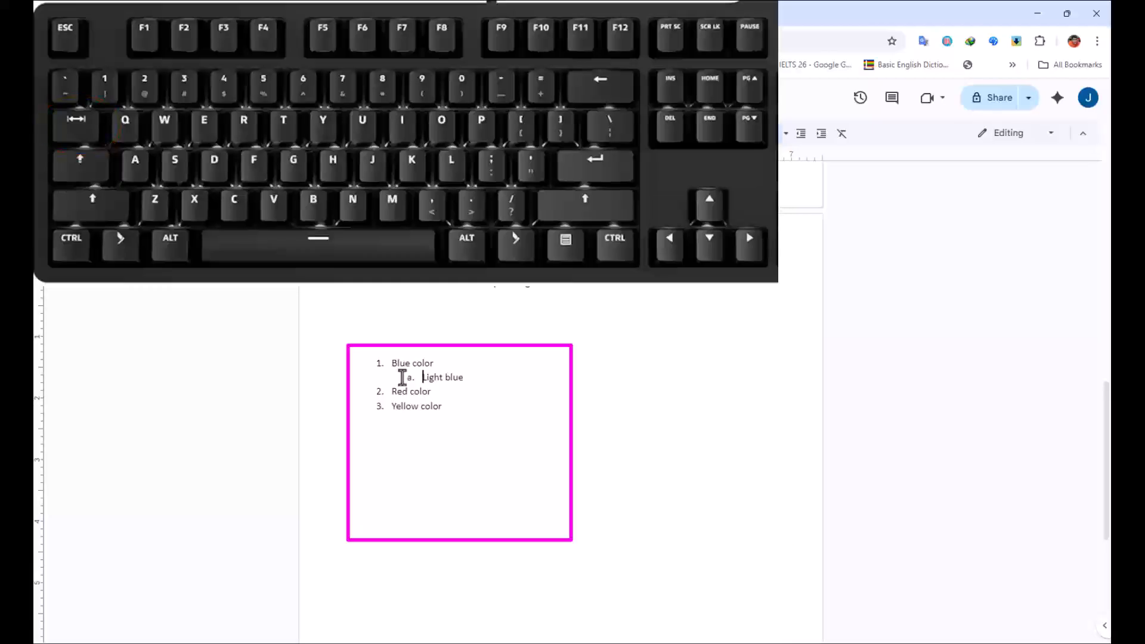
{"action": "key", "text": "End"}
{"action": "key", "text": "Return"}
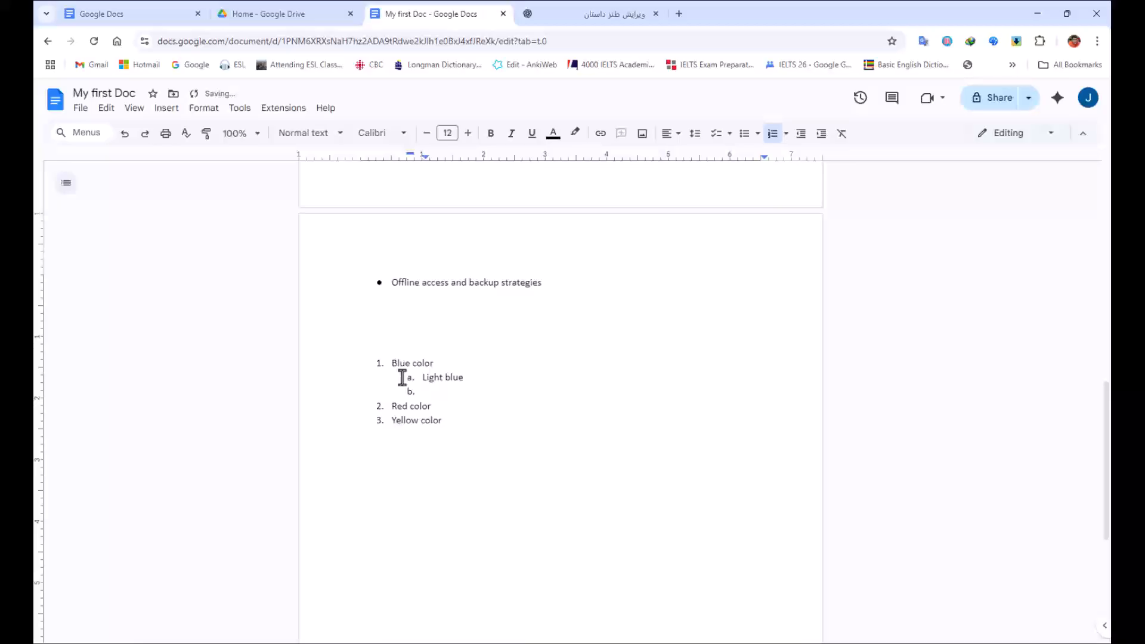
{"action": "type", "text": "d"}
Insert "Black color" as the second main list item with the indented sub-items "Light black" and "Dark black".
{"action": "key", "text": "Return"}
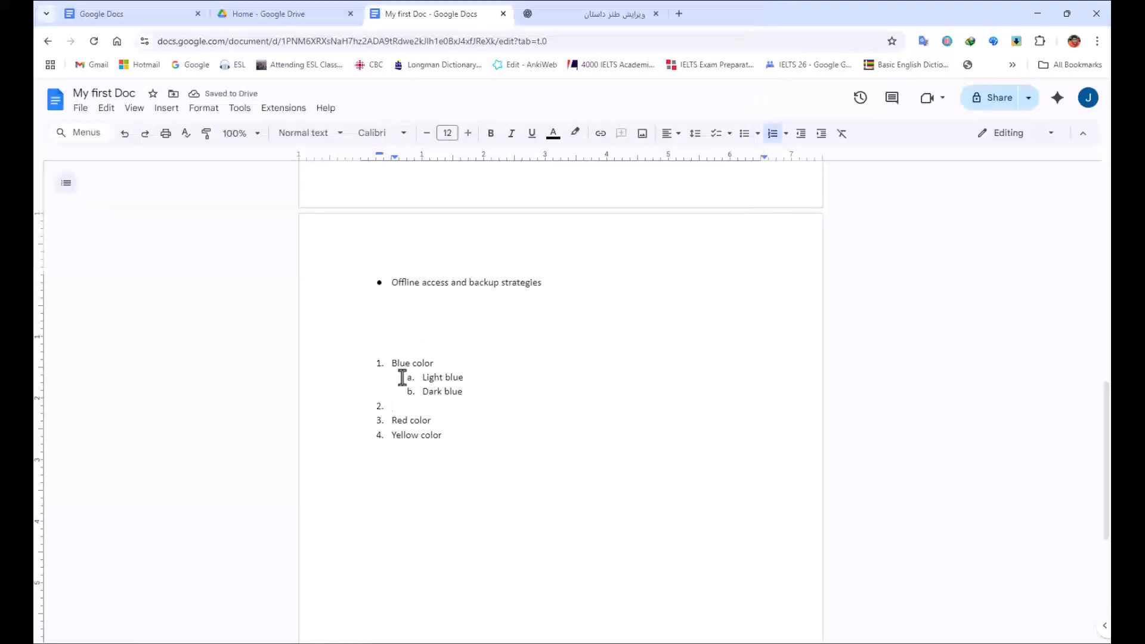
{"action": "type", "text": "b"}
{"action": "key", "text": "Return"}
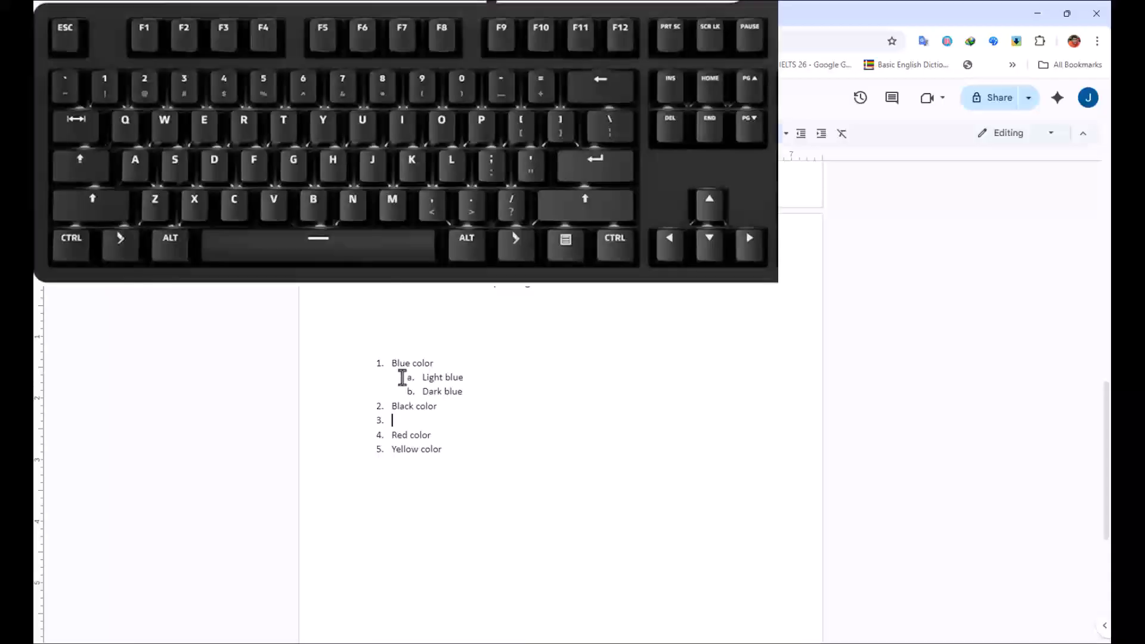
{"action": "key", "text": "Tab"}
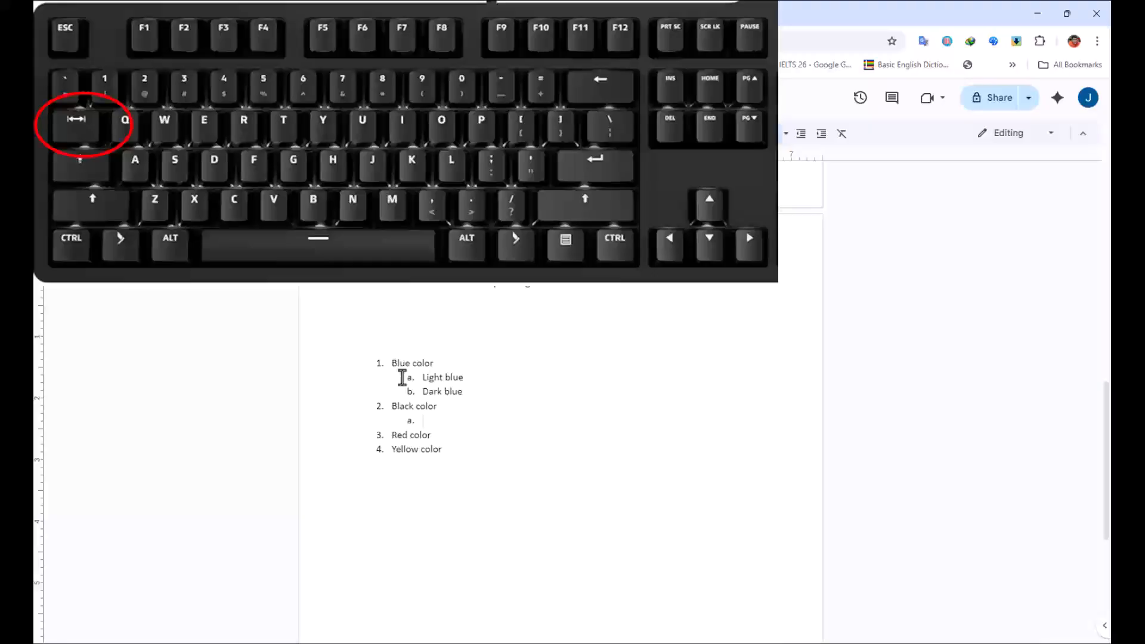
{"action": "type", "text": "li"}
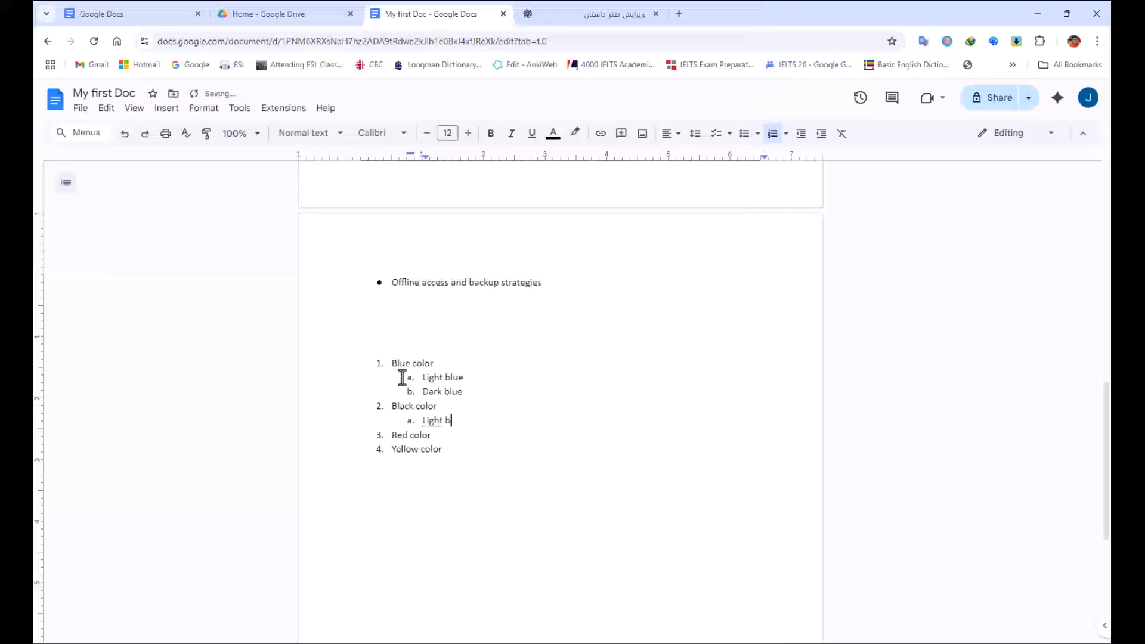
{"action": "type", "text": "ght black"}
{"action": "key", "text": "Return"}
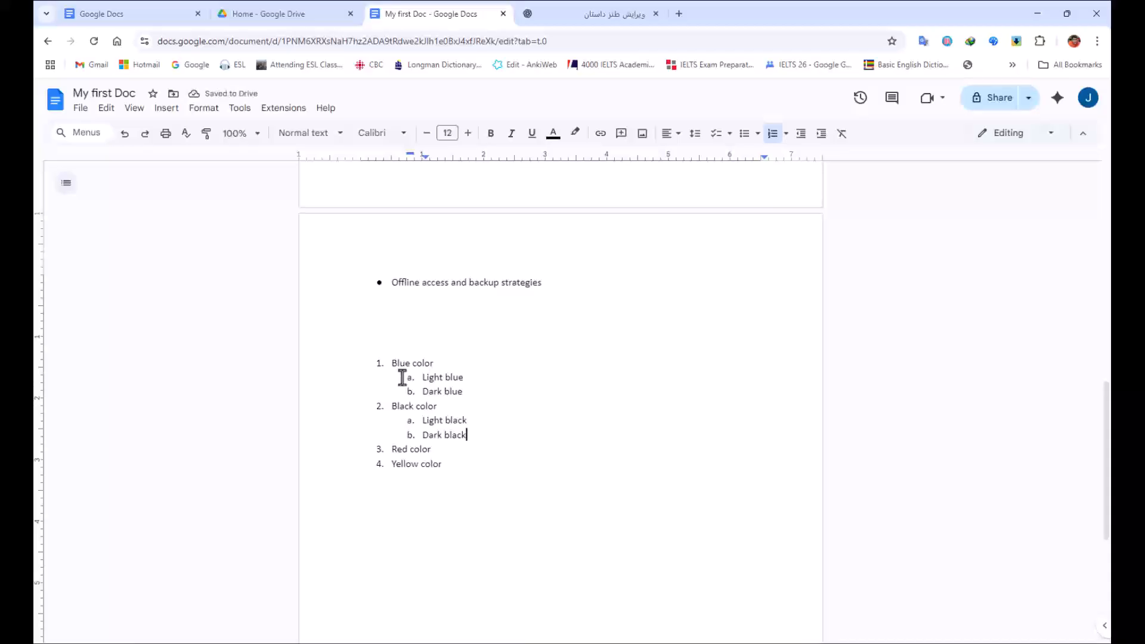
{"action": "key", "text": "Return"}
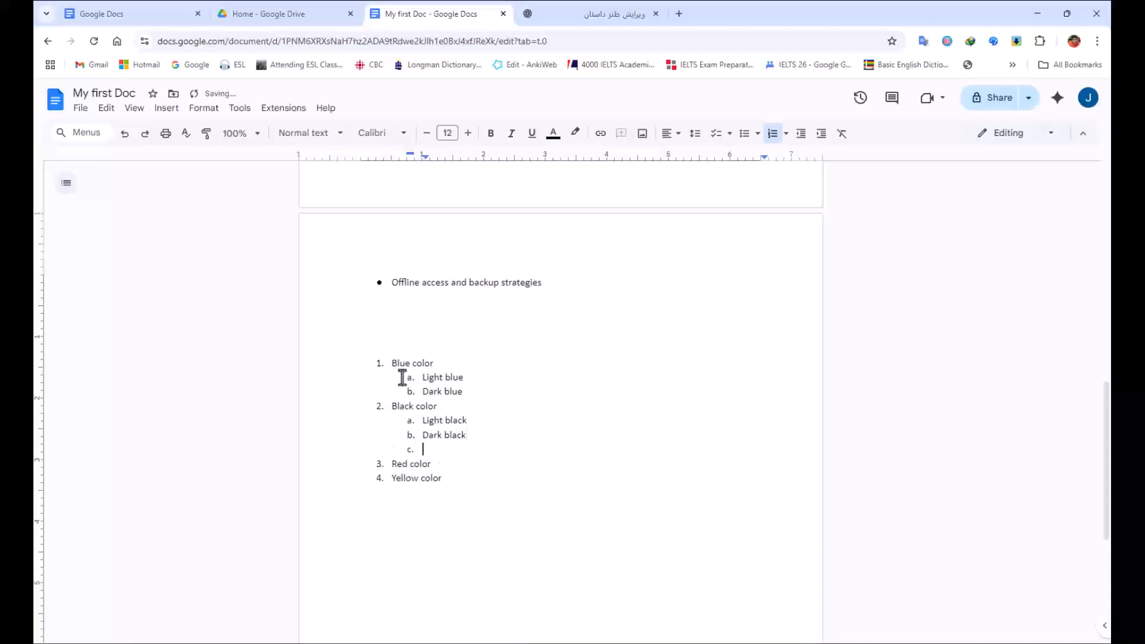
{"action": "key", "text": "shift+Tab"}
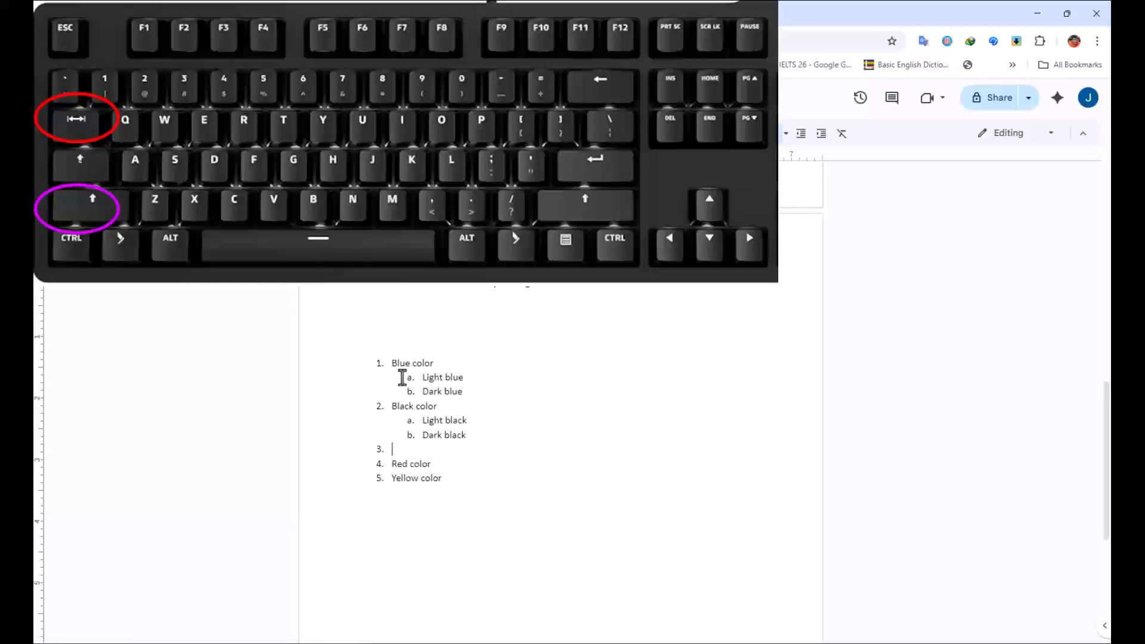
{"action": "key", "text": "Delete"}
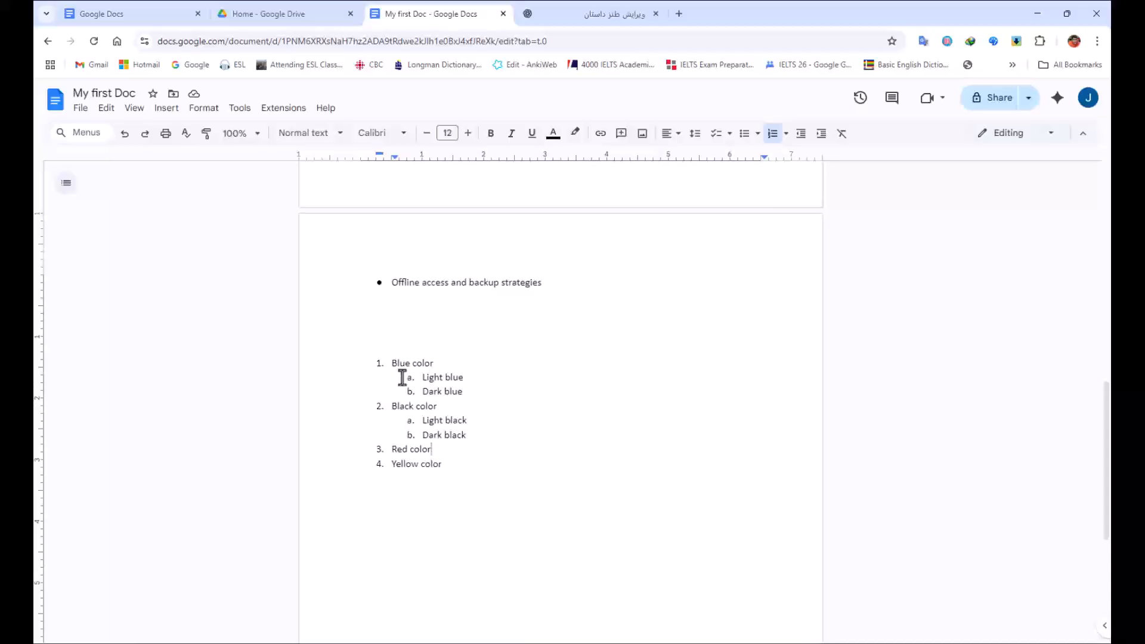
Add the sub-item "Light one" under "Red color" and give it the third-level items "Red 1", "Red2" and "Red3".
{"action": "key", "text": "Return"}
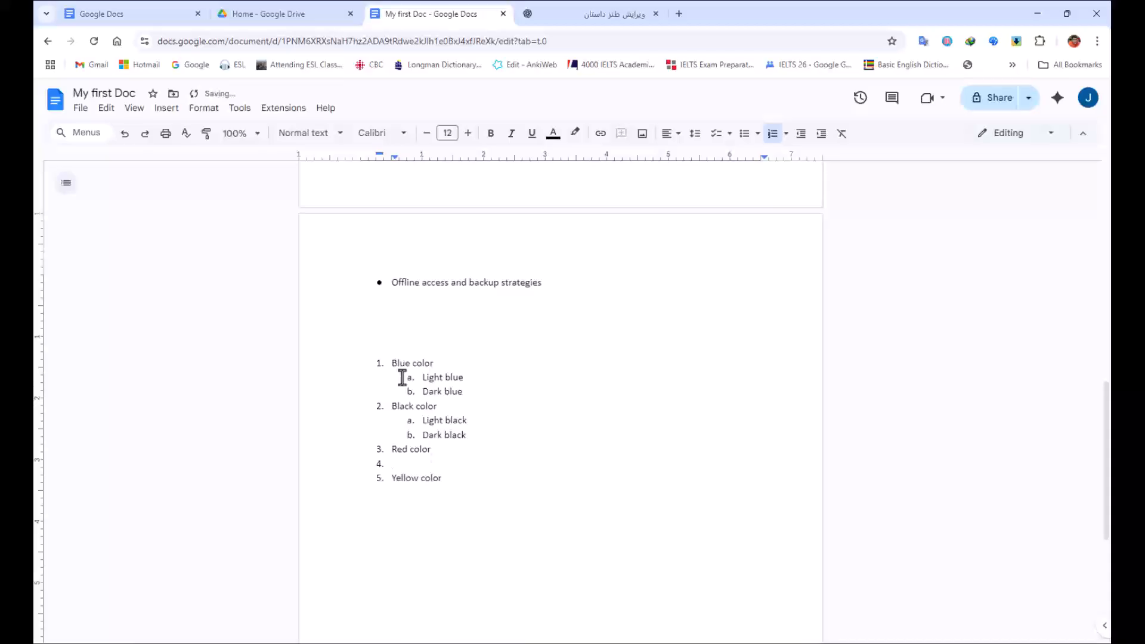
{"action": "key", "text": "Tab"}
{"action": "key", "text": "Return"}
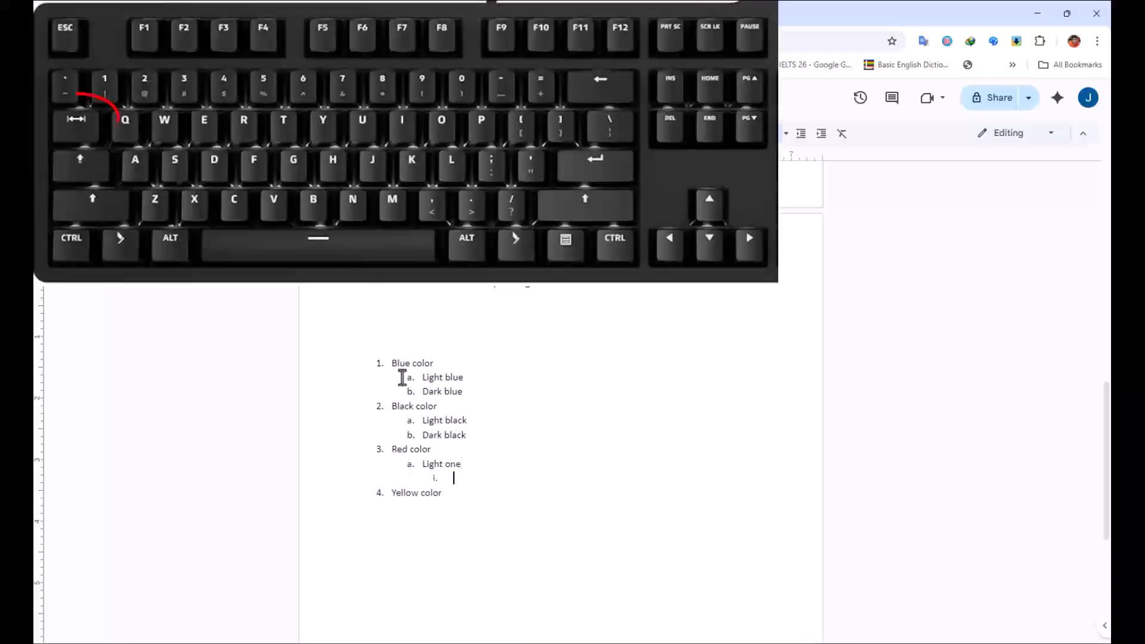
{"action": "type", "text": "red 1"}
{"action": "key", "text": "Return"}
{"action": "type", "text": "red2"}
{"action": "key", "text": "Return"}
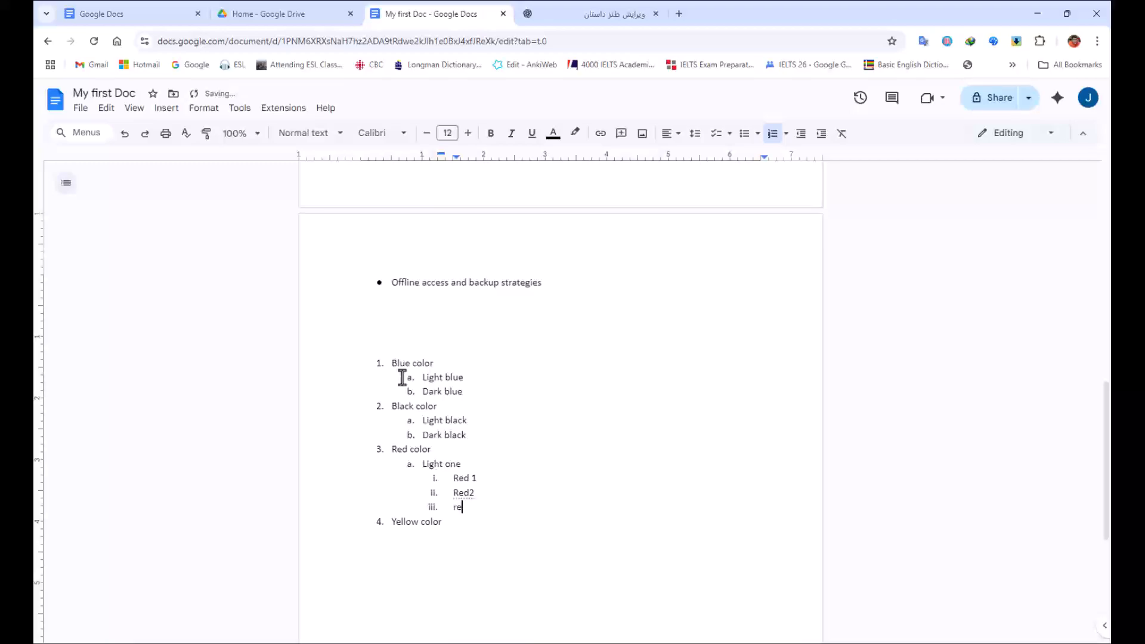
Add "Dark red" as the second sub-item of "Red color" and leave no empty item before "Yellow color".
{"action": "key", "text": "Return"}
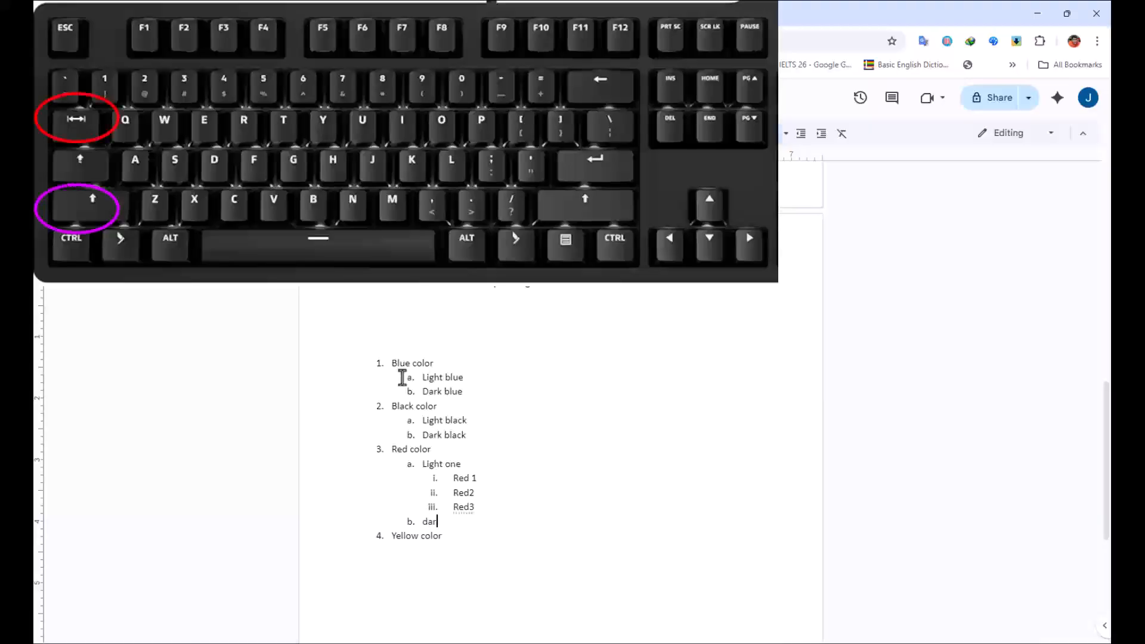
{"action": "type", "text": "Dark red"}
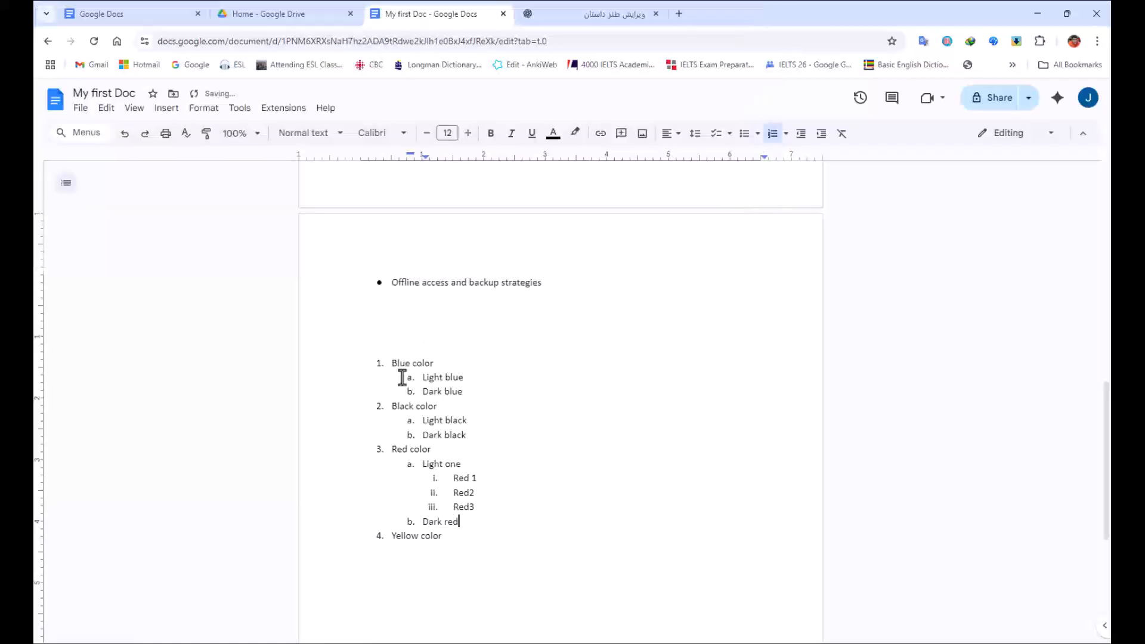
{"action": "key", "text": "Return"}
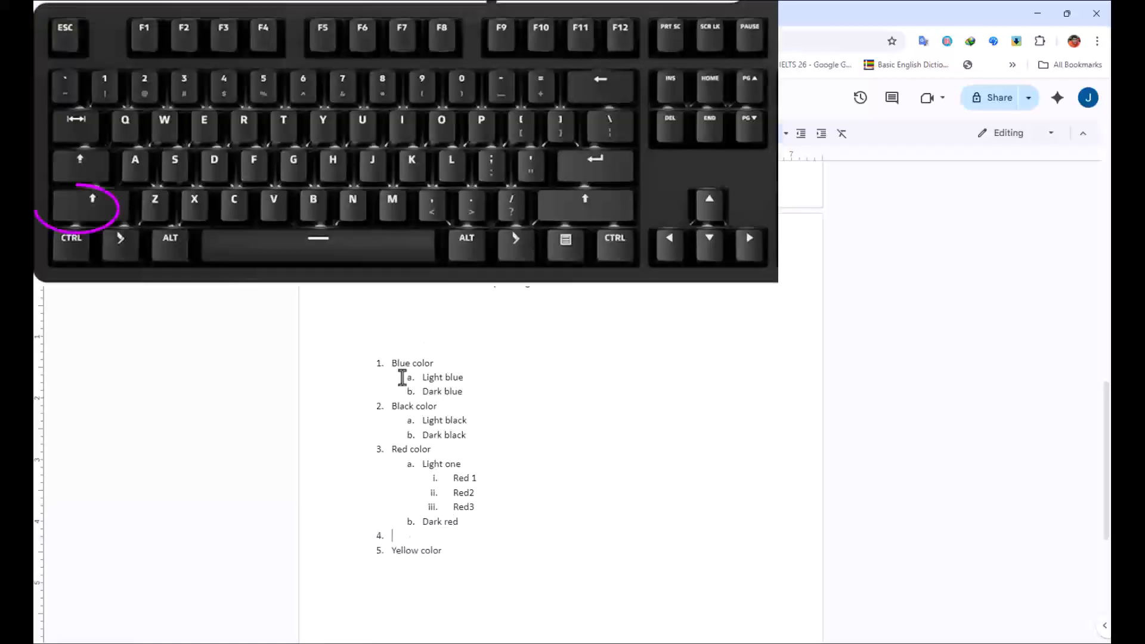
{"action": "key", "text": "Delete"}
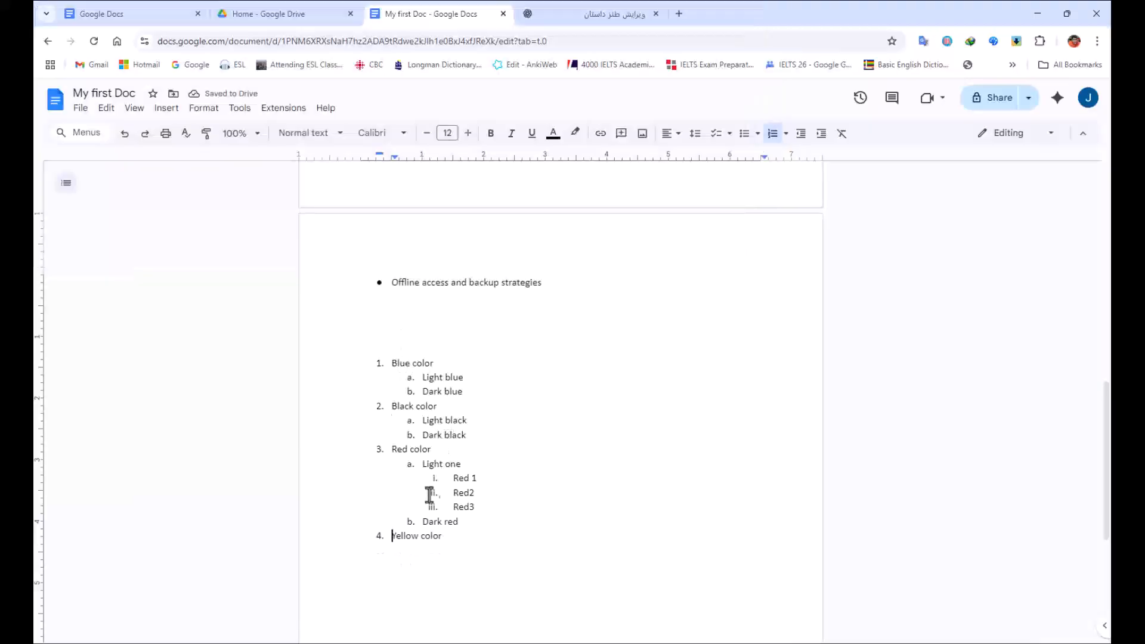
Select the whole color list, from "Blue color" to "Yellow color", and apply the 1) a) i) numbering style.
{"action": "left_click", "coordinate": [785, 134]}
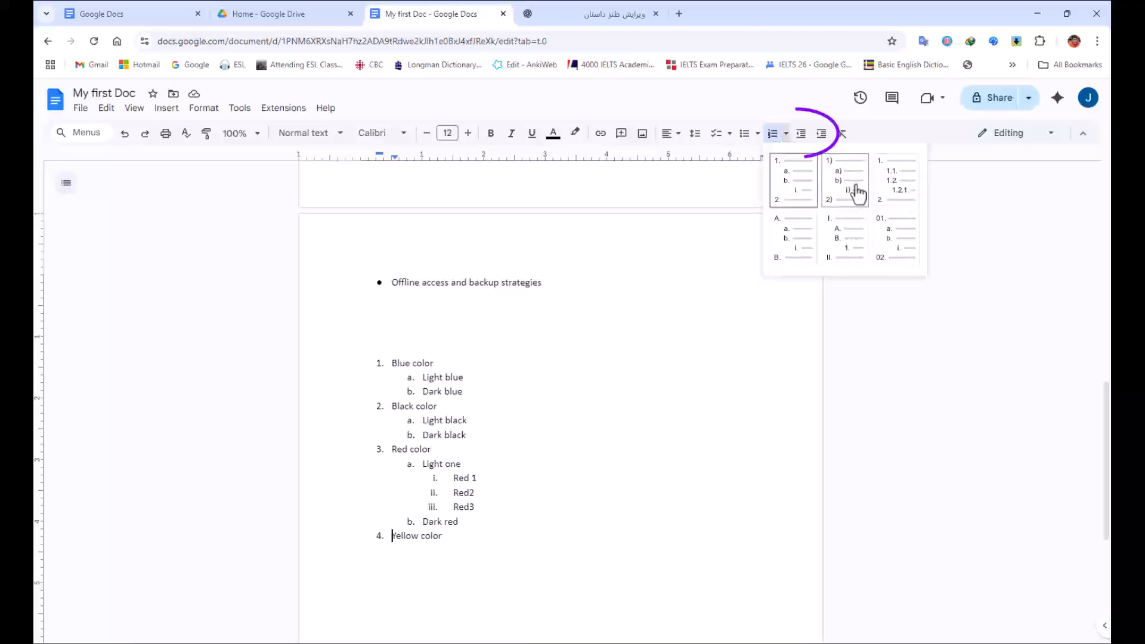
{"action": "left_click", "coordinate": [459, 533]}
{"action": "left_click_drag", "start_coordinate": [460, 532], "coordinate": [334, 364]}
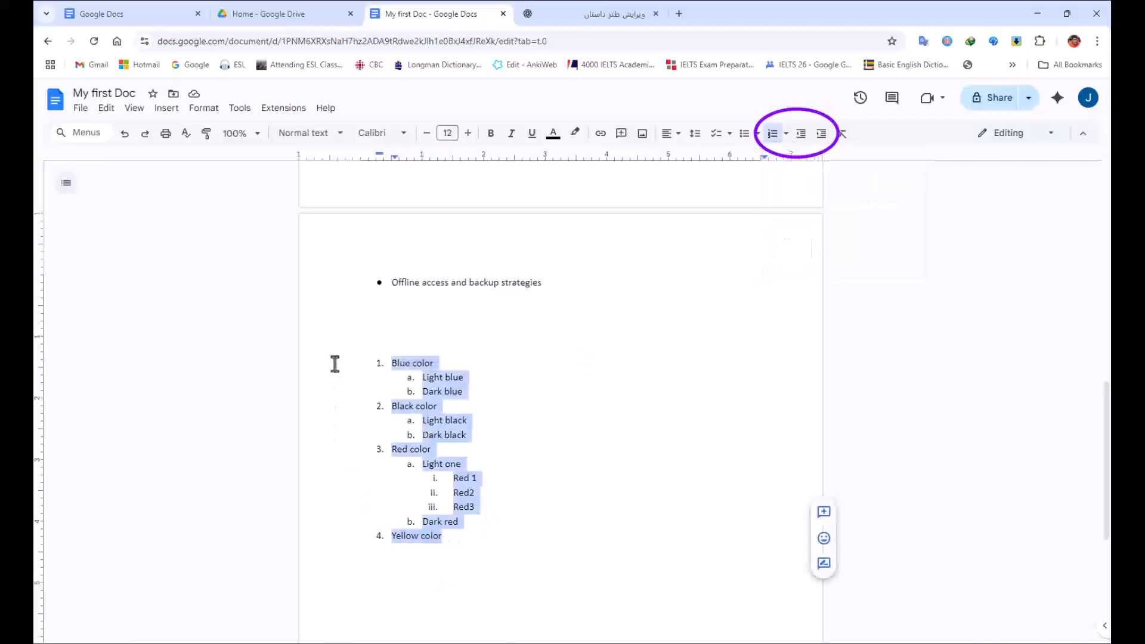
{"action": "left_click", "coordinate": [786, 134]}
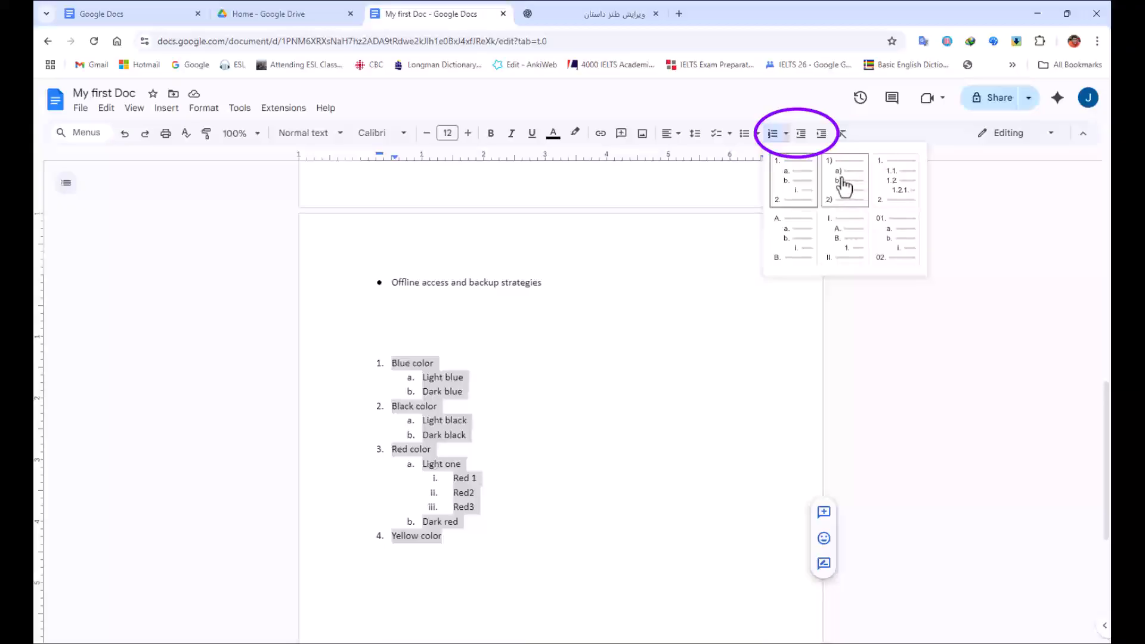
{"action": "left_click", "coordinate": [842, 178]}
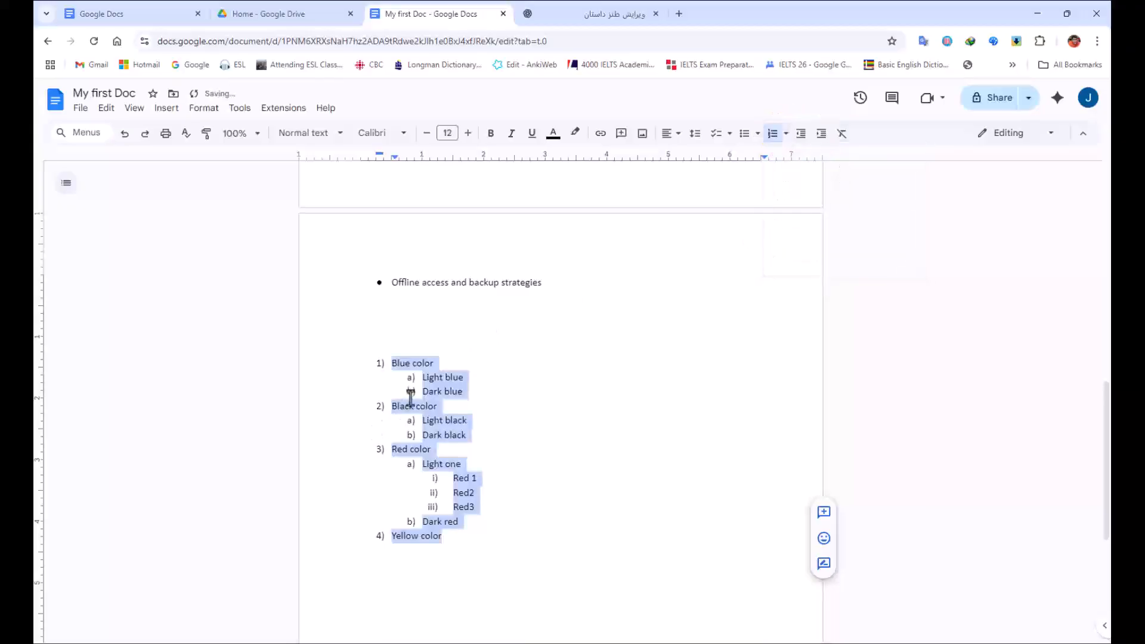
Switch the color list to the 1. 1.1. 1.1.1. numbering style and on to the A. a. i. style.
{"action": "left_click", "coordinate": [786, 134]}
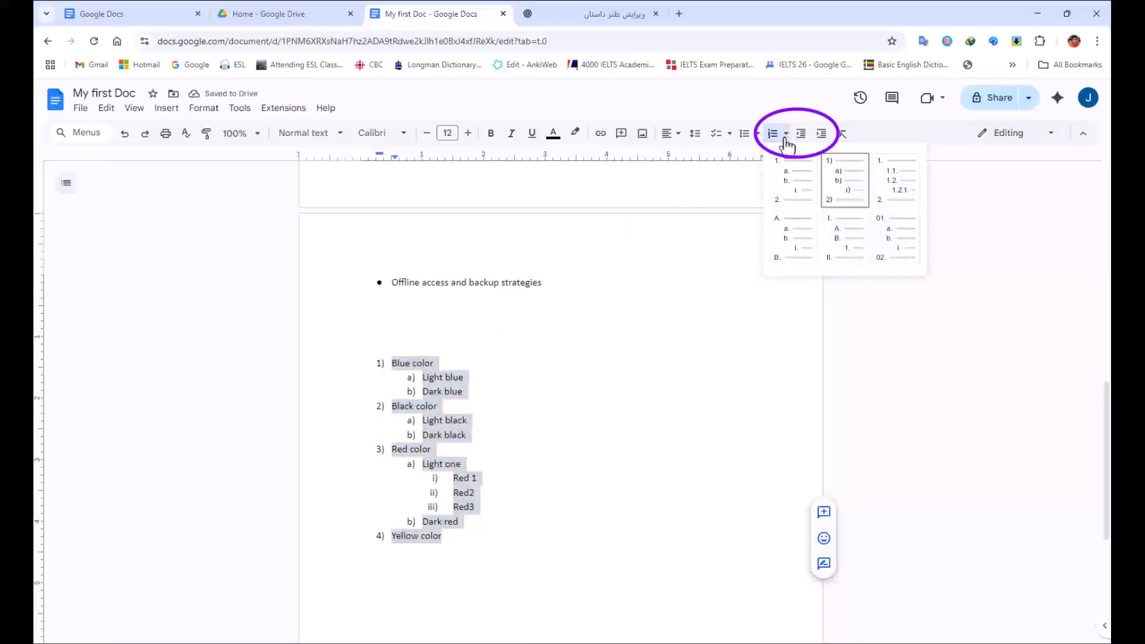
{"action": "left_click", "coordinate": [897, 186]}
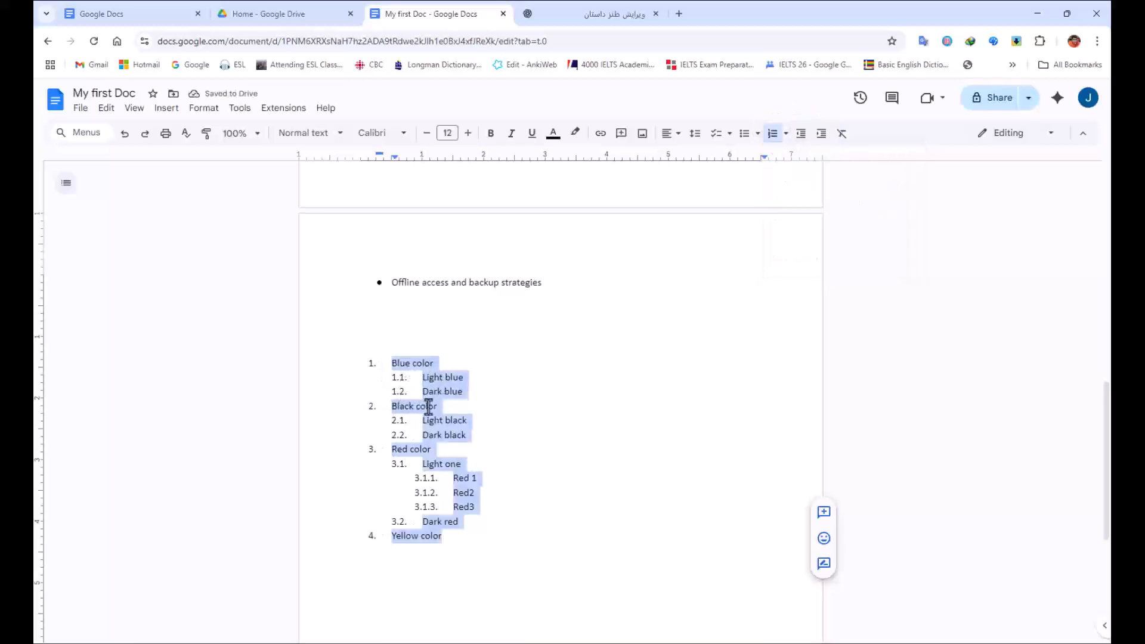
{"action": "left_click", "coordinate": [786, 133]}
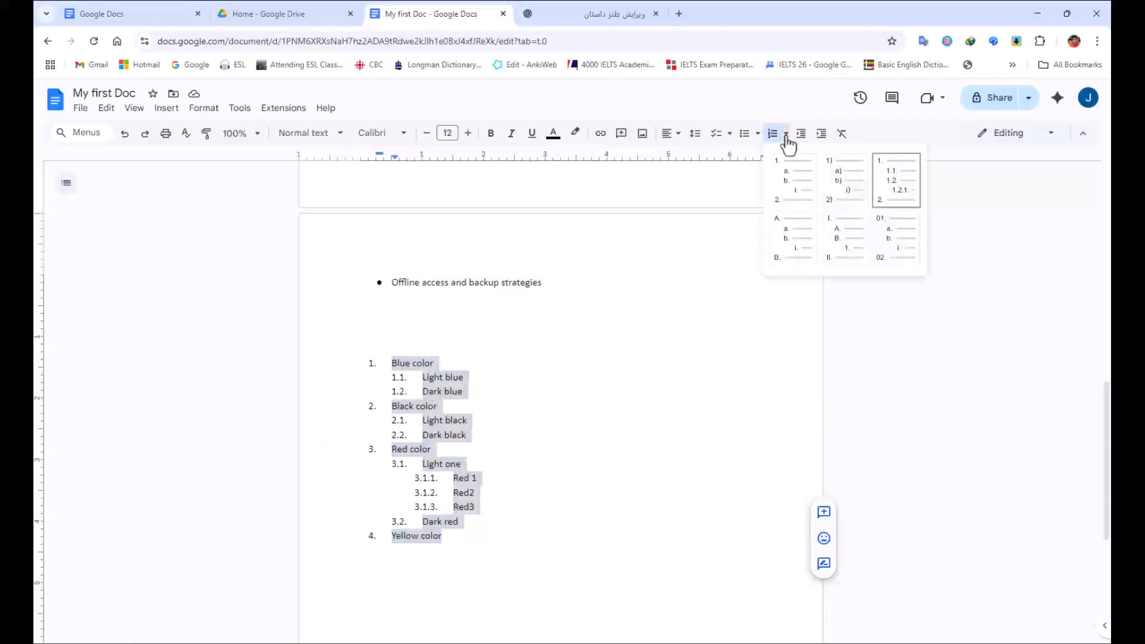
{"action": "left_click", "coordinate": [795, 243]}
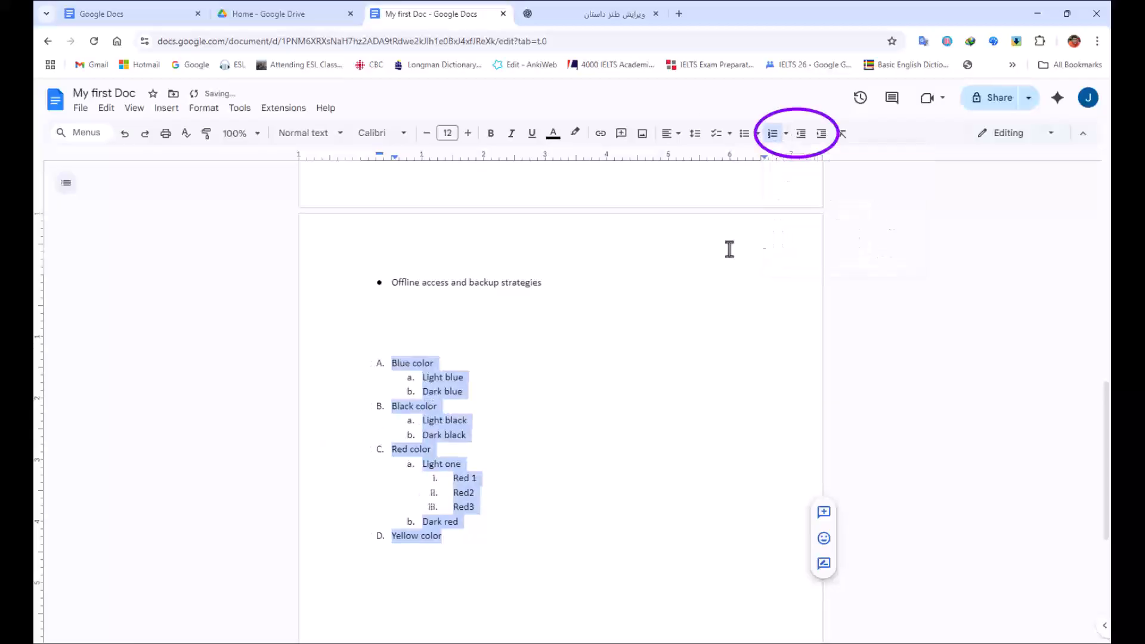
Apply the Roman-numeral I. A. 1. numbering style to the color list.
{"action": "left_click", "coordinate": [773, 134]}
{"action": "left_click", "coordinate": [786, 134]}
{"action": "left_click", "coordinate": [850, 246]}
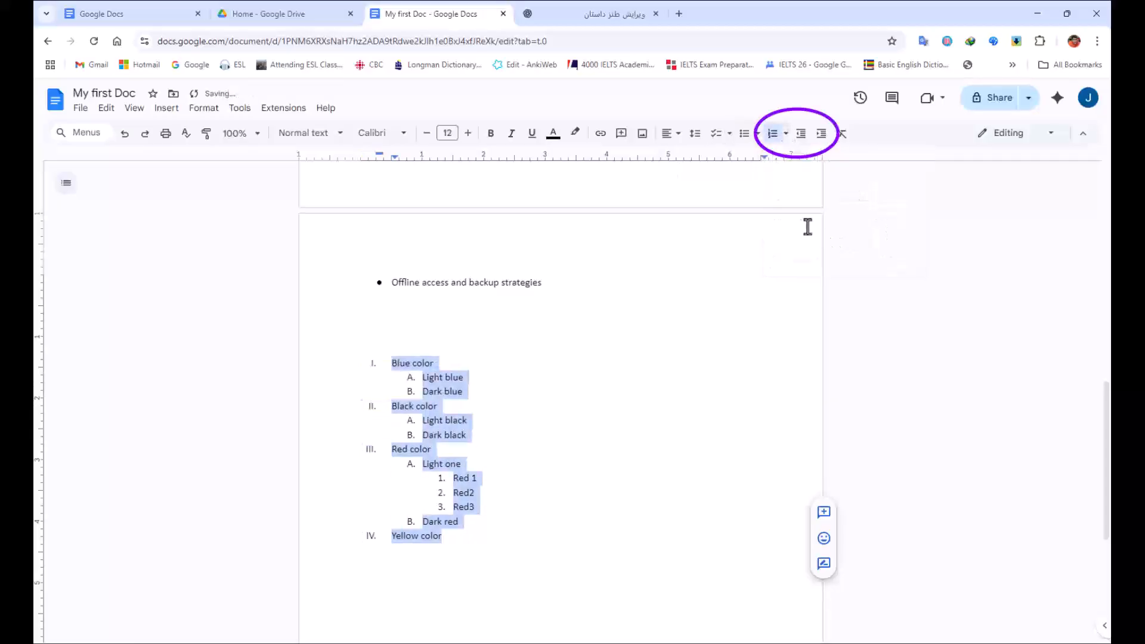
Try the zero-padded 01. a. i. numbering style on the color list and return it to the 1. a. i. style.
{"action": "left_click", "coordinate": [787, 134]}
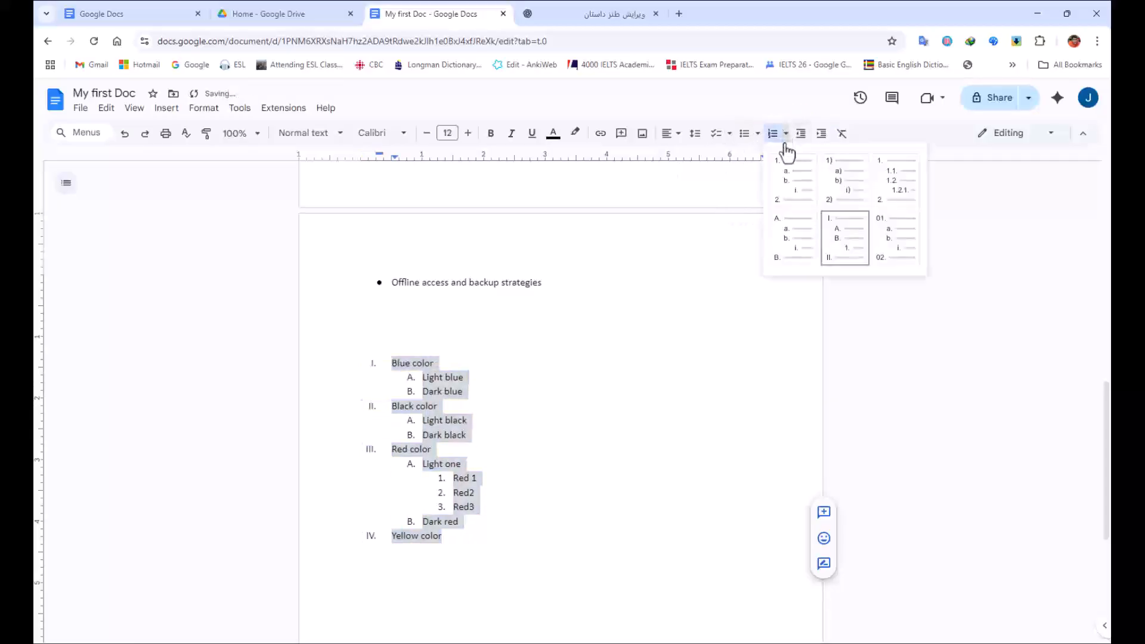
{"action": "left_click", "coordinate": [892, 243]}
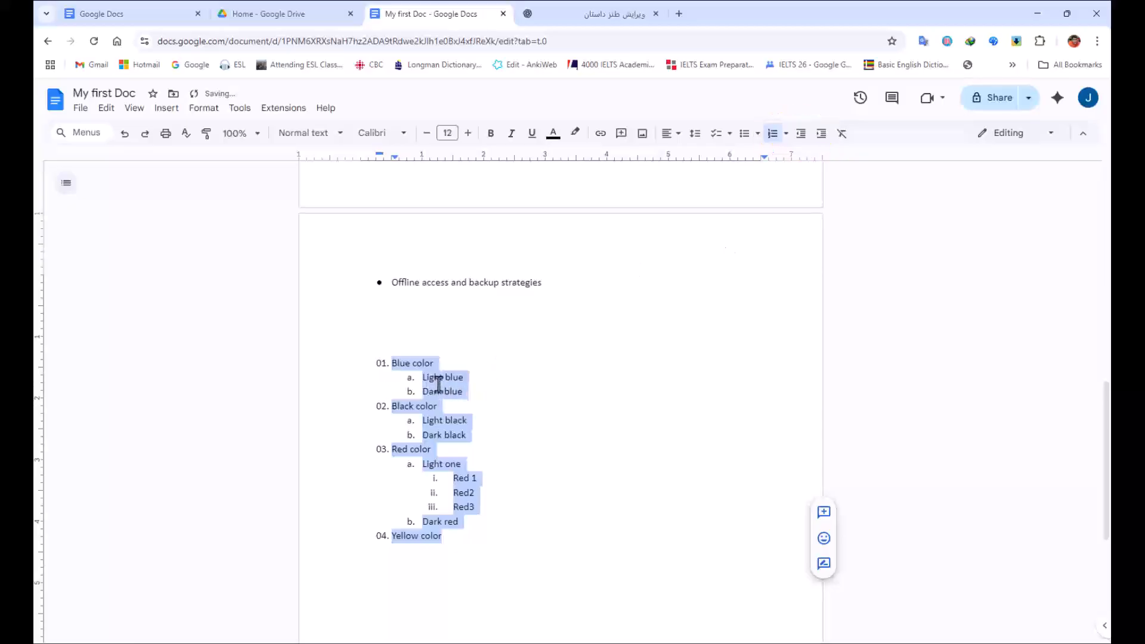
{"action": "left_click", "coordinate": [787, 134]}
{"action": "left_click", "coordinate": [785, 177]}
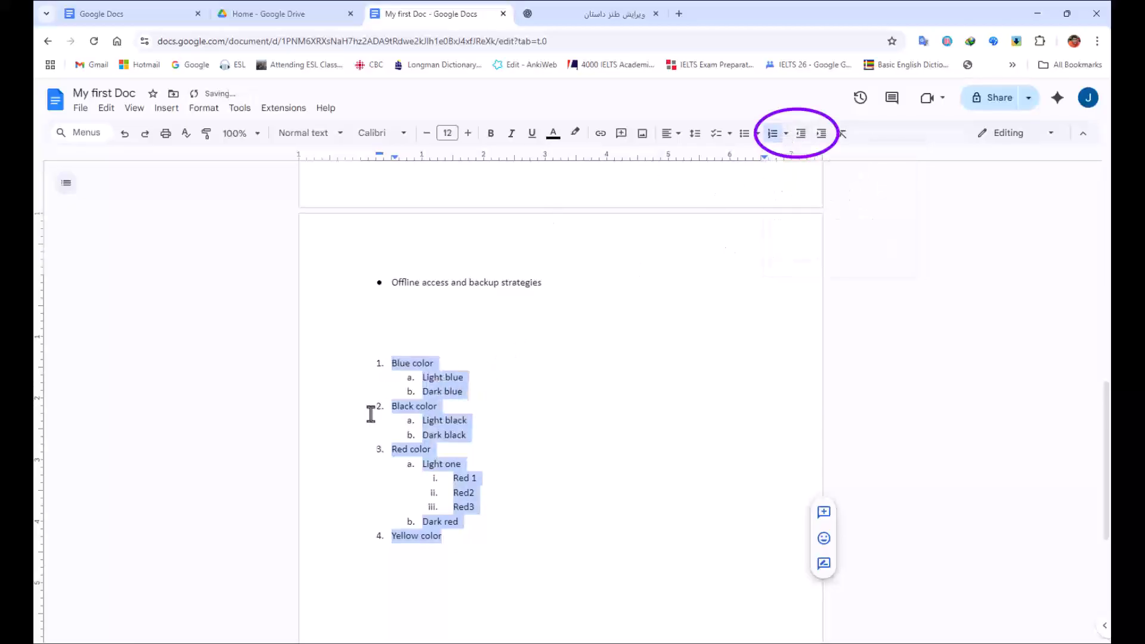
Make the sub-items "Light blue" and "Dark blue" bold and red.
{"action": "left_click", "coordinate": [401, 374]}
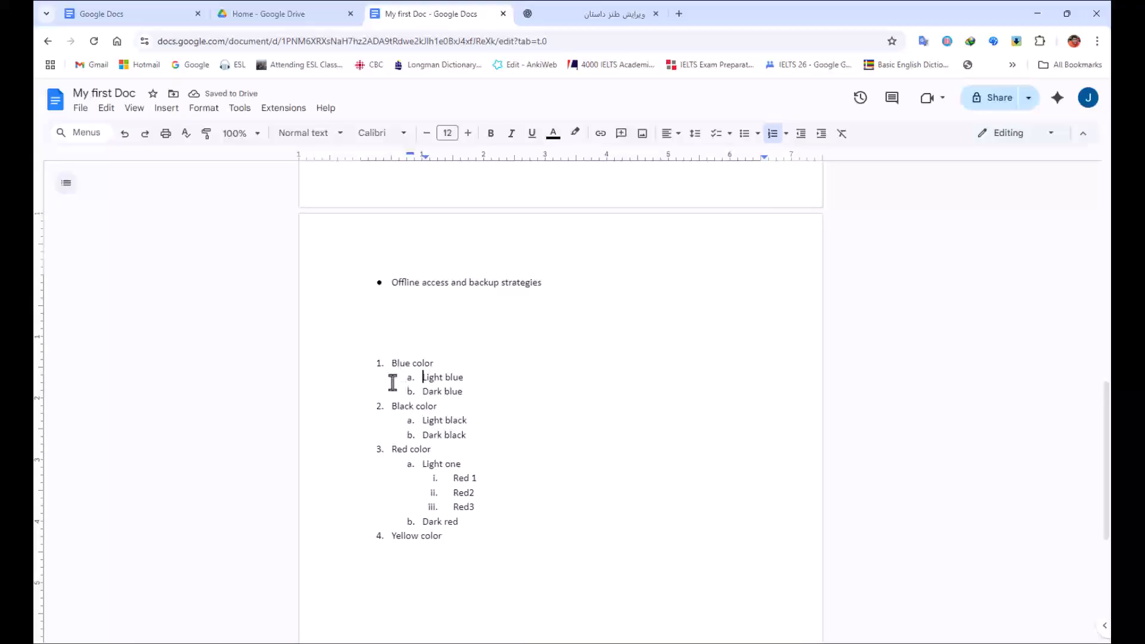
{"action": "left_click_drag", "start_coordinate": [399, 374], "coordinate": [464, 388]}
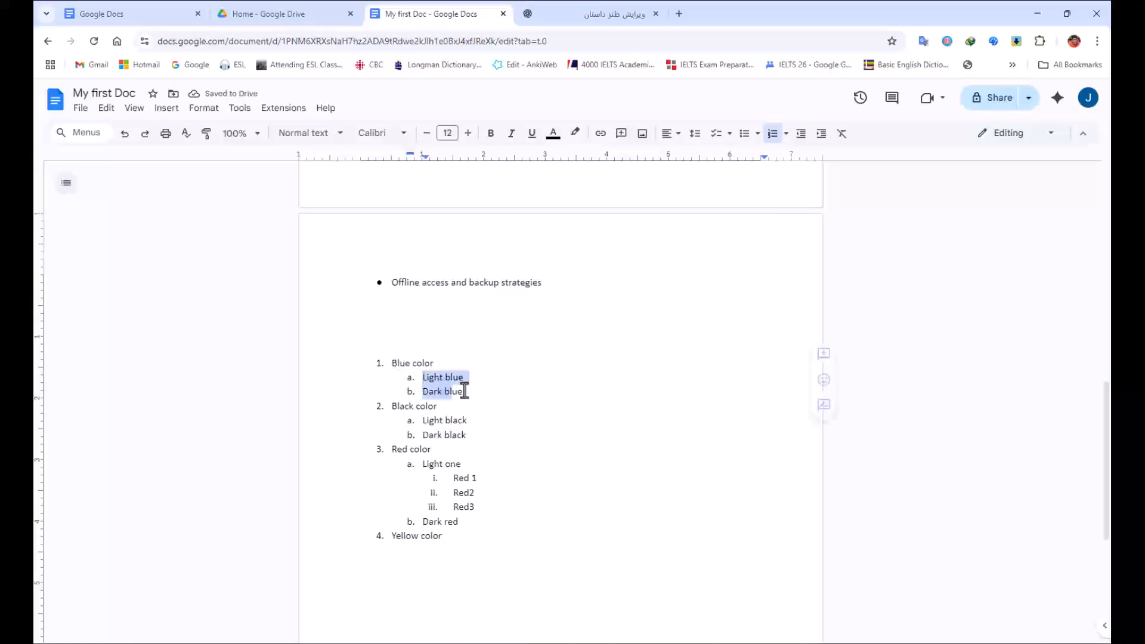
{"action": "left_click", "coordinate": [491, 134]}
{"action": "left_click", "coordinate": [555, 136]}
{"action": "left_click", "coordinate": [567, 169]}
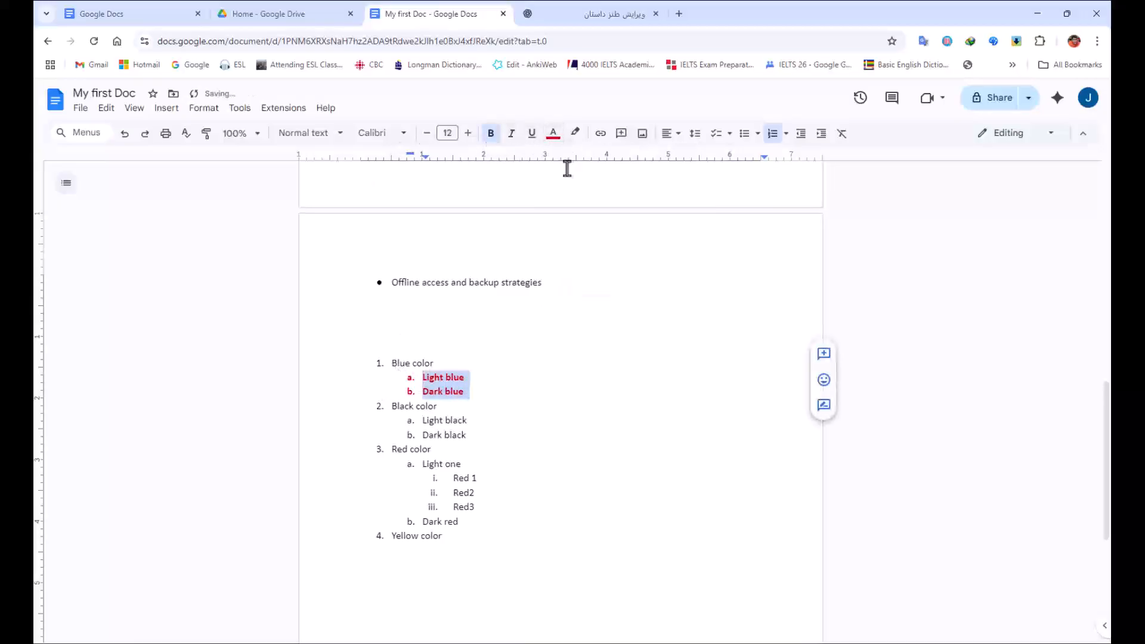
Copy the blue sub-items' formatting to "Light black" and "Dark black" with Paint format, undoing the same change on all items under "Red color".
{"action": "left_click", "coordinate": [206, 141]}
{"action": "left_click_drag", "start_coordinate": [421, 419], "coordinate": [479, 433]}
{"action": "mouse_move", "coordinate": [422, 463]}
{"action": "left_mouse_down"}
{"action": "mouse_move", "coordinate": [488, 493]}
{"action": "mouse_move", "coordinate": [488, 521]}
{"action": "left_mouse_up"}
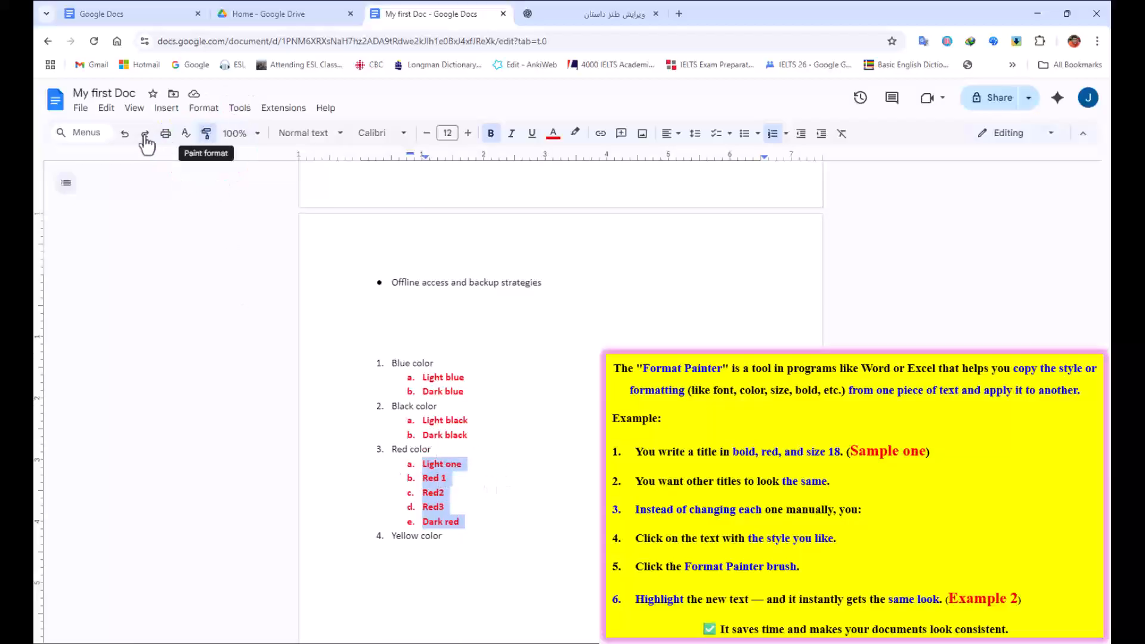
{"action": "left_click", "coordinate": [125, 134]}
Paint the bold red formatting onto only "Light one" and "Dark red" under "Red color", and stop painting.
{"action": "left_click", "coordinate": [443, 469]}
{"action": "left_click_drag", "start_coordinate": [435, 466], "coordinate": [469, 463]}
{"action": "left_click_drag", "start_coordinate": [474, 521], "coordinate": [429, 524]}
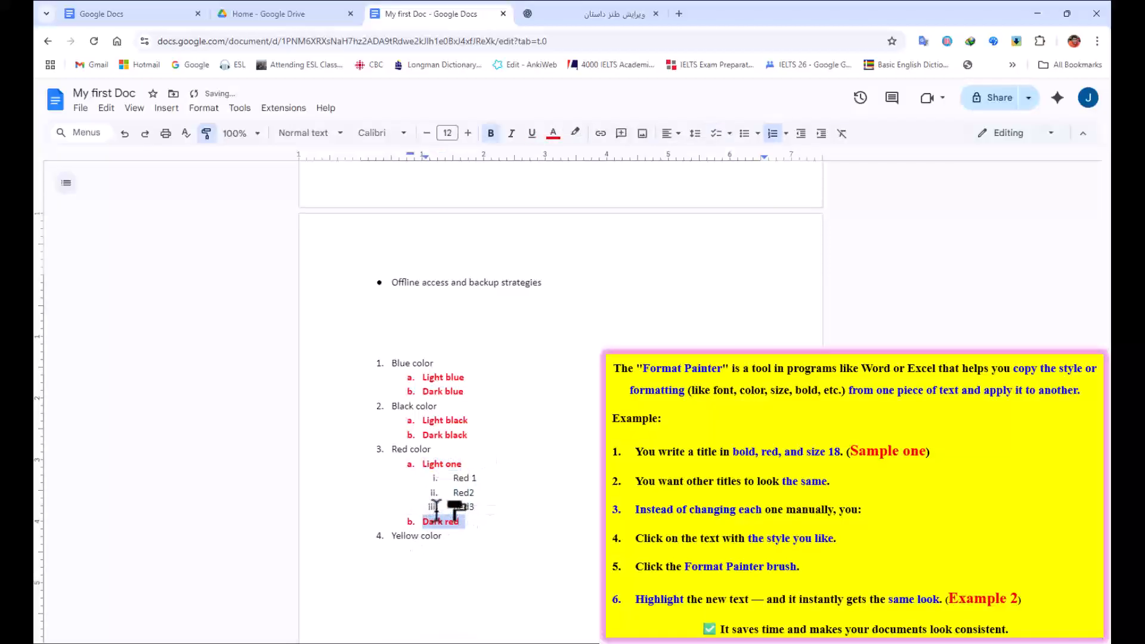
{"action": "left_click", "coordinate": [453, 477]}
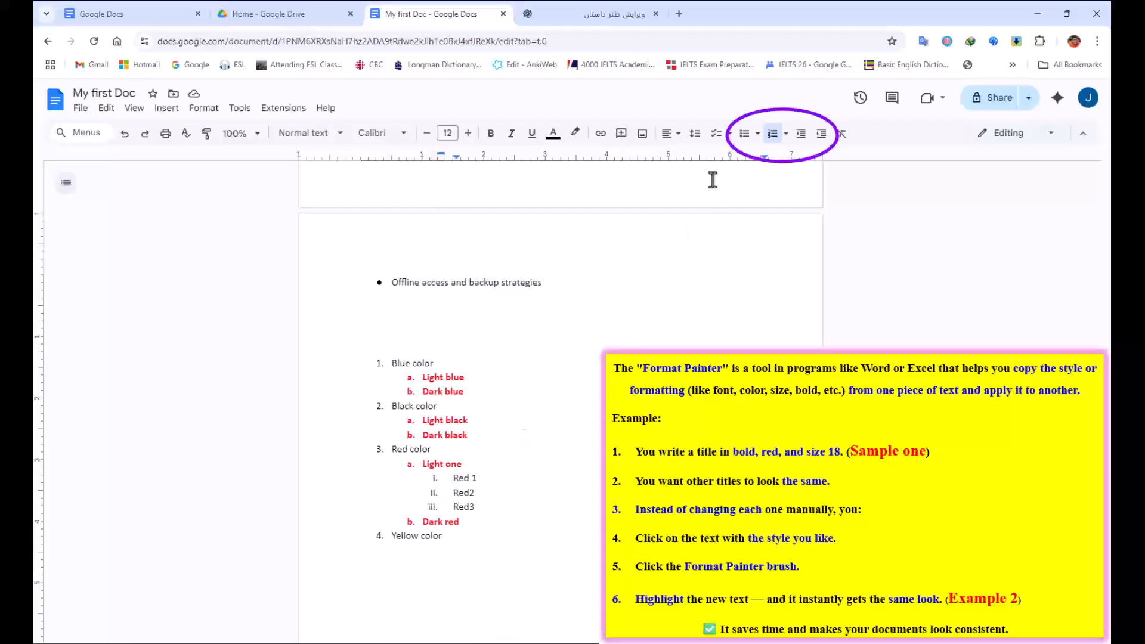
{"action": "left_click", "coordinate": [757, 135]}
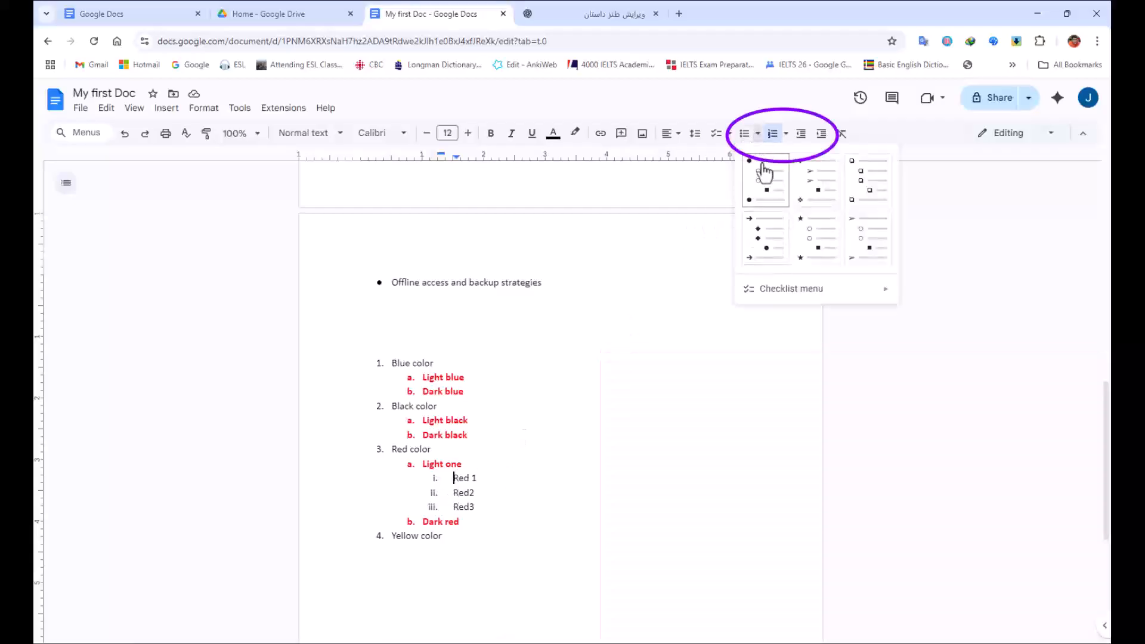
{"action": "left_click", "coordinate": [786, 135]}
{"action": "left_click", "coordinate": [564, 402]}
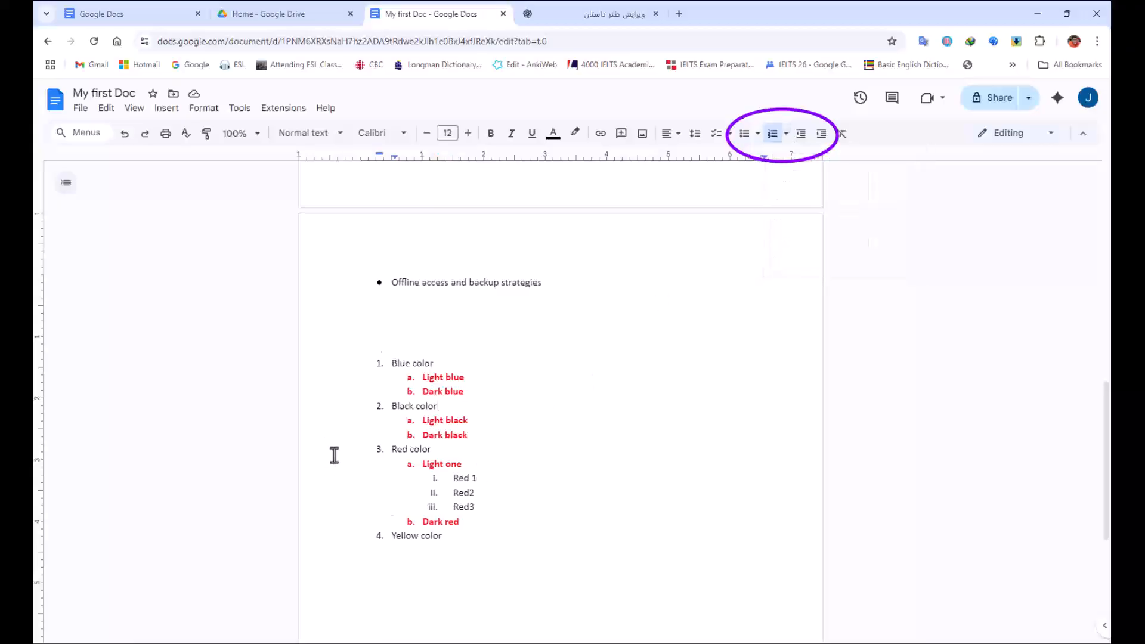
Try the diamond, arrow and square bullet style on the whole color list, and undo it.
{"action": "left_click_drag", "start_coordinate": [446, 544], "coordinate": [310, 337]}
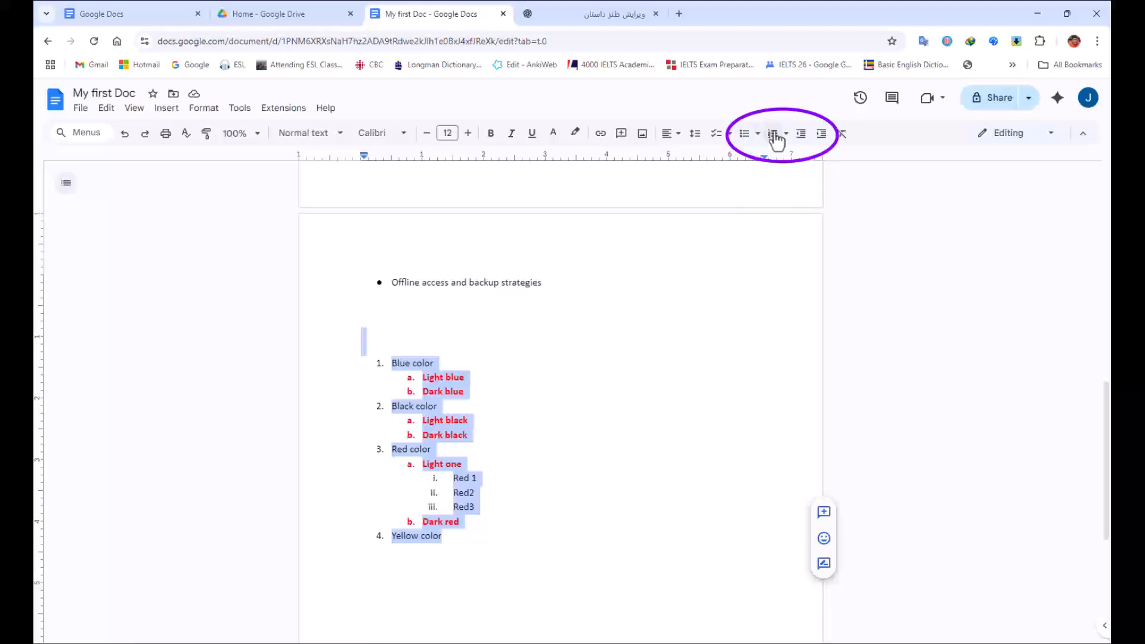
{"action": "left_click", "coordinate": [756, 135]}
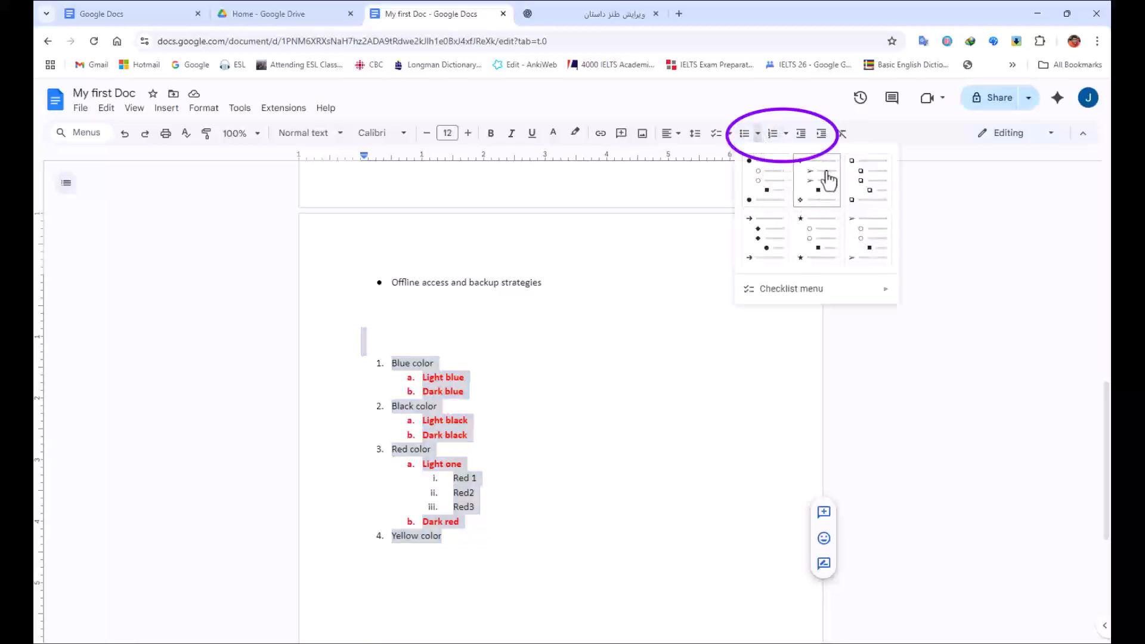
{"action": "left_click", "coordinate": [821, 190]}
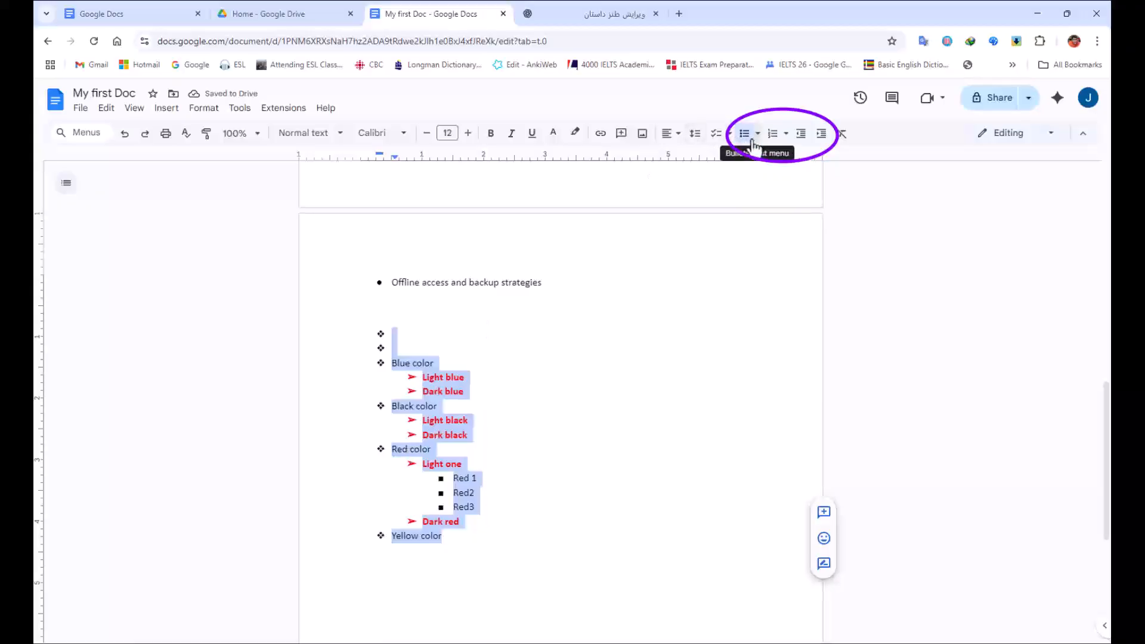
{"action": "left_click", "coordinate": [125, 134]}
{"action": "left_click", "coordinate": [432, 404]}
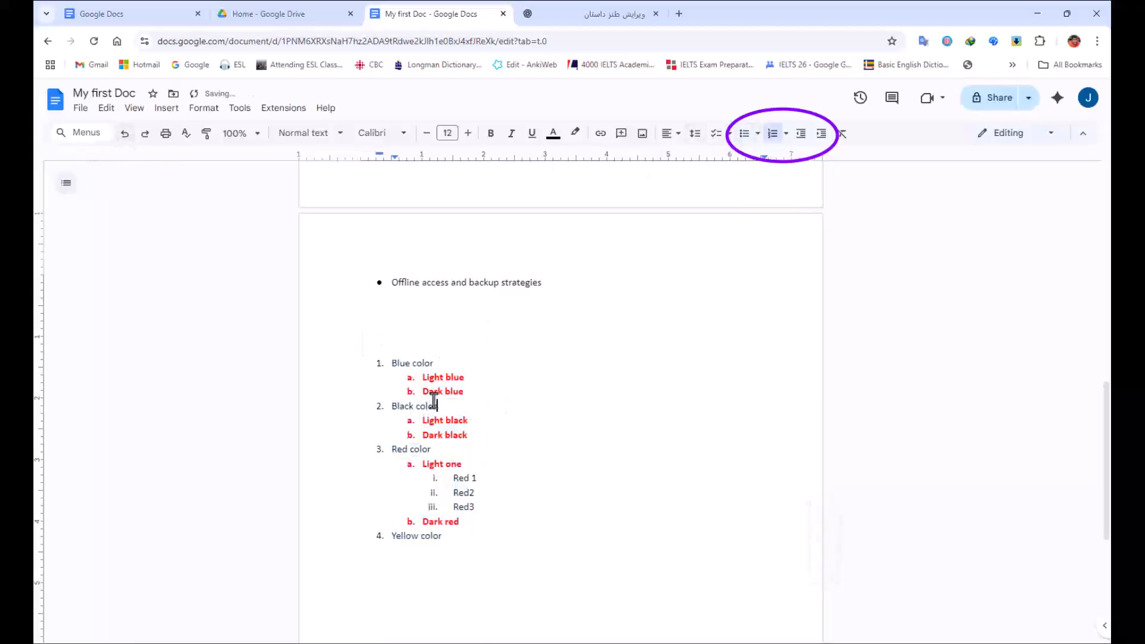
{"action": "left_click", "coordinate": [451, 334]}
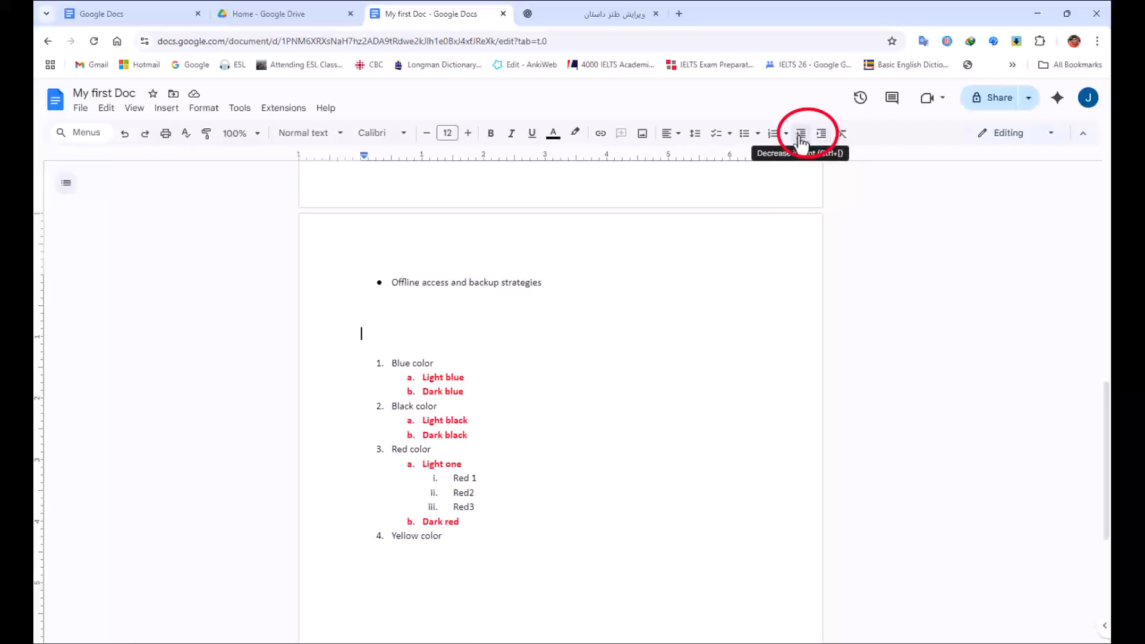
Move the items "Red 1", "Red2" and "Red3" up one list level and return them to the third level.
{"action": "left_click", "coordinate": [453, 478]}
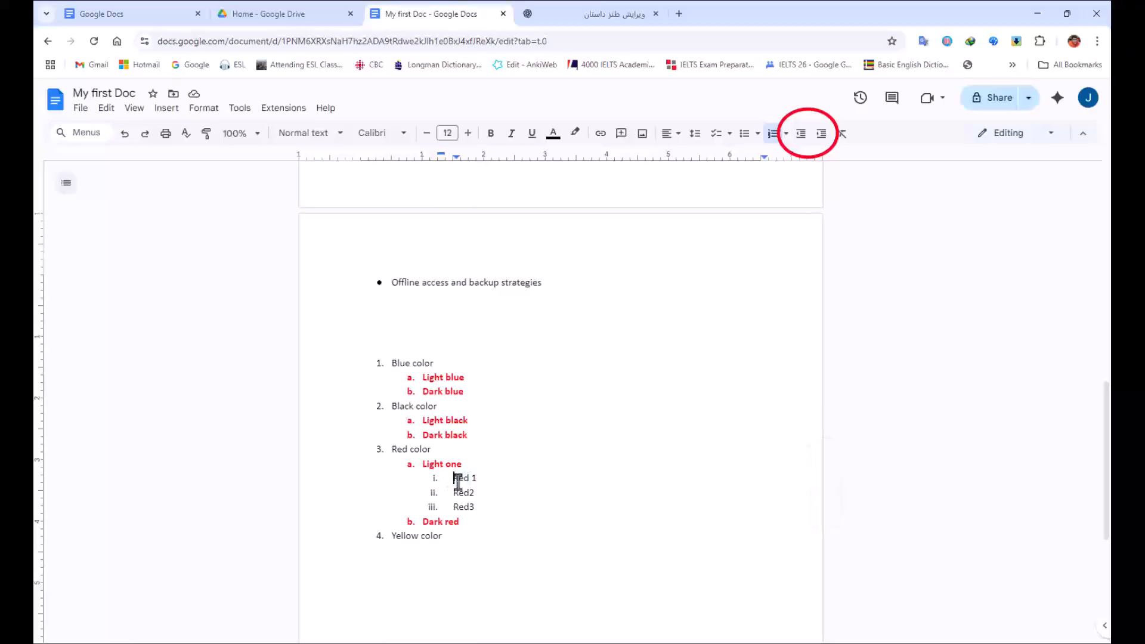
{"action": "left_click_drag", "start_coordinate": [454, 478], "coordinate": [482, 508]}
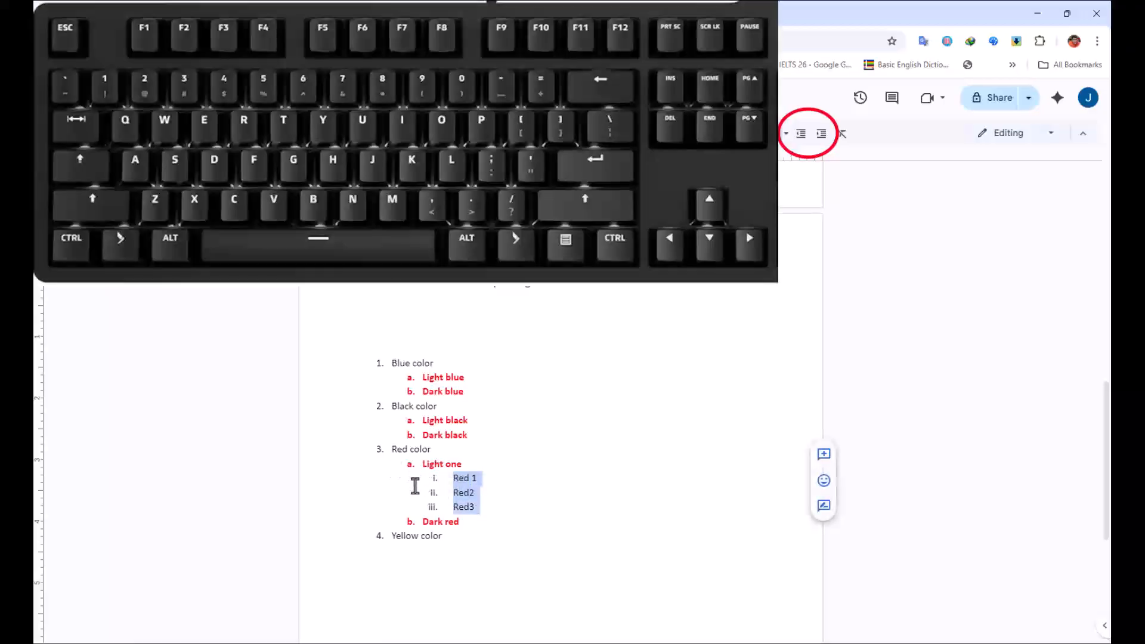
{"action": "key", "text": "shift+Tab"}
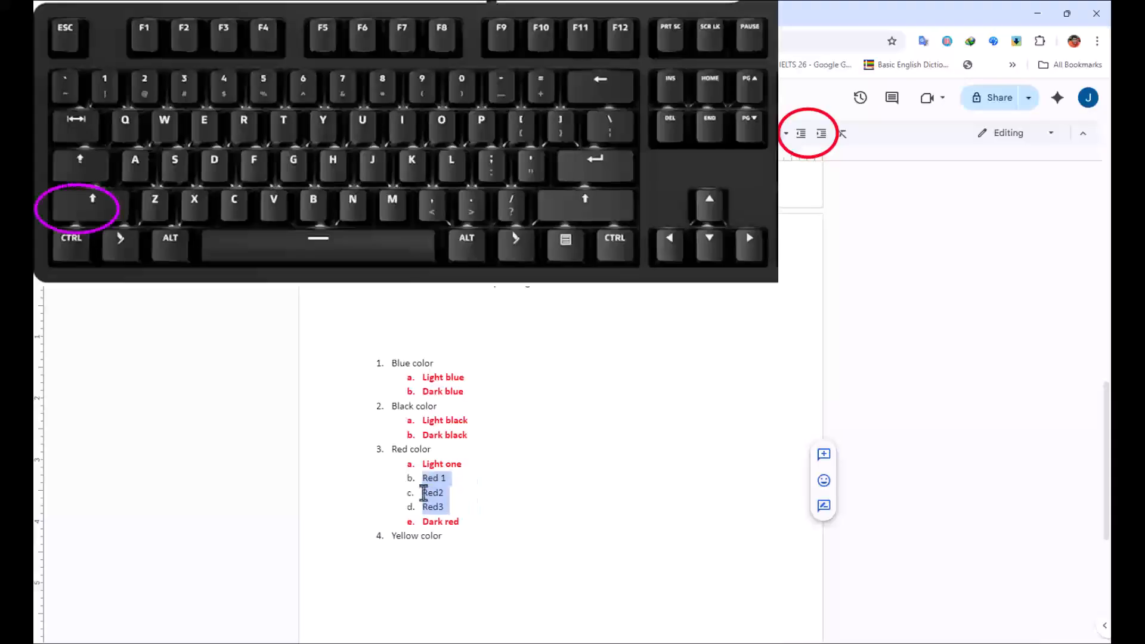
{"action": "key", "text": "Tab"}
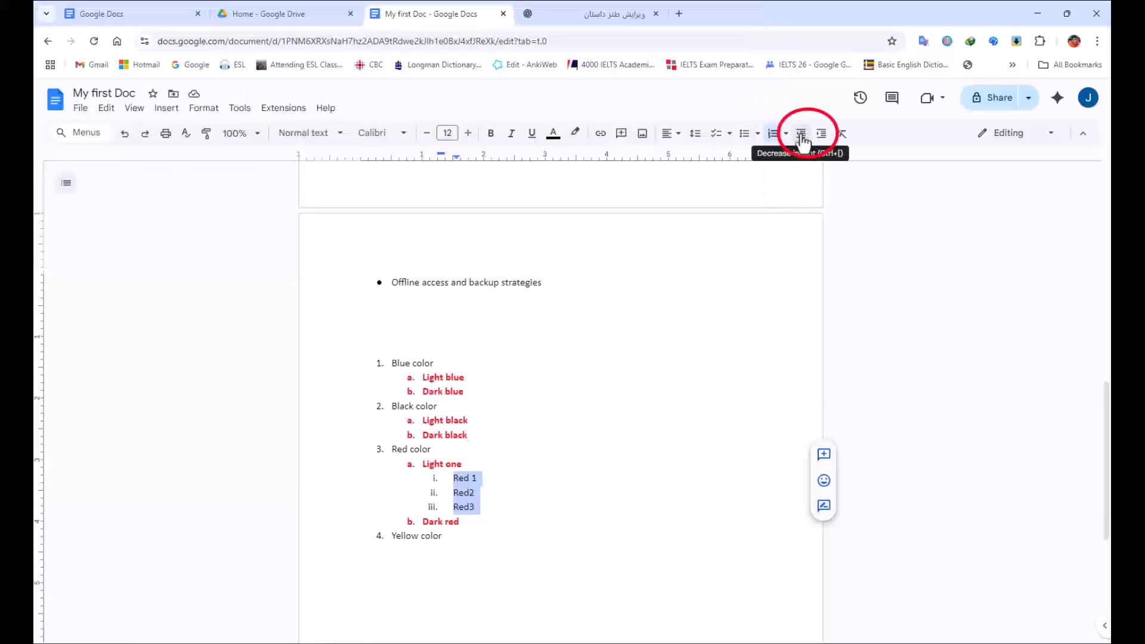
Decrease the indent of "Red 1" to "Red3" by two levels, and increase it again by two levels.
{"action": "left_click", "coordinate": [801, 137]}
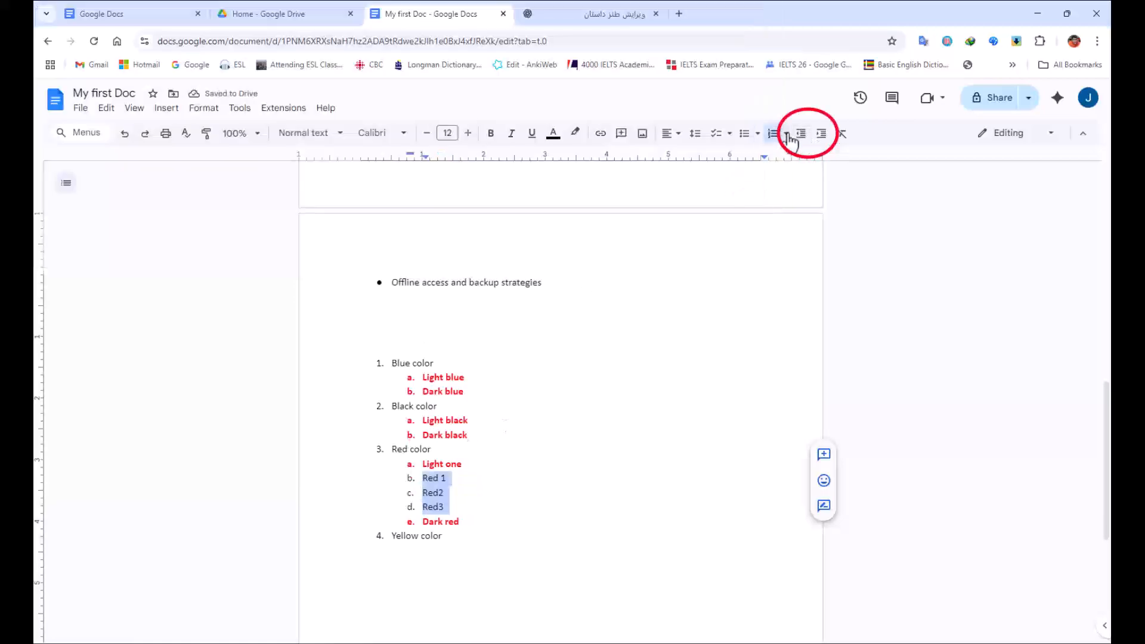
{"action": "left_click", "coordinate": [801, 134]}
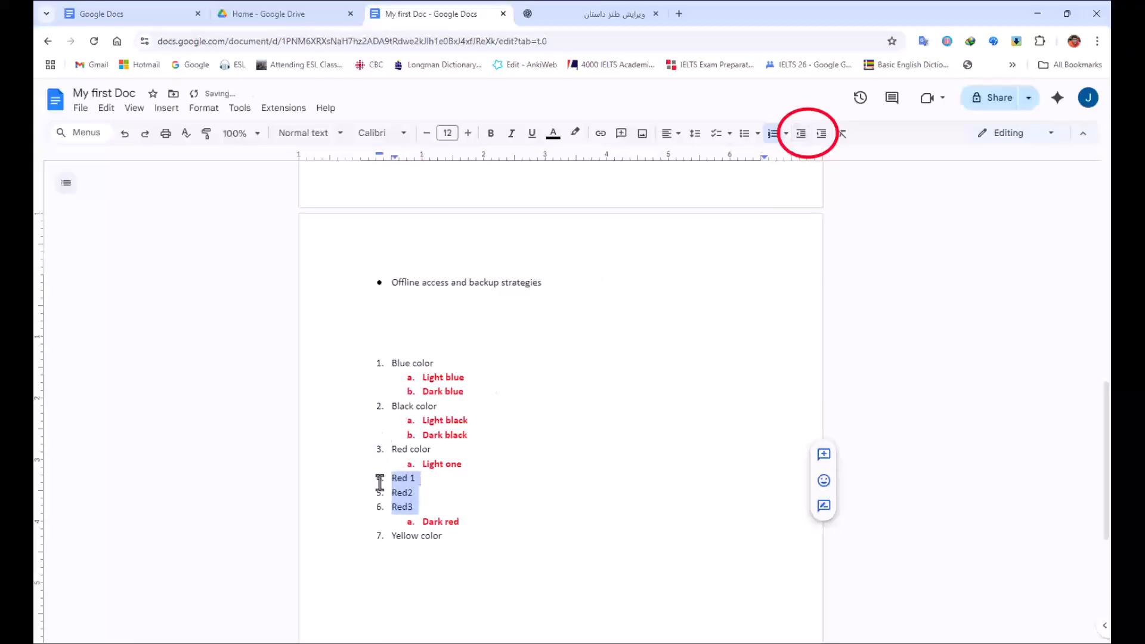
{"action": "left_click", "coordinate": [822, 136]}
{"action": "left_click", "coordinate": [822, 136]}
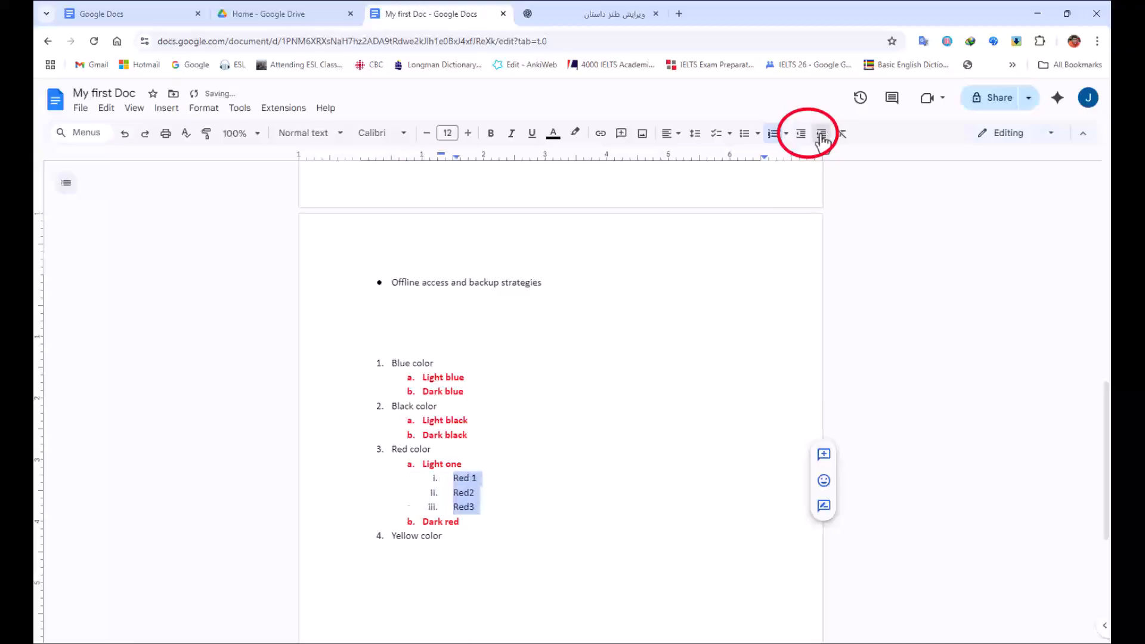
Try promoting "Light blue" and "Dark blue" to main list items, and undo the indent change.
{"action": "left_click_drag", "start_coordinate": [423, 377], "coordinate": [467, 389]}
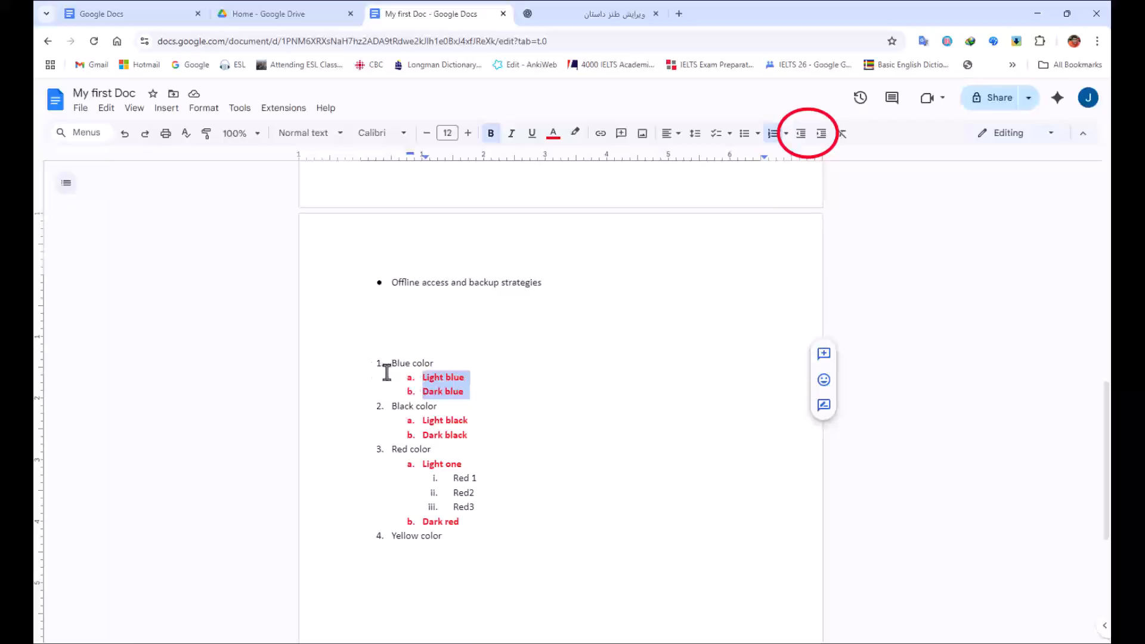
{"action": "left_click", "coordinate": [802, 136]}
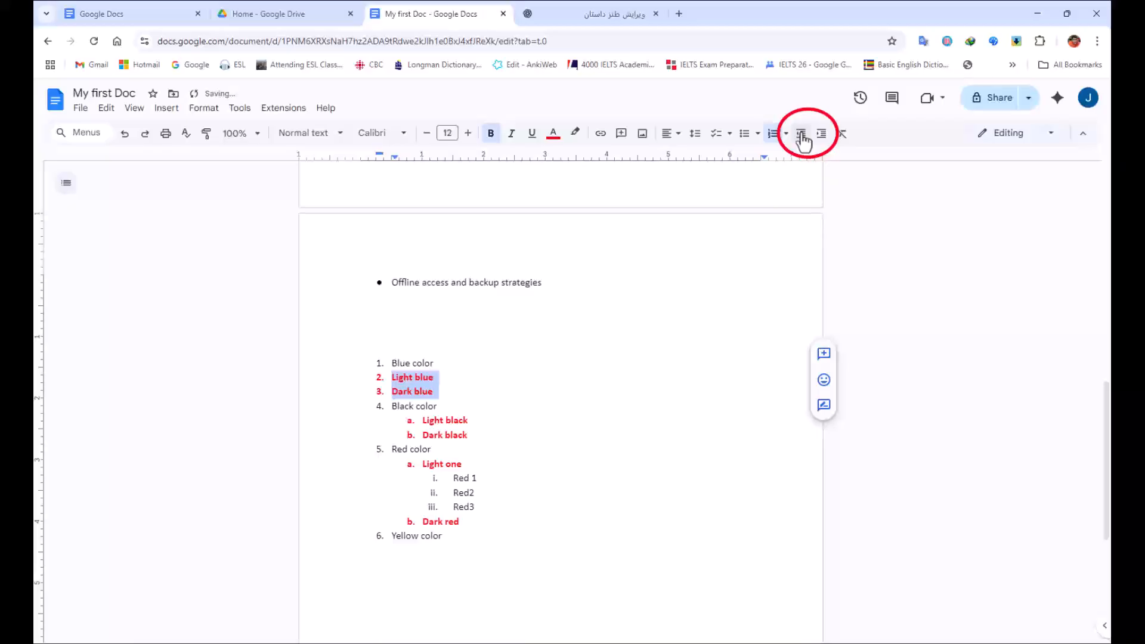
{"action": "key", "text": "ctrl+z"}
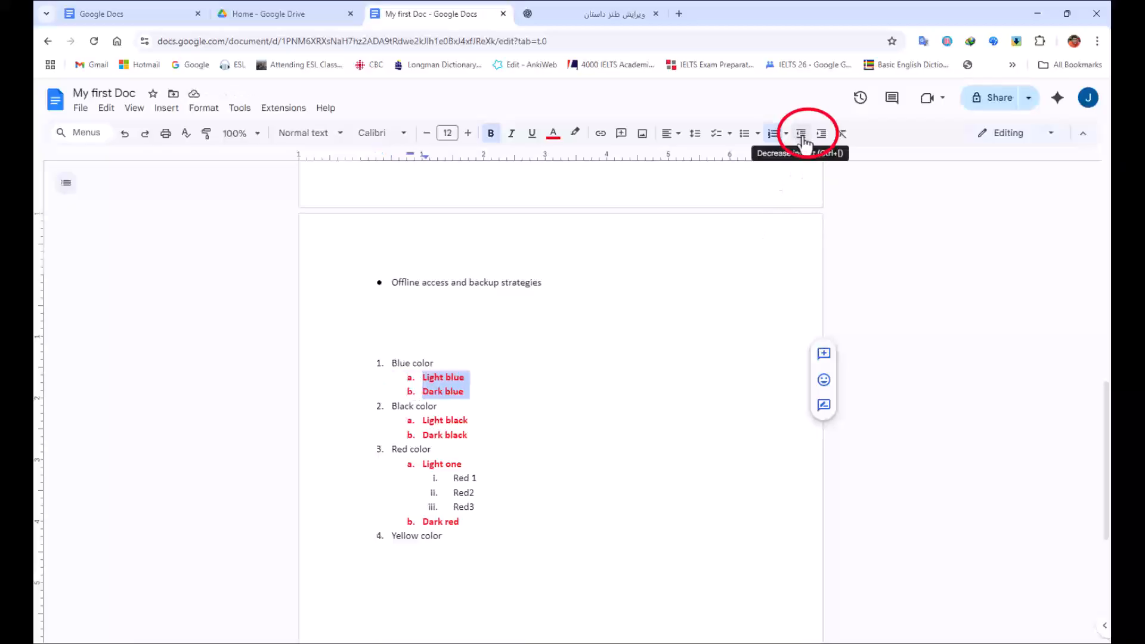
Decrease the indent of "Light blue" and "Dark blue" by one level, and increase it again by one level.
{"action": "left_click", "coordinate": [803, 136]}
{"action": "left_click", "coordinate": [822, 134]}
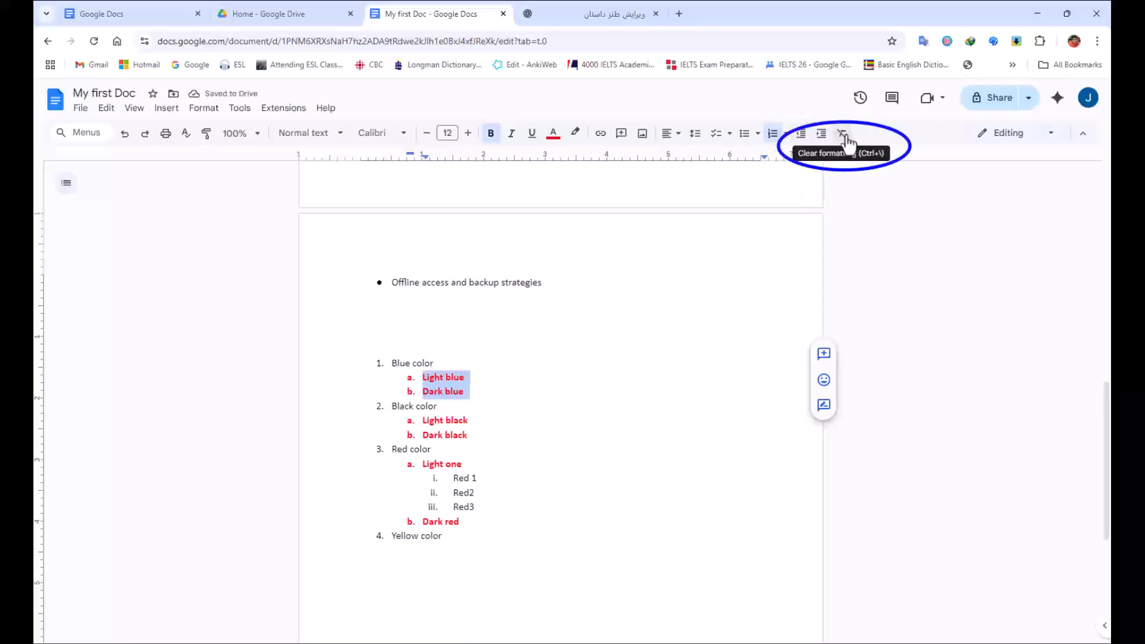
{"action": "left_click", "coordinate": [494, 354]}
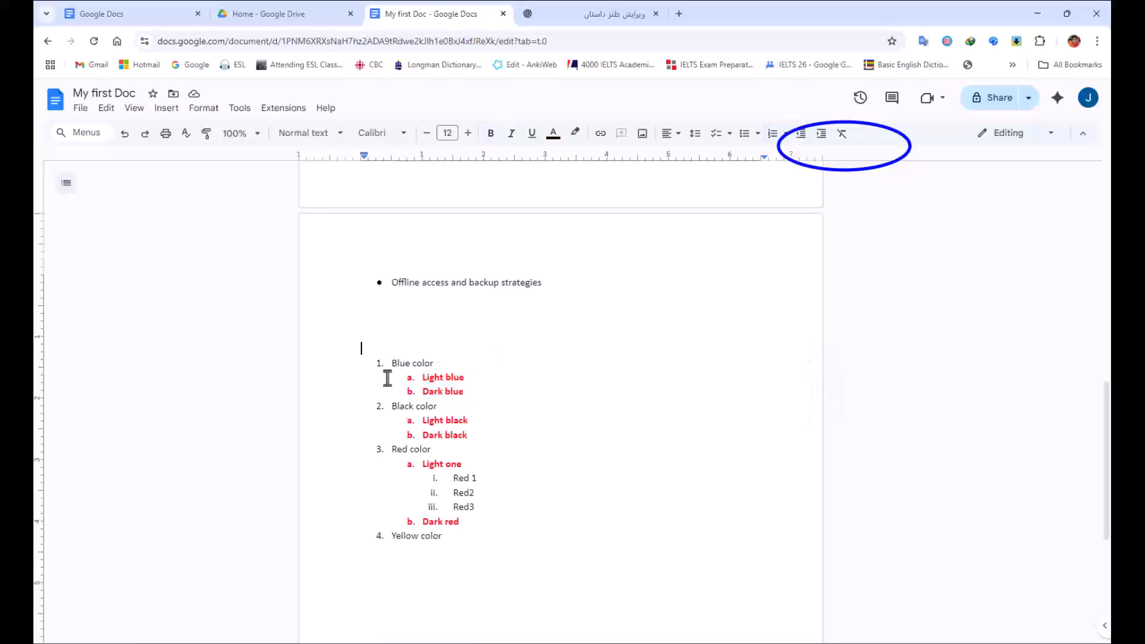
Clear the formatting of "Light blue" and "Dark blue", and of the whole color list.
{"action": "left_click_drag", "start_coordinate": [394, 376], "coordinate": [471, 390]}
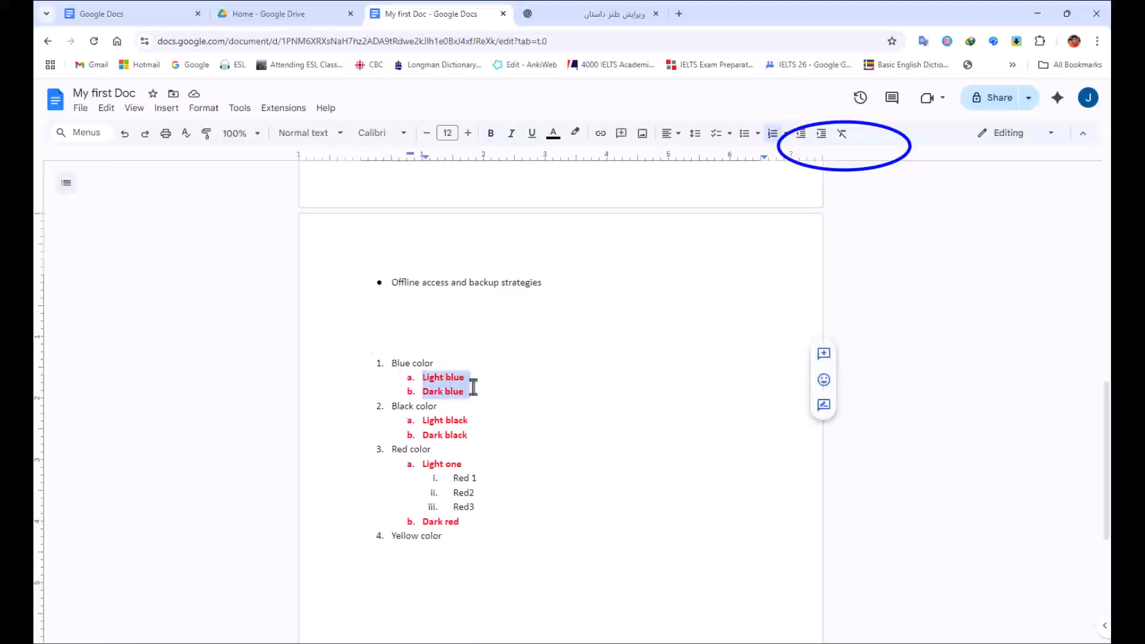
{"action": "left_click", "coordinate": [842, 135]}
{"action": "left_click_drag", "start_coordinate": [385, 415], "coordinate": [488, 432]}
{"action": "left_click", "coordinate": [378, 363]}
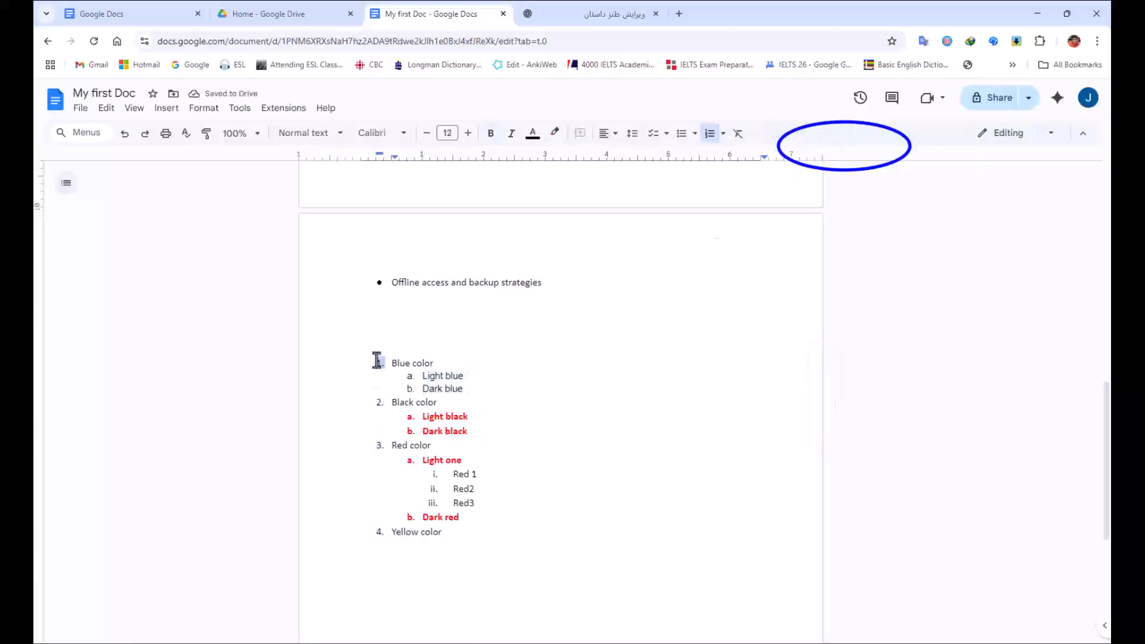
{"action": "left_click_drag", "start_coordinate": [384, 365], "coordinate": [487, 536]}
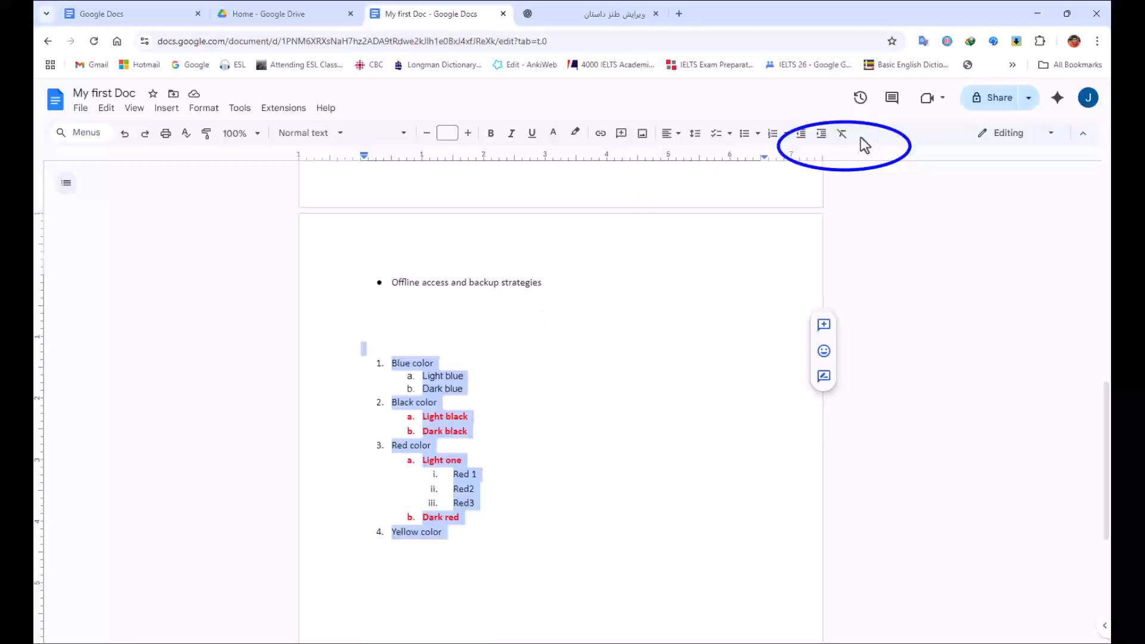
{"action": "left_click", "coordinate": [842, 134]}
{"action": "left_click", "coordinate": [463, 416]}
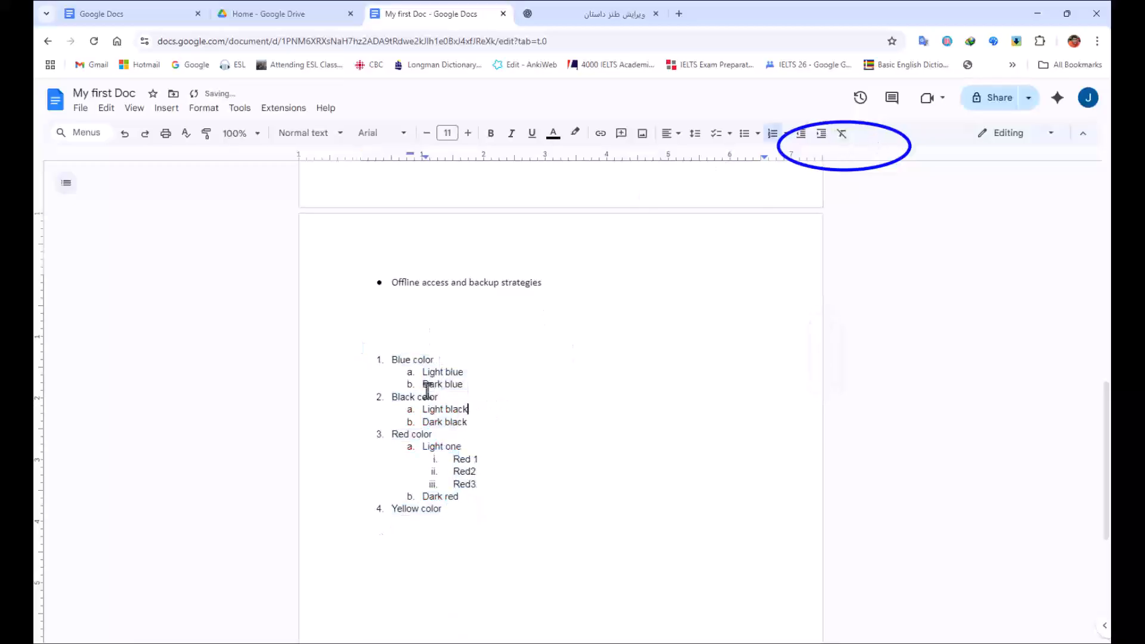
Clear the formatting of the three introductory paragraphs, undo it, and clear it again.
{"action": "scroll", "coordinate": [433, 412], "scroll_direction": "up", "scroll_amount": 10}
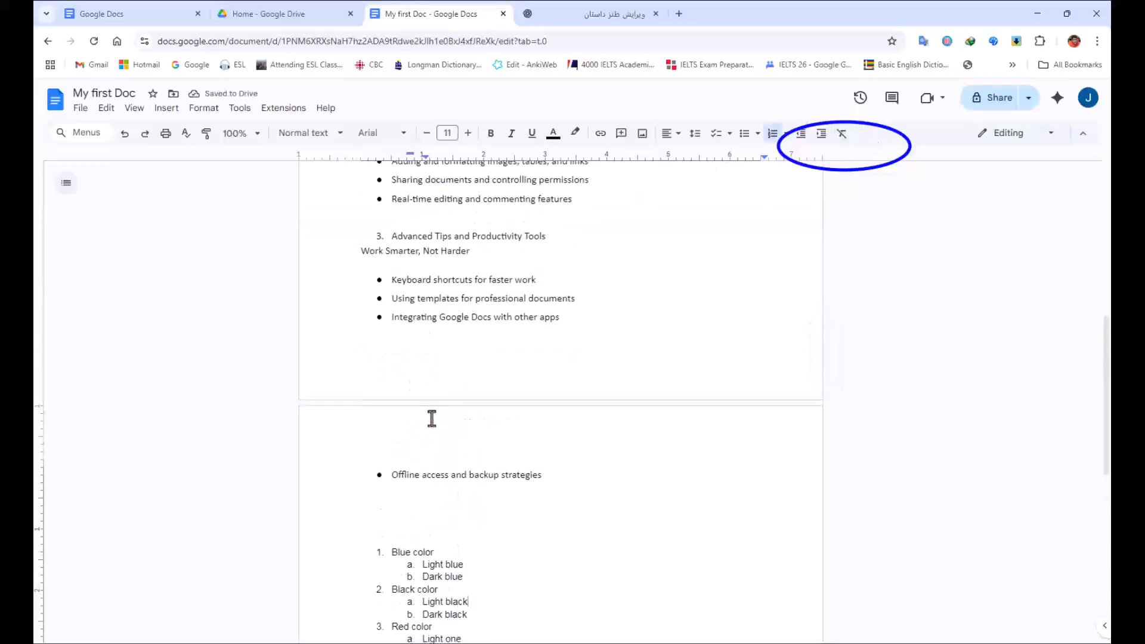
{"action": "left_click_drag", "start_coordinate": [361, 240], "coordinate": [739, 414]}
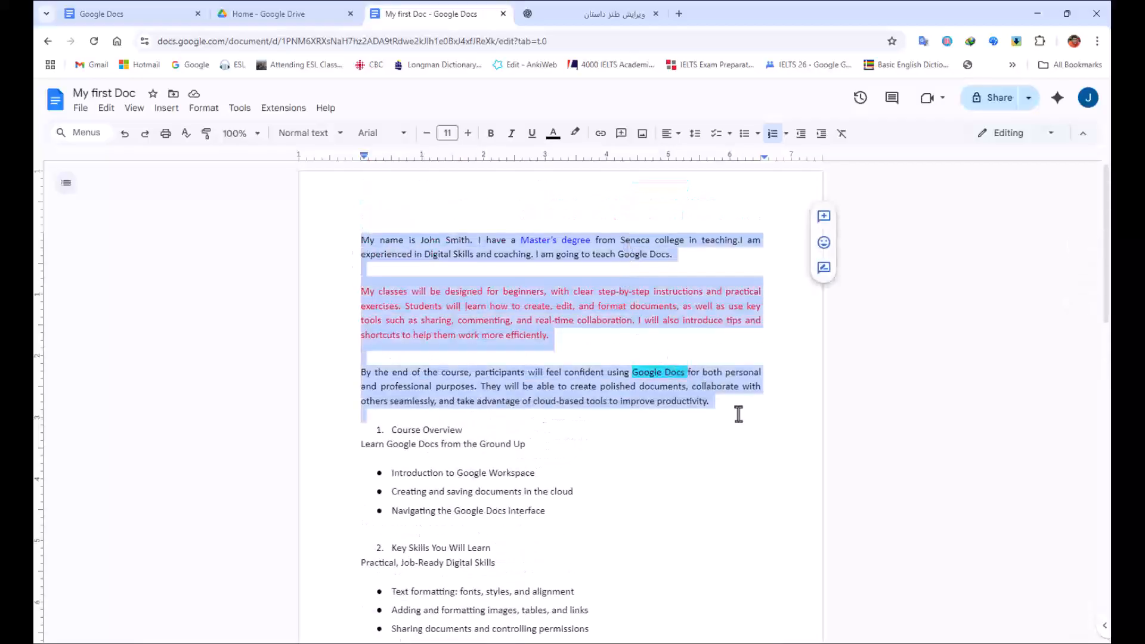
{"action": "left_click", "coordinate": [842, 133]}
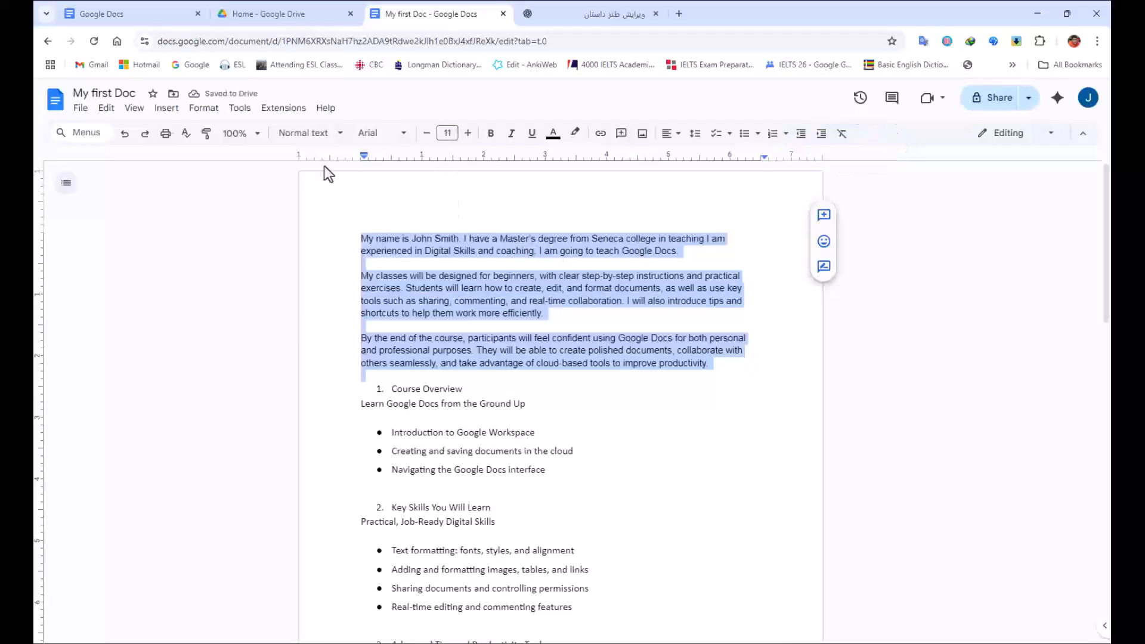
{"action": "left_click", "coordinate": [124, 134]}
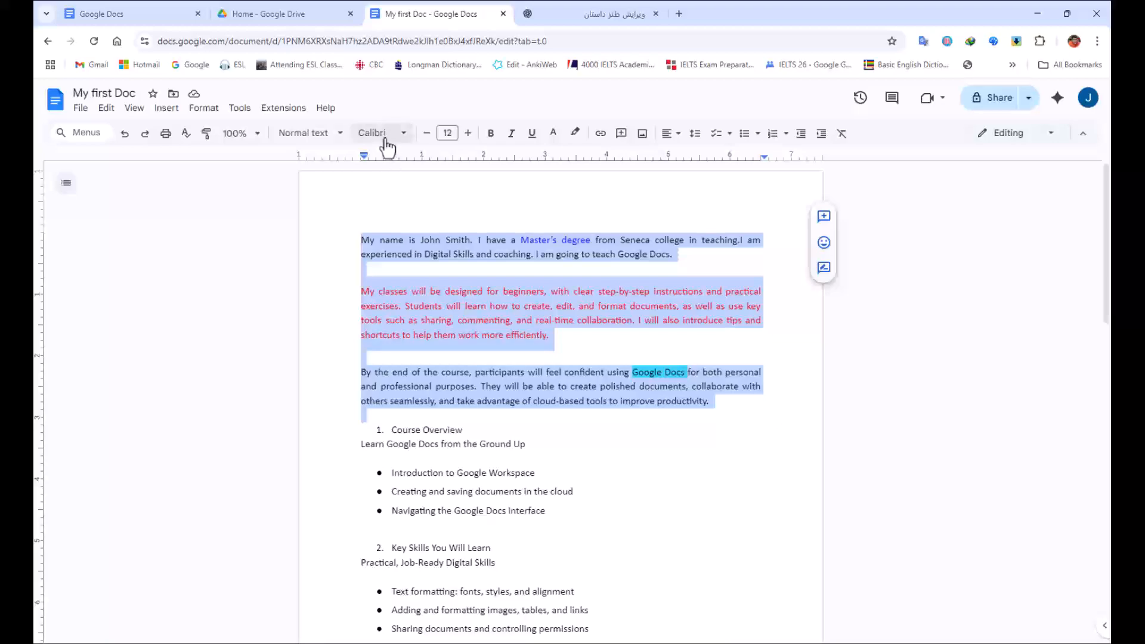
{"action": "left_click", "coordinate": [841, 134]}
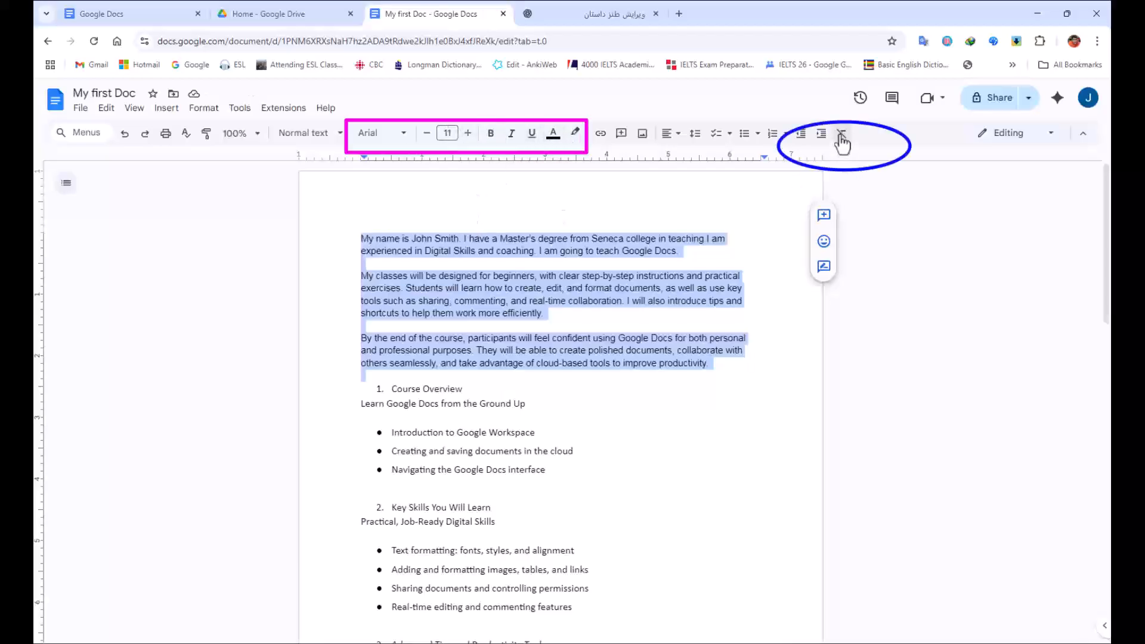
{"action": "left_click", "coordinate": [535, 312]}
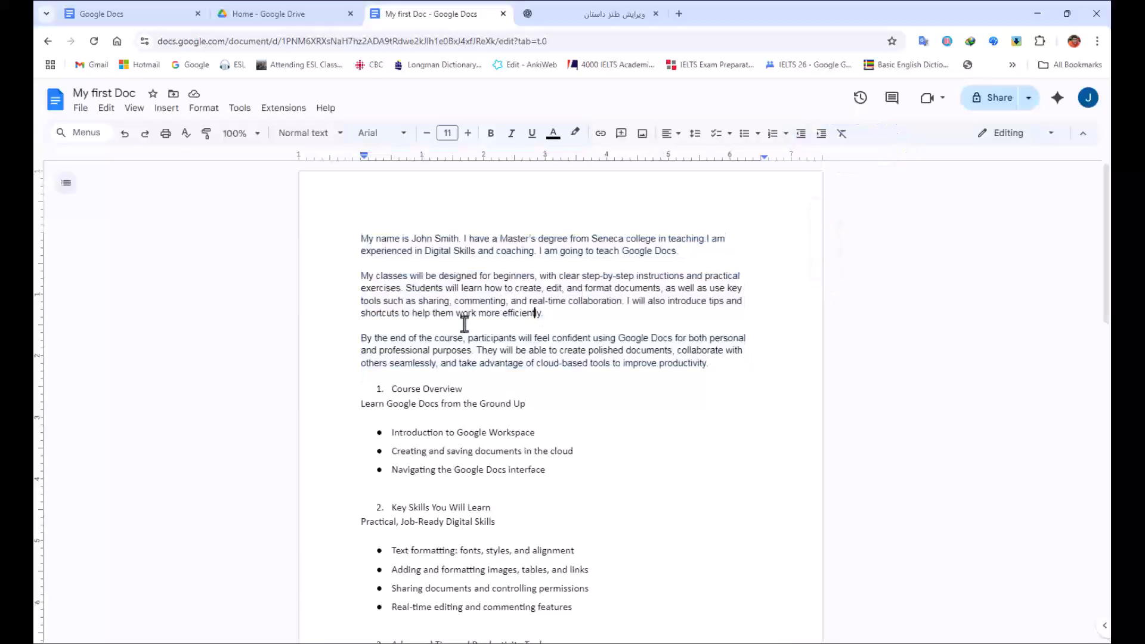
Make the heading "Course Overview" bold with font size 14.
{"action": "double_click", "coordinate": [412, 392]}
{"action": "triple_click", "coordinate": [430, 391]}
{"action": "left_click", "coordinate": [492, 136]}
{"action": "left_click", "coordinate": [469, 135]}
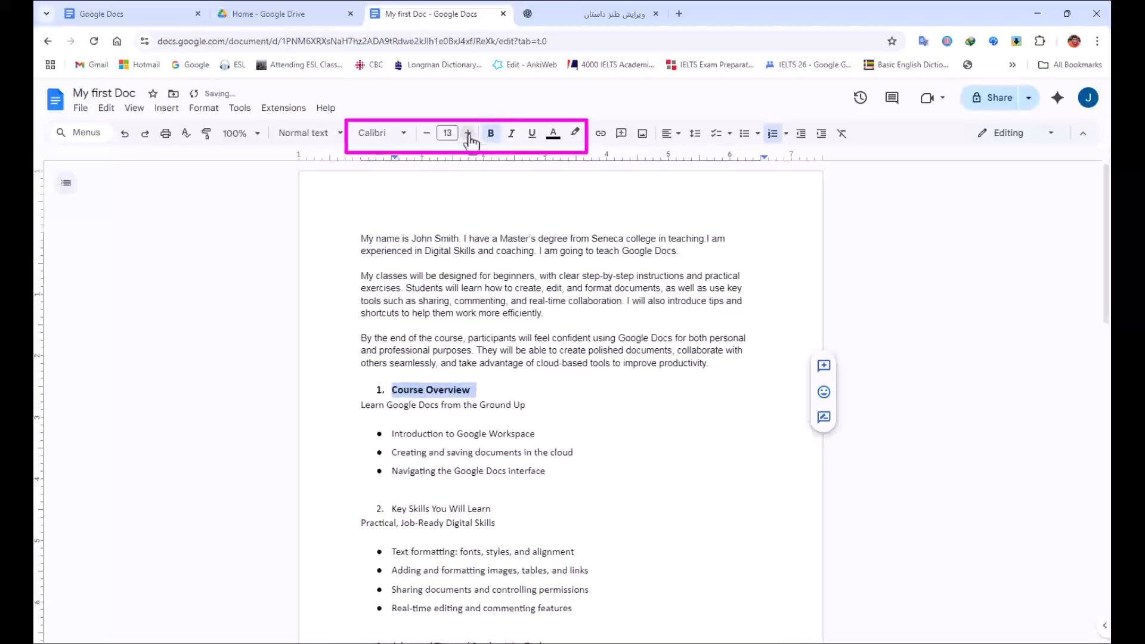
{"action": "left_click", "coordinate": [468, 135]}
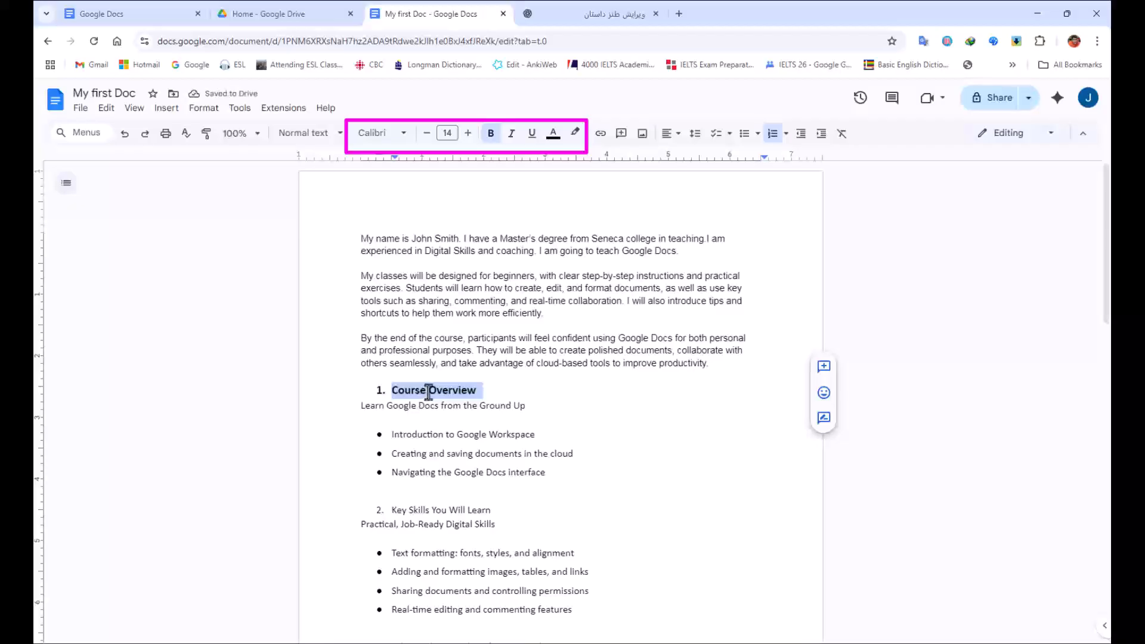
Copy the formatting of "Course Overview" with Paint format to the headings "Key Skills You Will Learn" and "Advanced Tips and Productivity Tools".
{"action": "left_click", "coordinate": [207, 138]}
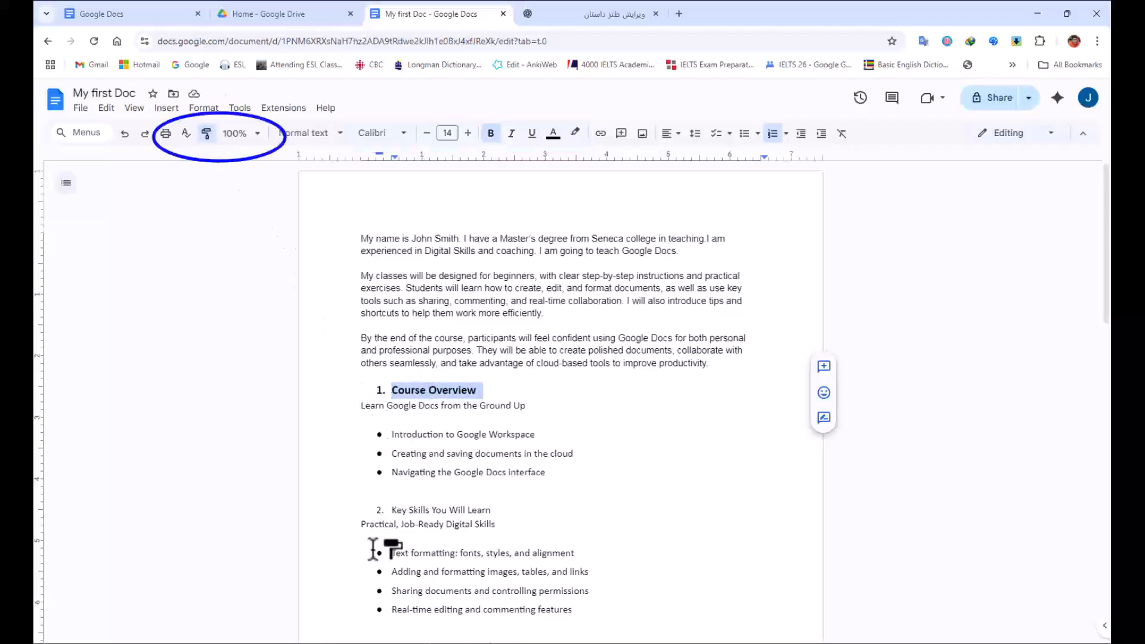
{"action": "left_click_drag", "start_coordinate": [391, 510], "coordinate": [497, 511]}
{"action": "scroll", "coordinate": [429, 504], "scroll_direction": "down", "scroll_amount": 4}
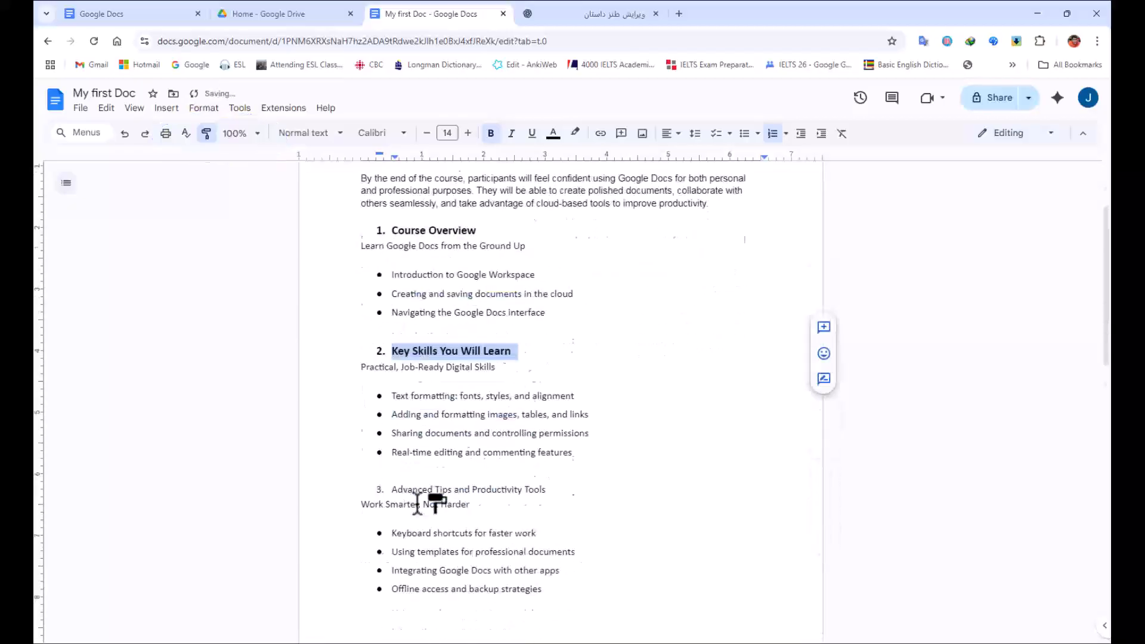
{"action": "left_click_drag", "start_coordinate": [382, 391], "coordinate": [563, 394]}
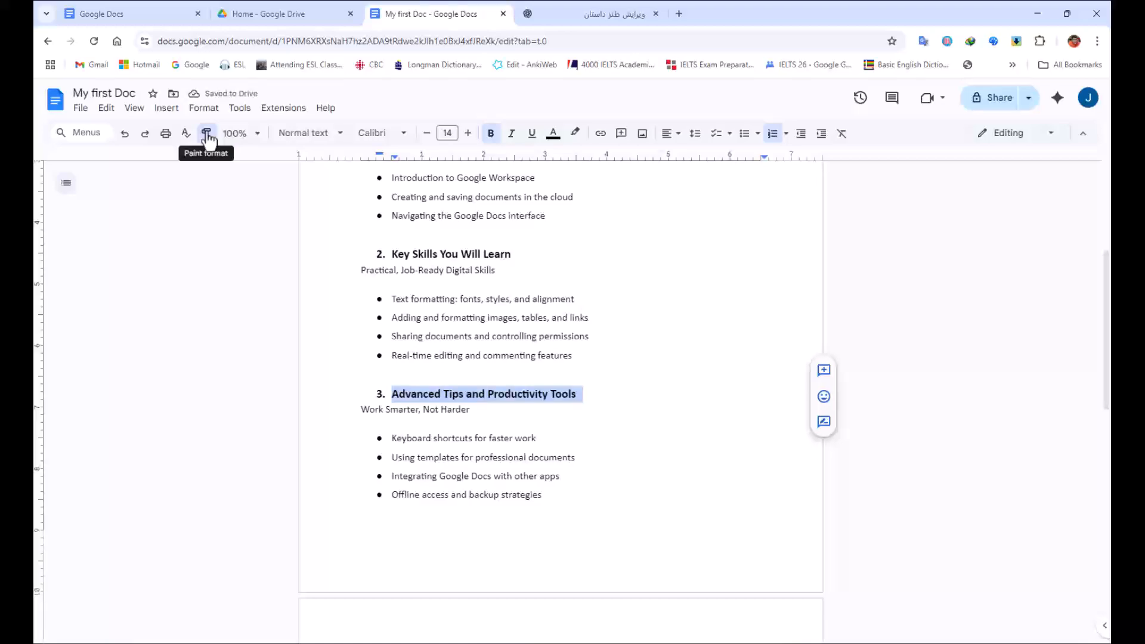
{"action": "left_click", "coordinate": [487, 338]}
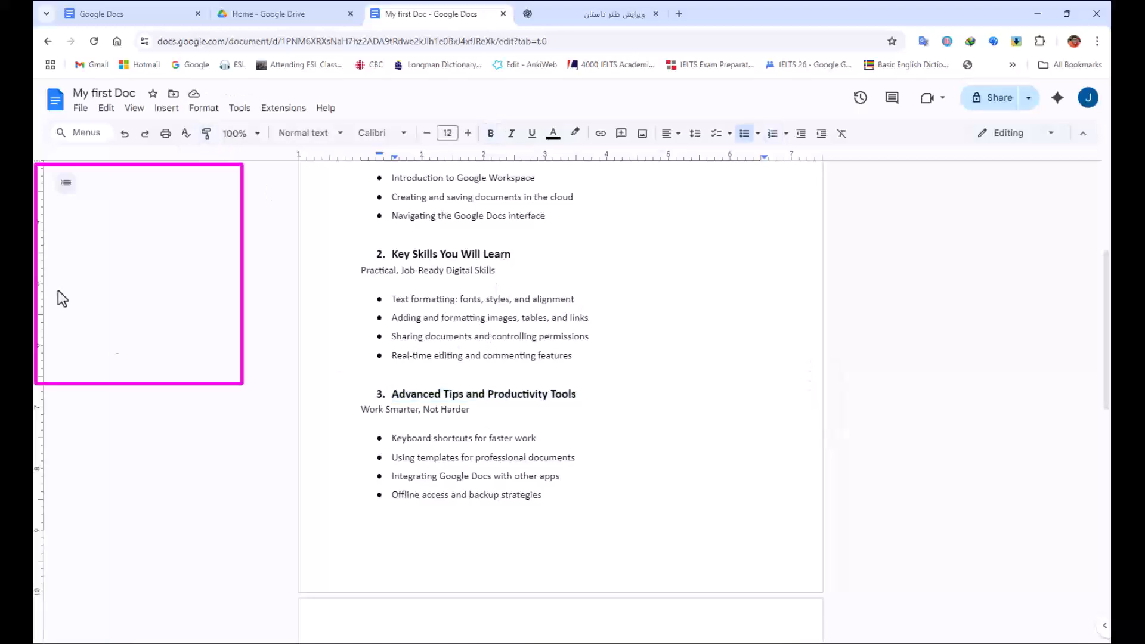
Show the document tabs and outline, and hide them again.
{"action": "left_click", "coordinate": [67, 183]}
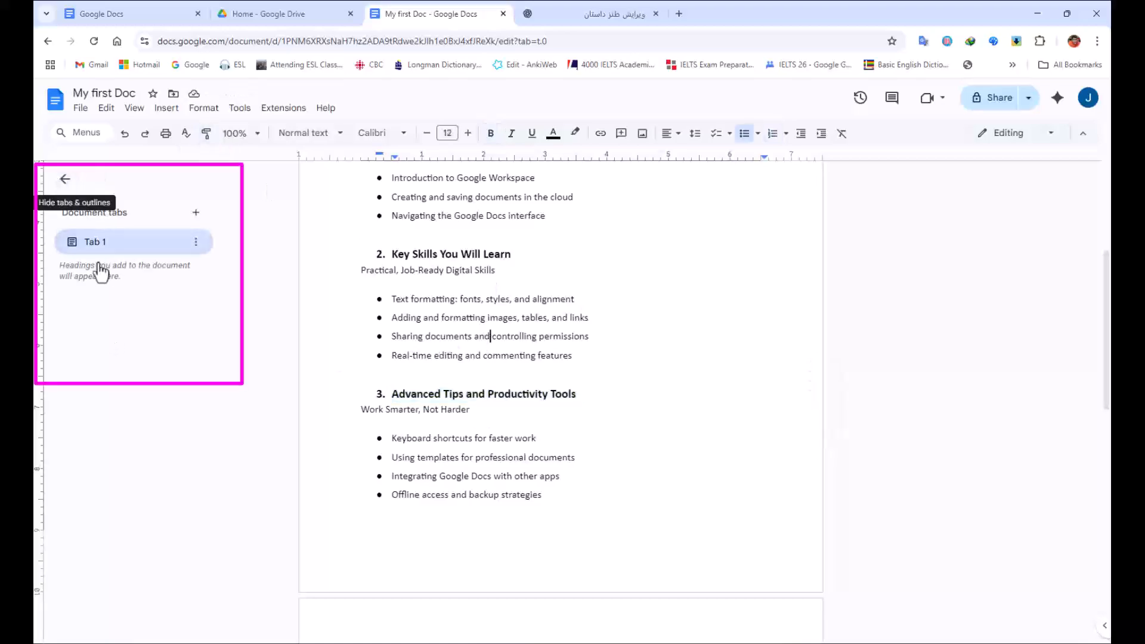
{"action": "left_click", "coordinate": [67, 180]}
{"action": "left_click", "coordinate": [429, 317]}
{"action": "scroll", "coordinate": [364, 320], "scroll_direction": "up", "scroll_amount": 4}
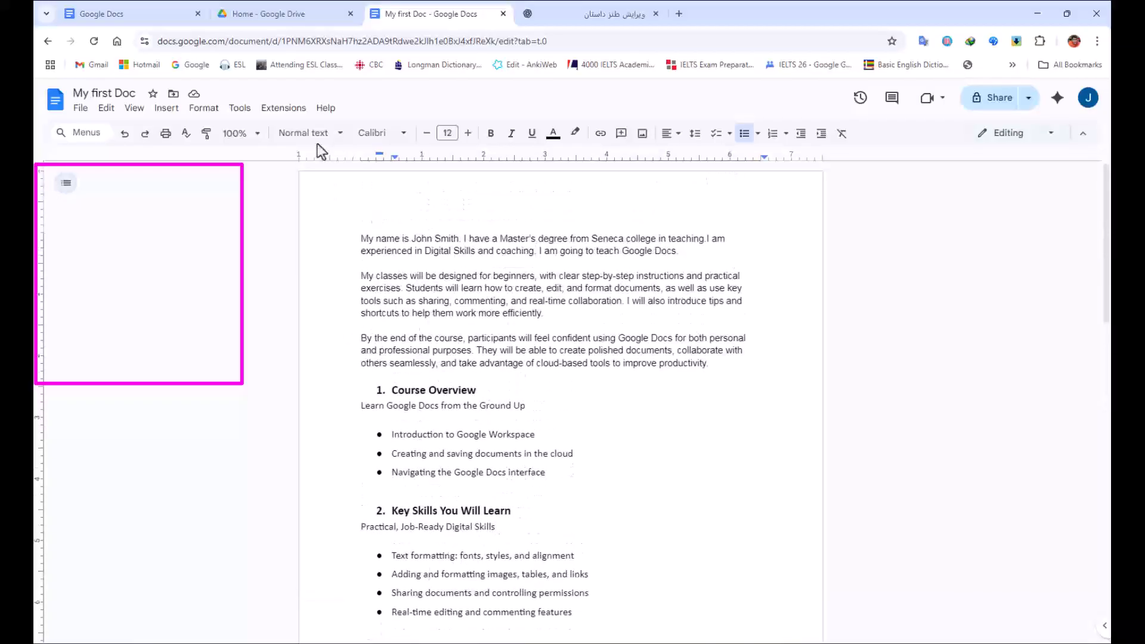
{"action": "triple_click", "coordinate": [426, 391]}
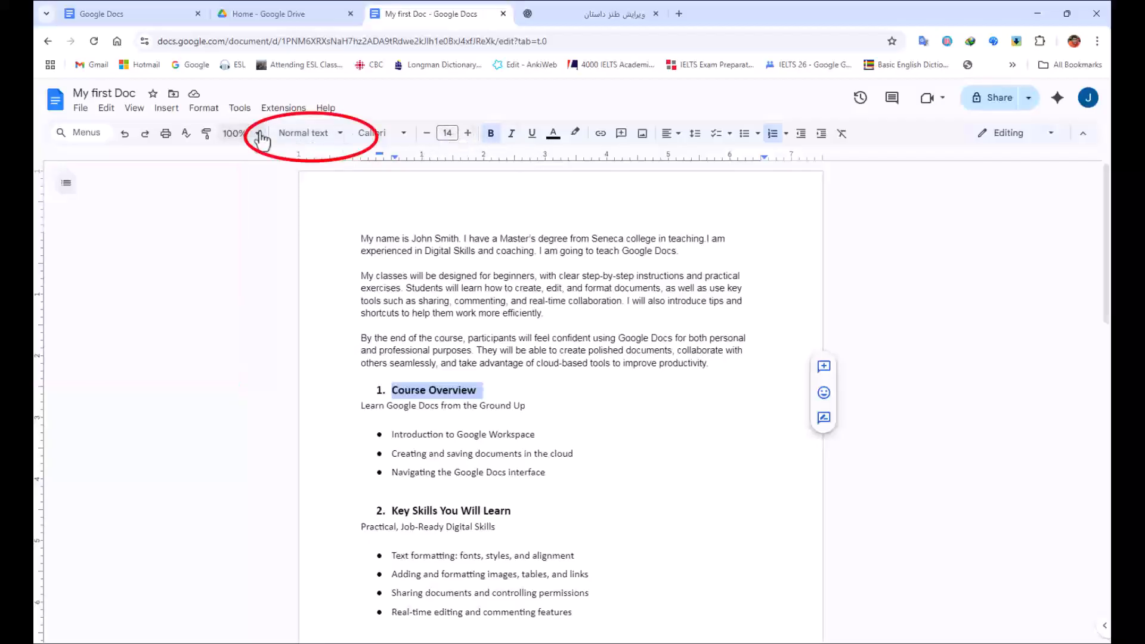
{"action": "left_click", "coordinate": [334, 132]}
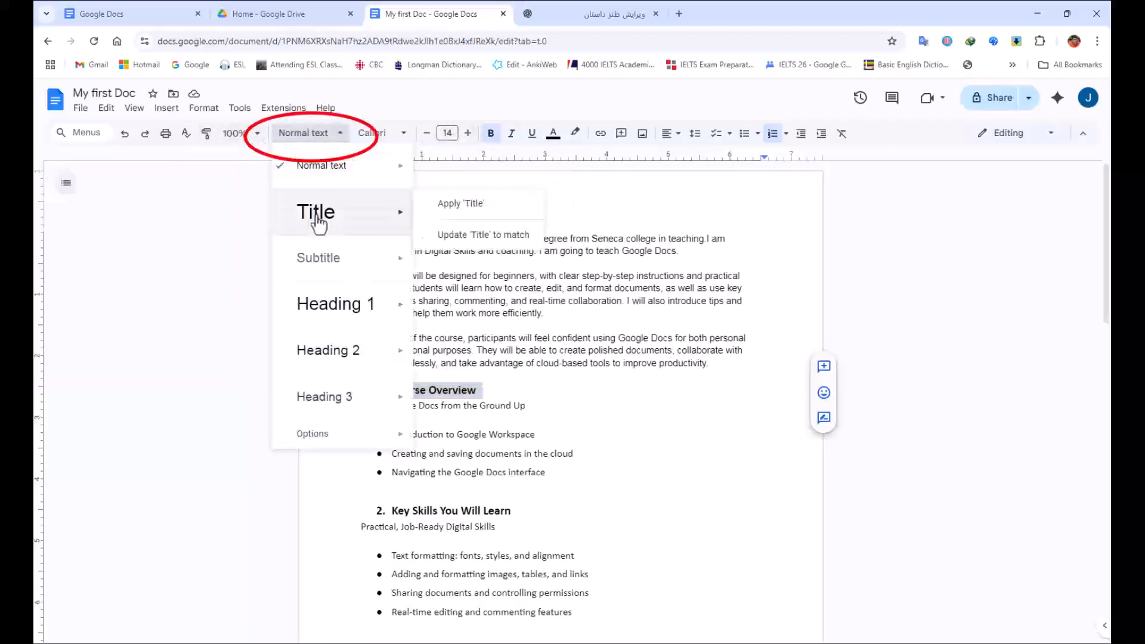
Insert the line "Google Docs Tutorial" above the first introductory paragraph.
{"action": "left_click", "coordinate": [361, 244]}
{"action": "key", "text": "Return"}
{"action": "key", "text": "Up"}
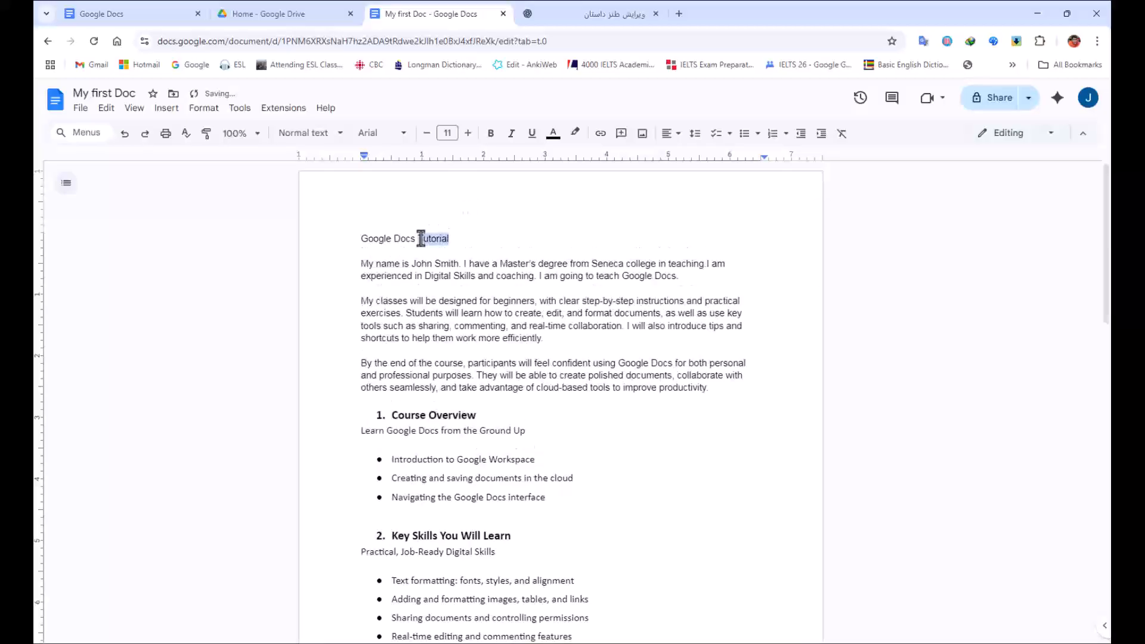
Apply the Title style to the line "Google Docs Tutorial".
{"action": "triple_click", "coordinate": [422, 238]}
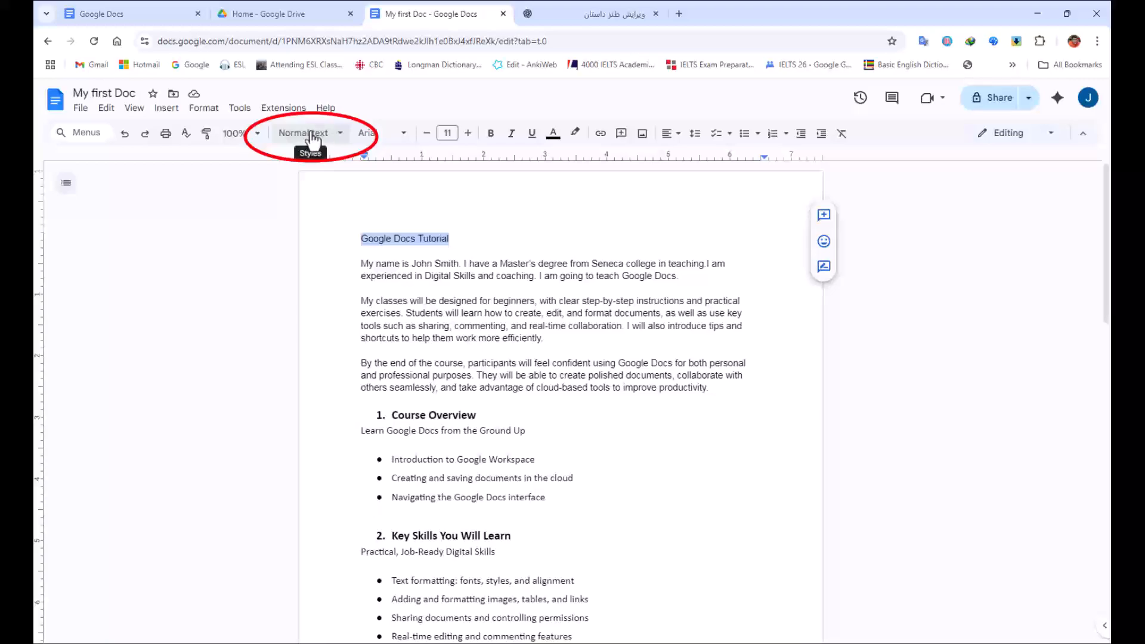
{"action": "left_click", "coordinate": [336, 137]}
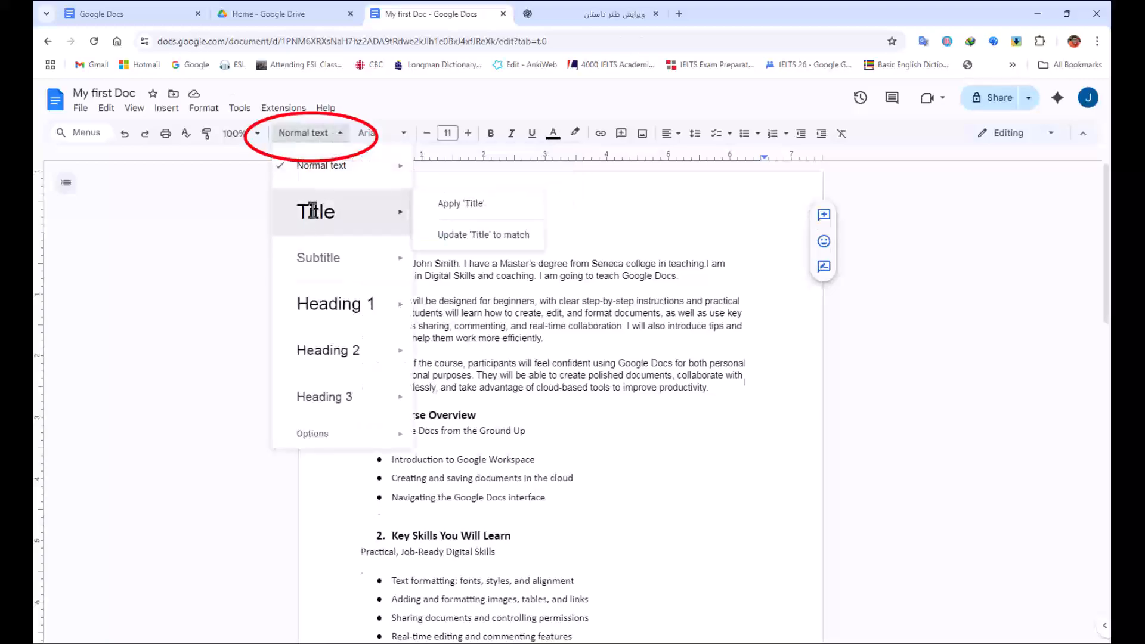
{"action": "left_click", "coordinate": [312, 211]}
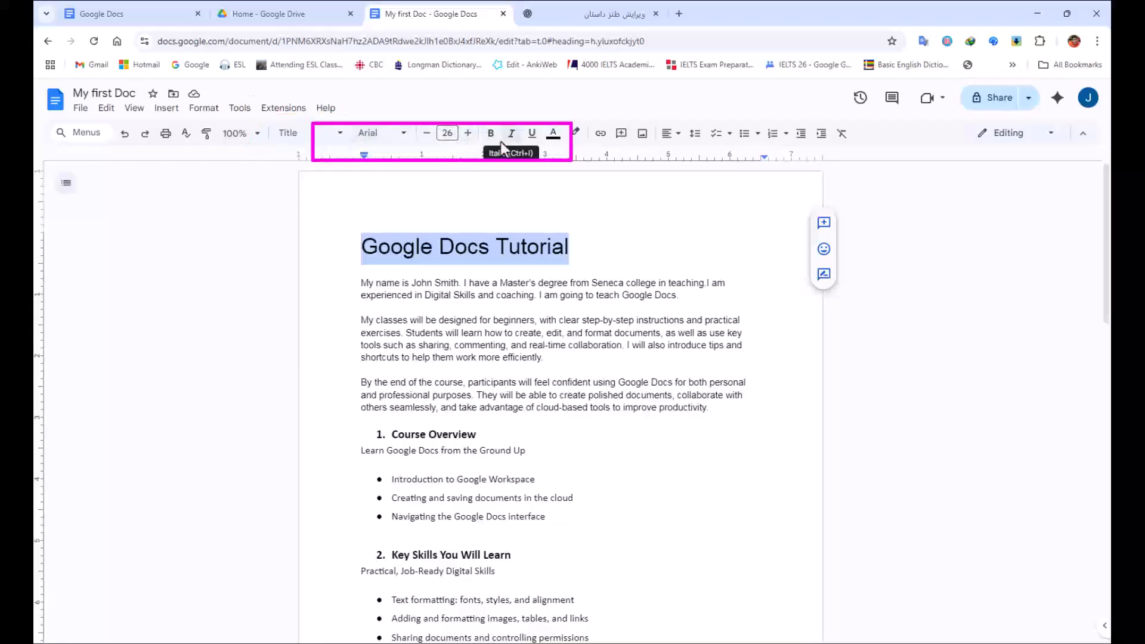
{"action": "left_click", "coordinate": [440, 246]}
Apply the Heading 1 style to the numbered heading "Course Overview".
{"action": "triple_click", "coordinate": [416, 435]}
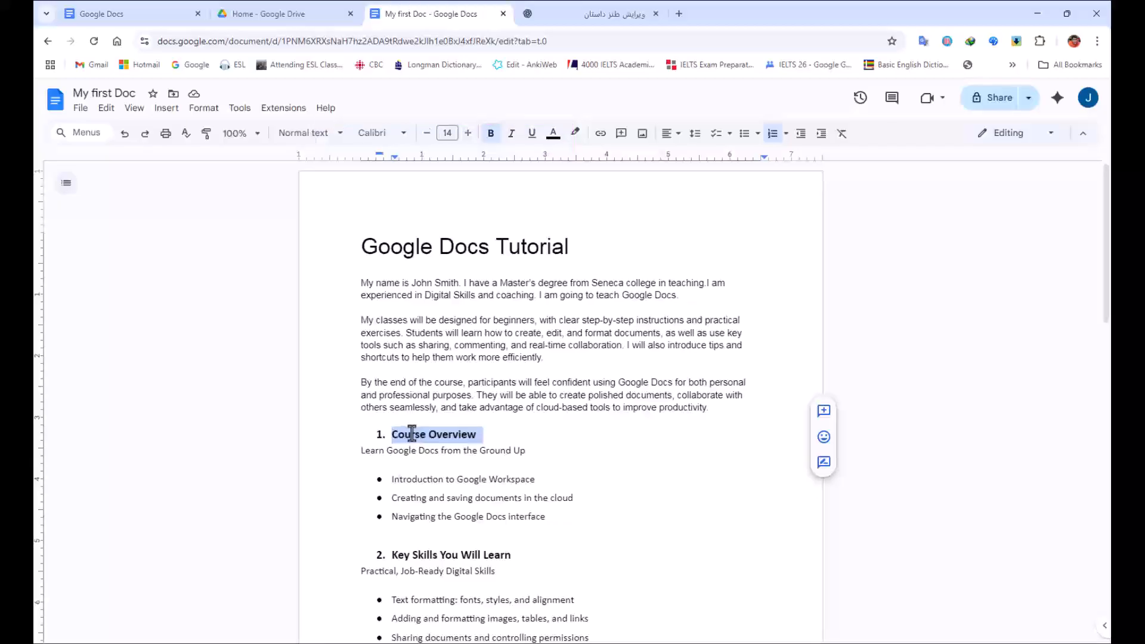
{"action": "left_click", "coordinate": [332, 138]}
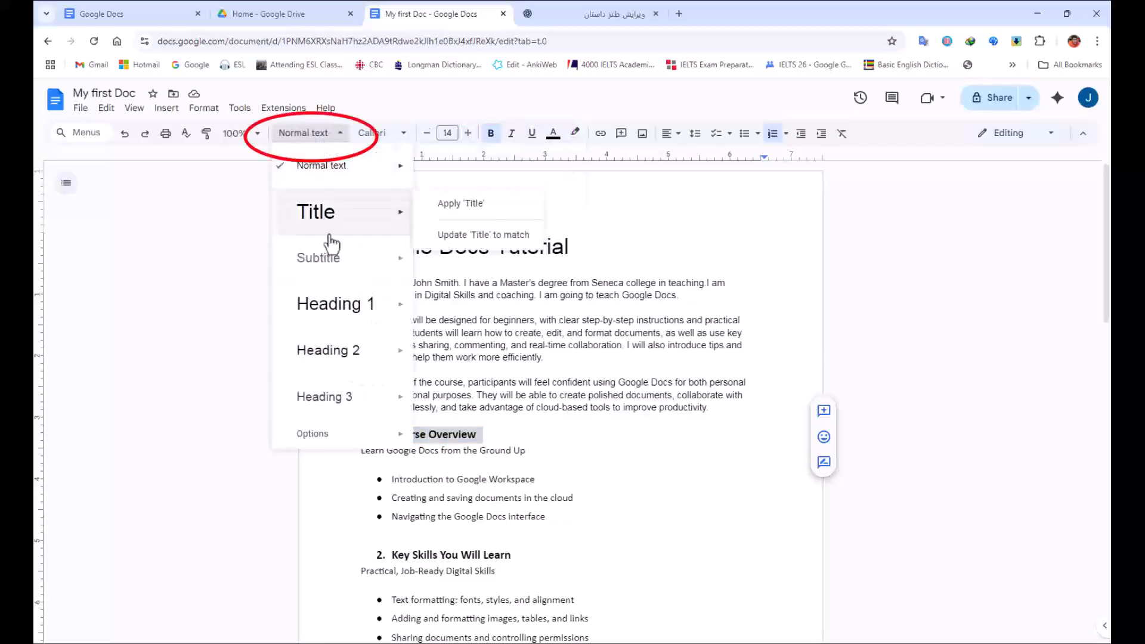
{"action": "left_click", "coordinate": [320, 297]}
{"action": "scroll", "coordinate": [388, 439], "scroll_direction": "down", "scroll_amount": 2}
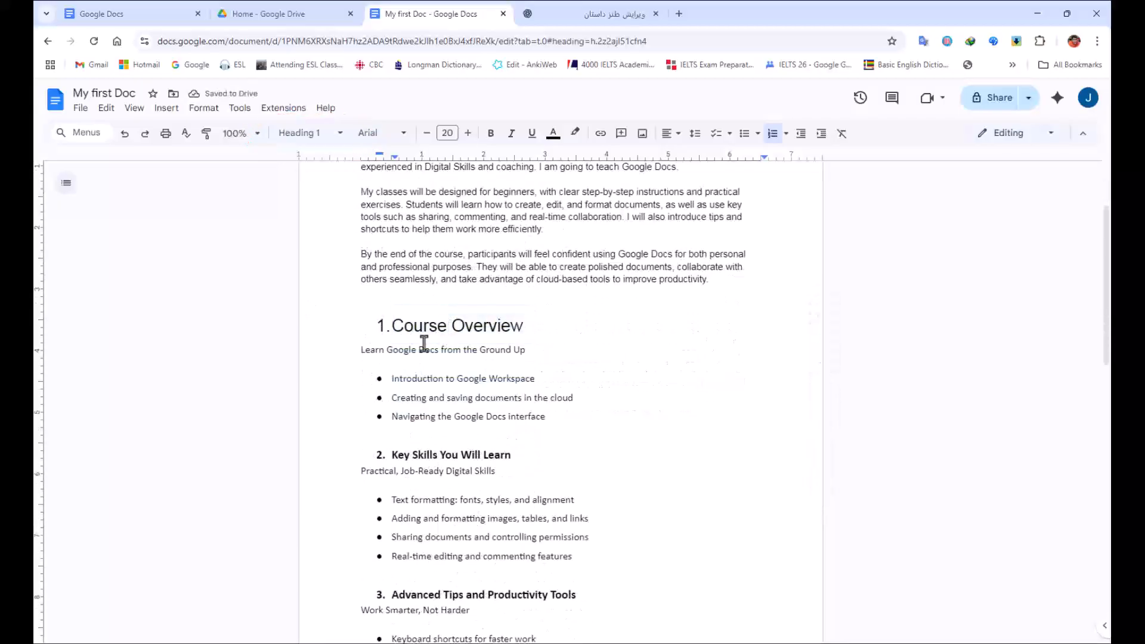
Use Paint format to copy the Heading 1 style to "Key Skills You Will Learn" and "Advanced Tips and Productivity Tools".
{"action": "left_click", "coordinate": [207, 133]}
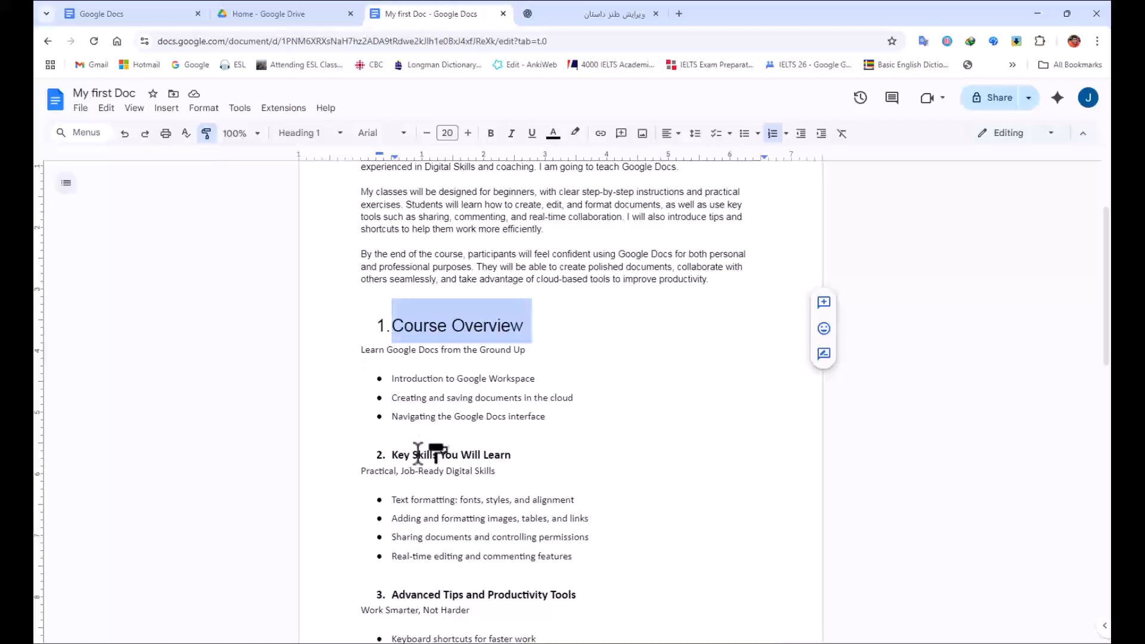
{"action": "mouse_move", "coordinate": [358, 456]}
{"action": "left_mouse_down"}
{"action": "mouse_move", "coordinate": [545, 455]}
{"action": "mouse_move", "coordinate": [519, 452]}
{"action": "left_mouse_up"}
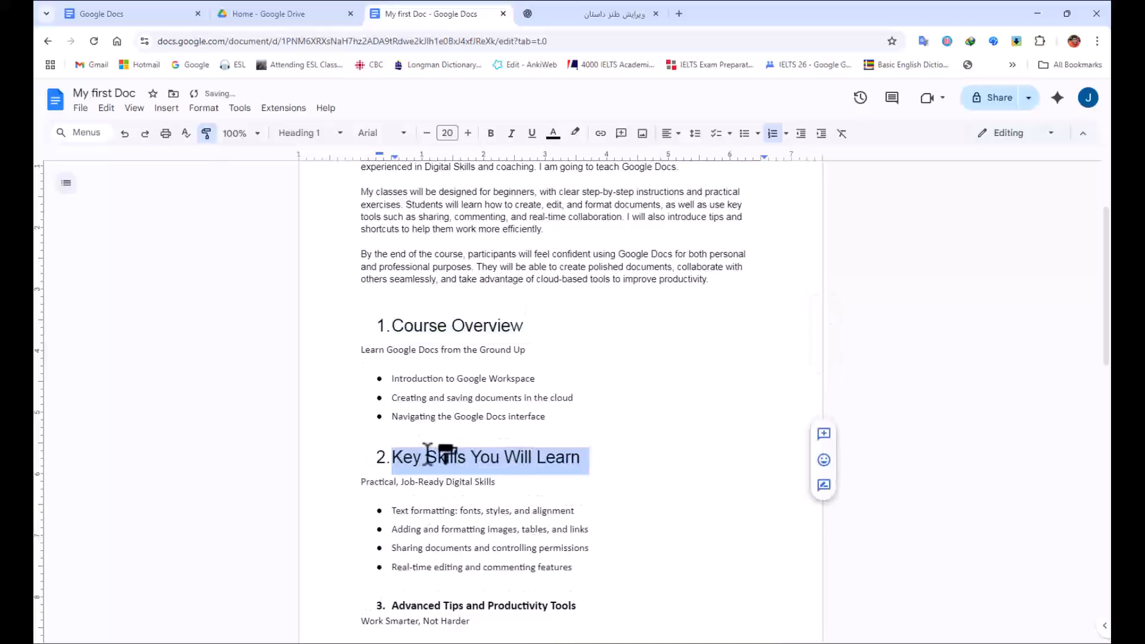
{"action": "scroll", "coordinate": [418, 441], "scroll_direction": "down", "scroll_amount": 3}
{"action": "mouse_move", "coordinate": [376, 411]}
{"action": "left_mouse_down"}
{"action": "mouse_move", "coordinate": [593, 413]}
{"action": "mouse_move", "coordinate": [573, 414]}
{"action": "left_mouse_up"}
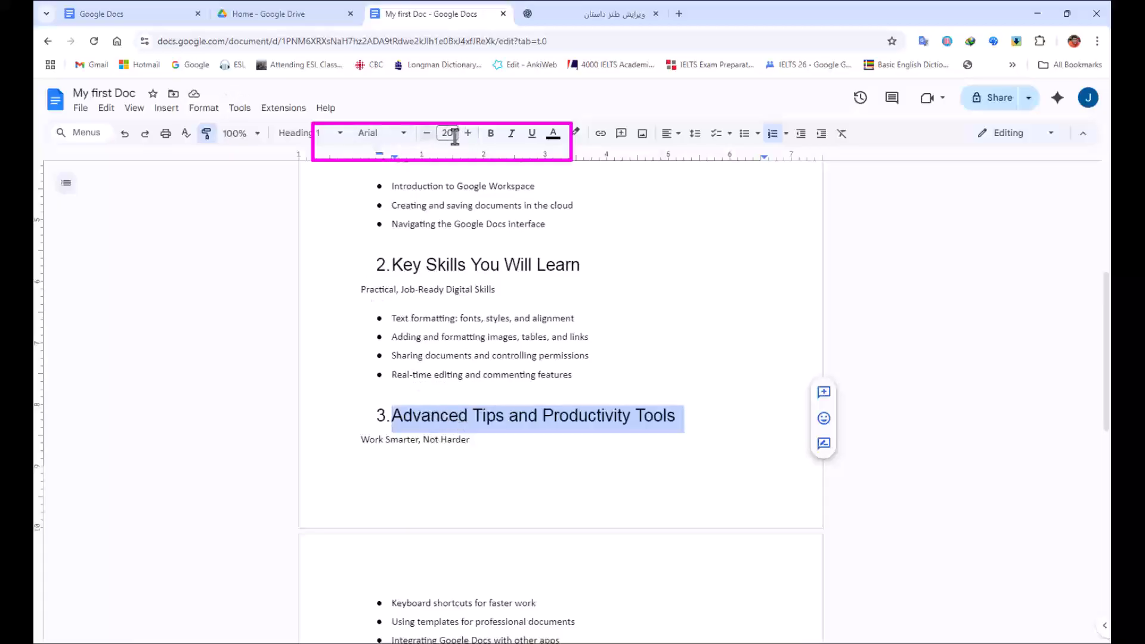
{"action": "left_click", "coordinate": [460, 270]}
{"action": "scroll", "coordinate": [415, 332], "scroll_direction": "up", "scroll_amount": 5}
Apply the Heading 2 style to the line "Learn Google Docs from the Ground Up".
{"action": "scroll", "coordinate": [388, 426], "scroll_direction": "down", "scroll_amount": 3}
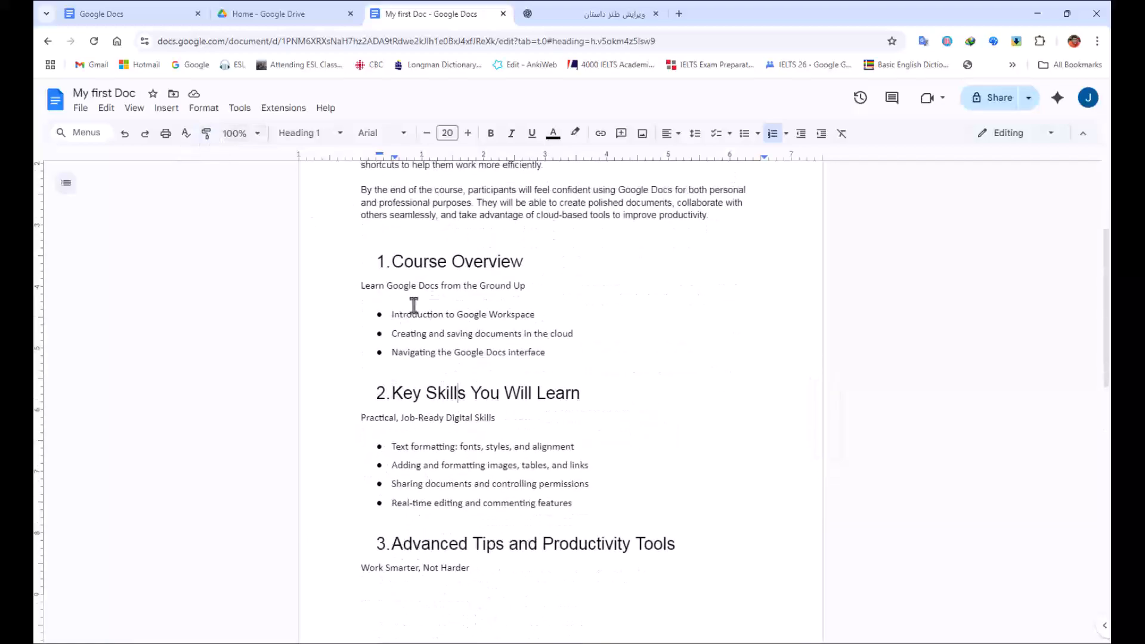
{"action": "triple_click", "coordinate": [418, 286]}
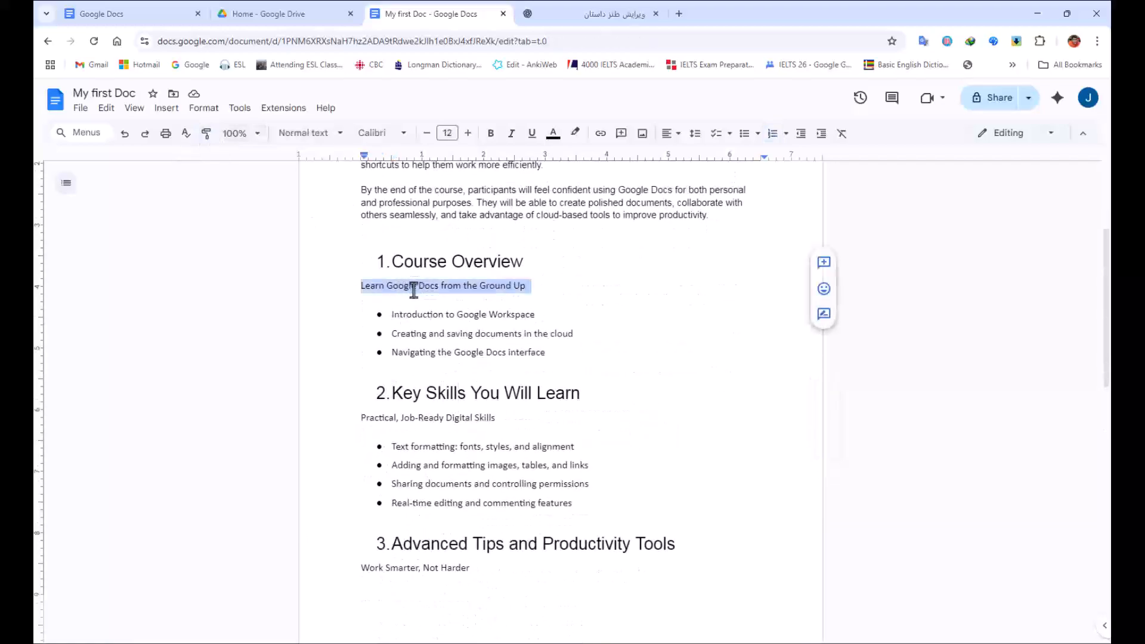
{"action": "left_click", "coordinate": [320, 140]}
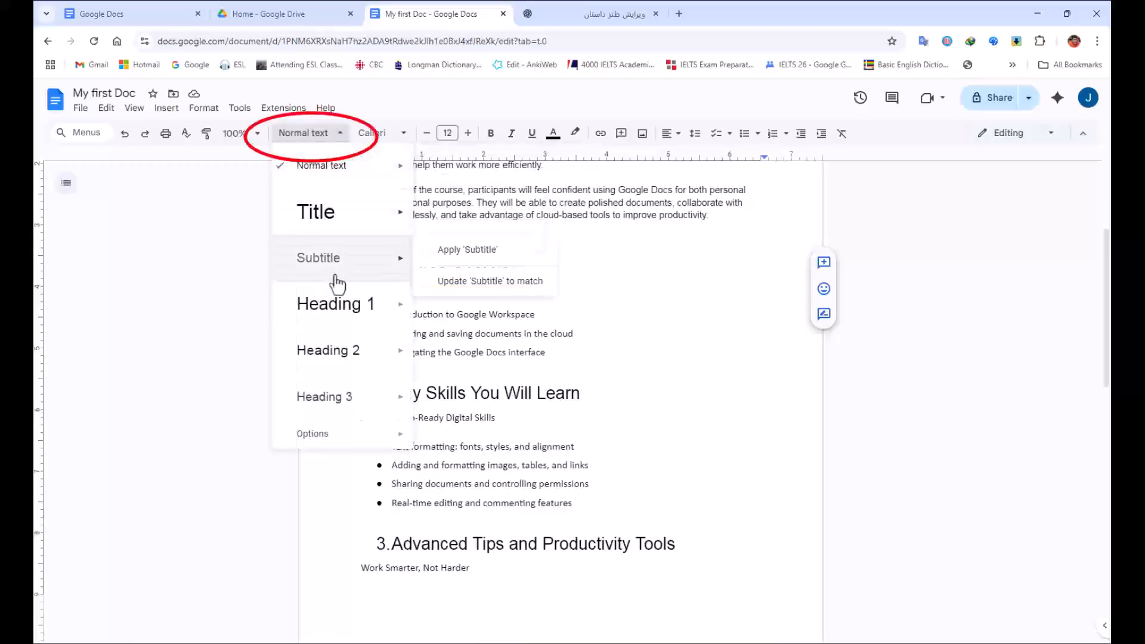
{"action": "left_click", "coordinate": [334, 353]}
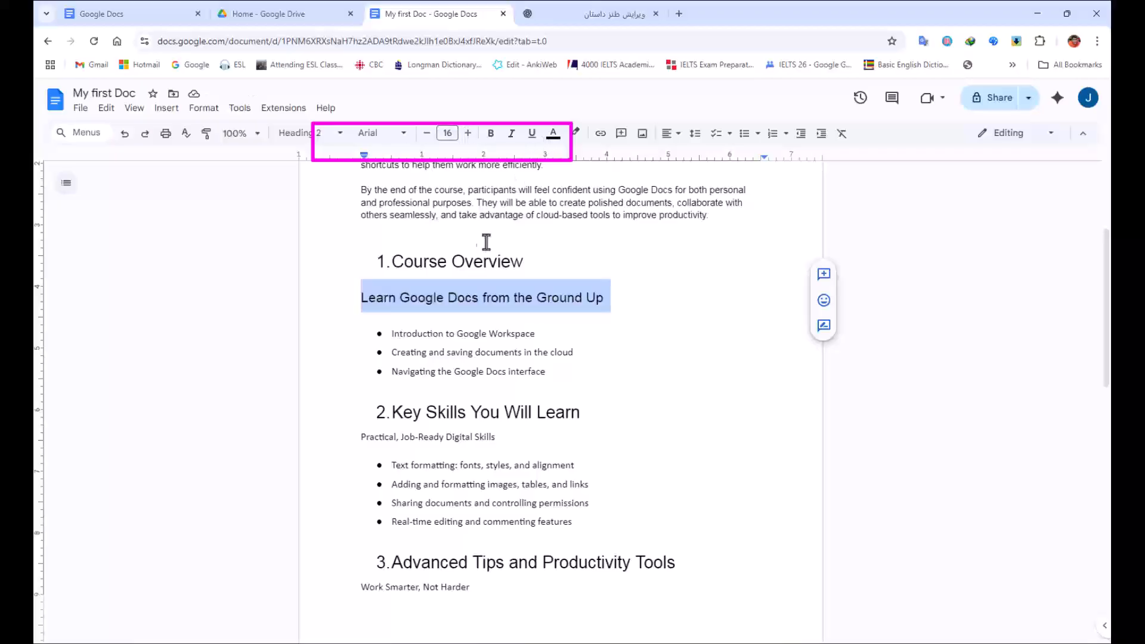
Use Paint format to copy the Heading 2 style to "Practical, Job-Ready Digital Skills" and "Work Smarter, Not Harder".
{"action": "left_click", "coordinate": [207, 136]}
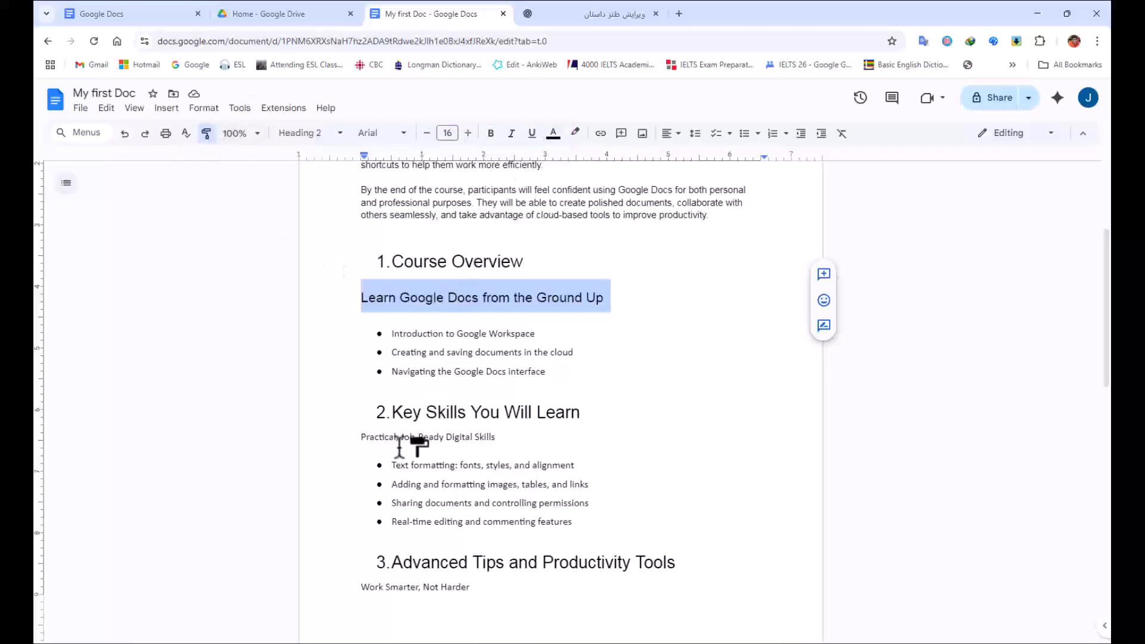
{"action": "mouse_move", "coordinate": [360, 438]}
{"action": "left_mouse_down"}
{"action": "mouse_move", "coordinate": [539, 435]}
{"action": "mouse_move", "coordinate": [518, 450]}
{"action": "mouse_move", "coordinate": [470, 454]}
{"action": "left_mouse_up"}
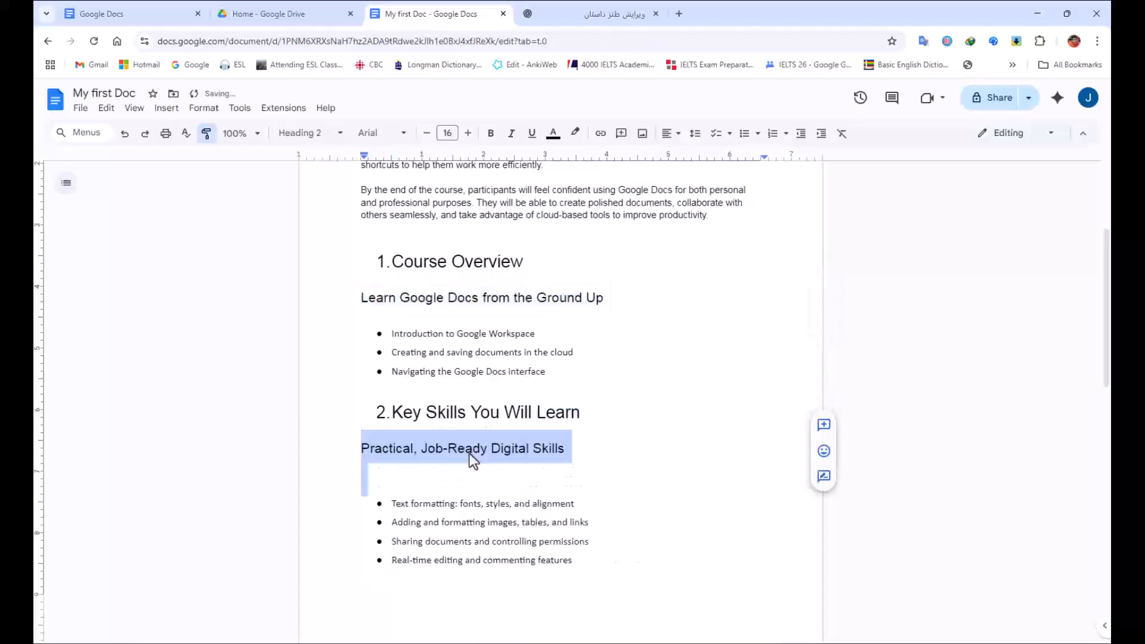
{"action": "scroll", "coordinate": [470, 453], "scroll_direction": "down", "scroll_amount": 6}
{"action": "left_click_drag", "start_coordinate": [353, 308], "coordinate": [516, 315]}
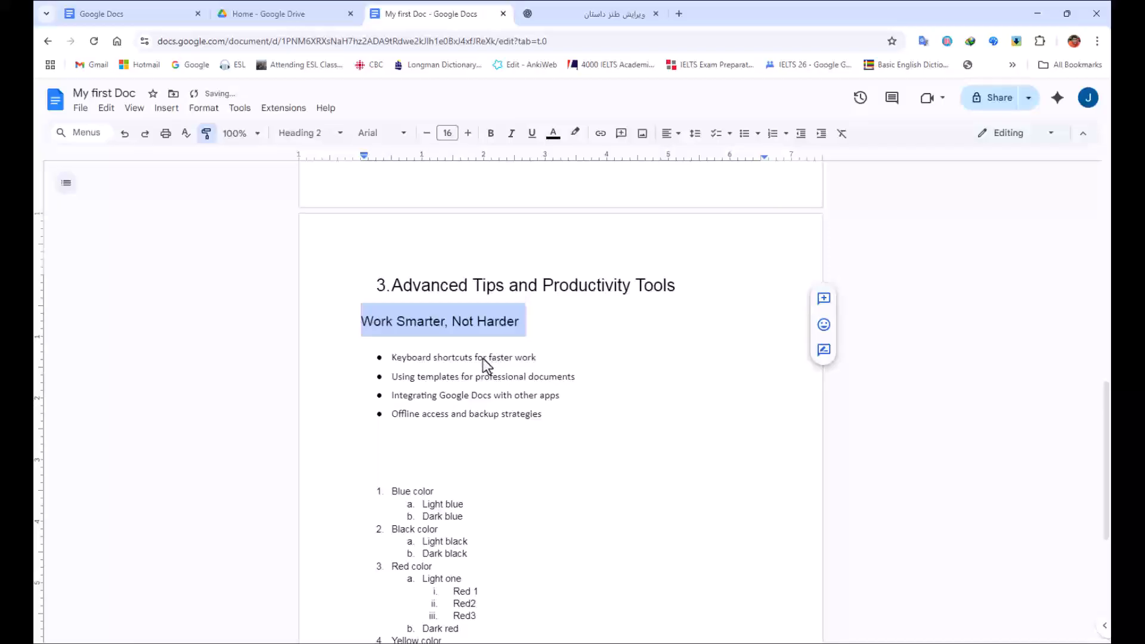
{"action": "left_click", "coordinate": [205, 136]}
Show the document outline and go to the title "Google Docs Tutorial" from it.
{"action": "scroll", "coordinate": [442, 322], "scroll_direction": "up", "scroll_amount": 15}
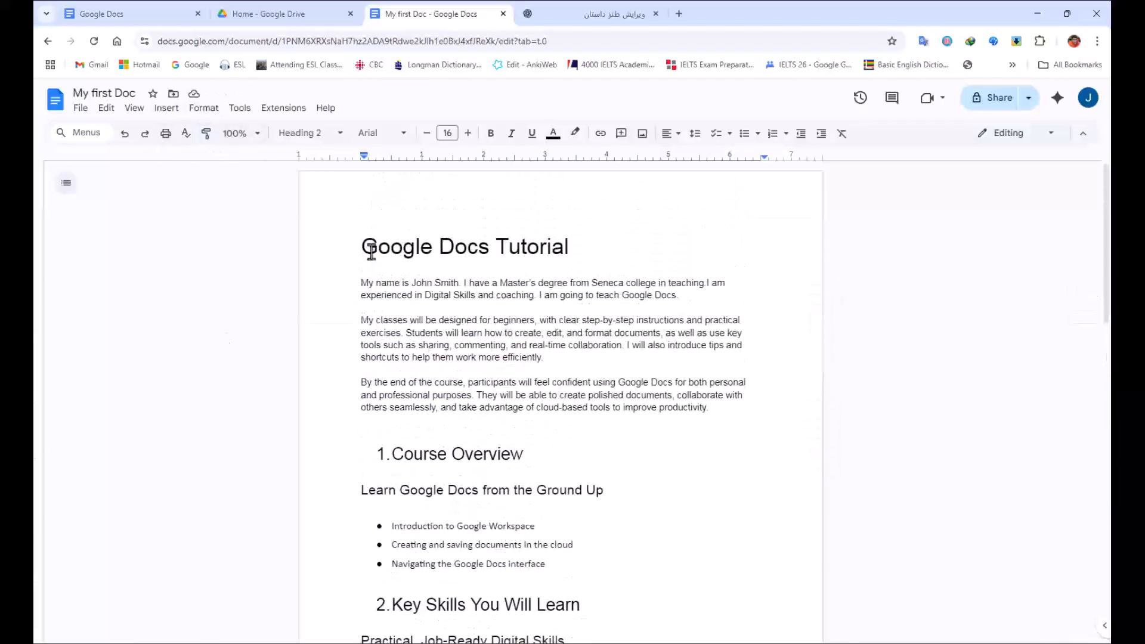
{"action": "left_click", "coordinate": [65, 183]}
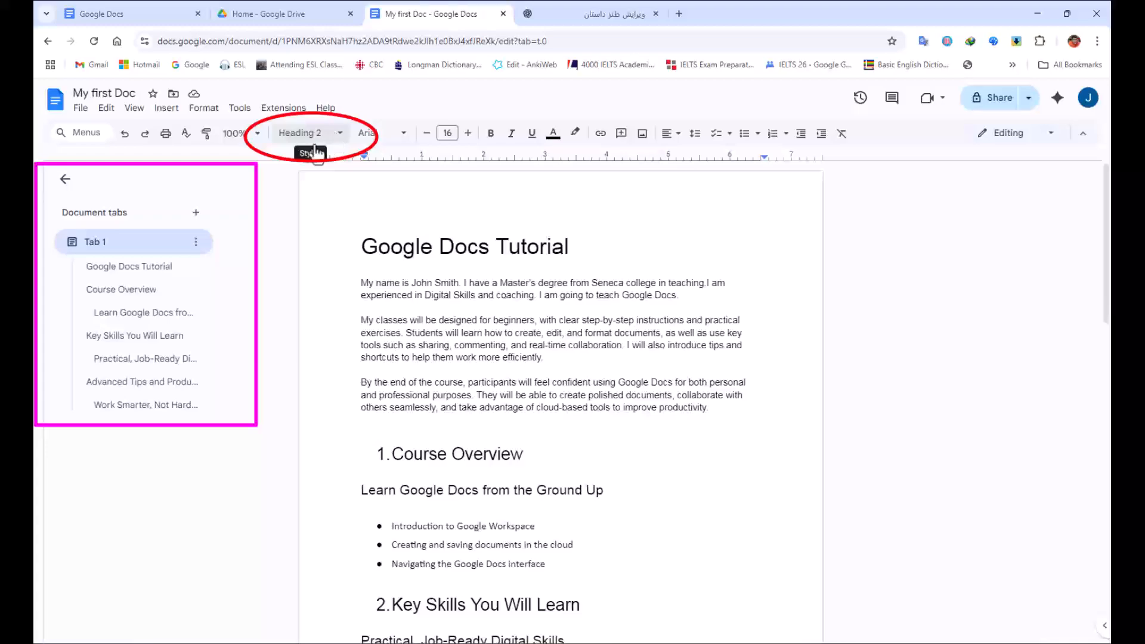
{"action": "left_click", "coordinate": [123, 270]}
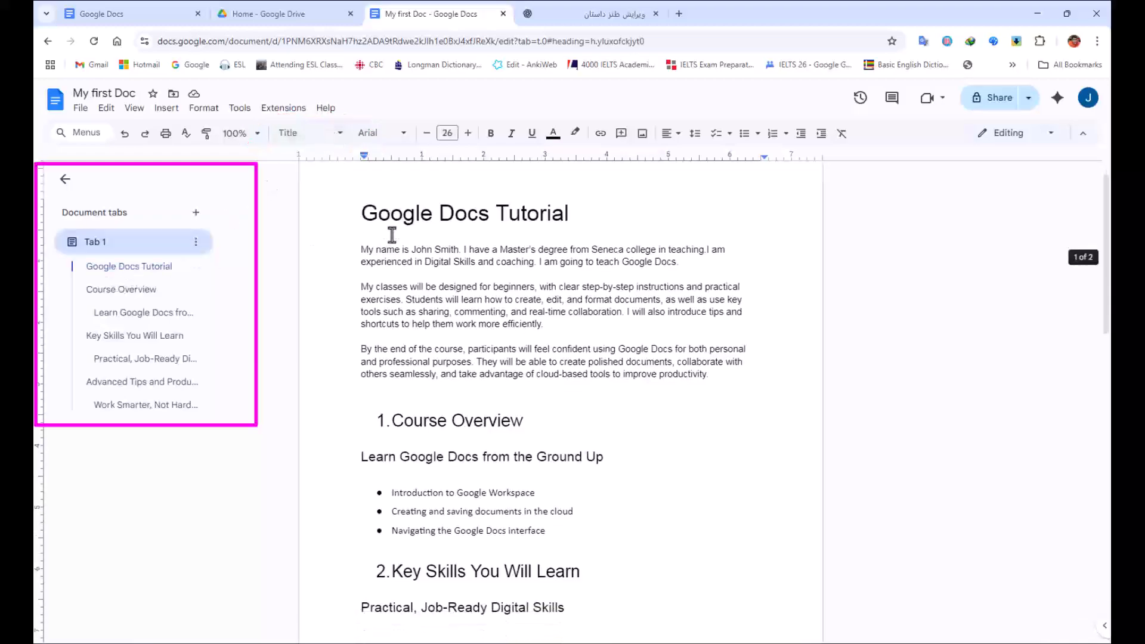
{"action": "left_click_drag", "start_coordinate": [362, 218], "coordinate": [604, 237]}
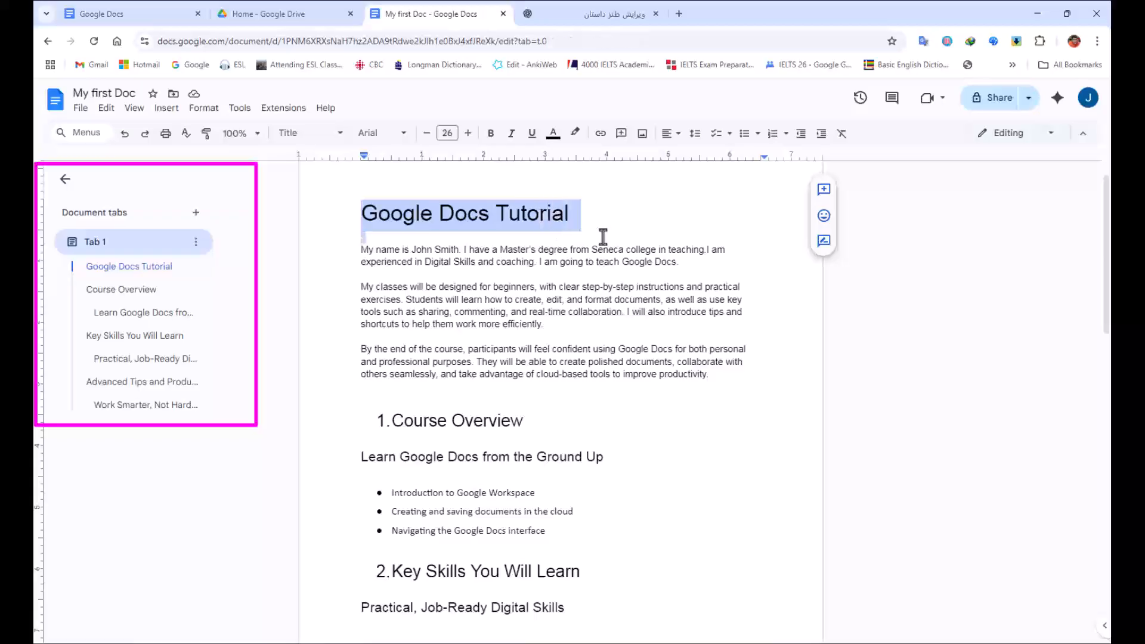
{"action": "left_click", "coordinate": [517, 233]}
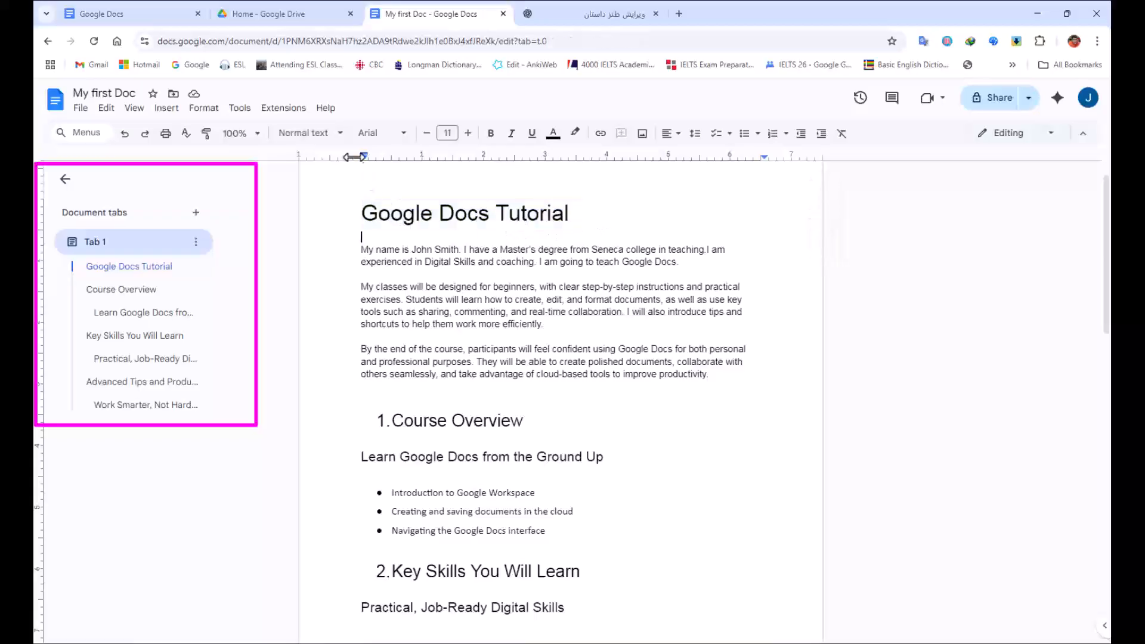
Open the document "Google Docs for Beginners" and go to its "Table of Content" and "1. Introduction" headings through the outline.
{"action": "left_click", "coordinate": [55, 101]}
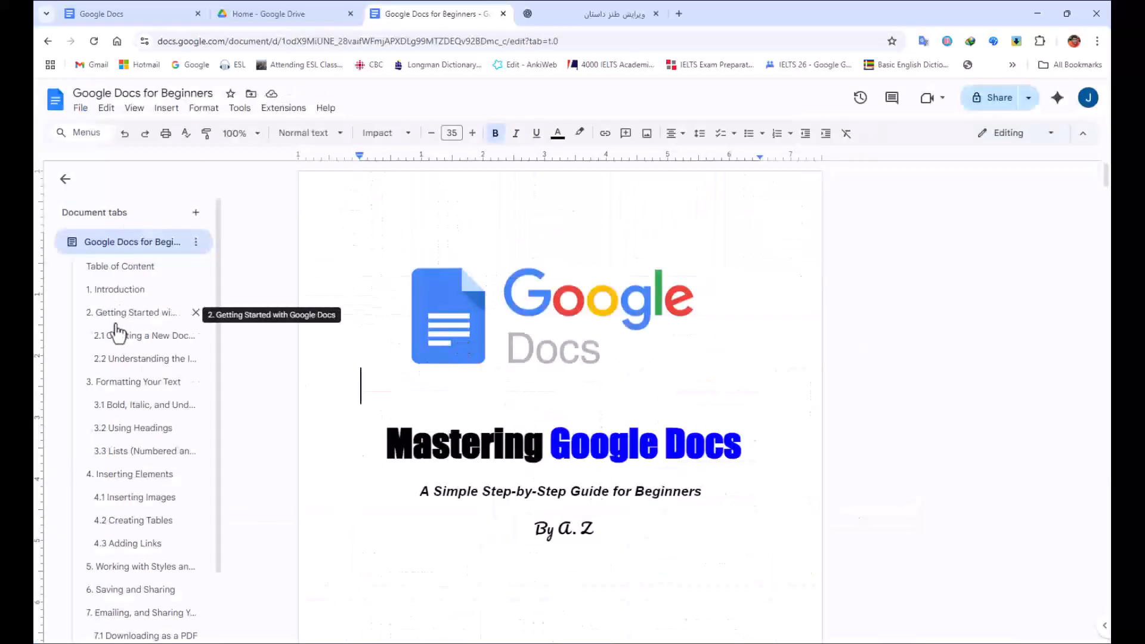
{"action": "left_click", "coordinate": [122, 267]}
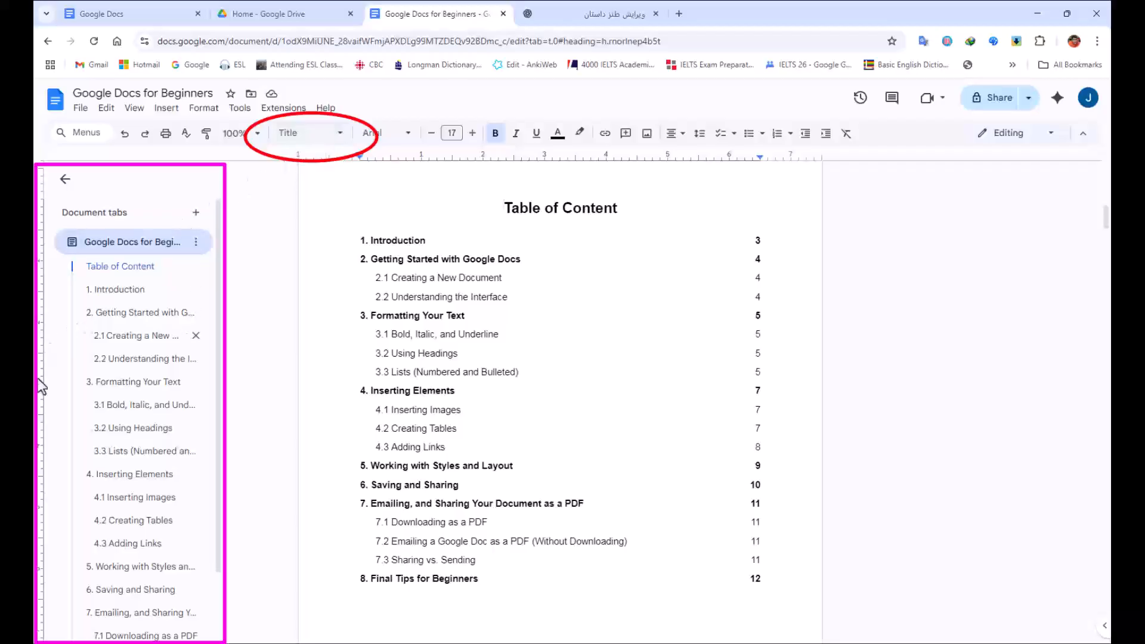
{"action": "left_click", "coordinate": [119, 290]}
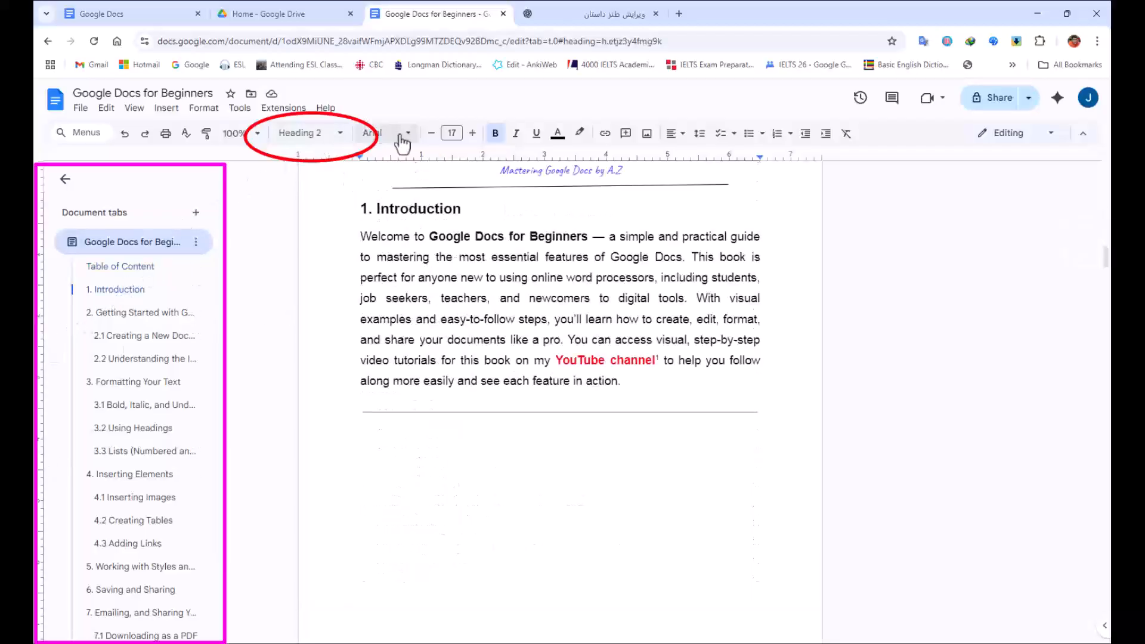
Set the zoom to 50% and look through the pages to compare their headings with the outline.
{"action": "left_click", "coordinate": [239, 134]}
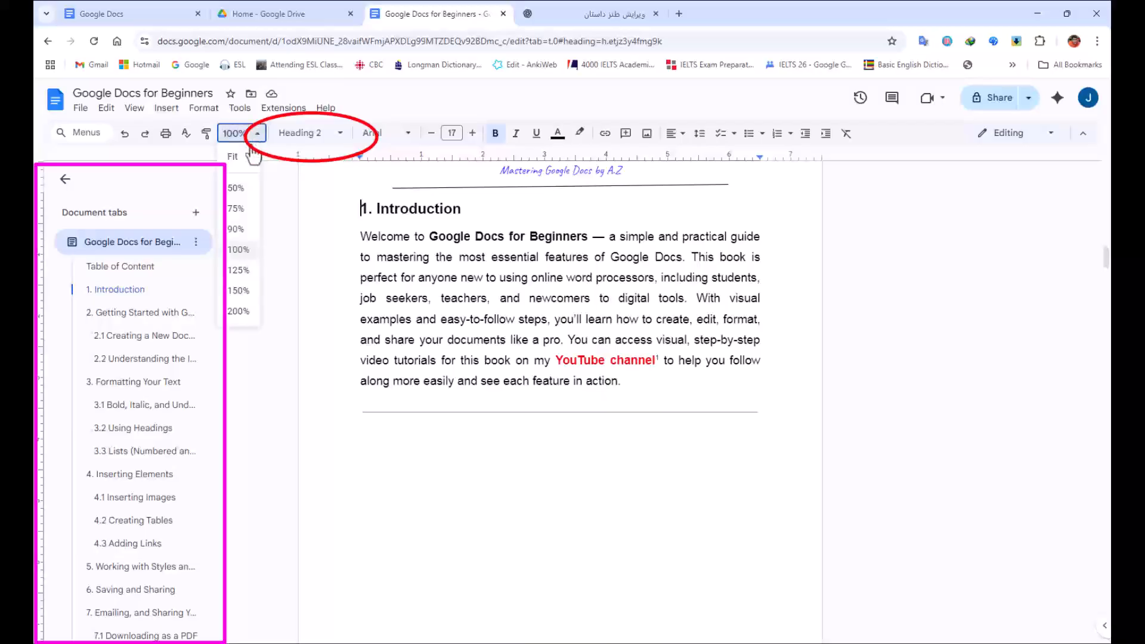
{"action": "left_click", "coordinate": [236, 188]}
{"action": "scroll", "coordinate": [486, 265], "scroll_direction": "up", "scroll_amount": 10}
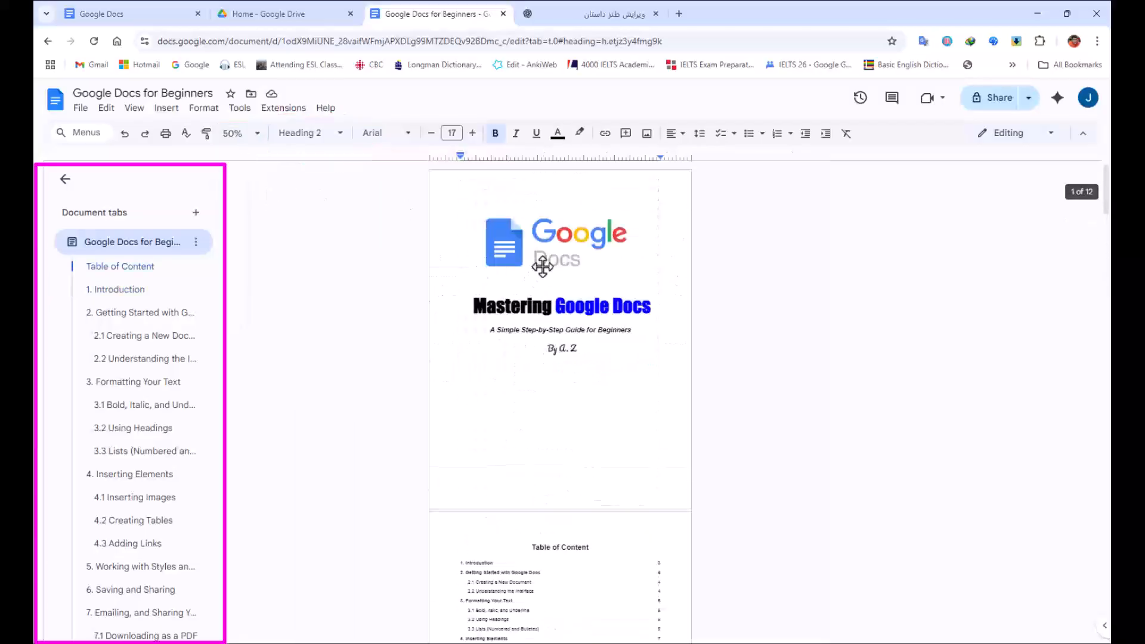
{"action": "scroll", "coordinate": [564, 256], "scroll_direction": "down", "scroll_amount": 5}
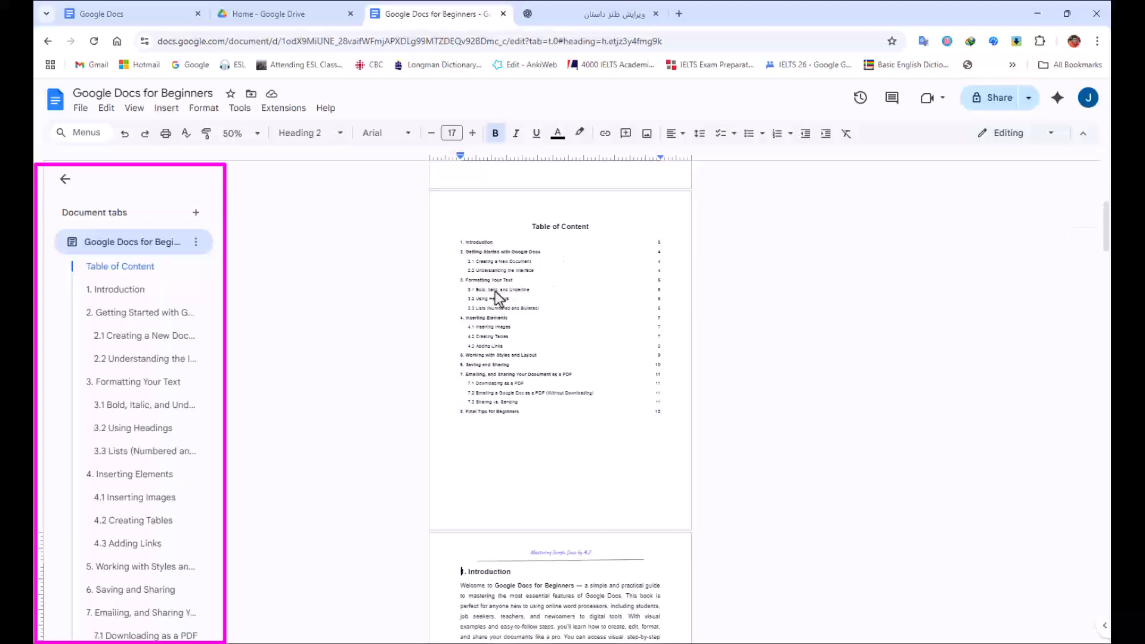
{"action": "scroll", "coordinate": [508, 292], "scroll_direction": "down", "scroll_amount": 18}
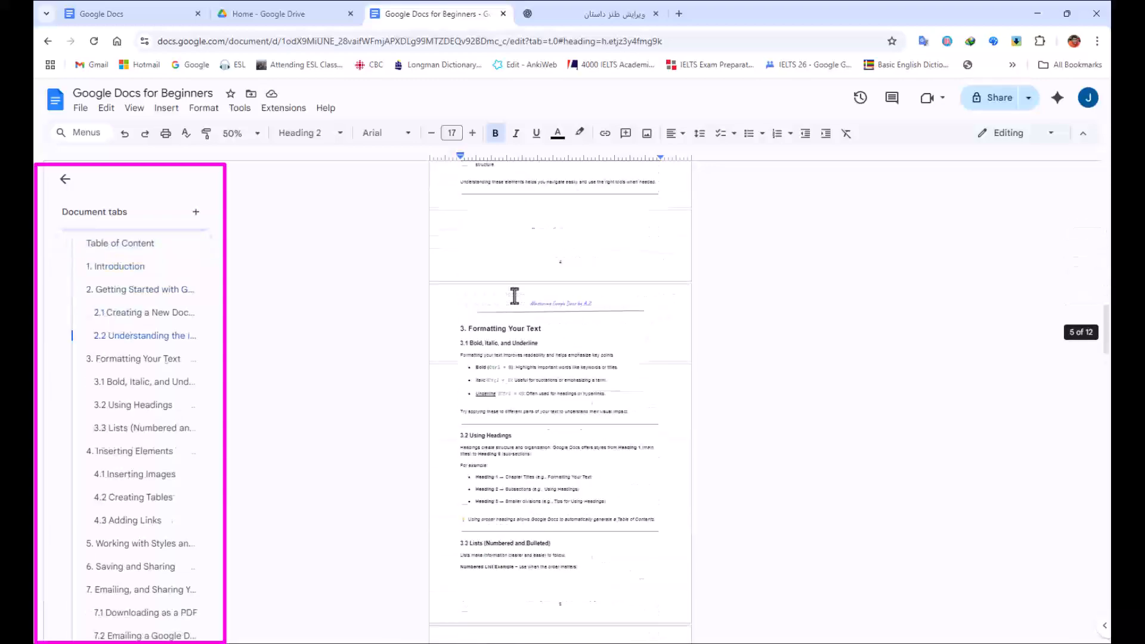
{"action": "scroll", "coordinate": [516, 297], "scroll_direction": "down", "scroll_amount": 20}
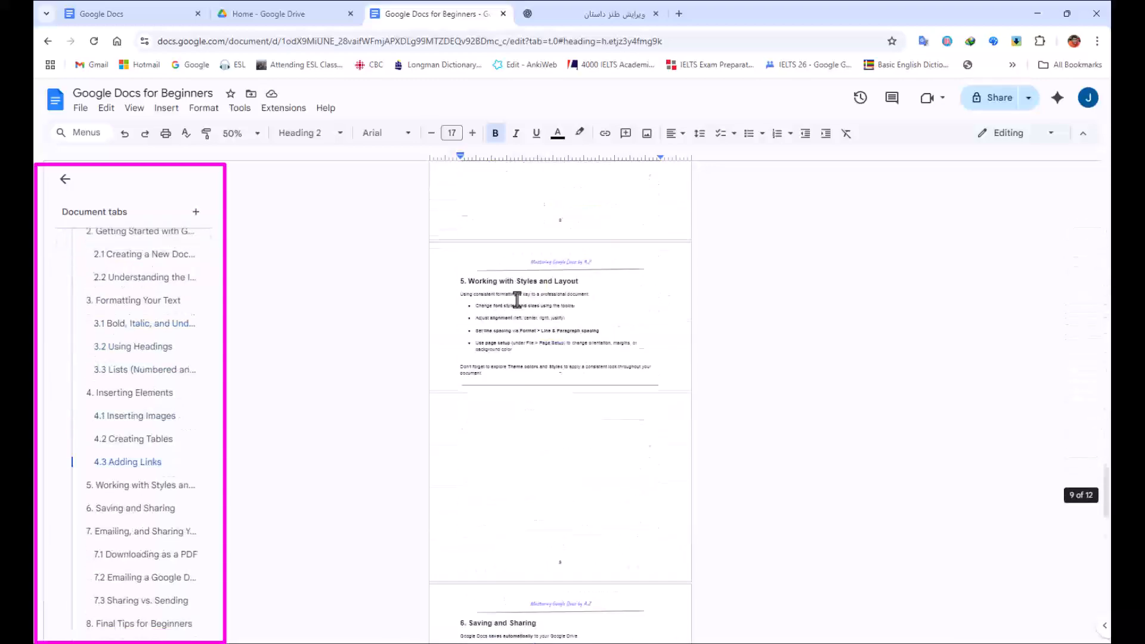
{"action": "scroll", "coordinate": [517, 301], "scroll_direction": "up", "scroll_amount": 20}
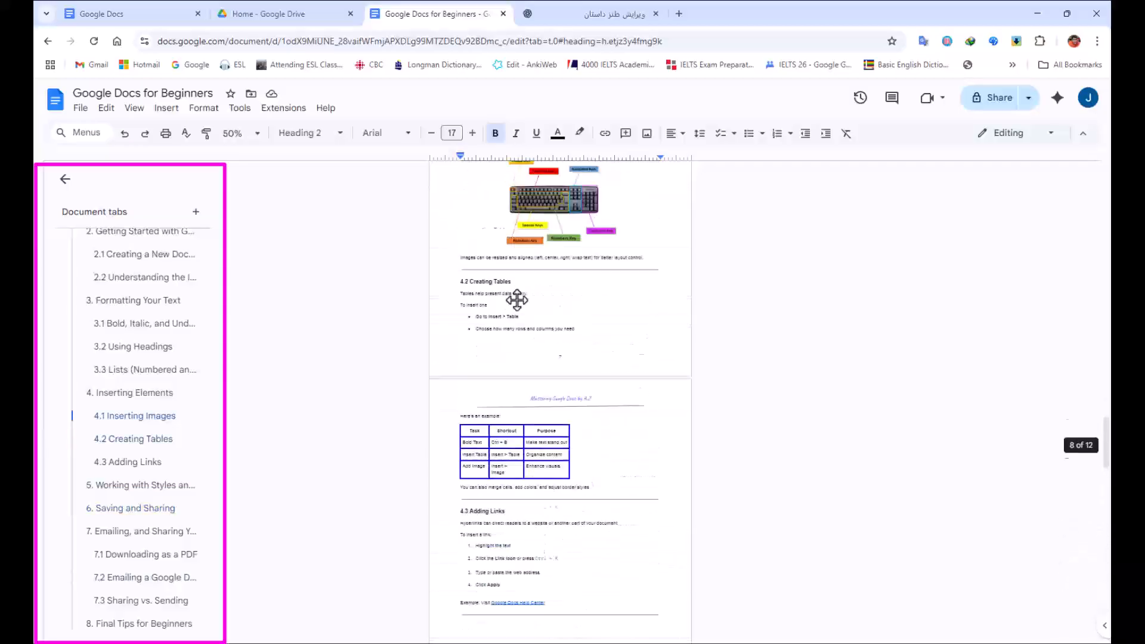
{"action": "scroll", "coordinate": [517, 301], "scroll_direction": "up", "scroll_amount": 5}
Set the zoom to 75% and return to the document's cover page.
{"action": "left_click", "coordinate": [256, 133]}
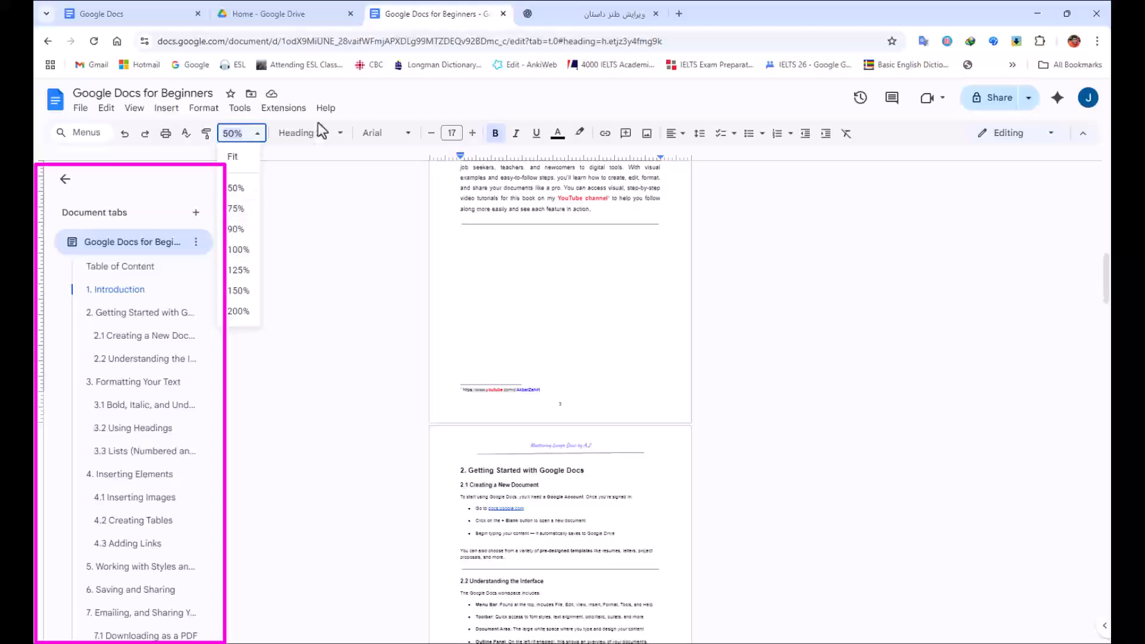
{"action": "left_click", "coordinate": [236, 212]}
{"action": "scroll", "coordinate": [381, 220], "scroll_direction": "up", "scroll_amount": 10}
{"action": "scroll", "coordinate": [382, 219], "scroll_direction": "up", "scroll_amount": 4}
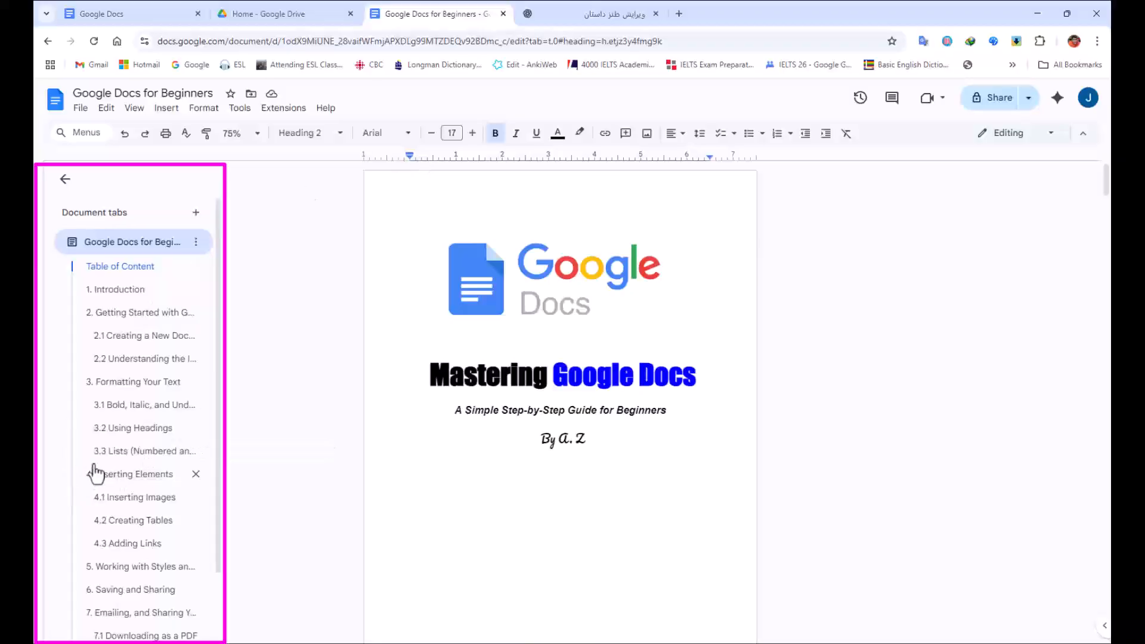
Go to "4. Inserting Elements" from the outline and check the styles of it, subheadings 4.1 and 4.2, and the paragraph "Tables help present data clearly.".
{"action": "left_click", "coordinate": [124, 475]}
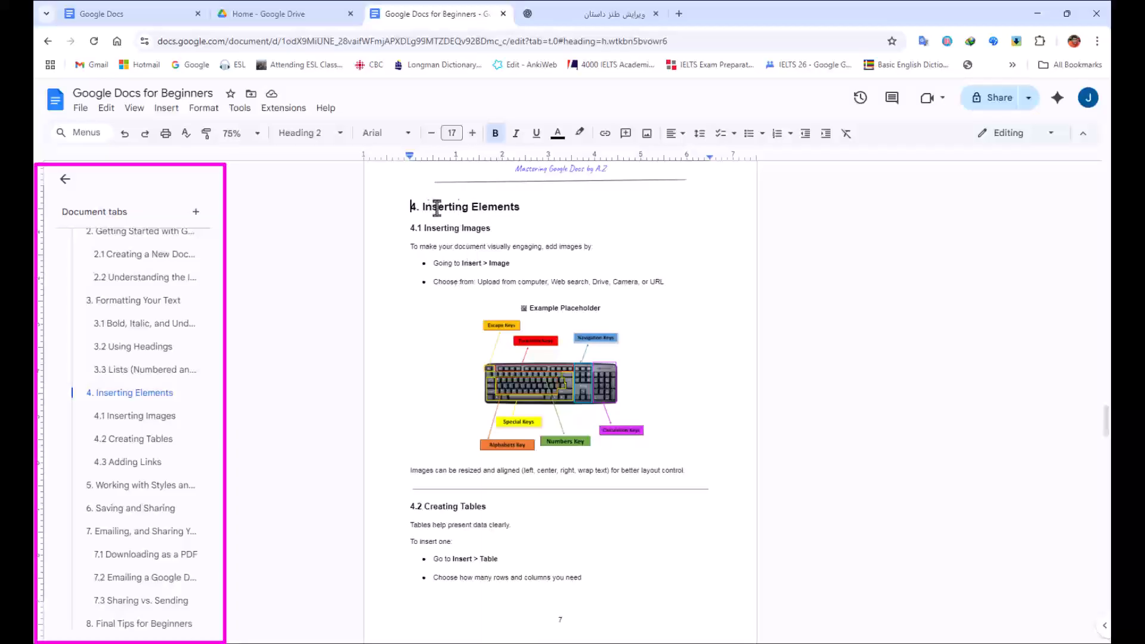
{"action": "triple_click", "coordinate": [458, 212]}
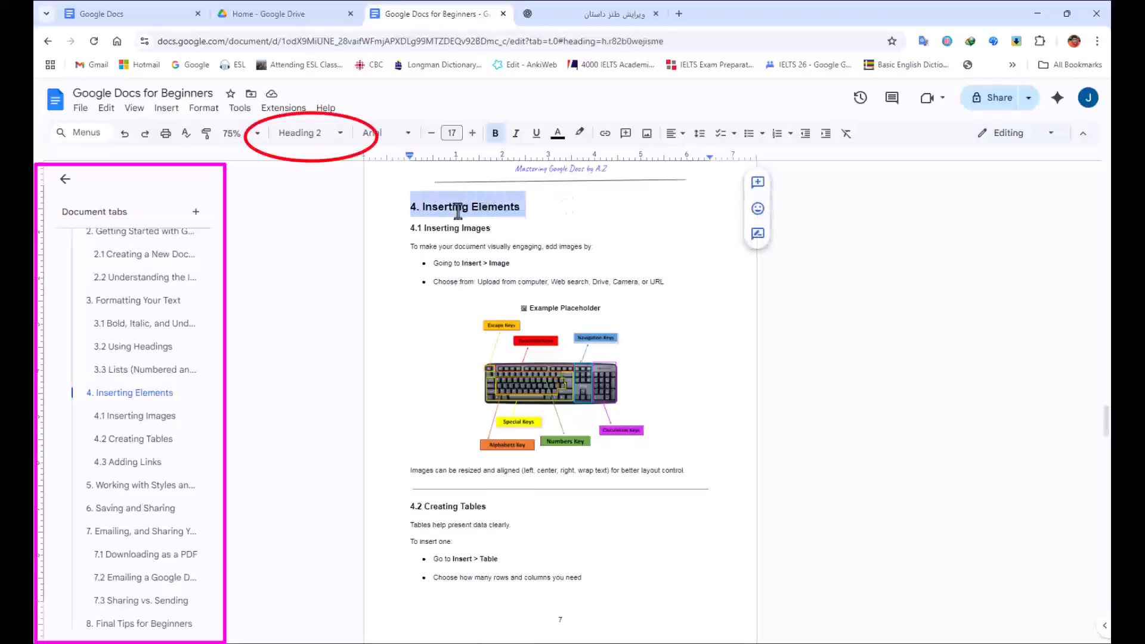
{"action": "triple_click", "coordinate": [442, 228]}
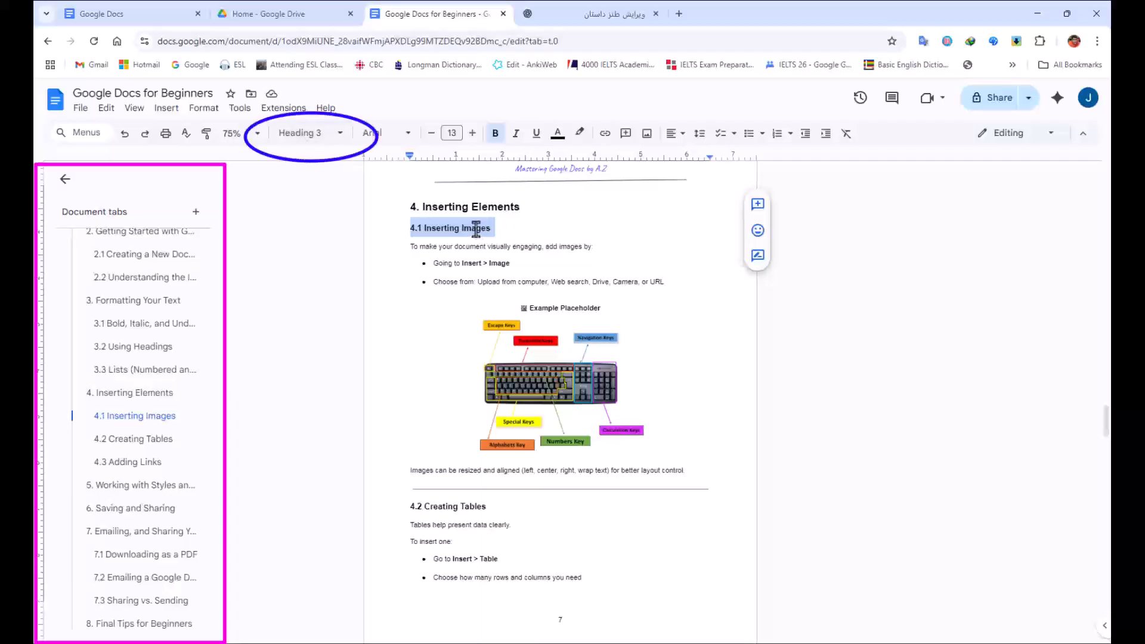
{"action": "triple_click", "coordinate": [439, 506]}
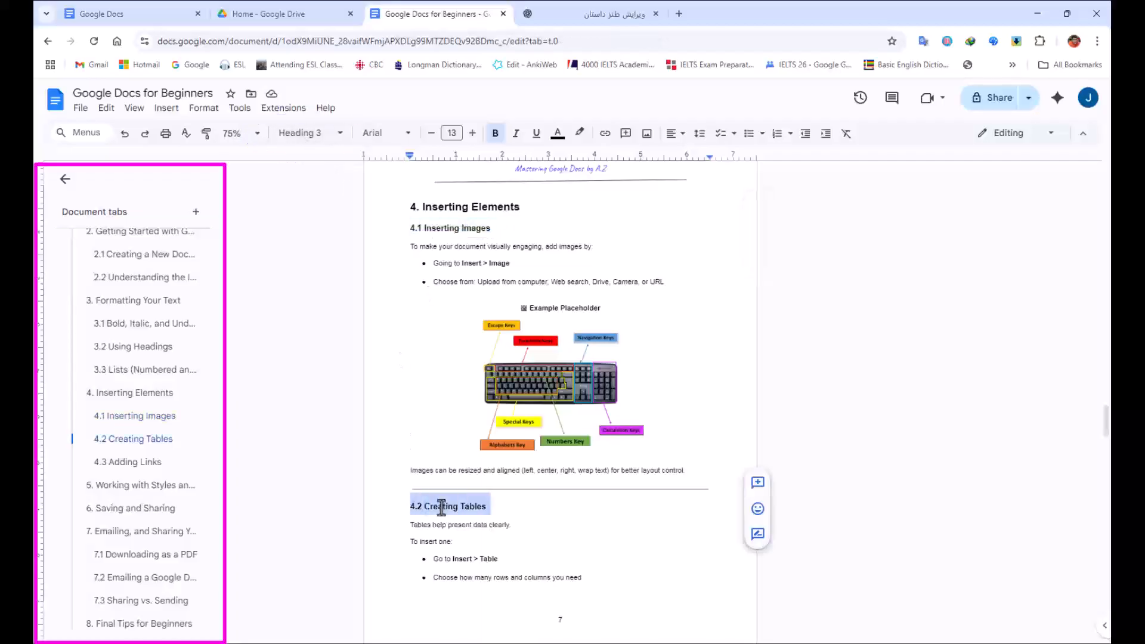
{"action": "triple_click", "coordinate": [450, 525]}
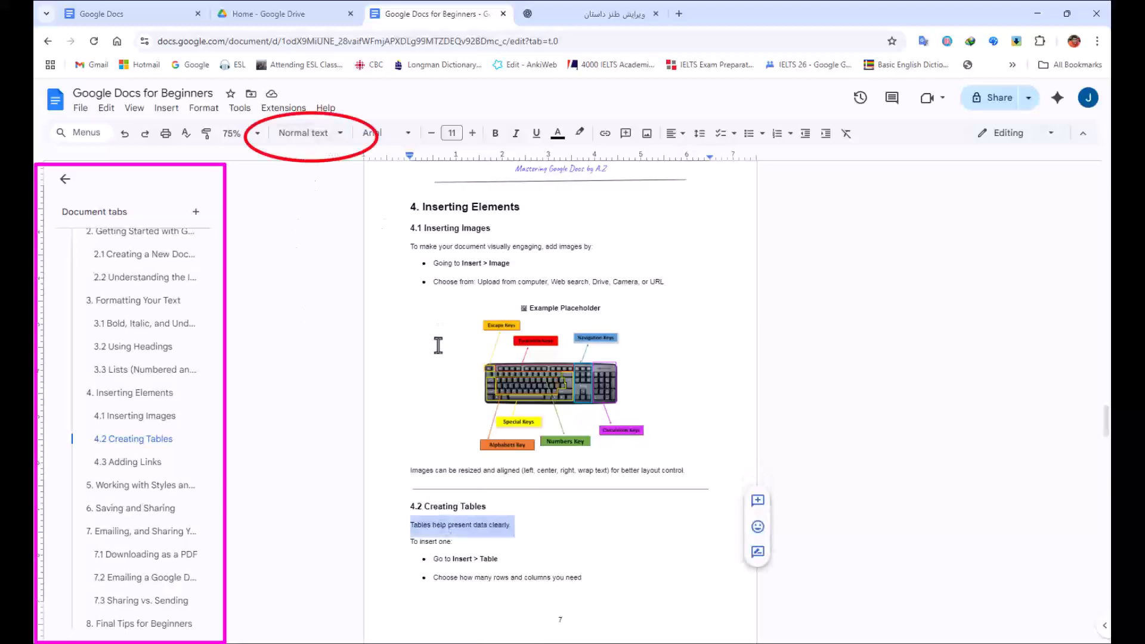
Try the Normal text style on the heading "4. Inserting Elements", and undo the style change.
{"action": "scroll", "coordinate": [439, 345], "scroll_direction": "up", "scroll_amount": 2}
{"action": "left_click", "coordinate": [455, 334]}
{"action": "double_click", "coordinate": [456, 335]}
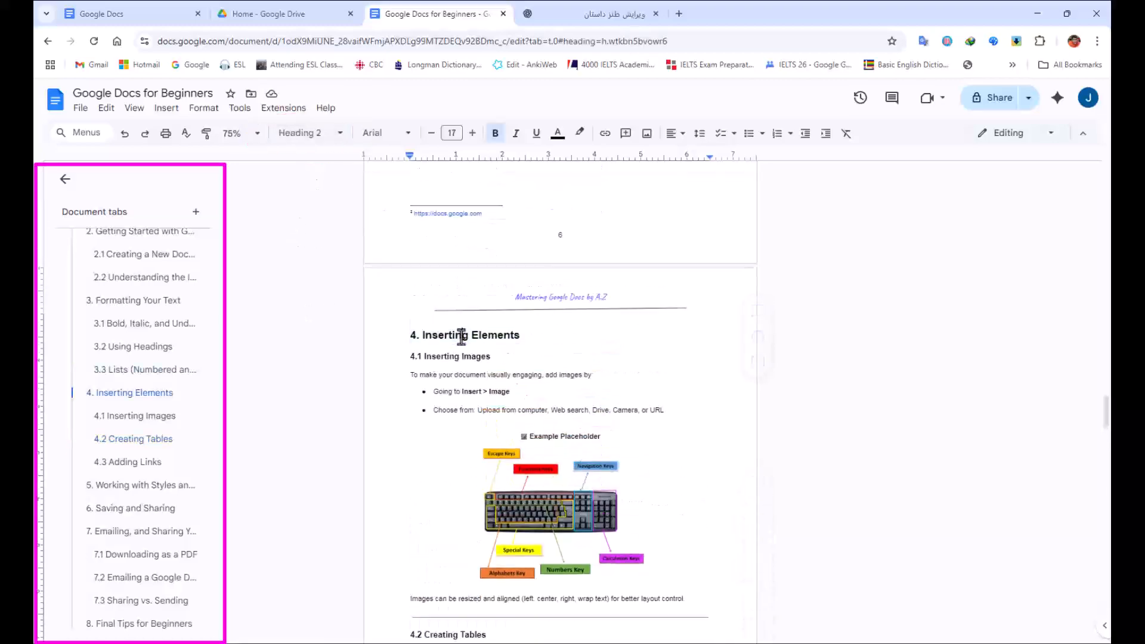
{"action": "triple_click", "coordinate": [465, 334]}
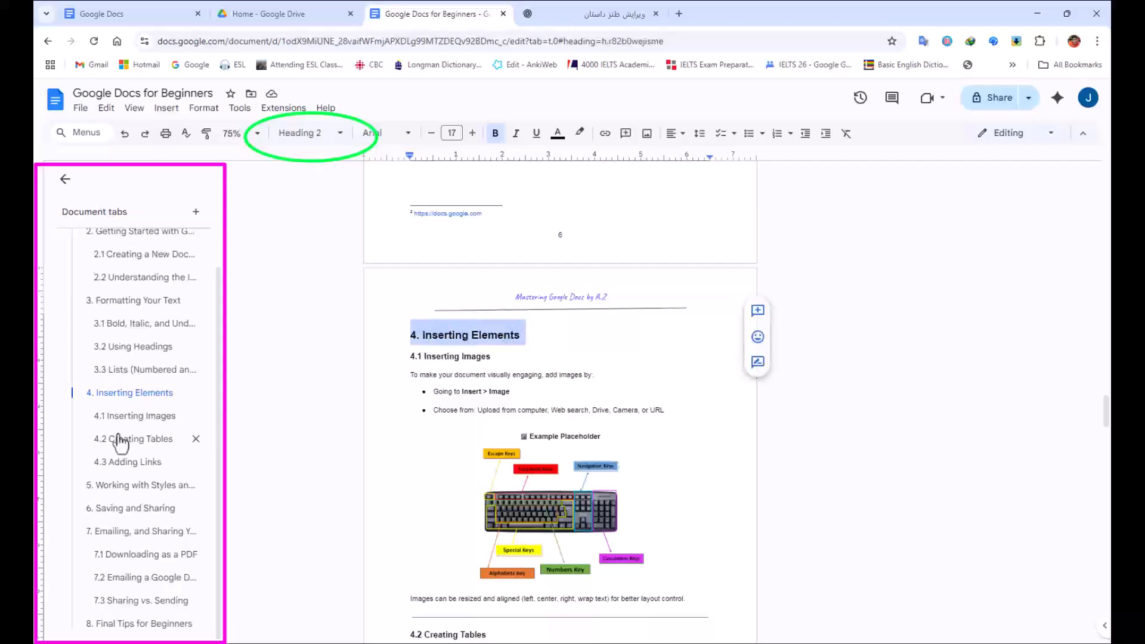
{"action": "left_click", "coordinate": [336, 134]}
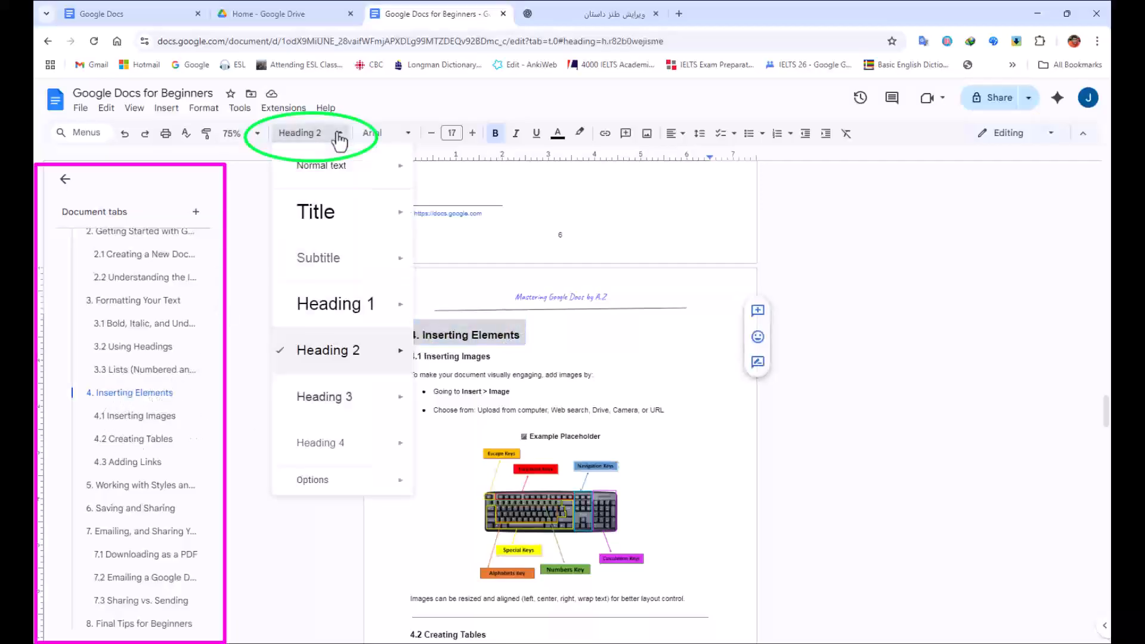
{"action": "left_click", "coordinate": [315, 170]}
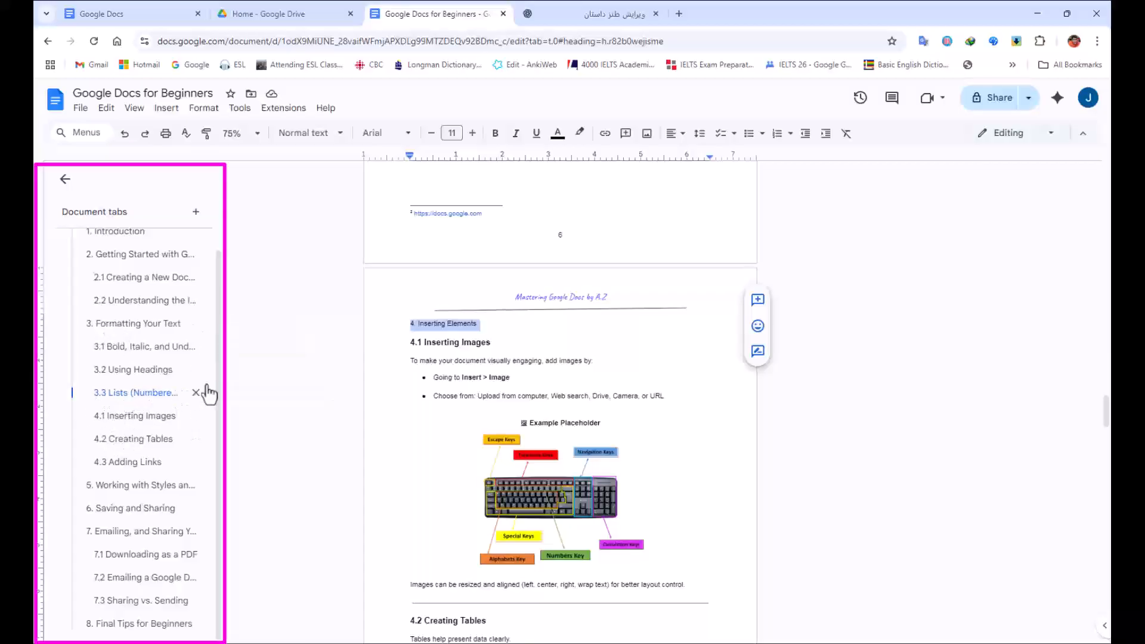
{"action": "left_click", "coordinate": [122, 135]}
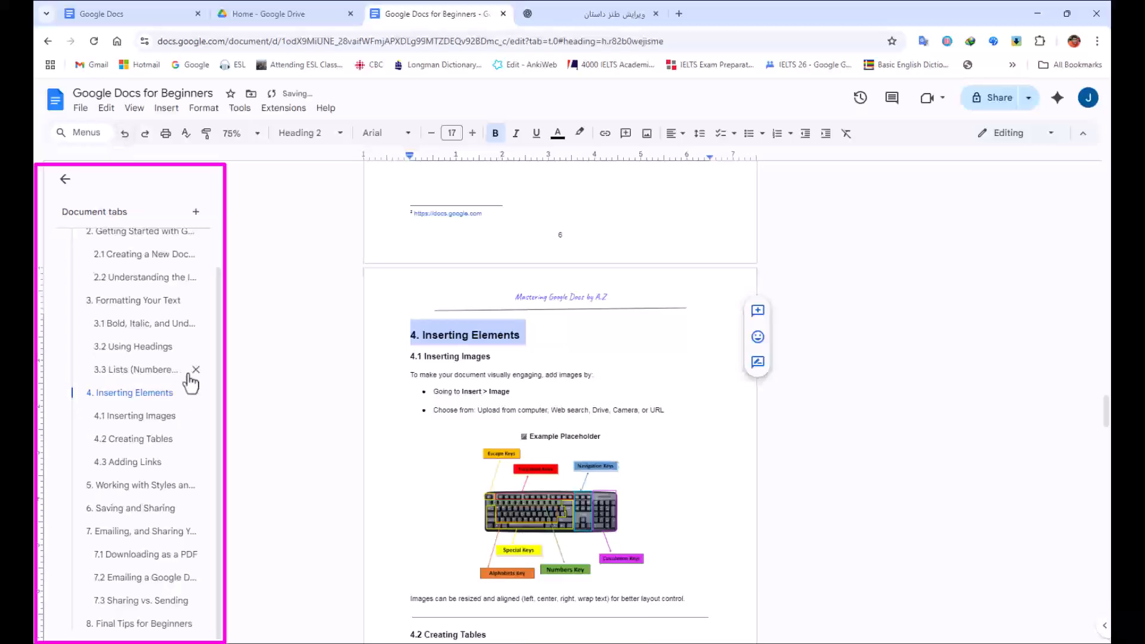
Review the available paragraph styles for the heading "4. Inserting Elements" and compare the heading with its outline entry.
{"action": "left_click", "coordinate": [329, 142]}
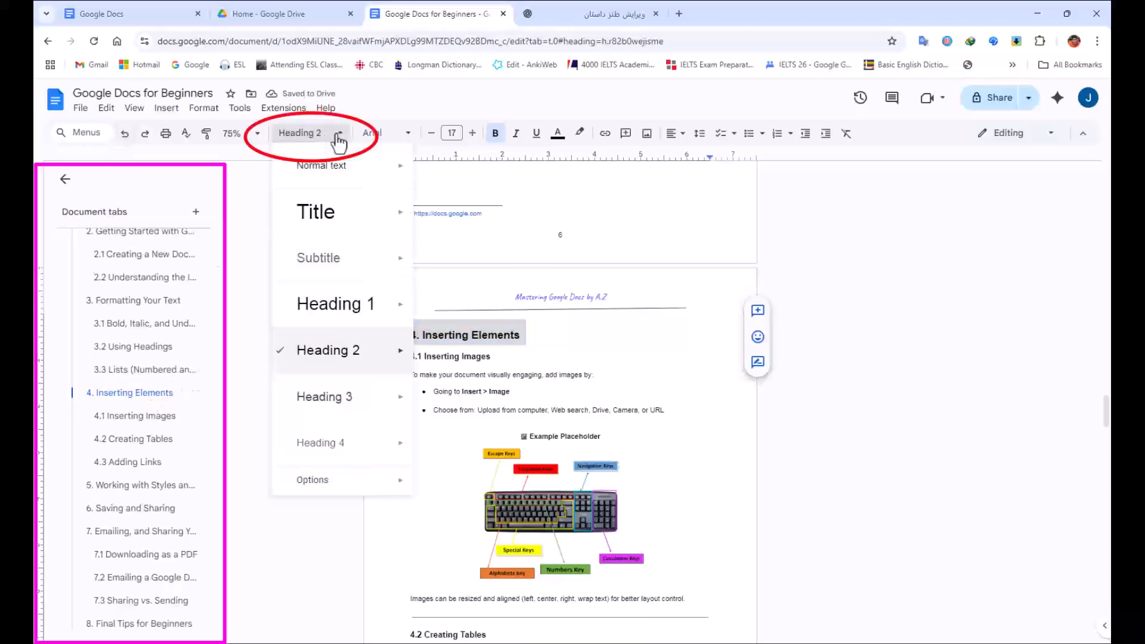
{"action": "mouse_move", "coordinate": [345, 334]}
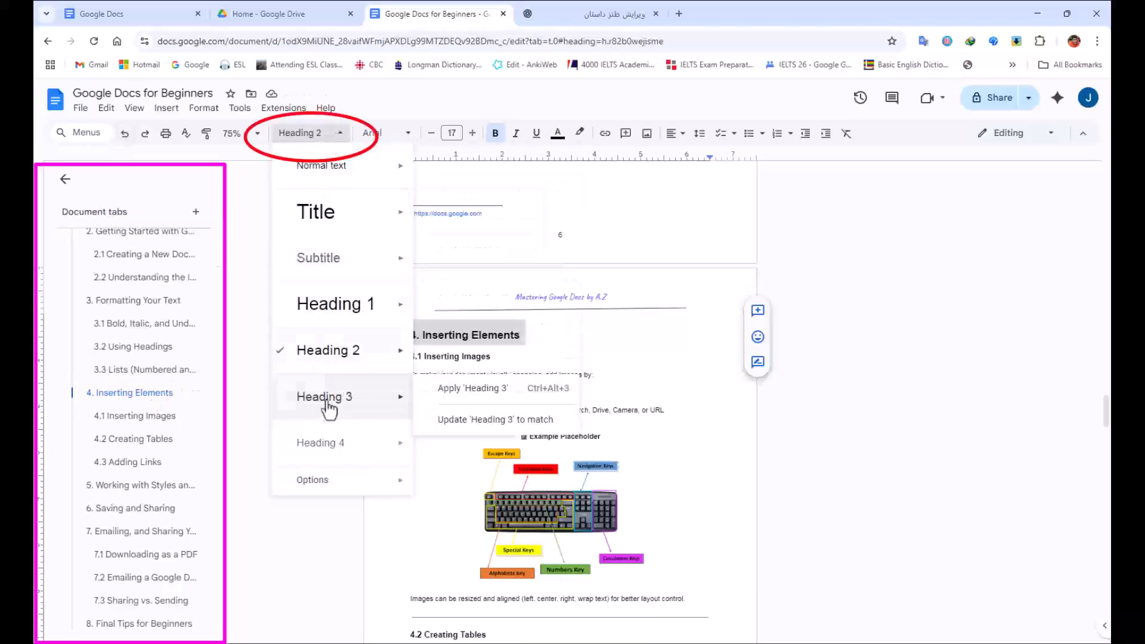
{"action": "left_click", "coordinate": [471, 213]}
{"action": "left_click", "coordinate": [459, 335]}
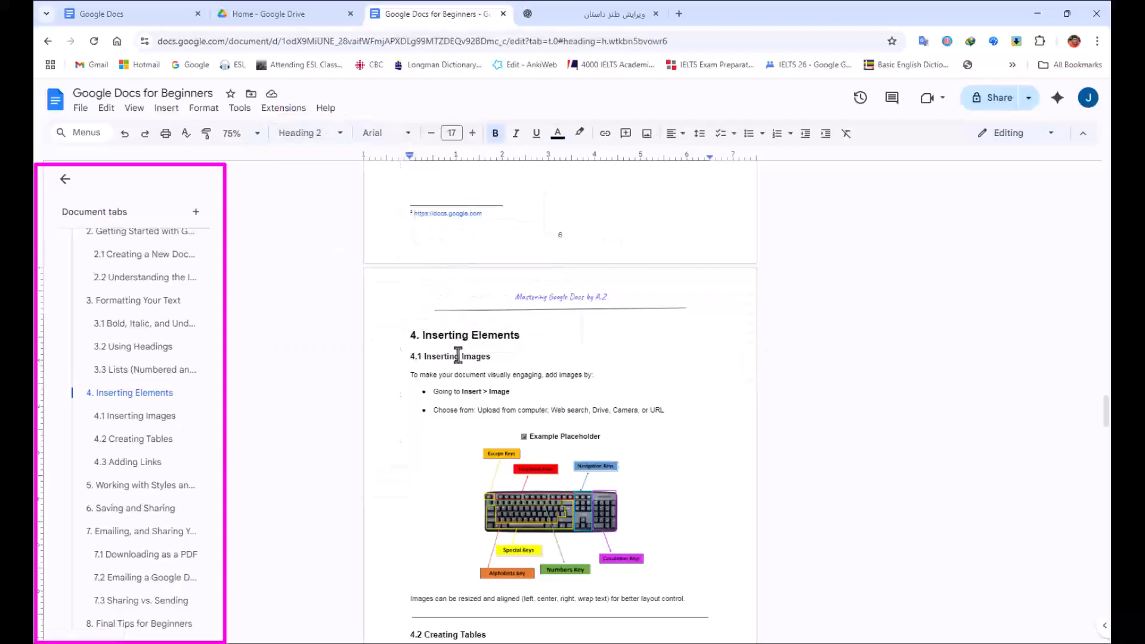
{"action": "scroll", "coordinate": [173, 334], "scroll_direction": "up", "scroll_amount": 3}
{"action": "scroll", "coordinate": [125, 391], "scroll_direction": "down", "scroll_amount": 1}
{"action": "scroll", "coordinate": [126, 391], "scroll_direction": "down", "scroll_amount": 1}
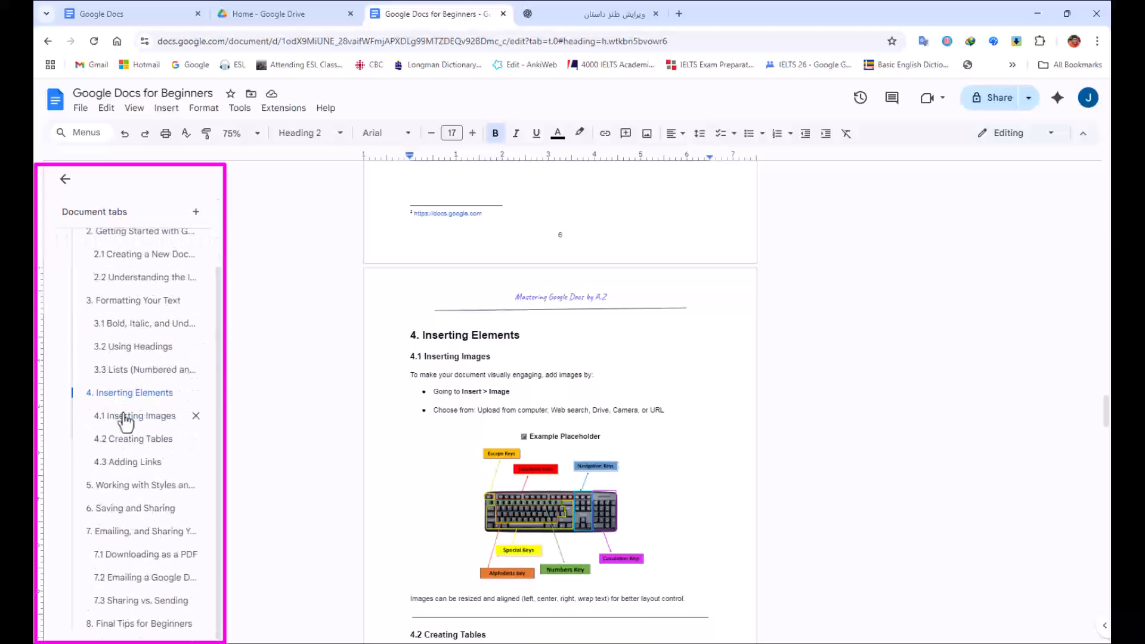
Go to "8. Final Tips for Beginners" from the outline and look back over the subheadings of section 7.
{"action": "left_click", "coordinate": [129, 626]}
{"action": "scroll", "coordinate": [504, 382], "scroll_direction": "up", "scroll_amount": 3}
{"action": "scroll", "coordinate": [452, 439], "scroll_direction": "down", "scroll_amount": 2}
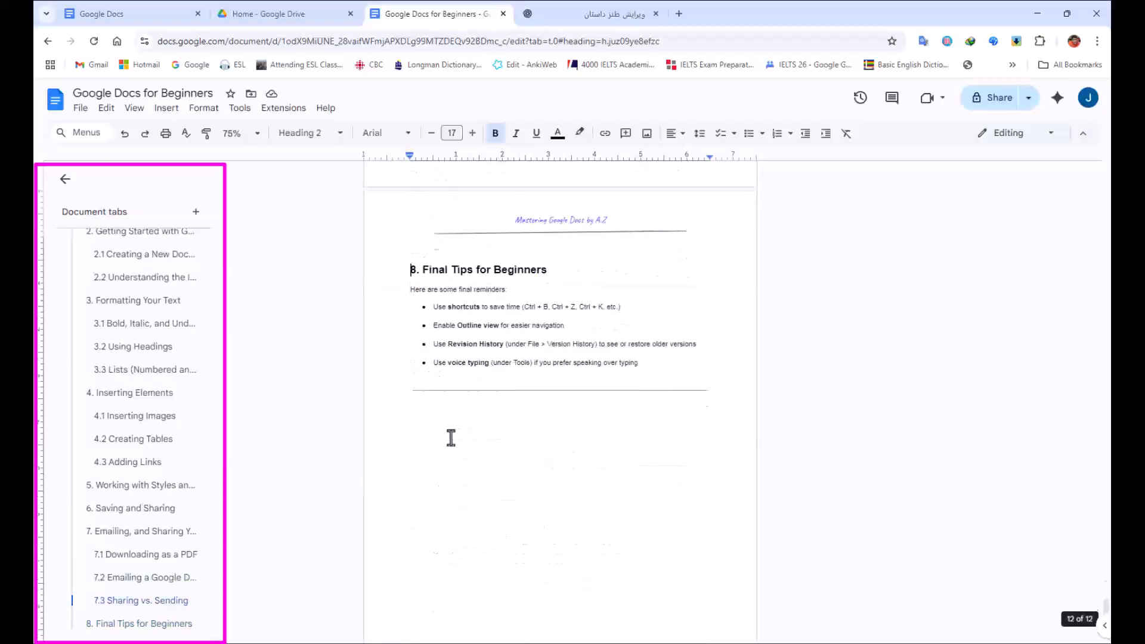
{"action": "scroll", "coordinate": [472, 308], "scroll_direction": "up", "scroll_amount": 6}
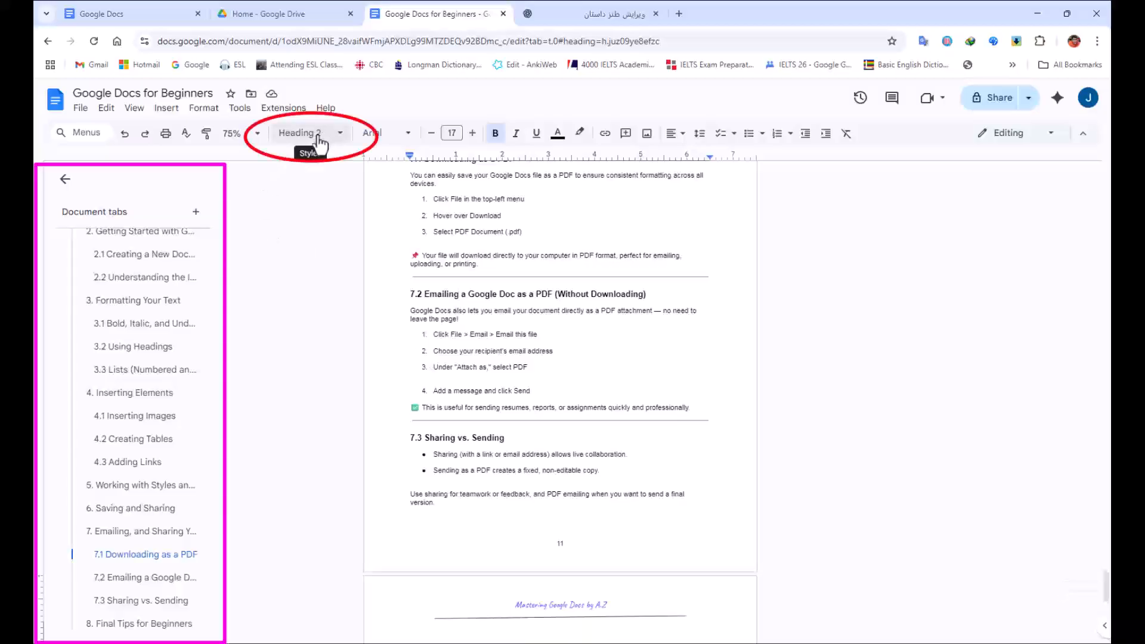
Open the print settings for the document and set the destination to HP LaserJet P1005.
{"action": "left_click", "coordinate": [429, 199]}
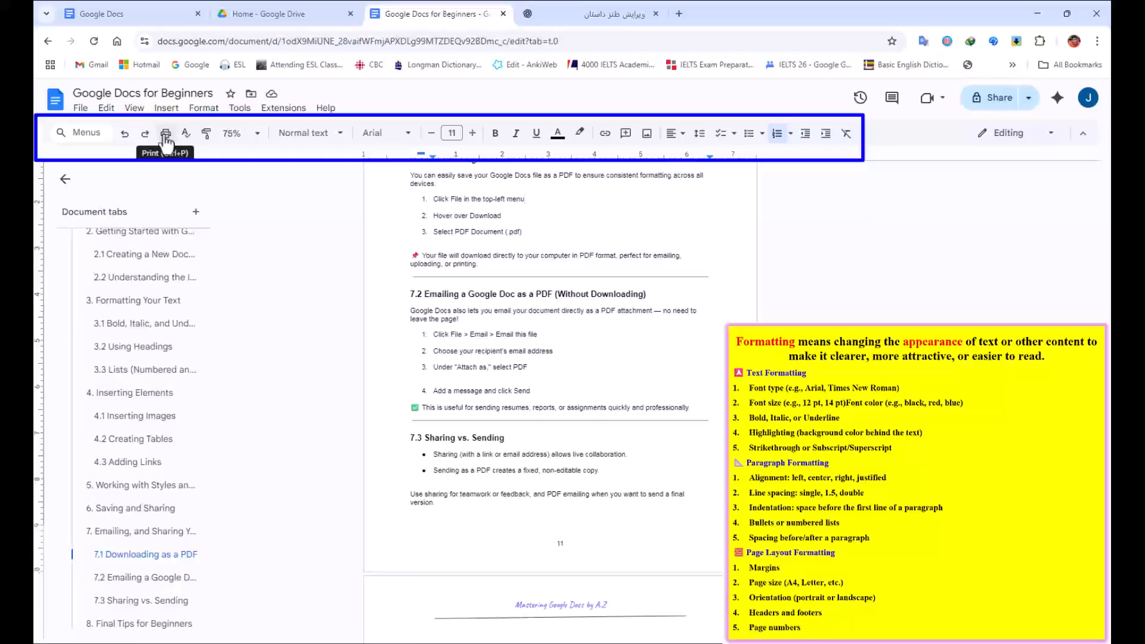
{"action": "left_click", "coordinate": [424, 199]}
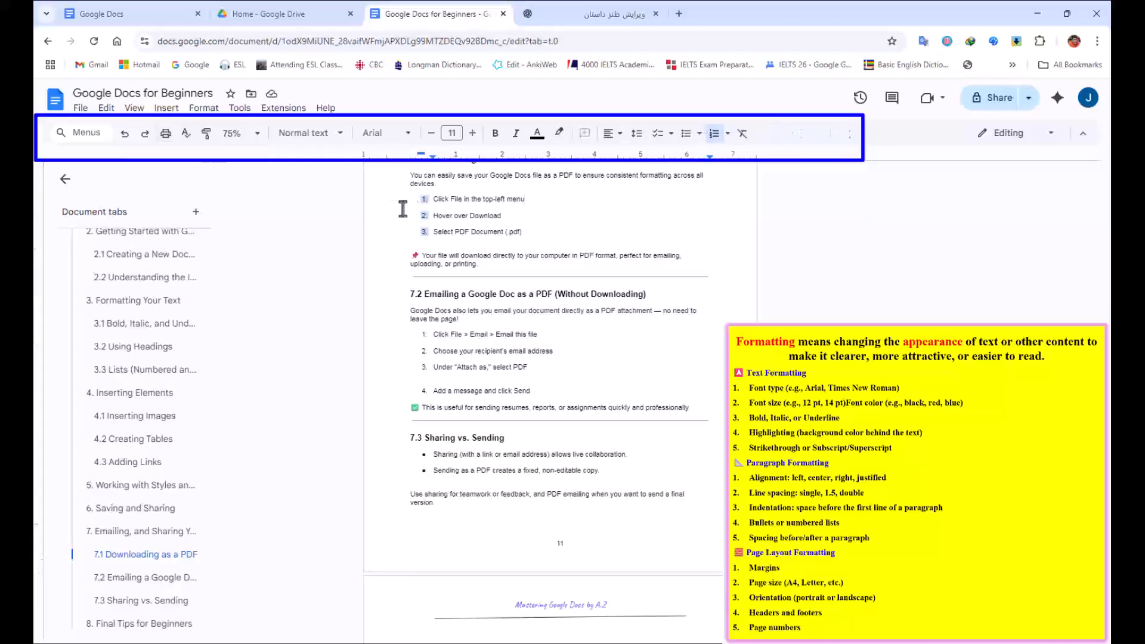
{"action": "left_click", "coordinate": [166, 133]}
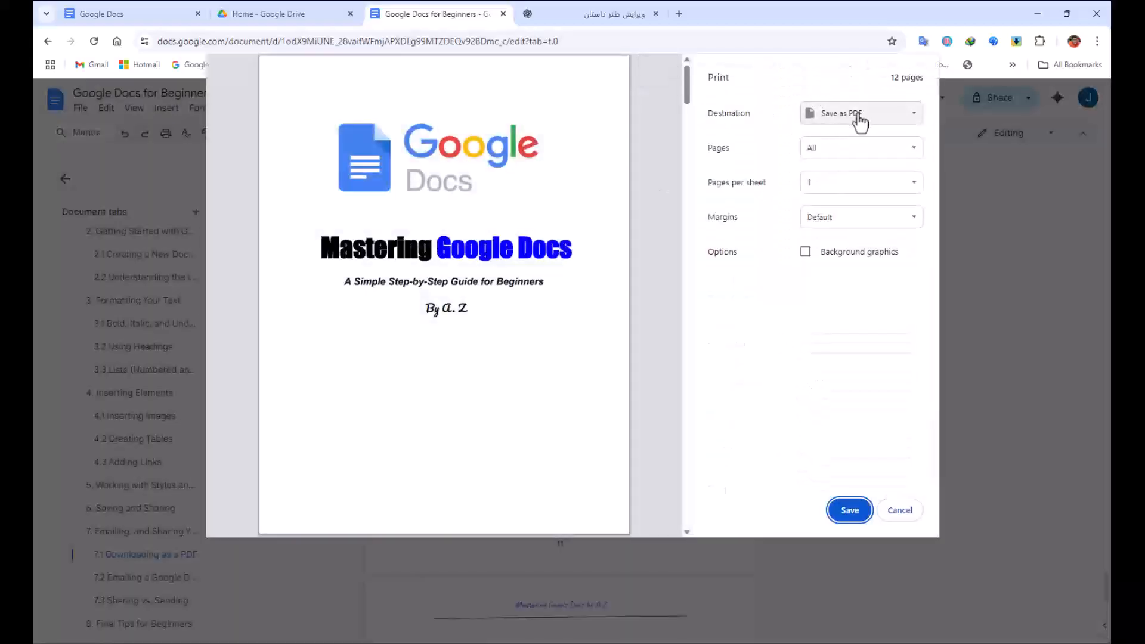
{"action": "left_click", "coordinate": [877, 122]}
{"action": "left_click", "coordinate": [850, 133]}
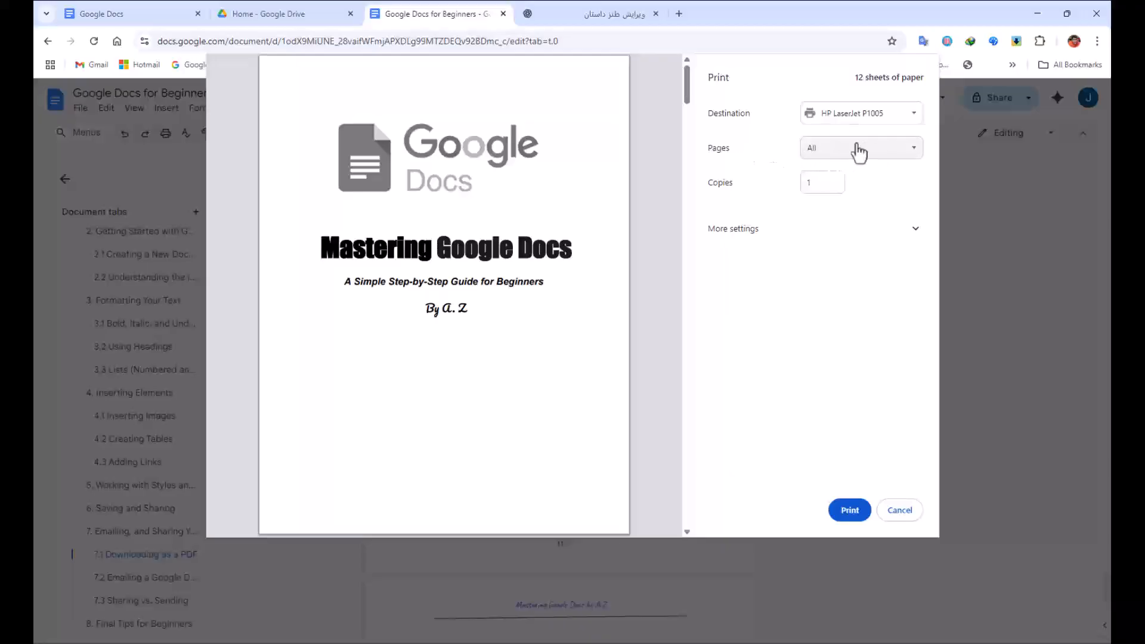
Set the print range to custom pages 5-8 with 2 copies, view the additional print settings, and cancel printing.
{"action": "left_click", "coordinate": [888, 155]}
{"action": "left_click", "coordinate": [834, 216]}
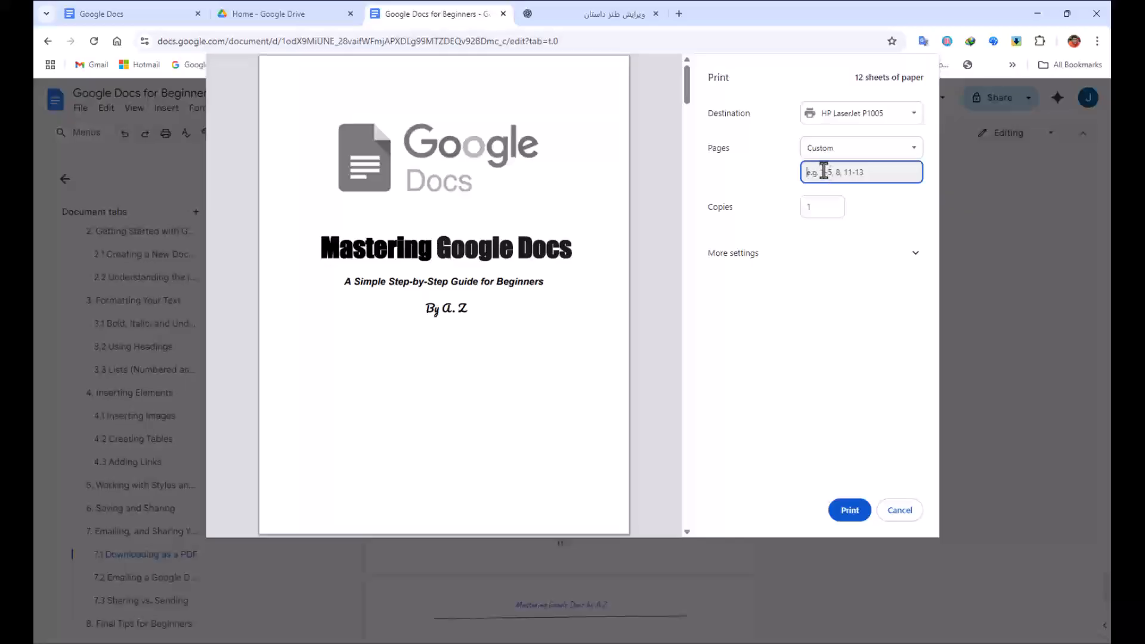
{"action": "type", "text": "5"}
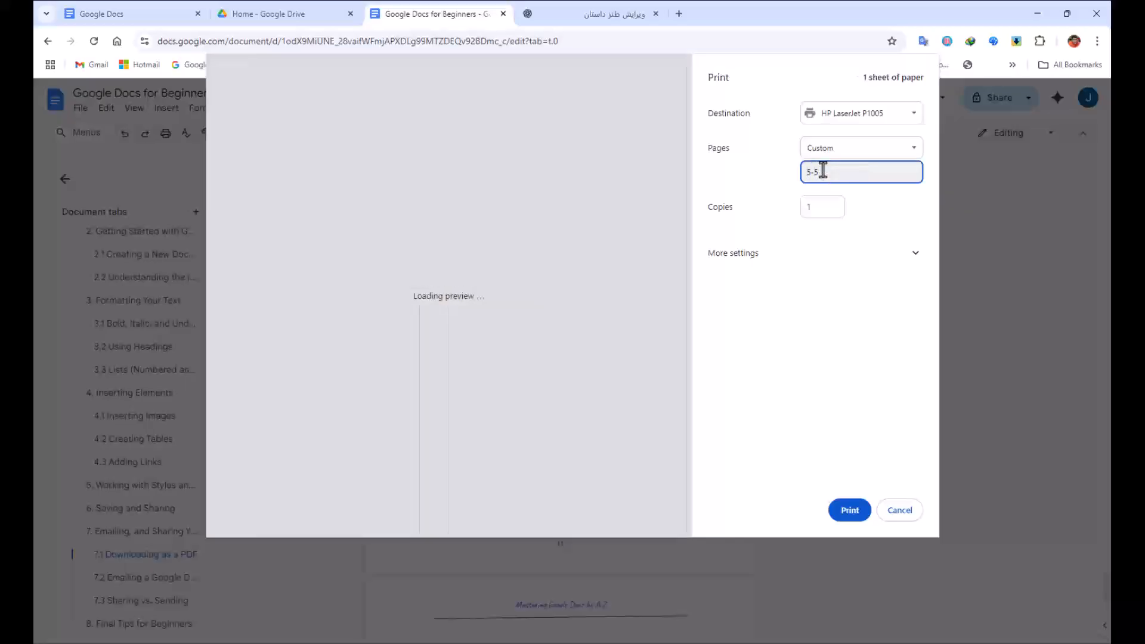
{"action": "type", "text": "-8"}
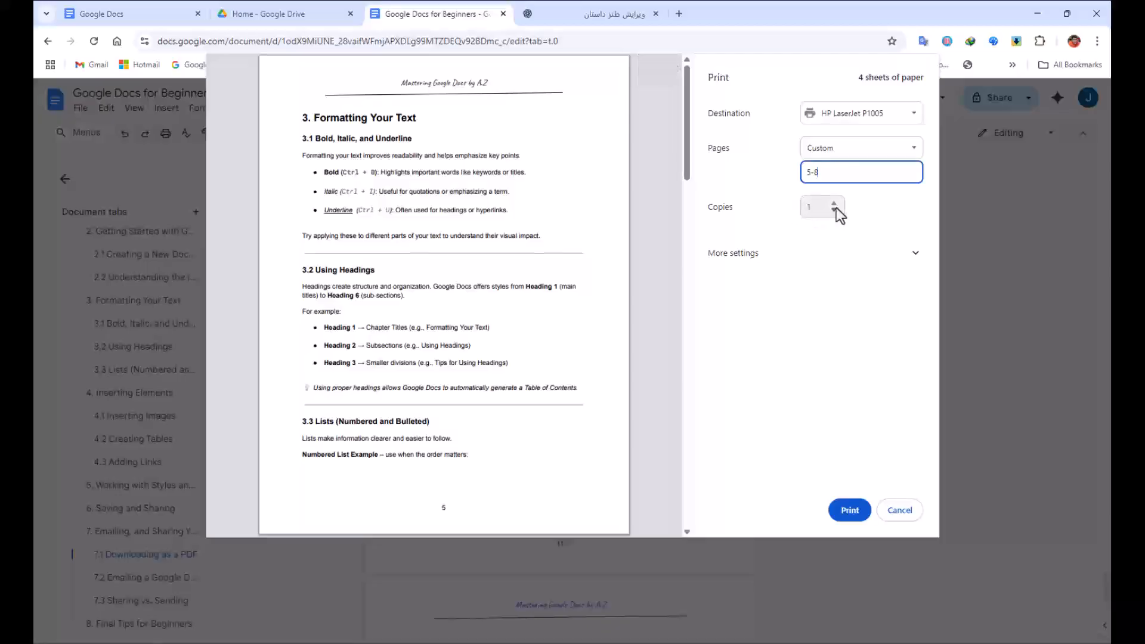
{"action": "left_click", "coordinate": [833, 203]}
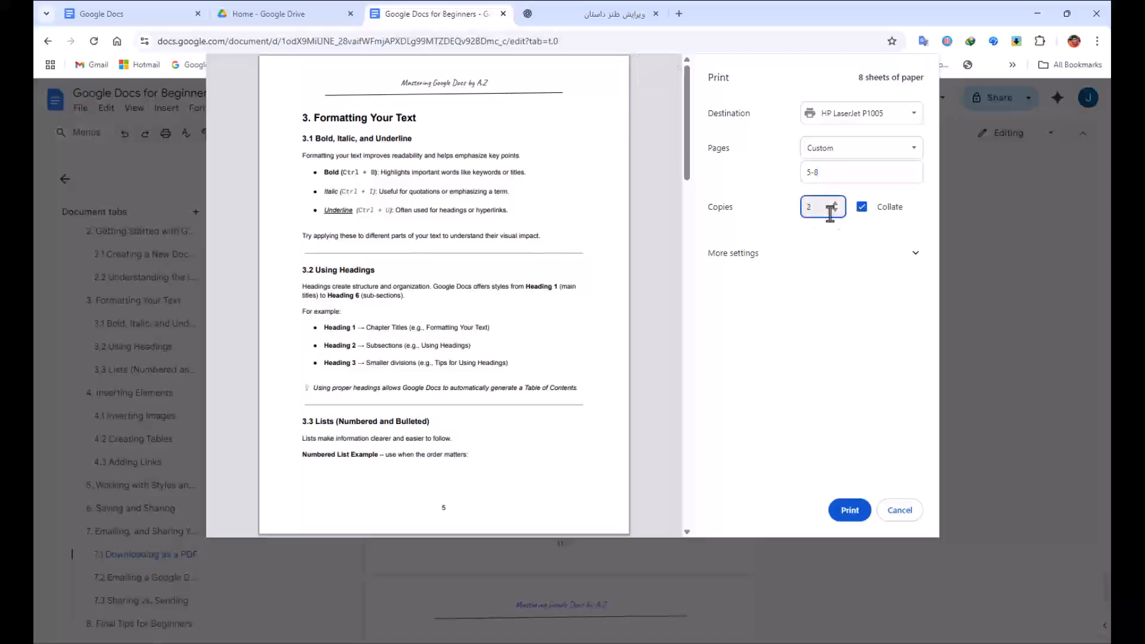
{"action": "left_click", "coordinate": [901, 254]}
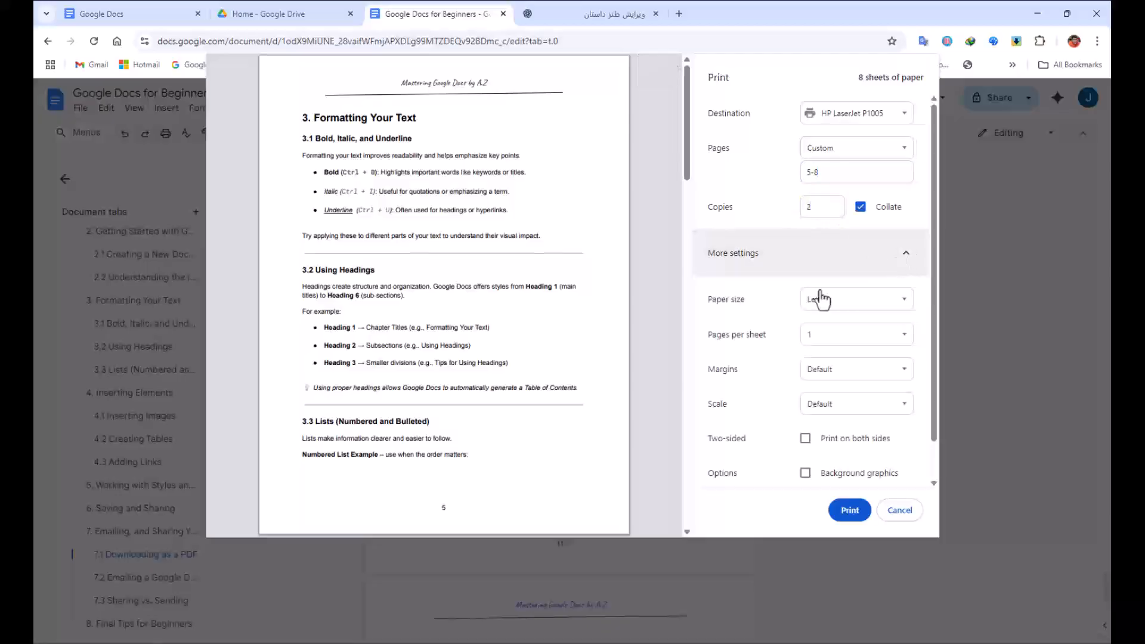
{"action": "left_click", "coordinate": [901, 511]}
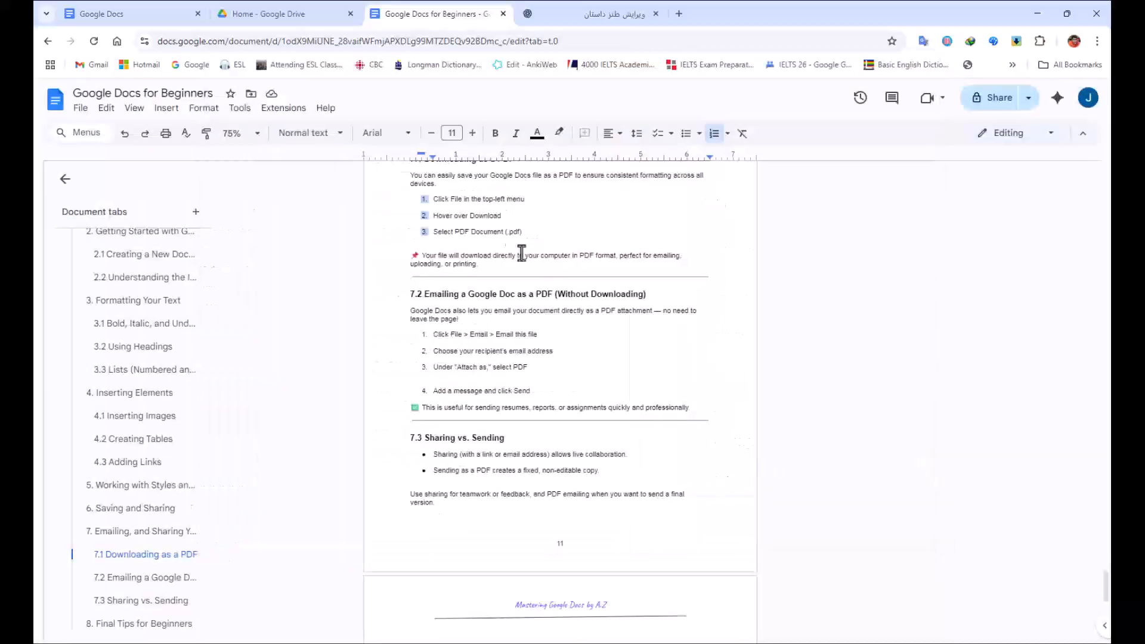
Run the spelling and grammar check on the "Google Docs for Beginners" document and close it.
{"action": "left_click", "coordinate": [186, 137]}
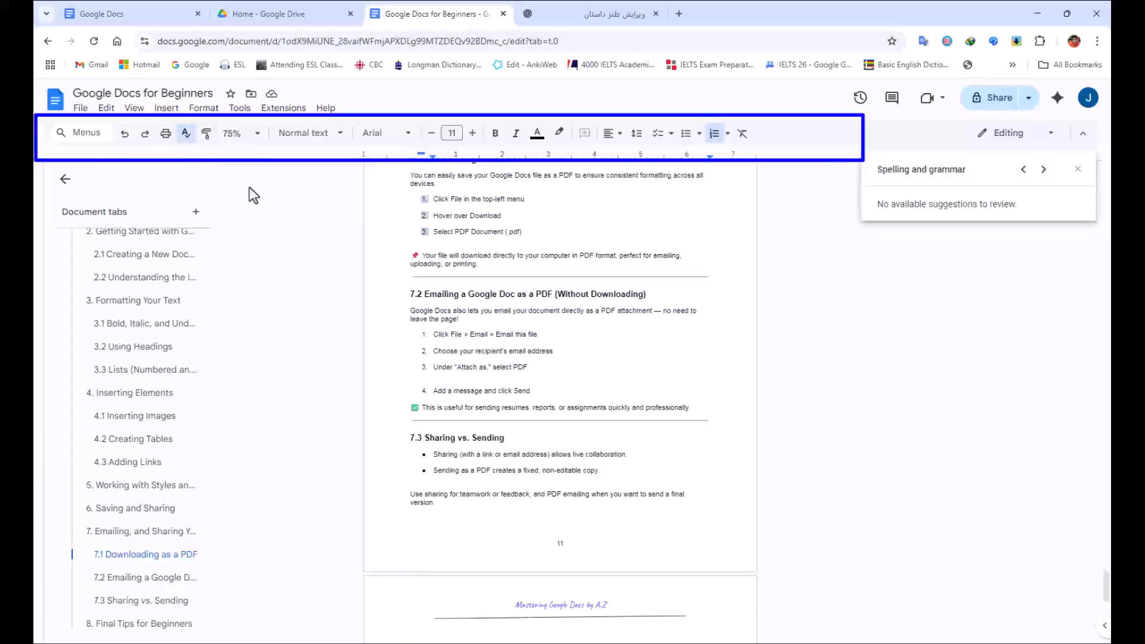
{"action": "left_click", "coordinate": [1079, 169]}
Open "My first Doc" from the recent documents and accept the spelling correction of "degre" to "degree".
{"action": "left_click", "coordinate": [52, 95]}
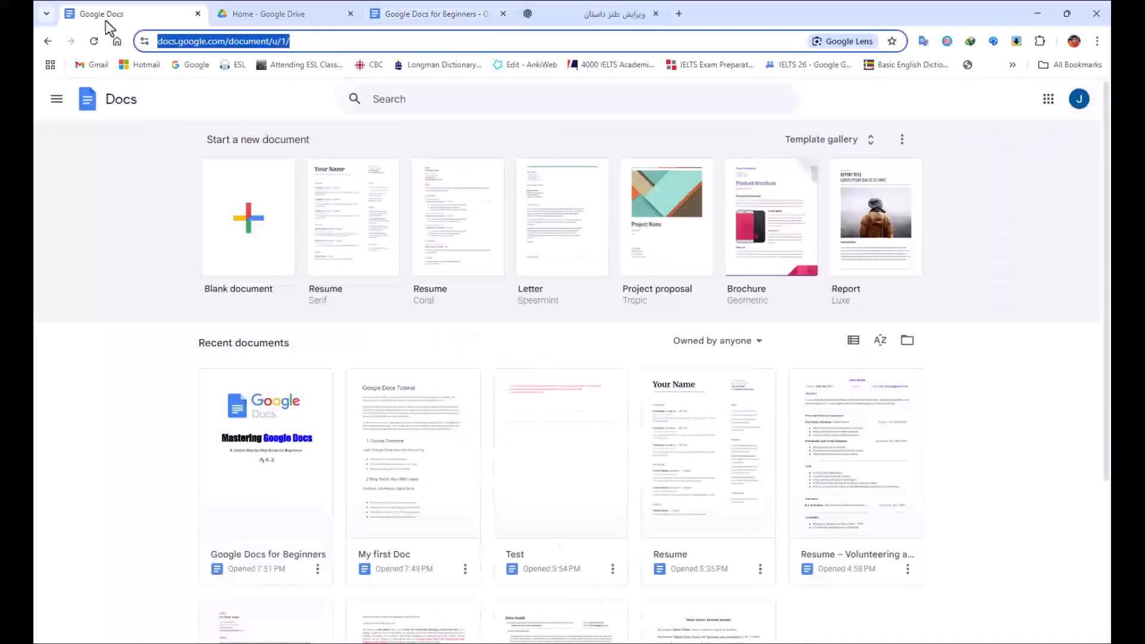
{"action": "left_click", "coordinate": [403, 442]}
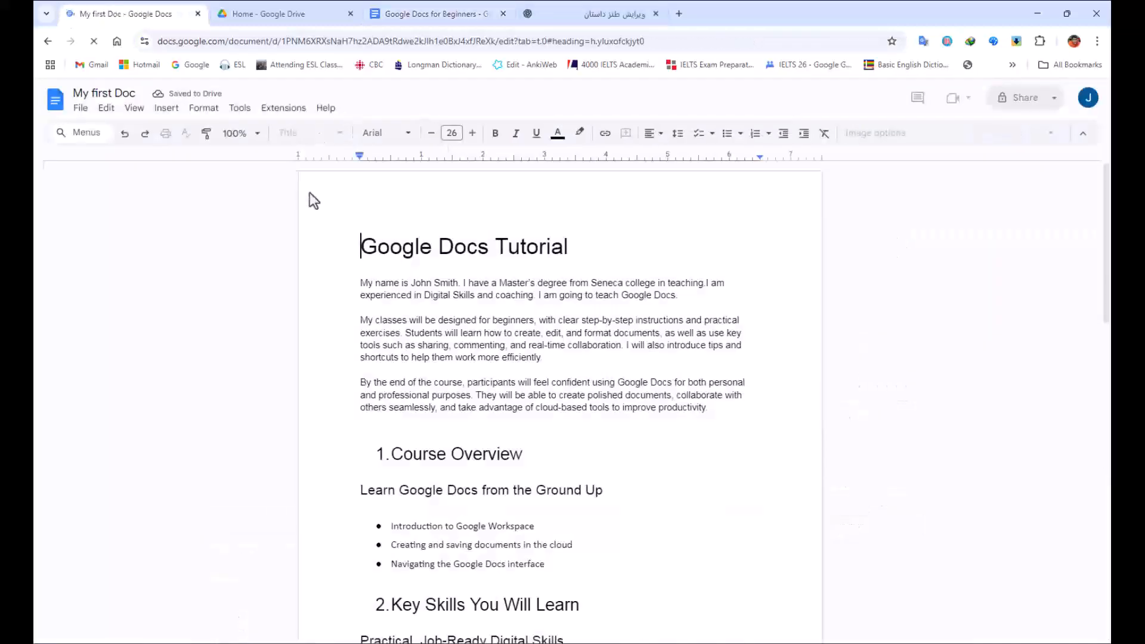
{"action": "left_click", "coordinate": [186, 135]}
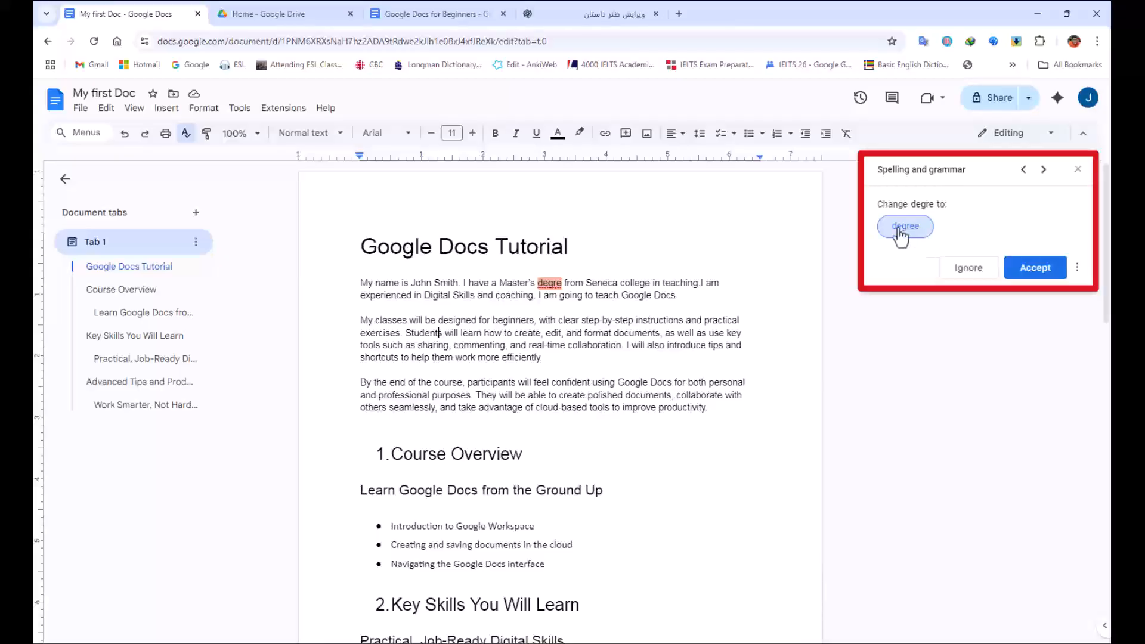
{"action": "left_click", "coordinate": [1041, 276]}
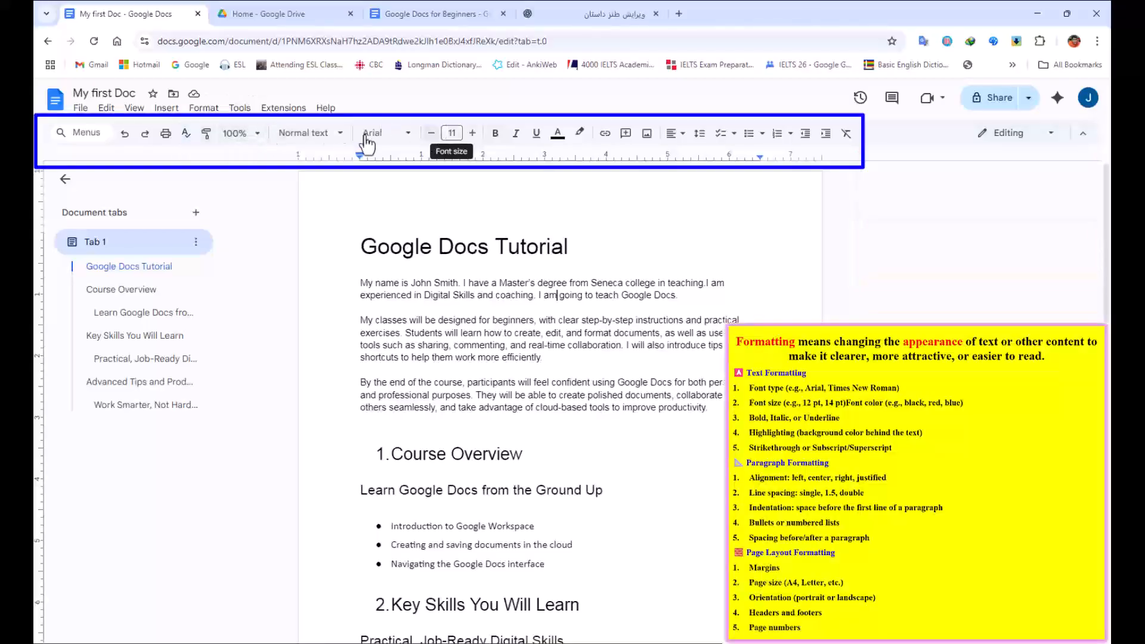
Try the Fit and 150% zoom levels on the document, returning to 100% after each.
{"action": "left_click", "coordinate": [257, 134]}
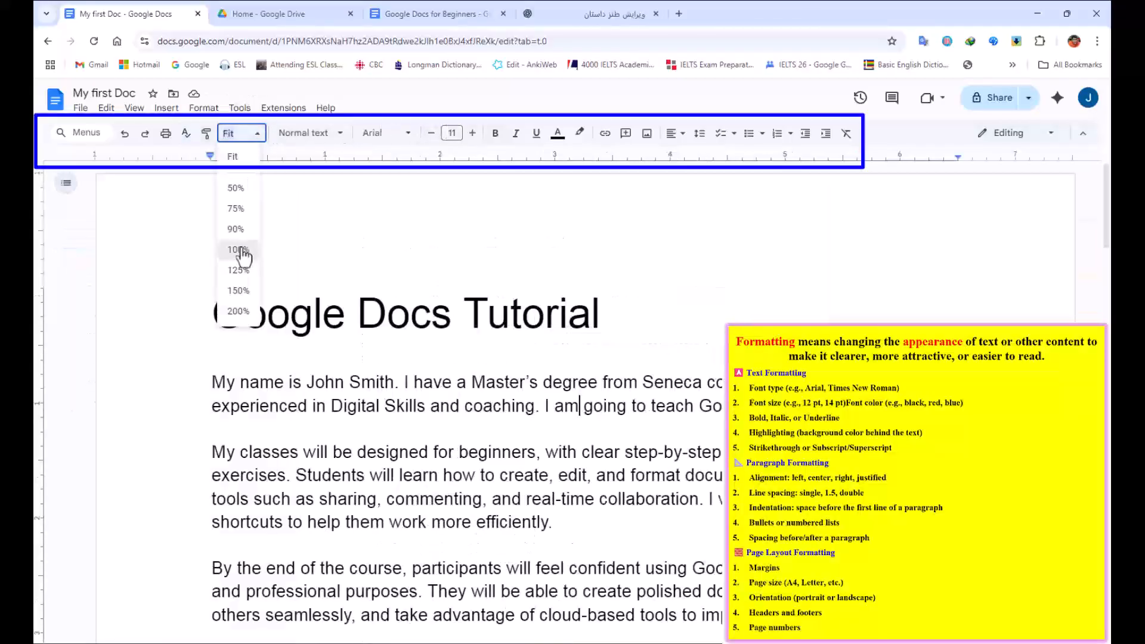
{"action": "left_click", "coordinate": [241, 251]}
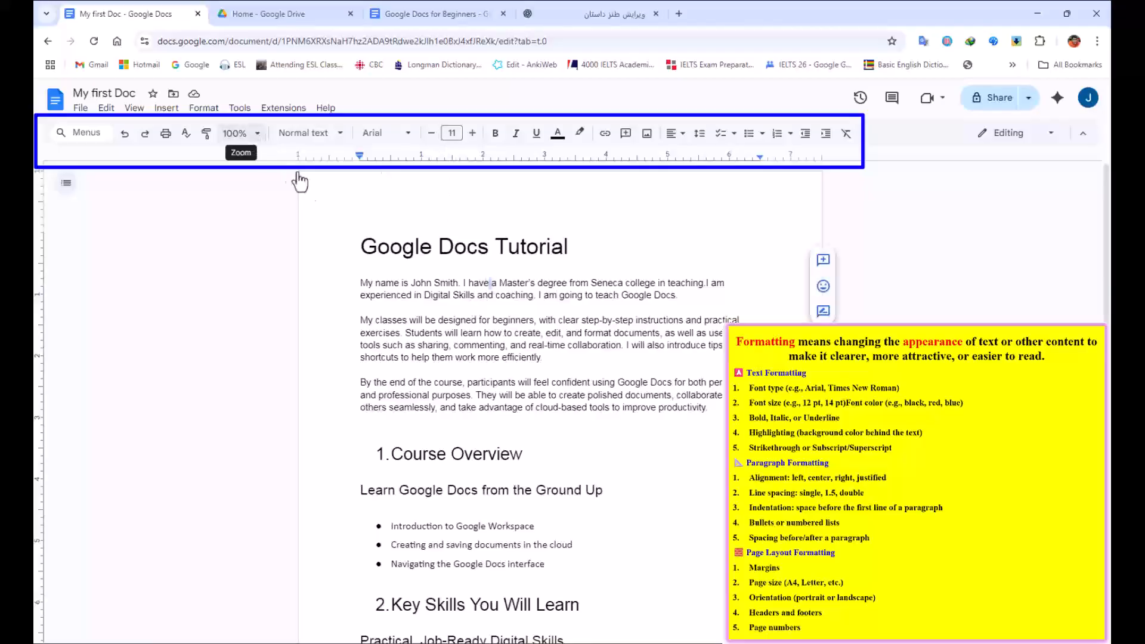
{"action": "left_click", "coordinate": [357, 222]}
{"action": "key", "text": "ctrl+plus"}
{"action": "key", "text": "ctrl+plus"}
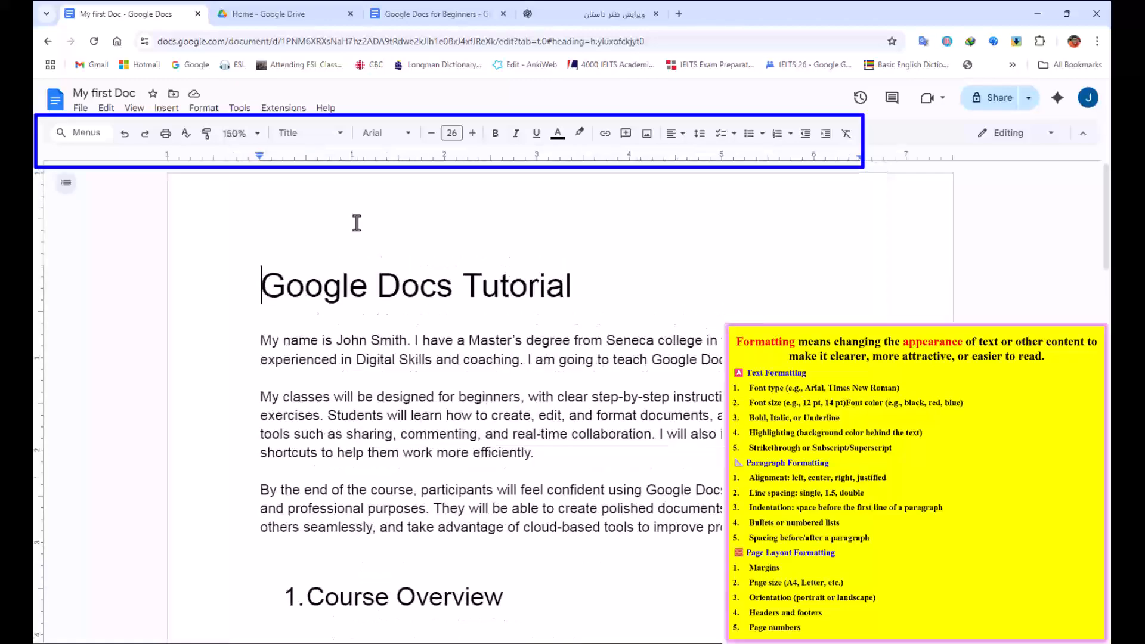
{"action": "key", "text": "ctrl+minus"}
{"action": "key", "text": "ctrl+minus"}
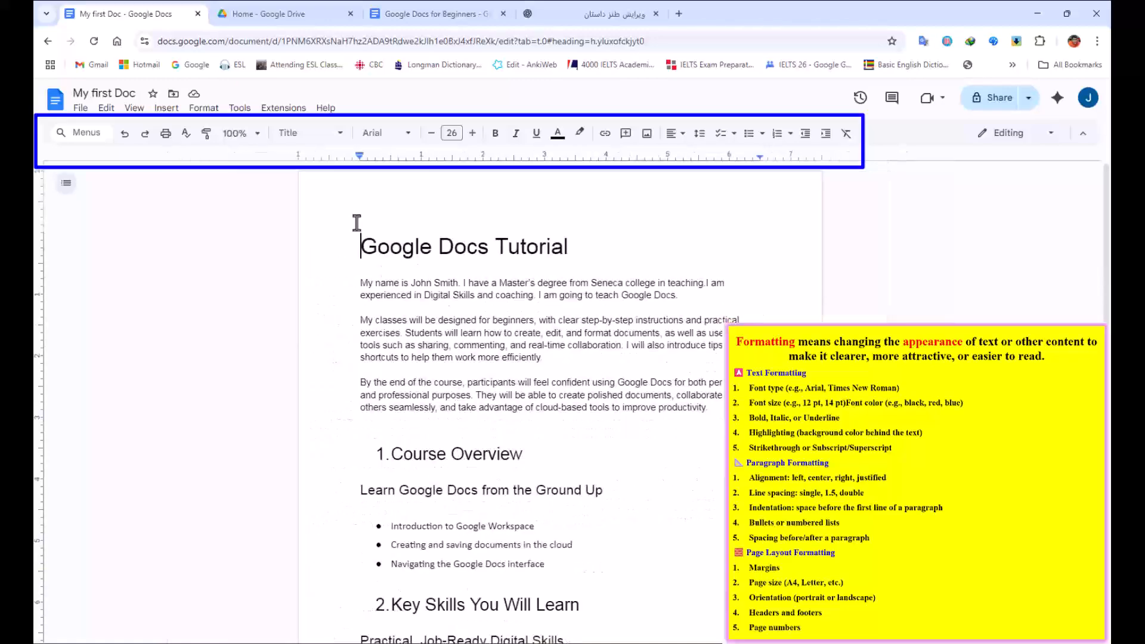
Review the paragraph styles, check the style of "Advanced Tips and Productivity Tools" through the document outline, and hide the outline.
{"action": "left_click", "coordinate": [315, 134]}
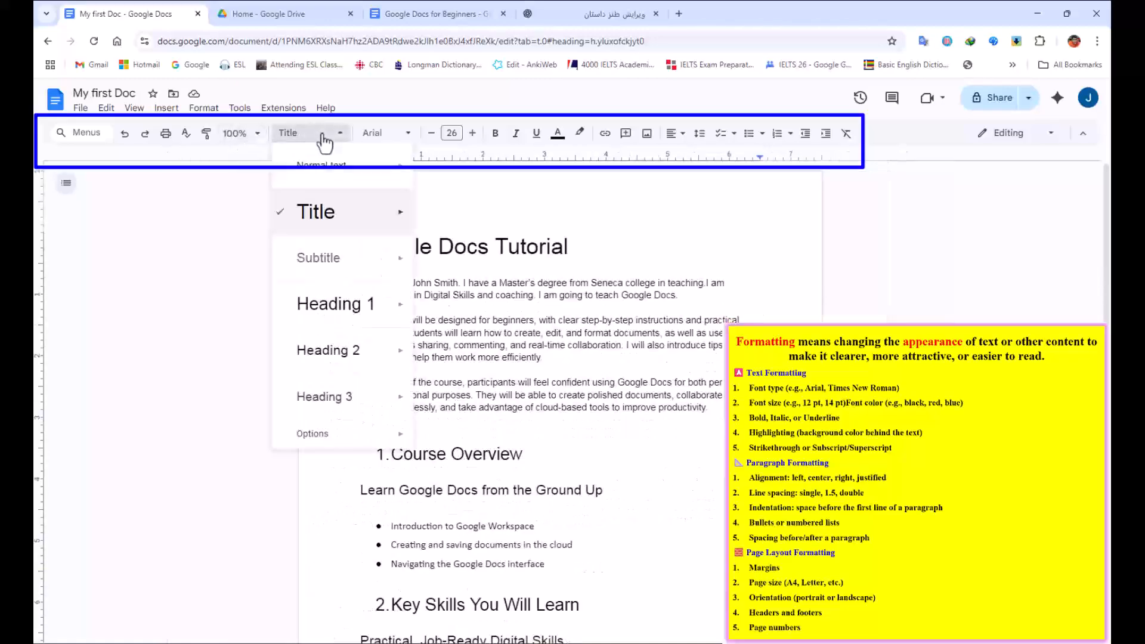
{"action": "mouse_move", "coordinate": [335, 173]}
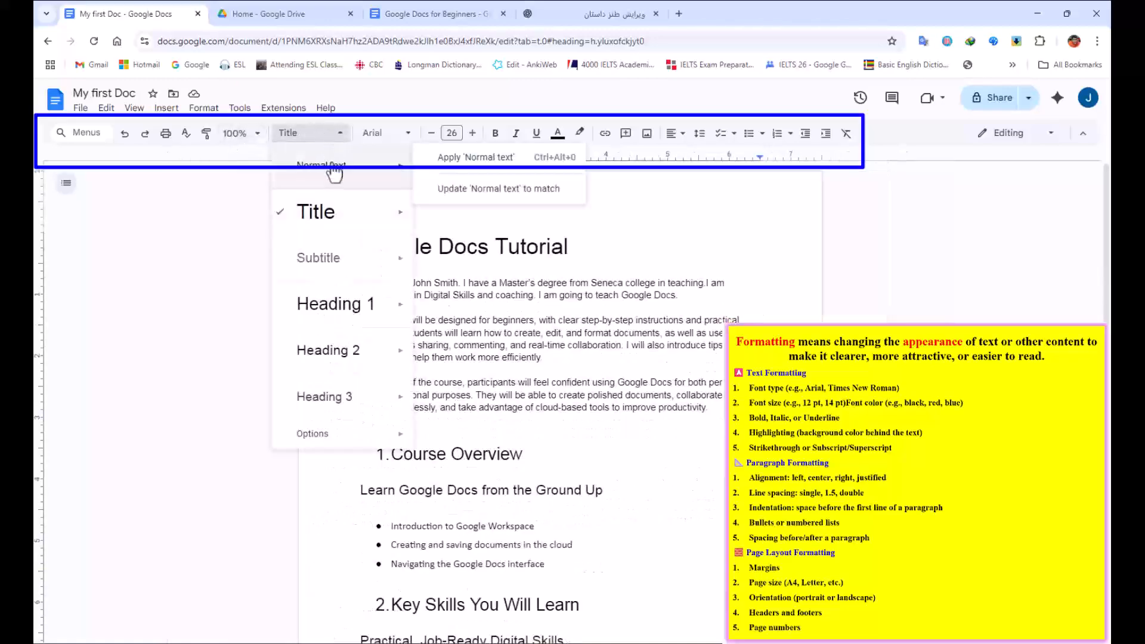
{"action": "left_click", "coordinate": [66, 182]}
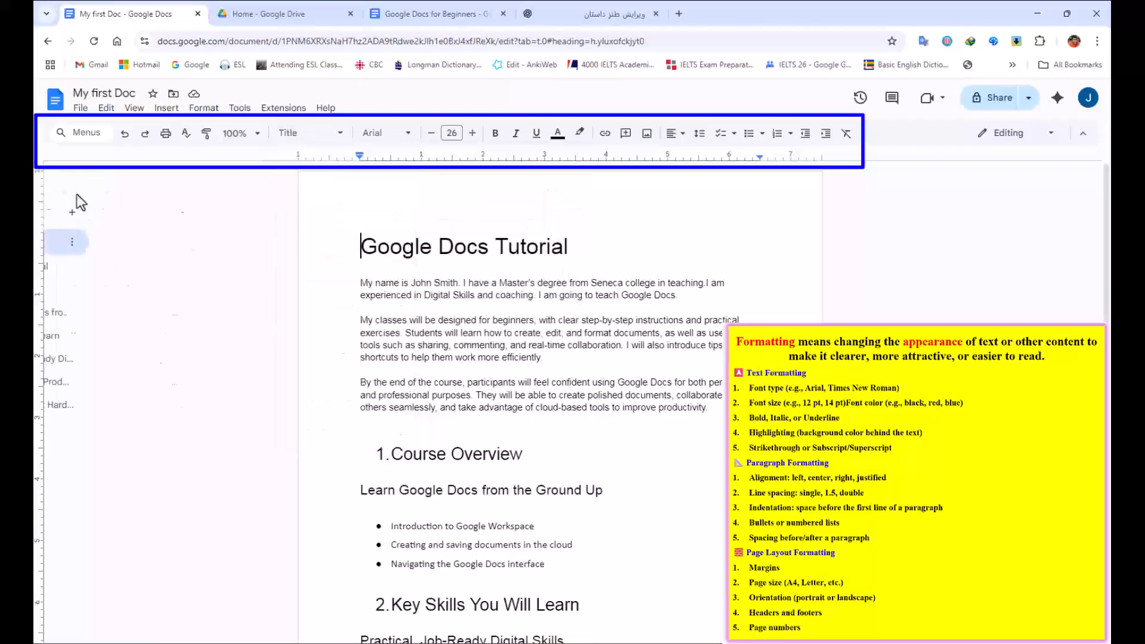
{"action": "left_click", "coordinate": [121, 383]}
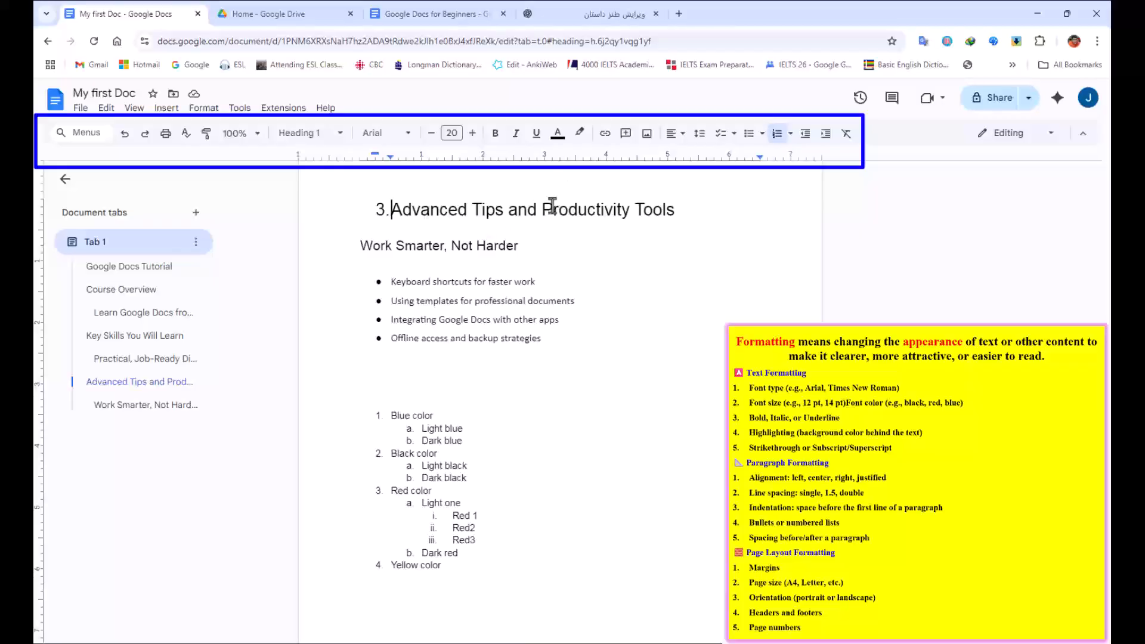
{"action": "triple_click", "coordinate": [441, 215]}
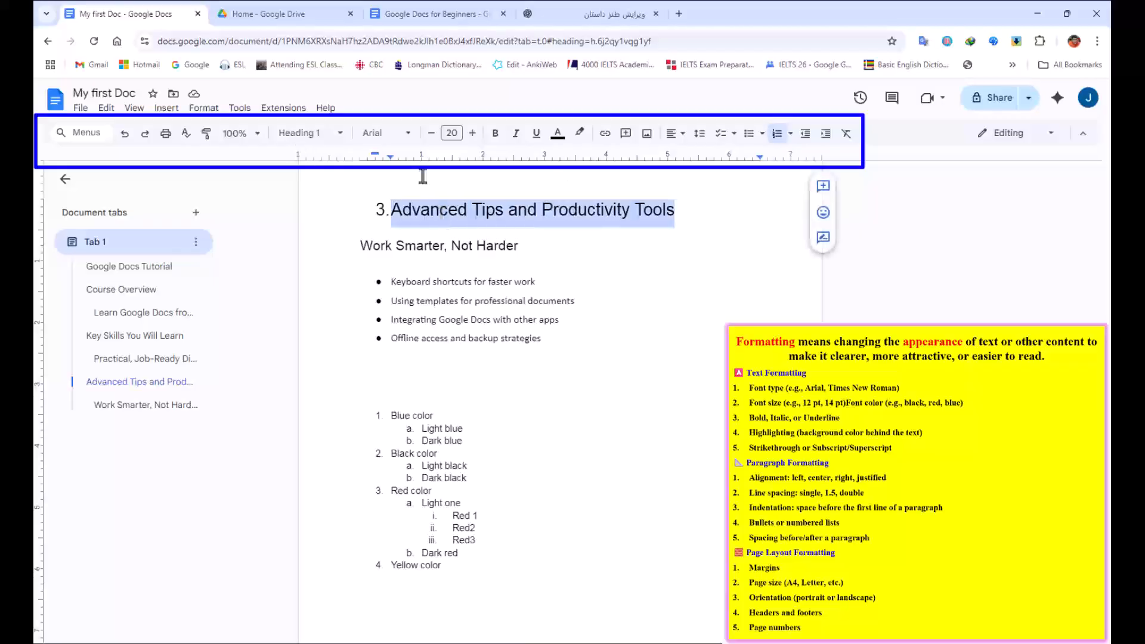
{"action": "left_click", "coordinate": [67, 181]}
Set the font size of the "Google Docs Tutorial" title to 10.
{"action": "scroll", "coordinate": [452, 245], "scroll_direction": "up", "scroll_amount": 10}
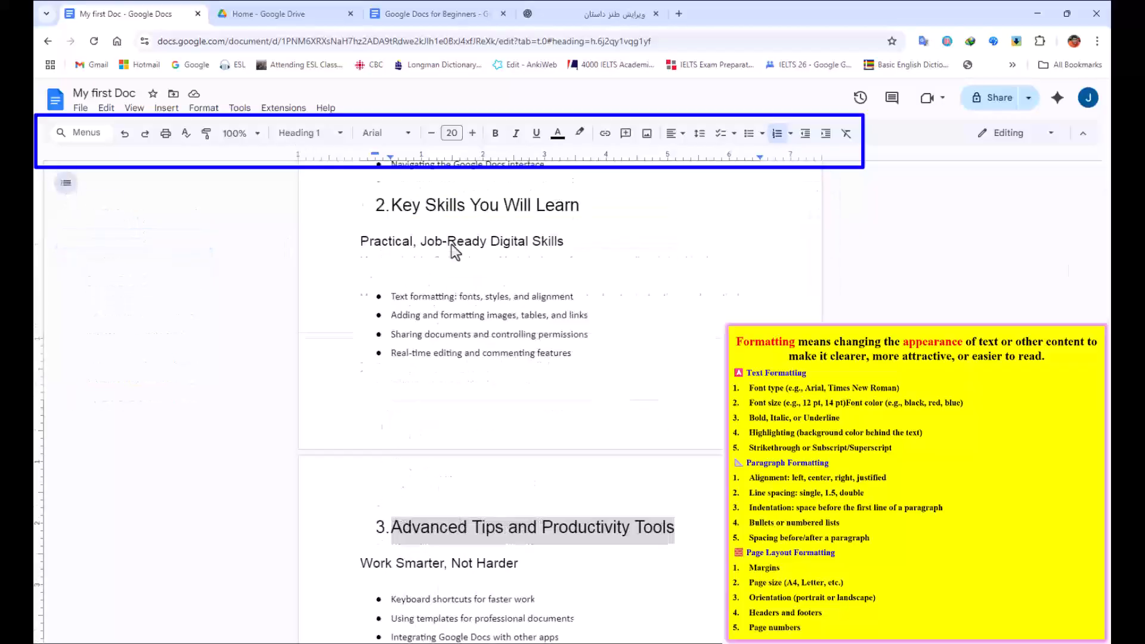
{"action": "left_click", "coordinate": [455, 246]}
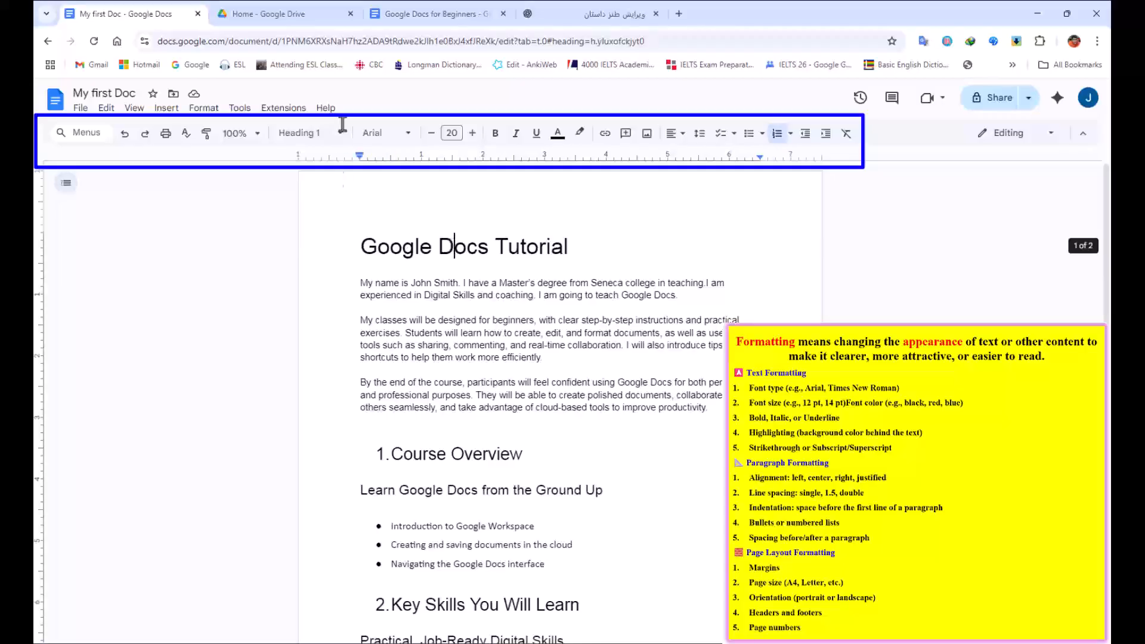
{"action": "left_click", "coordinate": [408, 138]}
{"action": "left_click", "coordinate": [408, 139]}
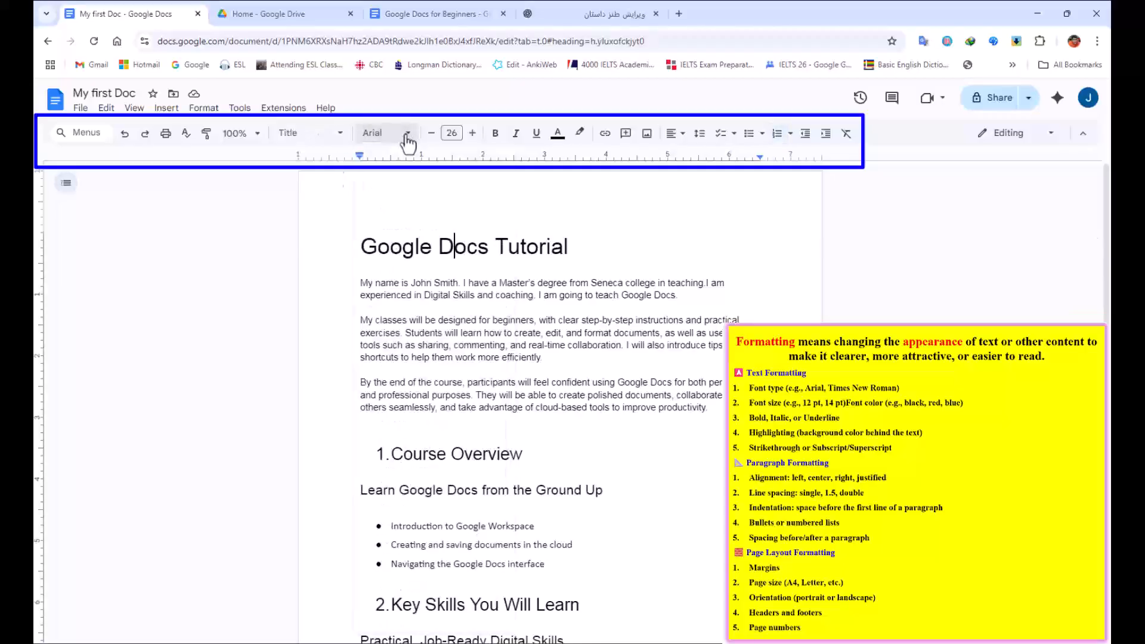
{"action": "left_click", "coordinate": [450, 133]}
{"action": "triple_click", "coordinate": [500, 246]}
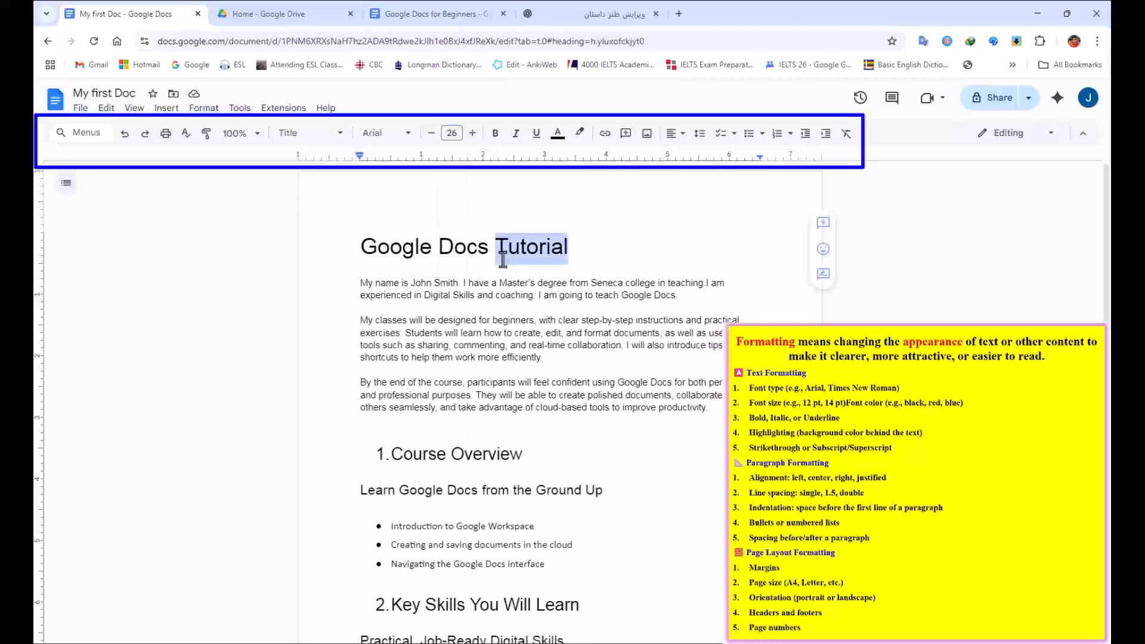
{"action": "left_click", "coordinate": [452, 133]}
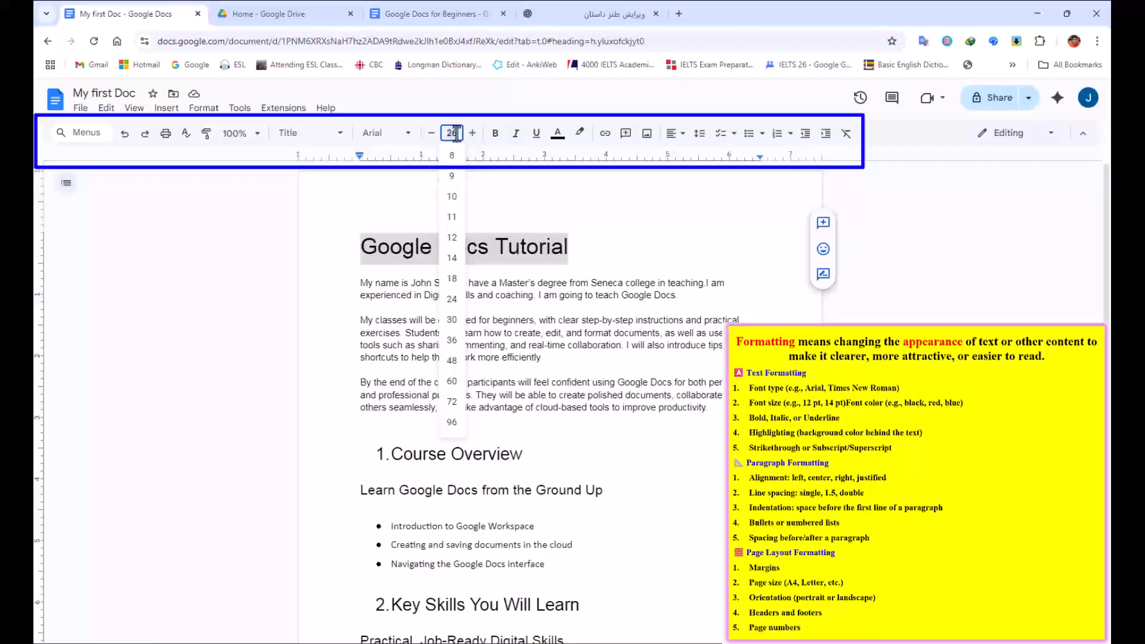
{"action": "type", "text": "10"}
{"action": "key", "text": "Return"}
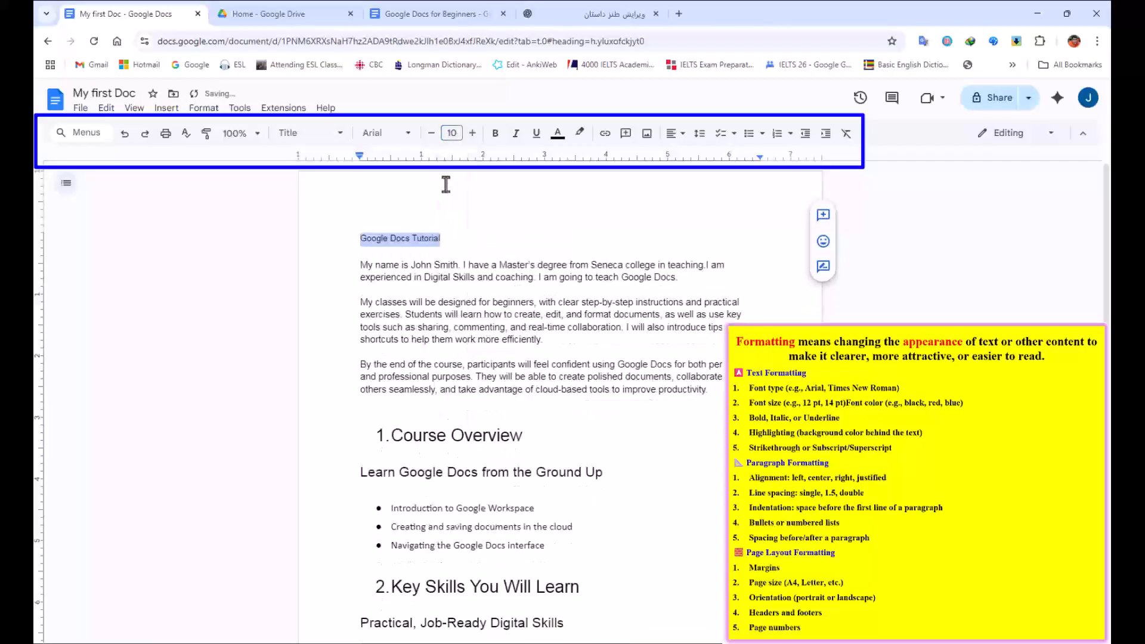
Set the title's font size to 13 and deselect the title.
{"action": "left_click", "coordinate": [453, 132]}
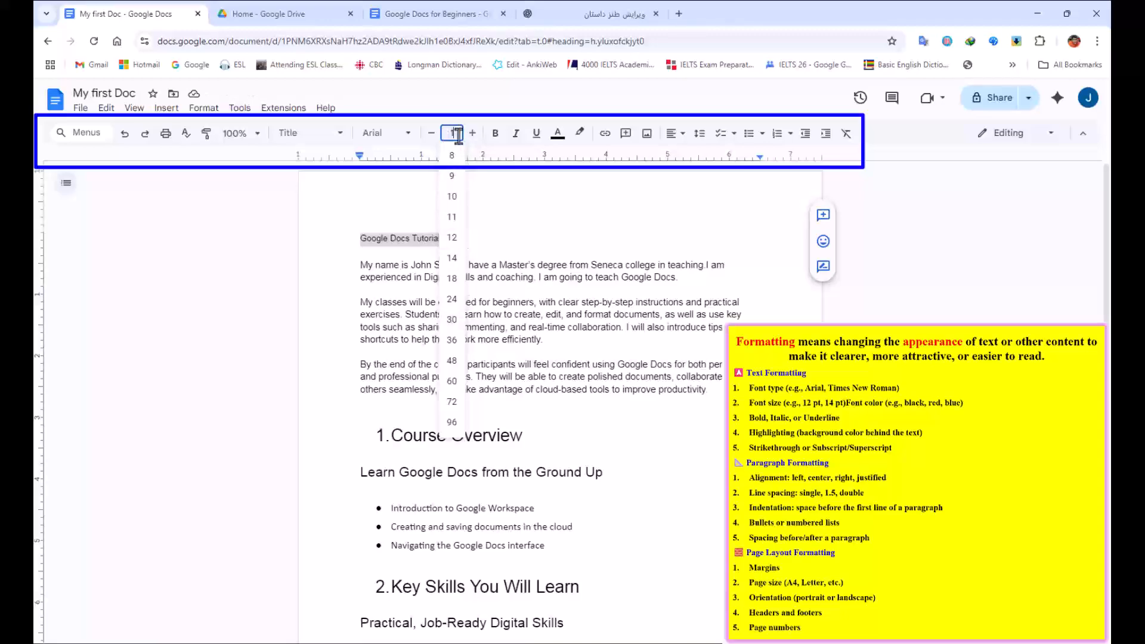
{"action": "key", "text": "Return"}
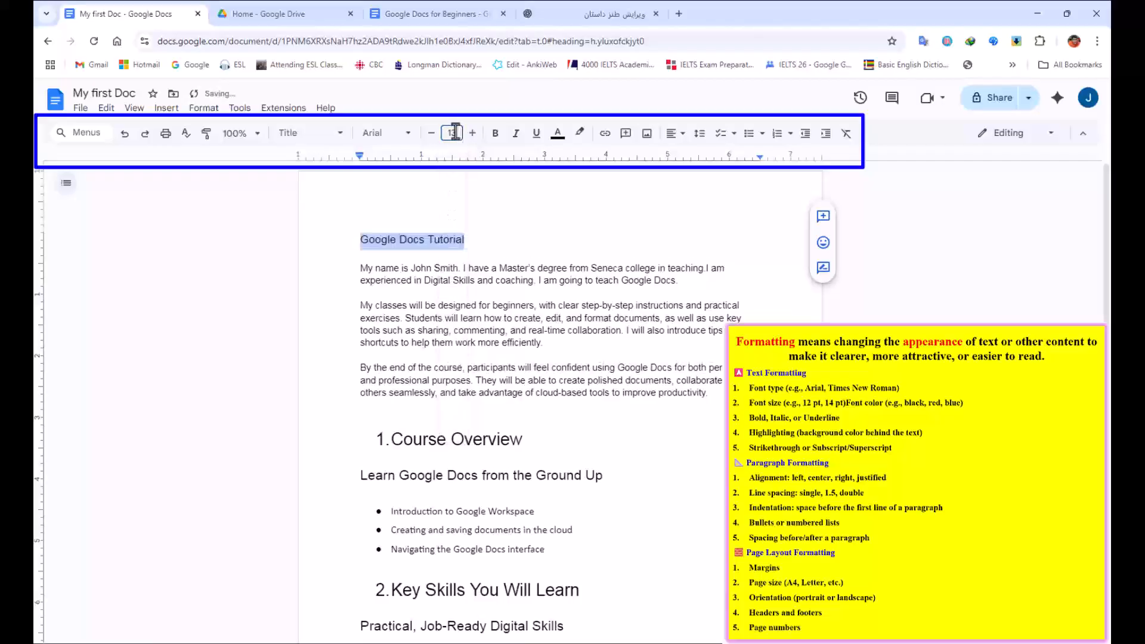
{"action": "left_click", "coordinate": [453, 135]}
{"action": "left_click", "coordinate": [485, 253]}
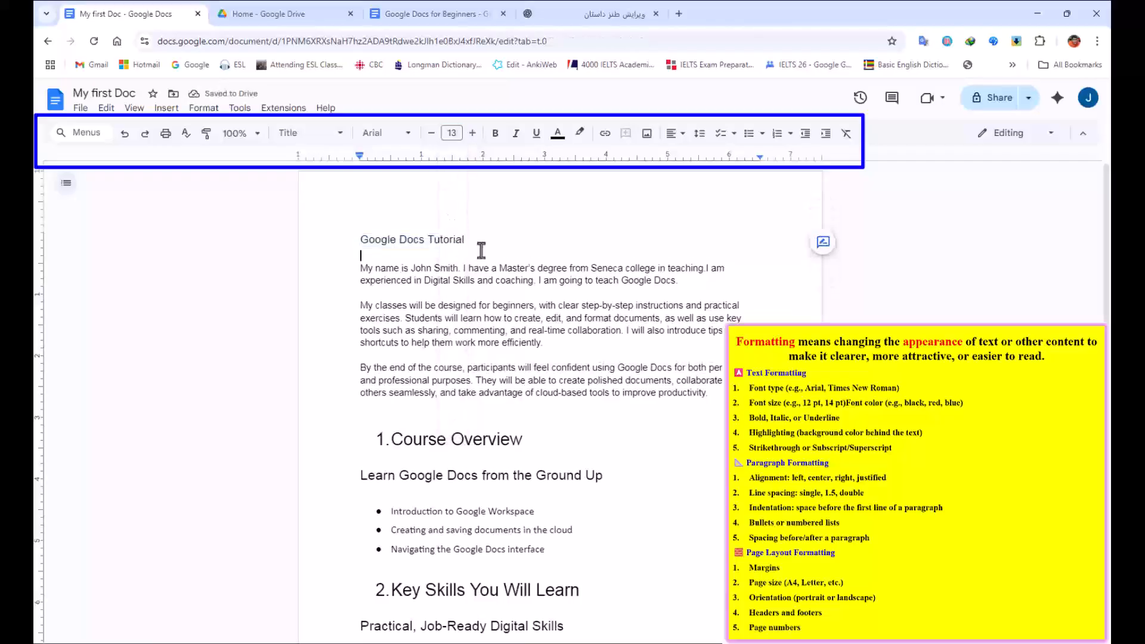
Try bold, italic and underline on the "Google Docs Tutorial" title, turning each one off again.
{"action": "triple_click", "coordinate": [417, 248]}
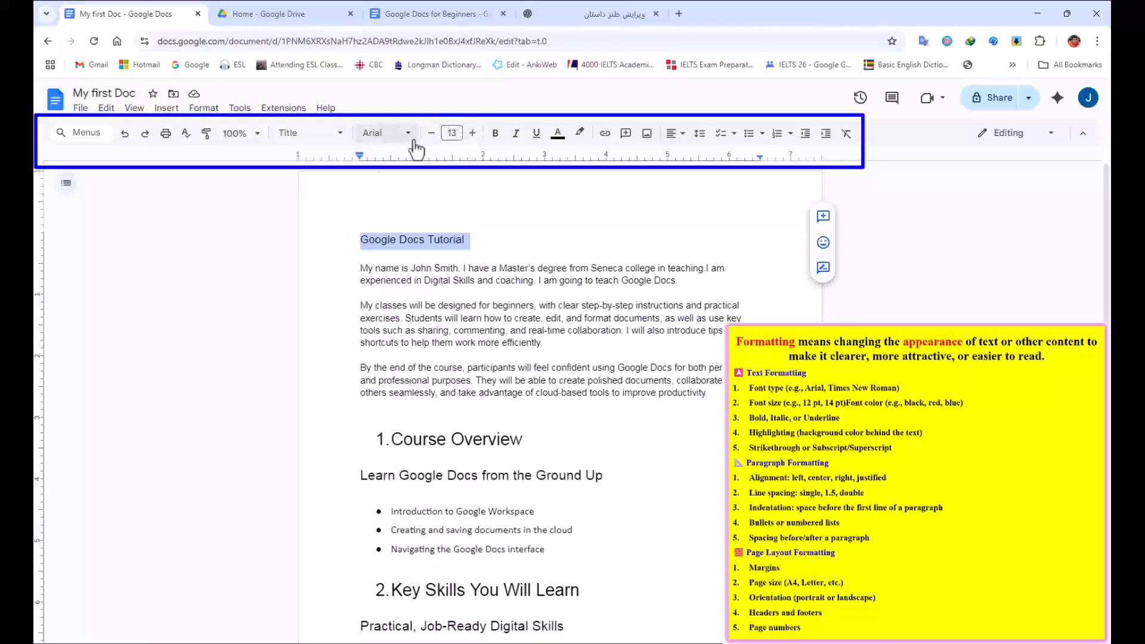
{"action": "left_click", "coordinate": [497, 136]}
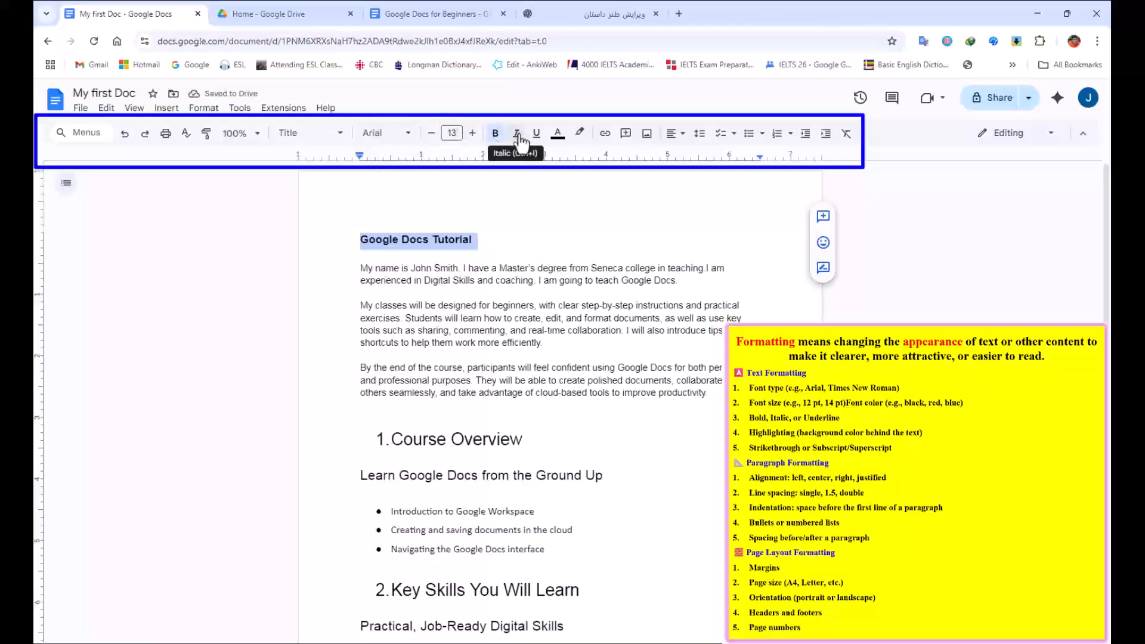
{"action": "left_click", "coordinate": [518, 136]}
{"action": "left_click", "coordinate": [517, 135]}
{"action": "left_click", "coordinate": [496, 134]}
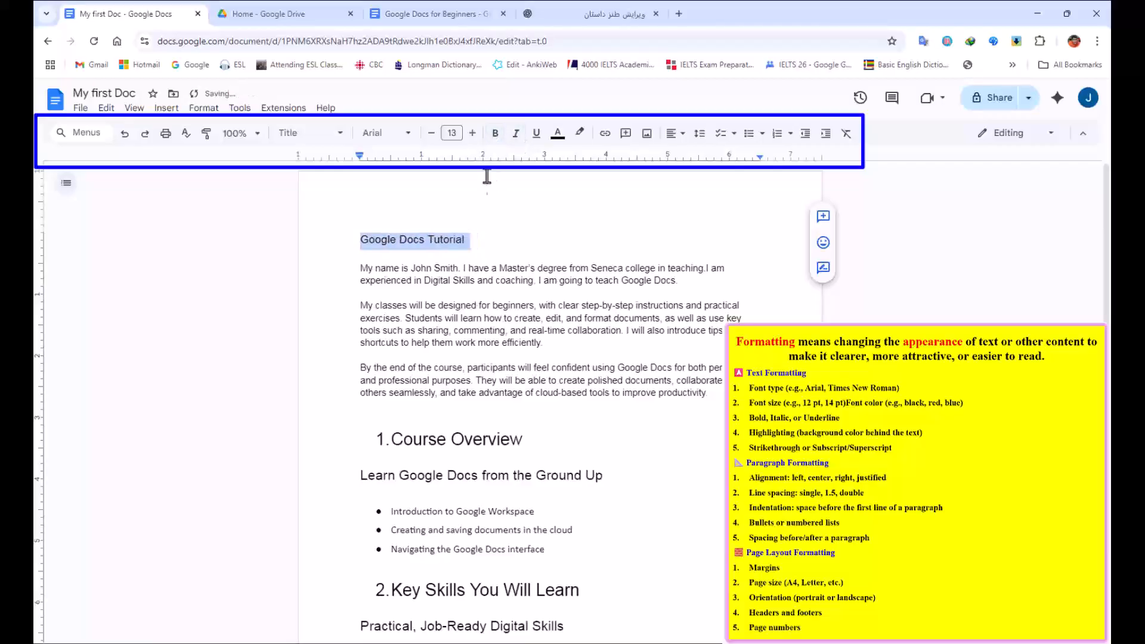
{"action": "left_click", "coordinate": [539, 136]}
{"action": "left_click", "coordinate": [536, 133]}
Color the title text red and give it a yellow highlight.
{"action": "left_click", "coordinate": [558, 134]}
{"action": "left_click", "coordinate": [575, 173]}
{"action": "left_click", "coordinate": [579, 132]}
{"action": "left_click", "coordinate": [625, 192]}
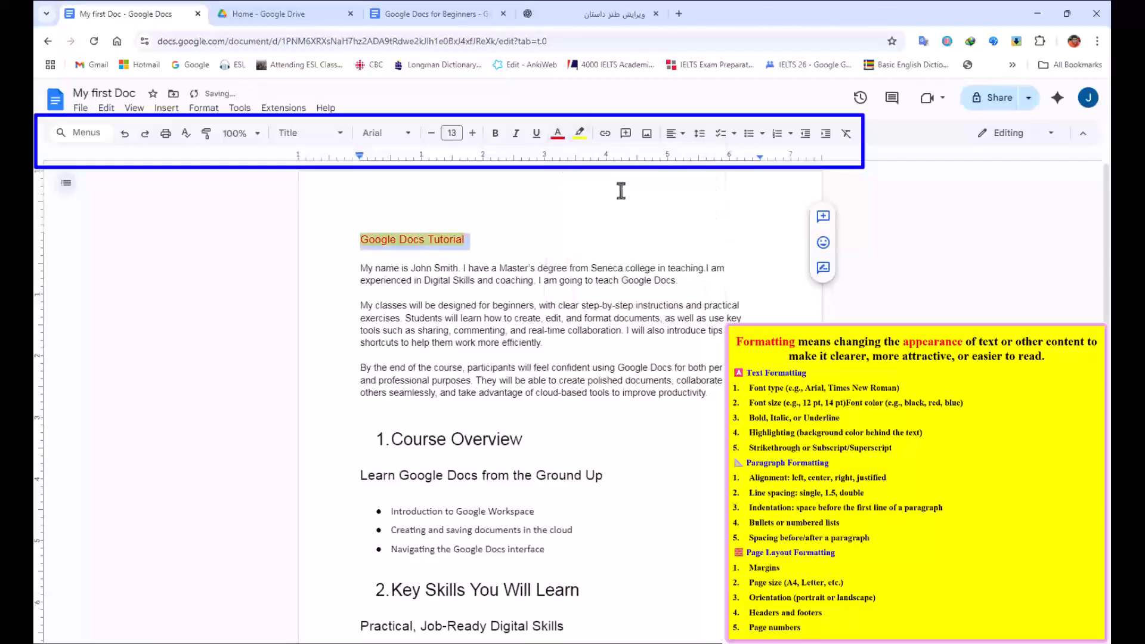
Review the link suggestions for the title and the image insertion options without inserting anything.
{"action": "left_click", "coordinate": [466, 240]}
{"action": "triple_click", "coordinate": [421, 239]}
{"action": "left_click", "coordinate": [605, 134]}
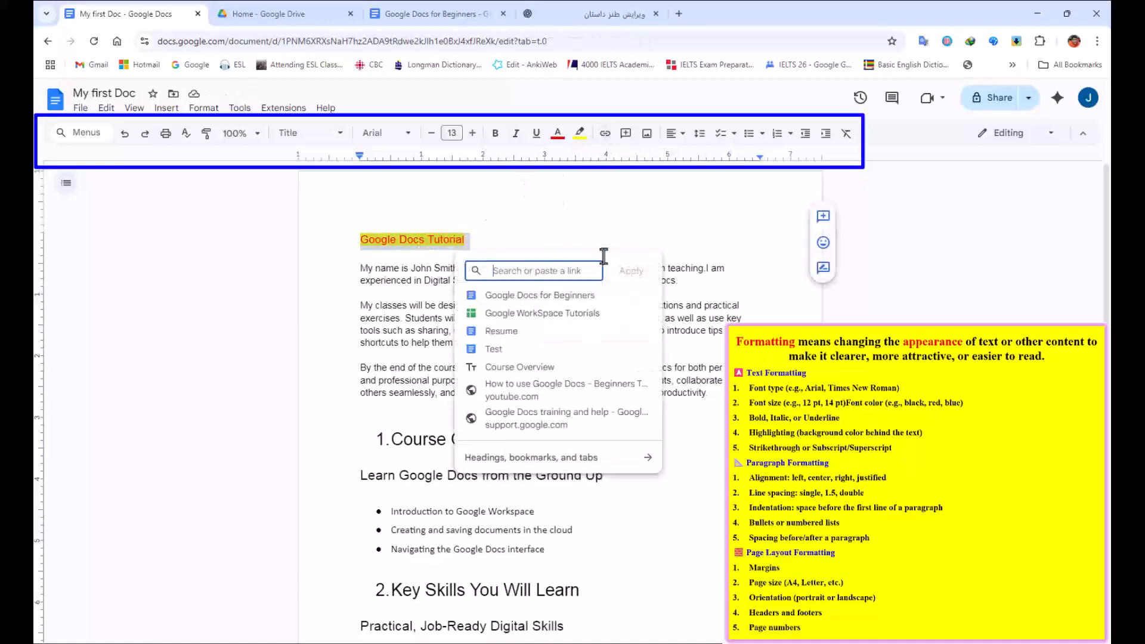
{"action": "left_click", "coordinate": [522, 227]}
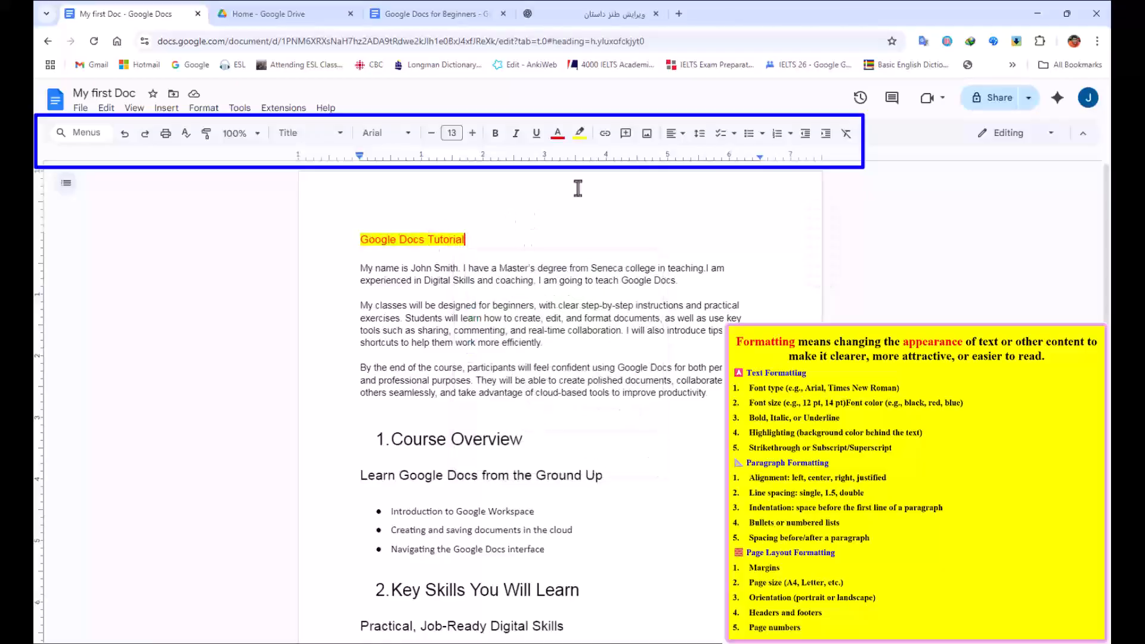
{"action": "left_click", "coordinate": [648, 135]}
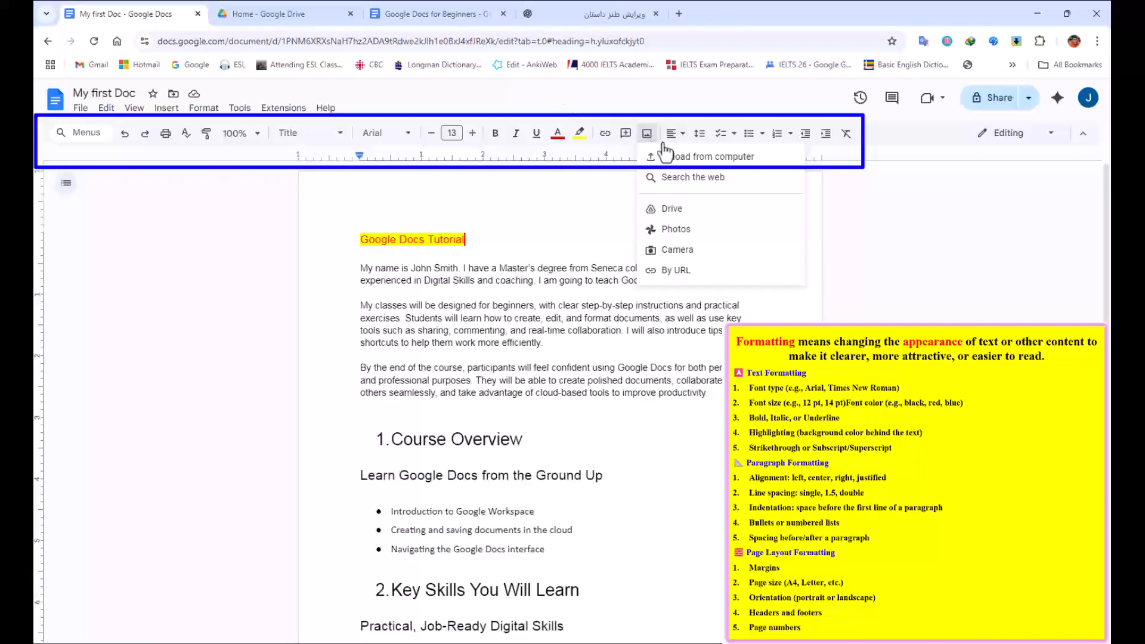
{"action": "left_click", "coordinate": [694, 107]}
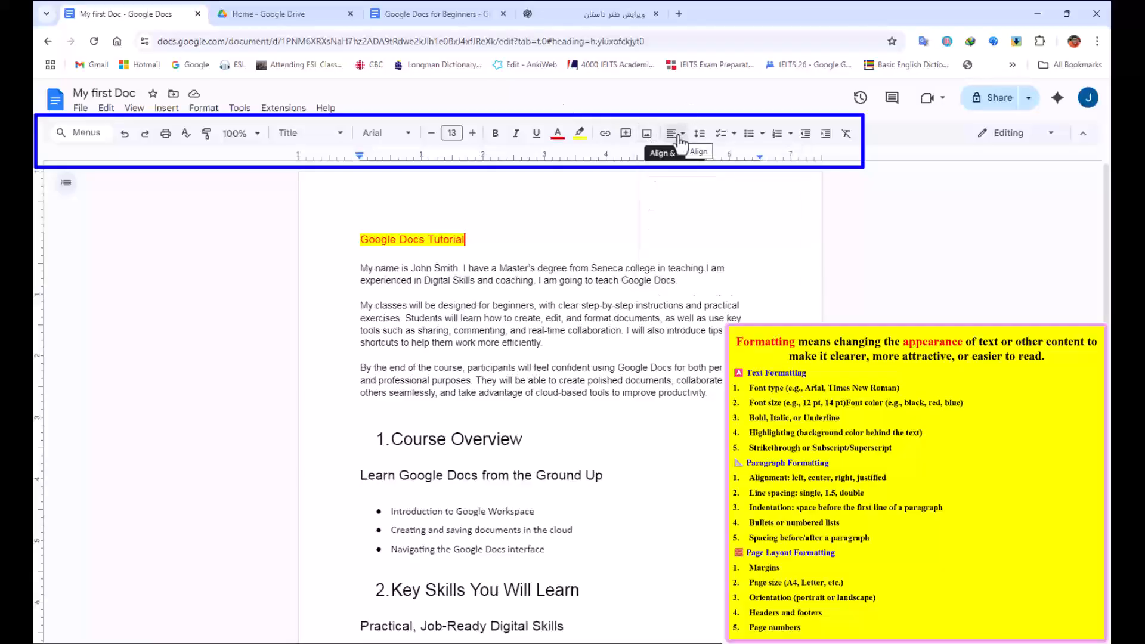
Justify the title and the three introductory paragraphs.
{"action": "left_click_drag", "start_coordinate": [355, 243], "coordinate": [714, 398]}
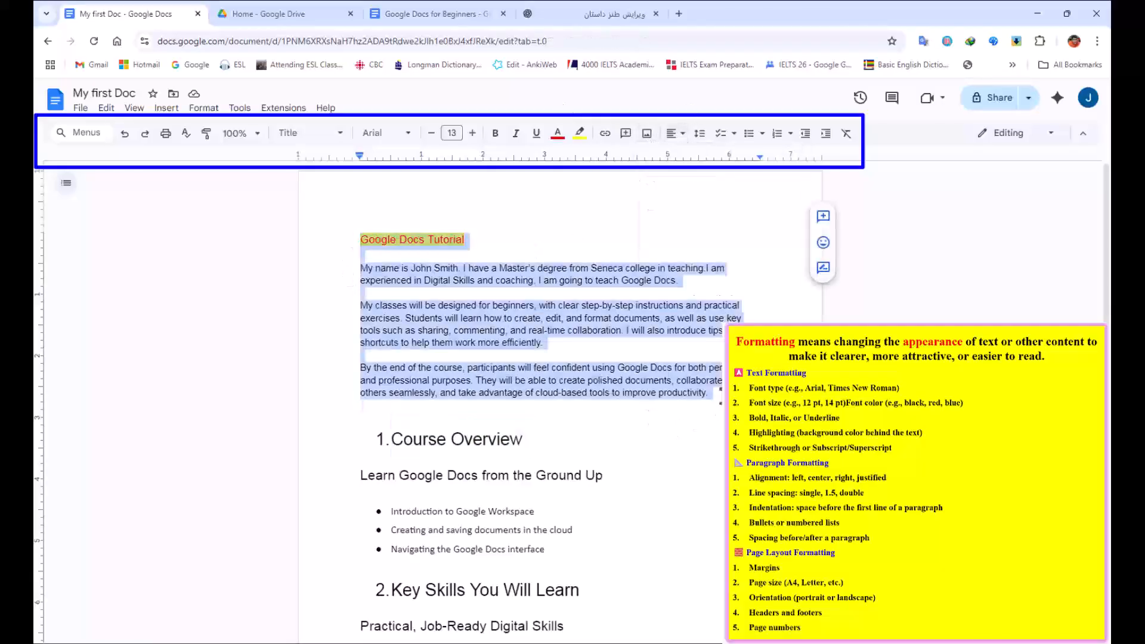
{"action": "left_click", "coordinate": [675, 136]}
{"action": "left_click", "coordinate": [729, 156]}
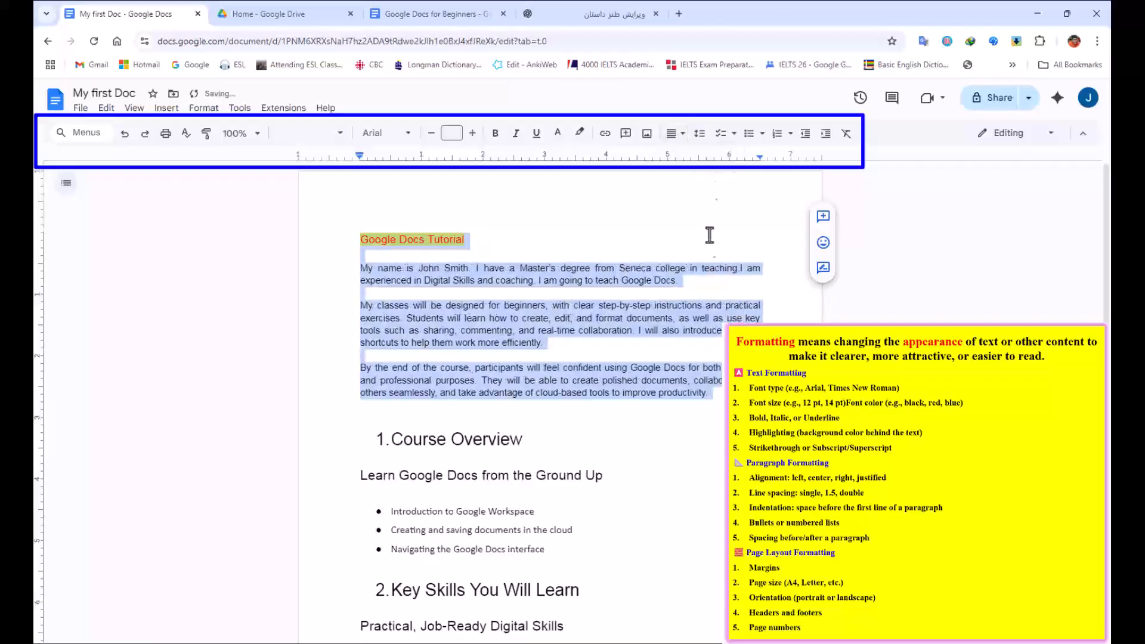
Review the alignment, line spacing, bulleted and numbered list options, and check them against the document's numbered headings and bulleted items.
{"action": "left_click", "coordinate": [676, 134]}
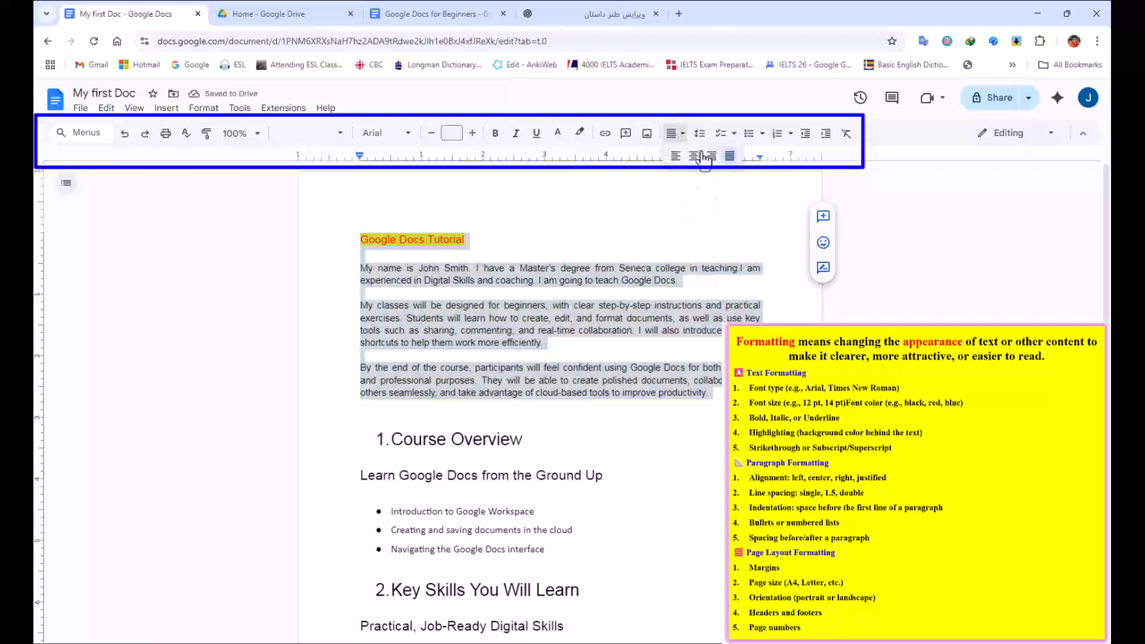
{"action": "left_click", "coordinate": [701, 132]}
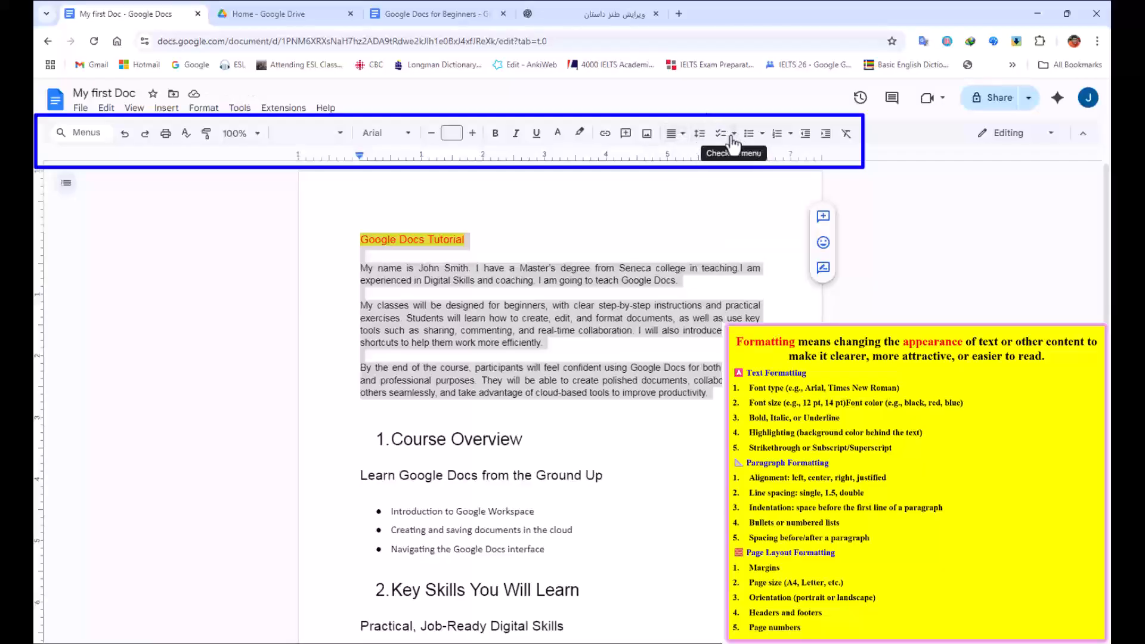
{"action": "left_click", "coordinate": [763, 134]}
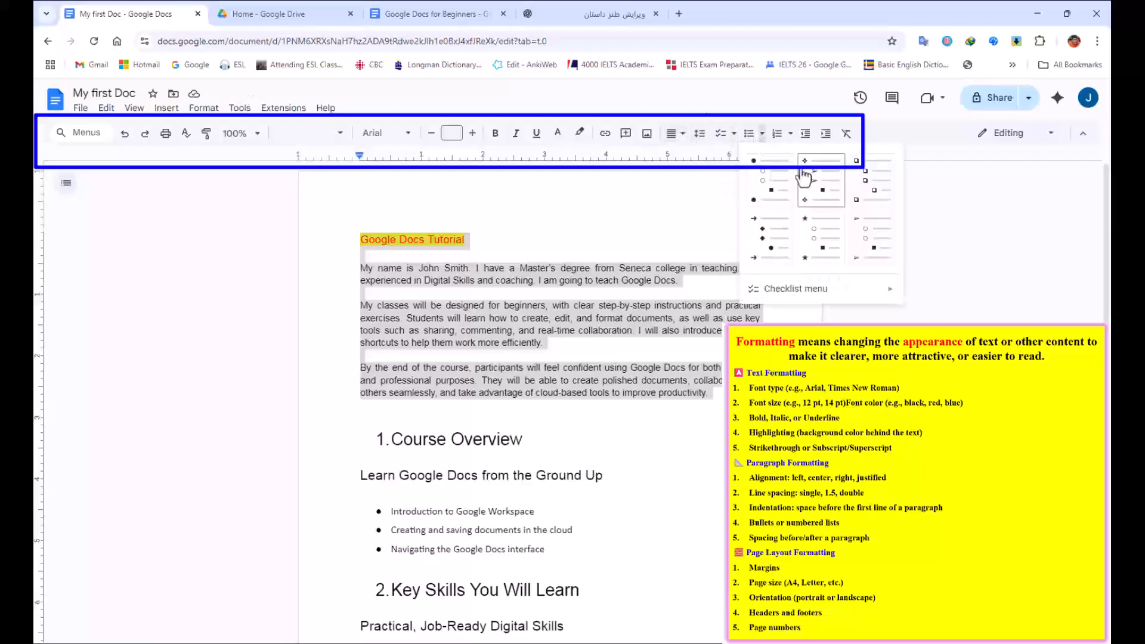
{"action": "left_click", "coordinate": [790, 135]}
{"action": "left_click", "coordinate": [505, 447]}
{"action": "scroll", "coordinate": [455, 418], "scroll_direction": "down", "scroll_amount": 6}
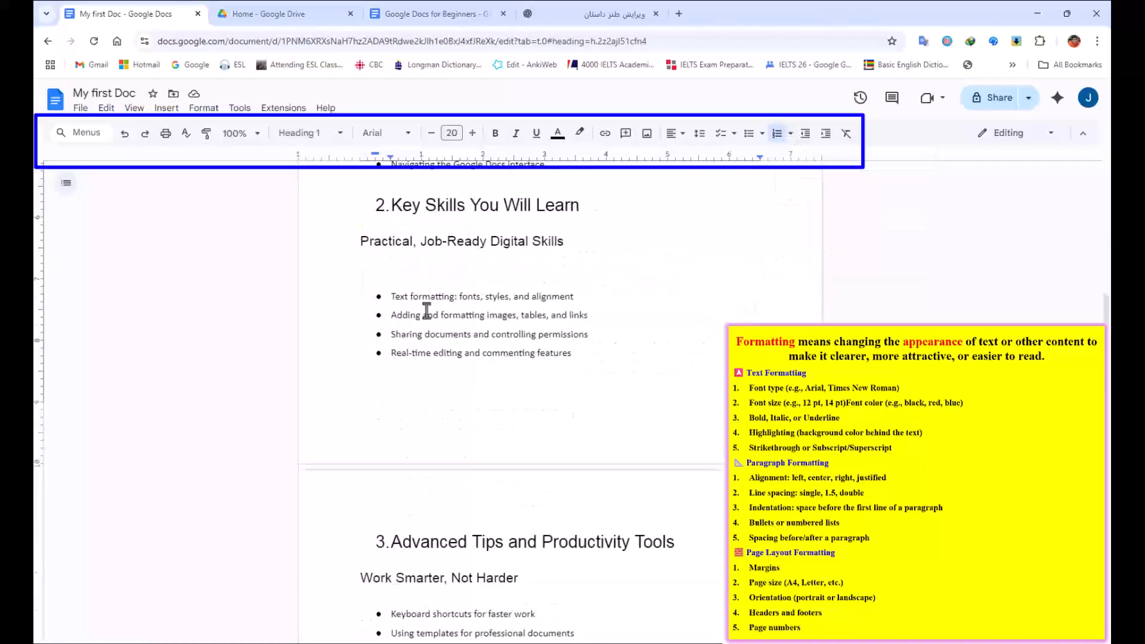
{"action": "scroll", "coordinate": [454, 315], "scroll_direction": "up", "scroll_amount": 6}
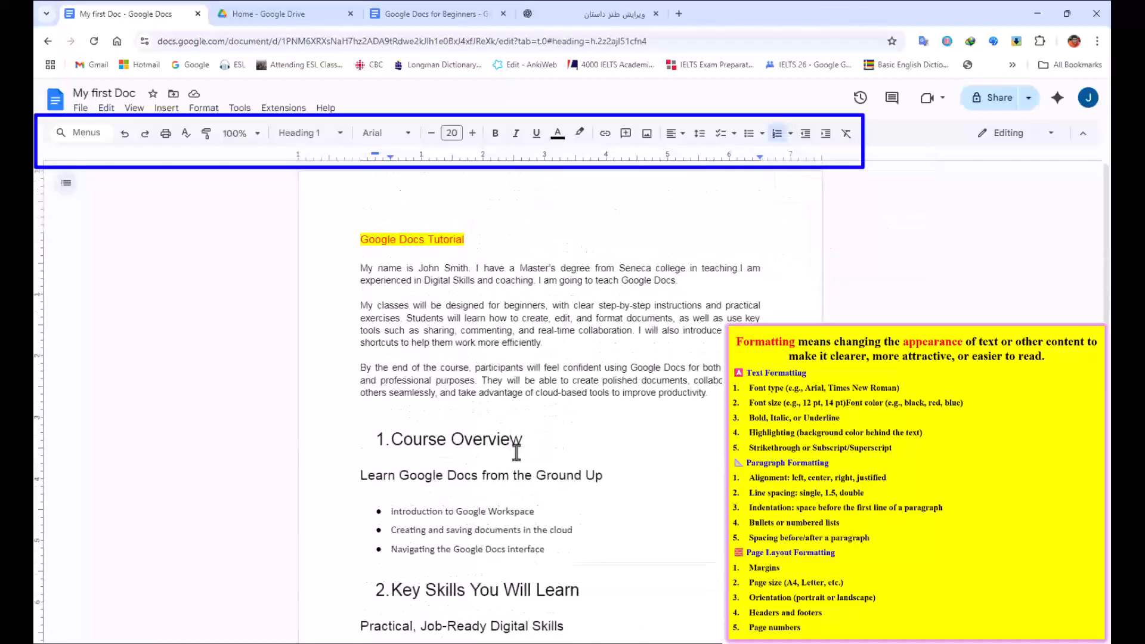
{"action": "scroll", "coordinate": [463, 489], "scroll_direction": "down", "scroll_amount": 4}
{"action": "left_click", "coordinate": [465, 427]}
Try decreasing the indent of the "Dark blue" list item and increase it back.
{"action": "scroll", "coordinate": [450, 433], "scroll_direction": "up", "scroll_amount": 10}
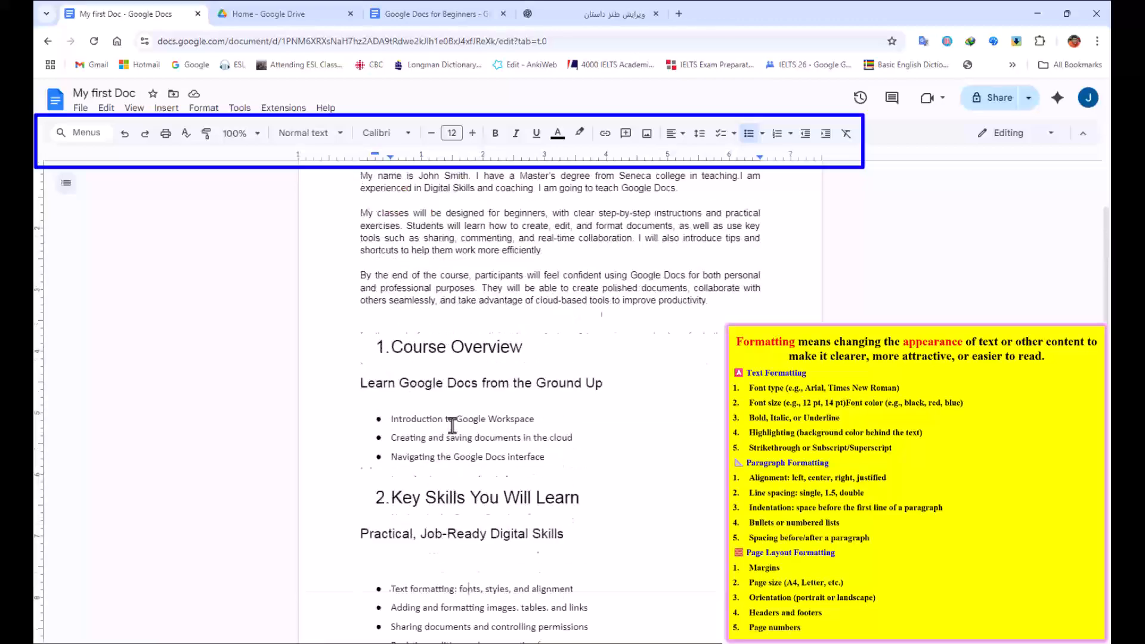
{"action": "left_click", "coordinate": [423, 222]}
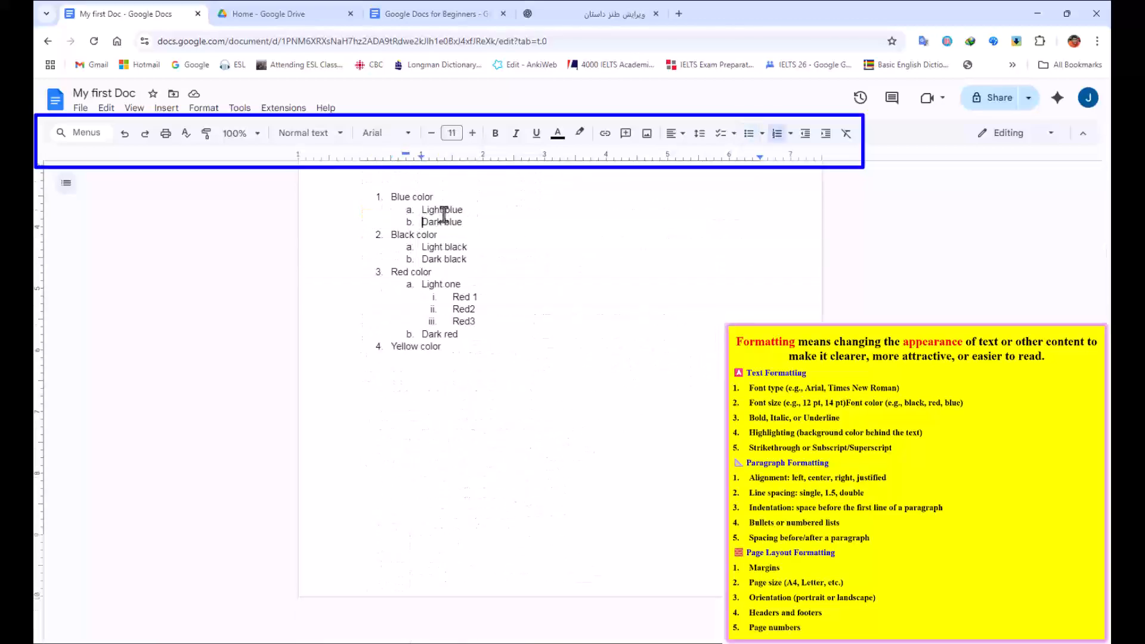
{"action": "left_click", "coordinate": [806, 134]}
{"action": "left_click", "coordinate": [826, 133]}
Clear all formatting from the "Google Docs Tutorial" title.
{"action": "scroll", "coordinate": [635, 270], "scroll_direction": "down", "scroll_amount": 8}
{"action": "scroll", "coordinate": [635, 270], "scroll_direction": "up", "scroll_amount": 3}
{"action": "triple_click", "coordinate": [443, 238]}
{"action": "triple_click", "coordinate": [443, 238]}
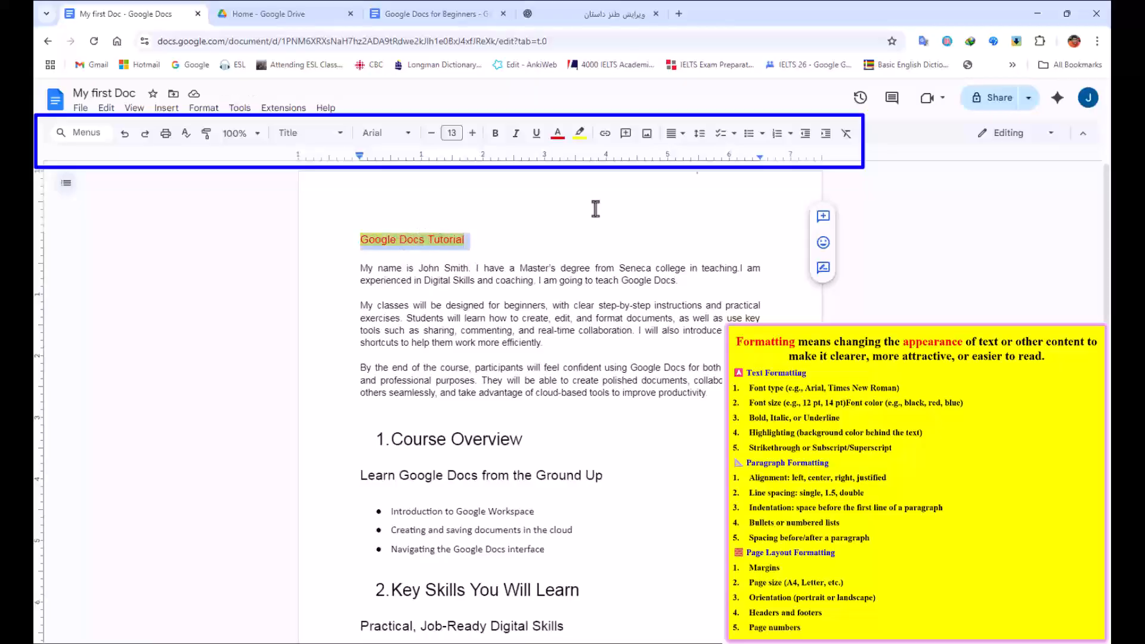
{"action": "left_click", "coordinate": [846, 134]}
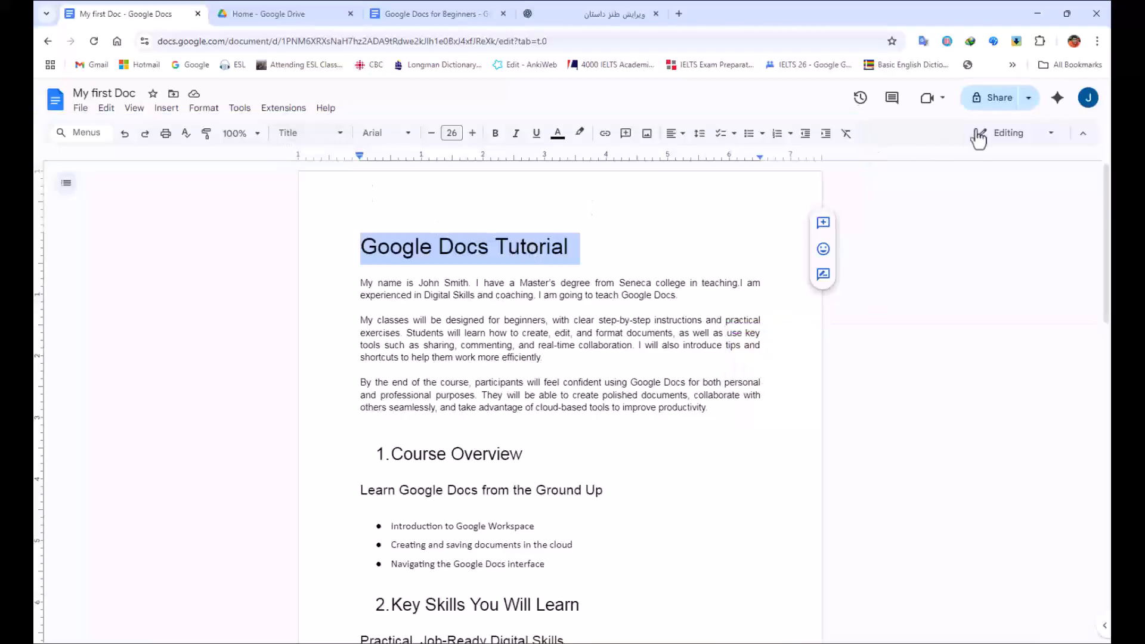
Try the Suggesting and Viewing modes on the document and return to Editing mode.
{"action": "left_click", "coordinate": [1033, 139]}
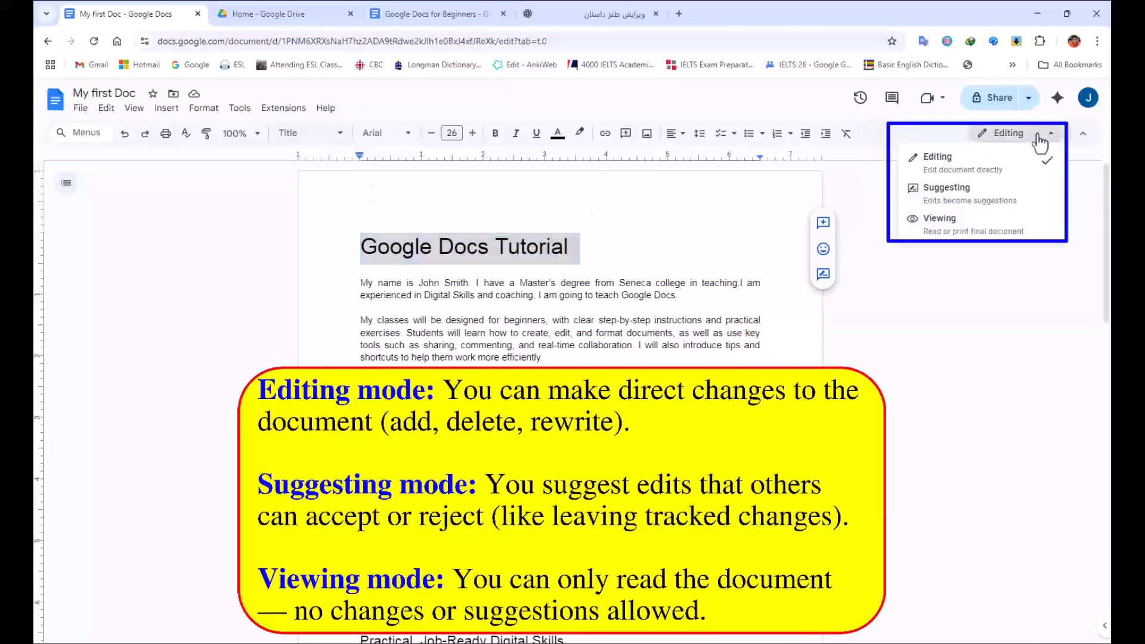
{"action": "left_click", "coordinate": [953, 193]}
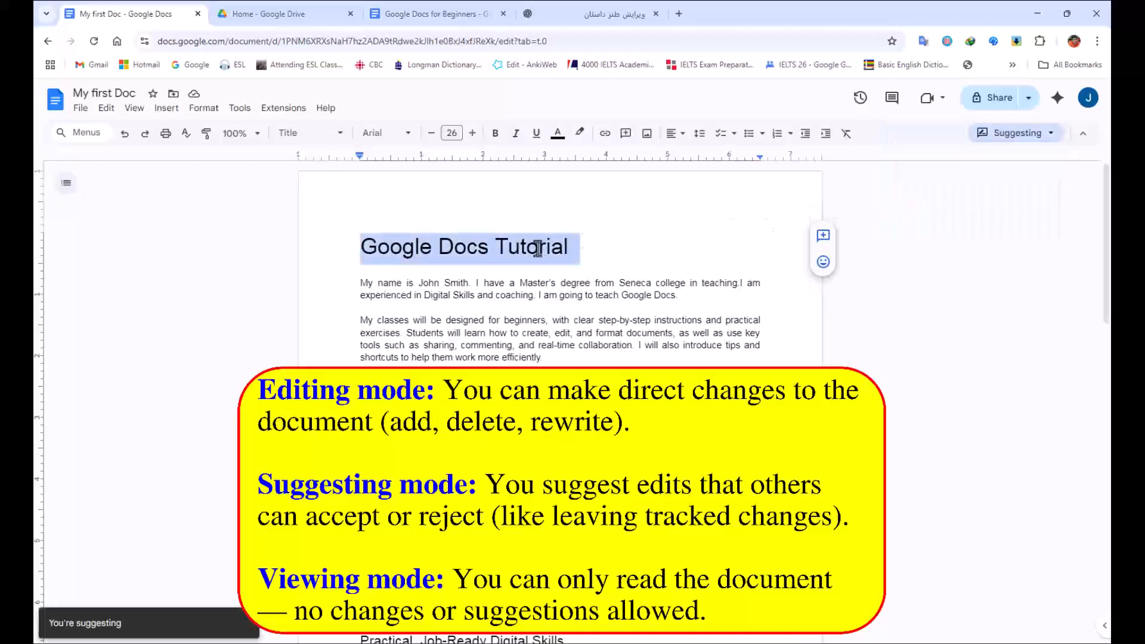
{"action": "left_click", "coordinate": [1008, 135]}
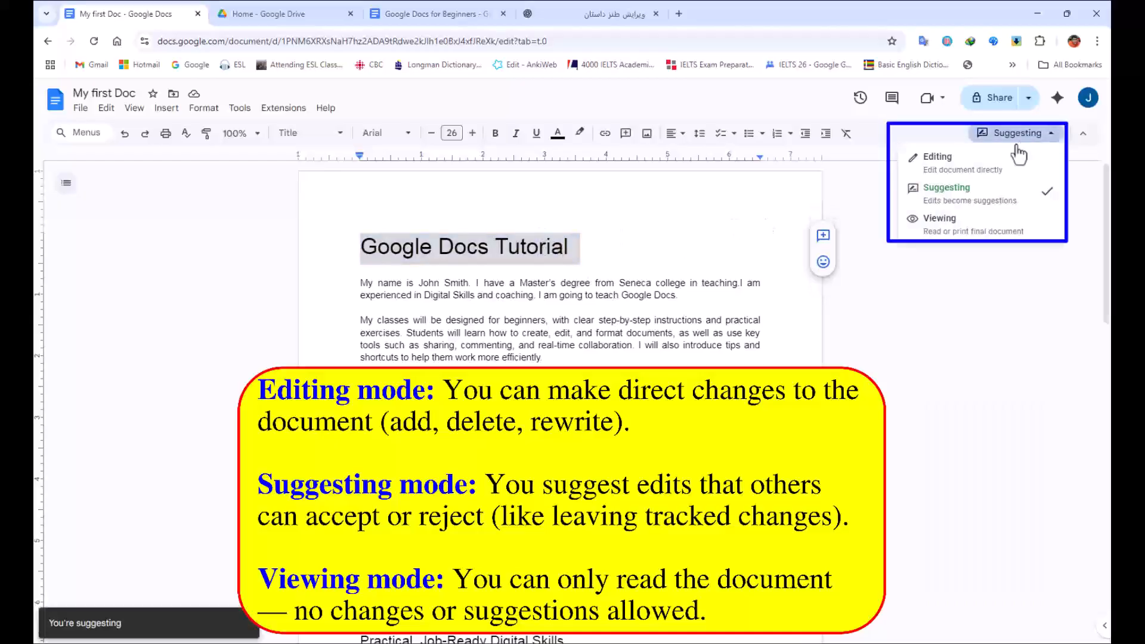
{"action": "left_click", "coordinate": [953, 224]}
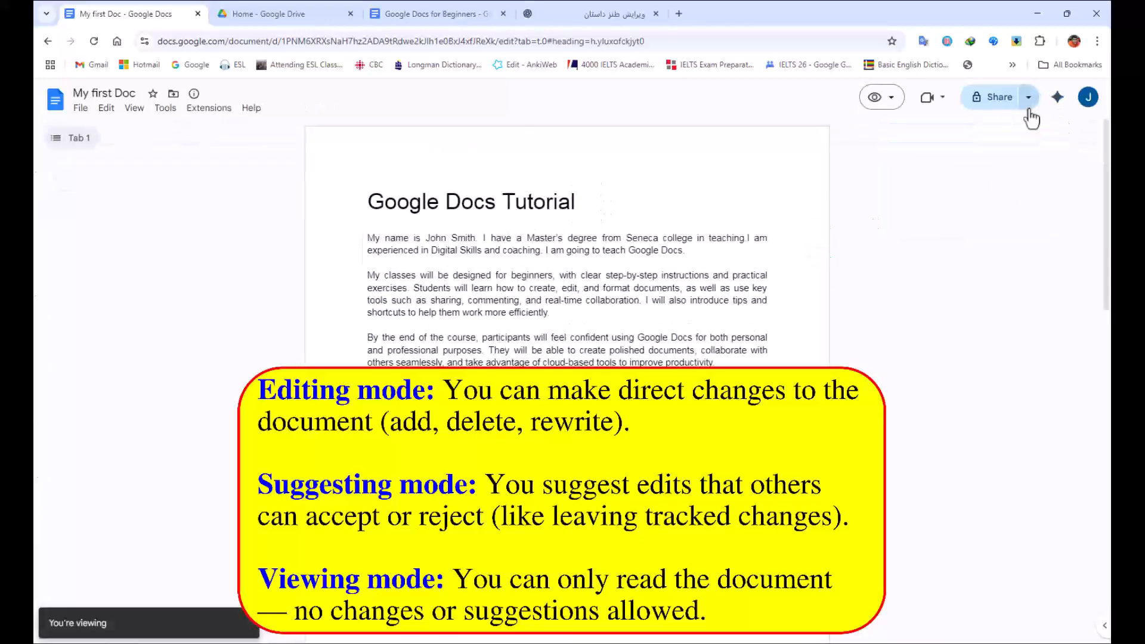
{"action": "left_click", "coordinate": [889, 99]}
{"action": "left_click", "coordinate": [905, 130]}
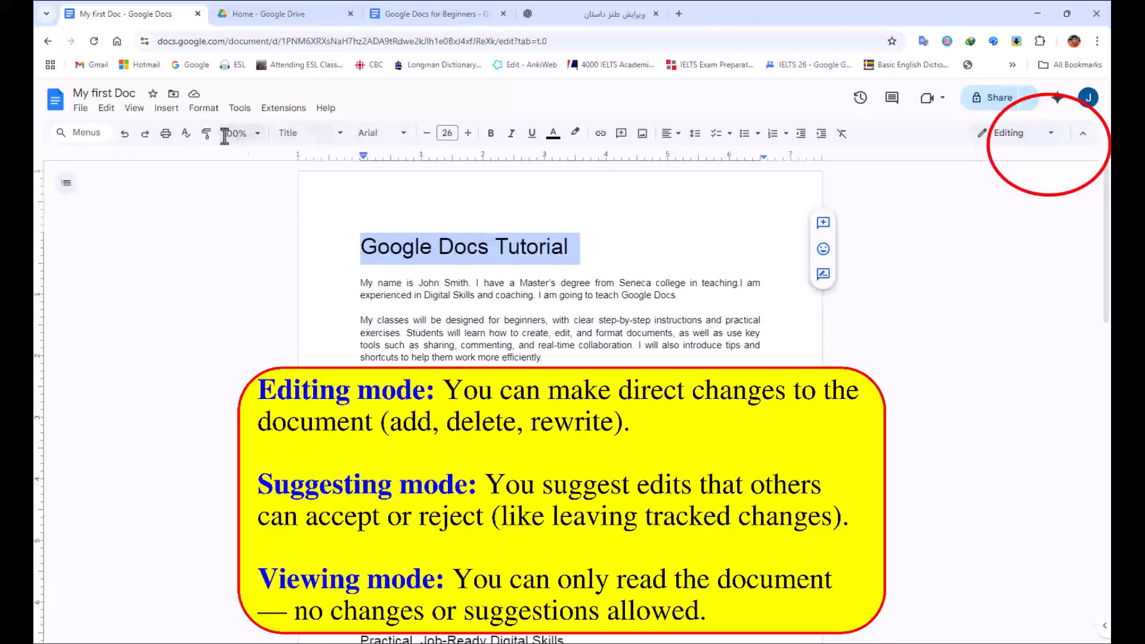
Hide the document's menus and show them again.
{"action": "left_click", "coordinate": [1083, 133]}
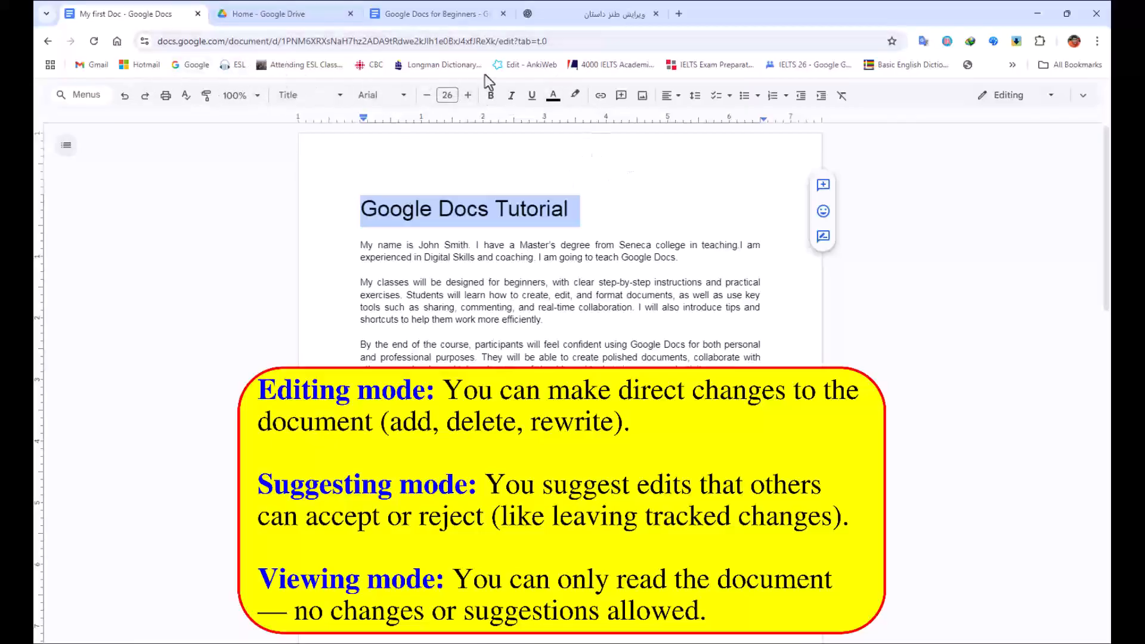
{"action": "left_click", "coordinate": [527, 275]}
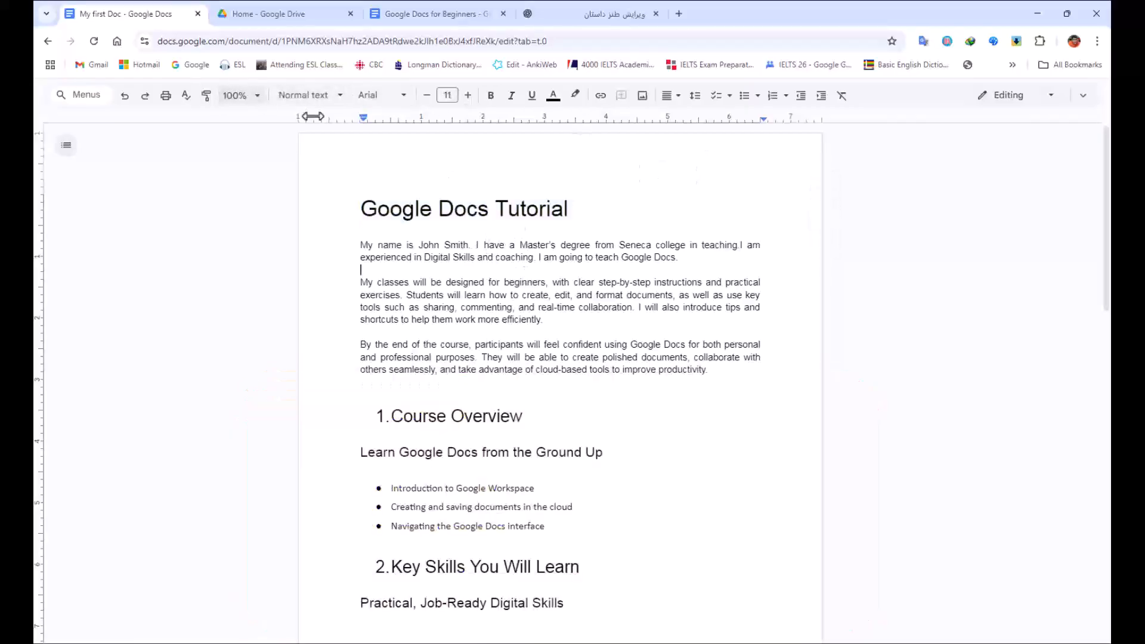
{"action": "left_click", "coordinate": [1084, 97]}
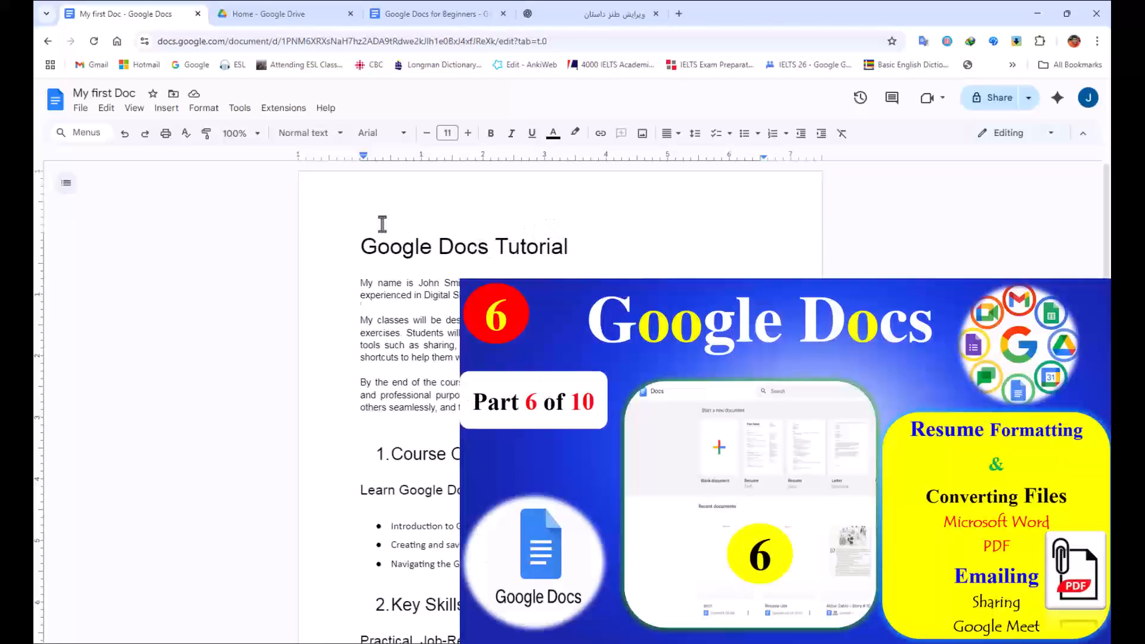
Look through the file commands and display the available download formats.
{"action": "left_click", "coordinate": [80, 108]}
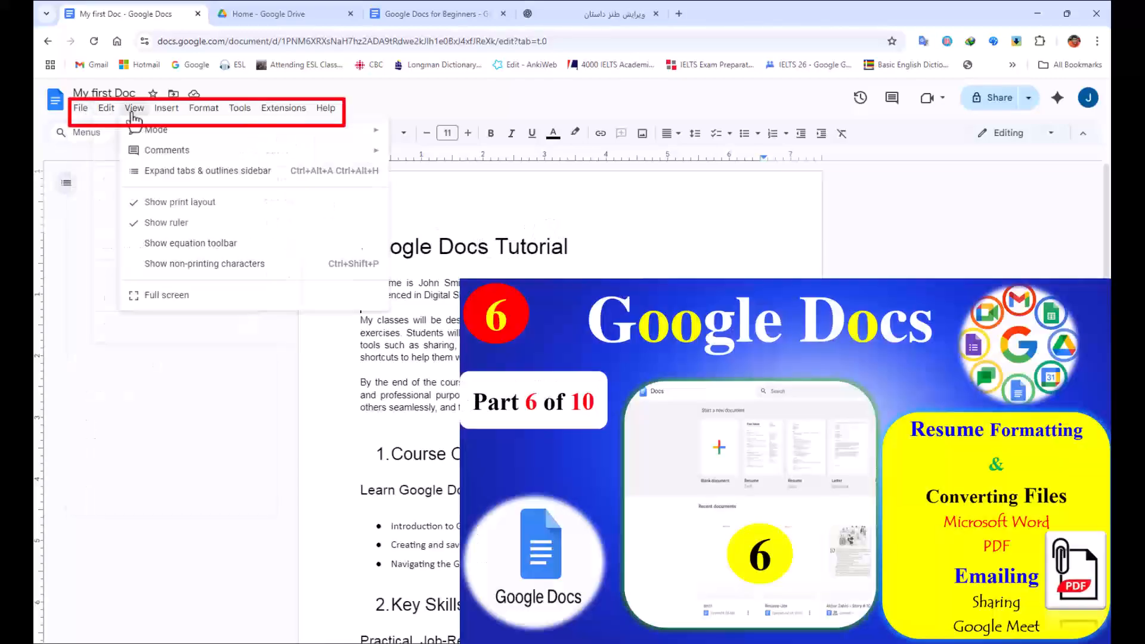
{"action": "mouse_move", "coordinate": [123, 245]}
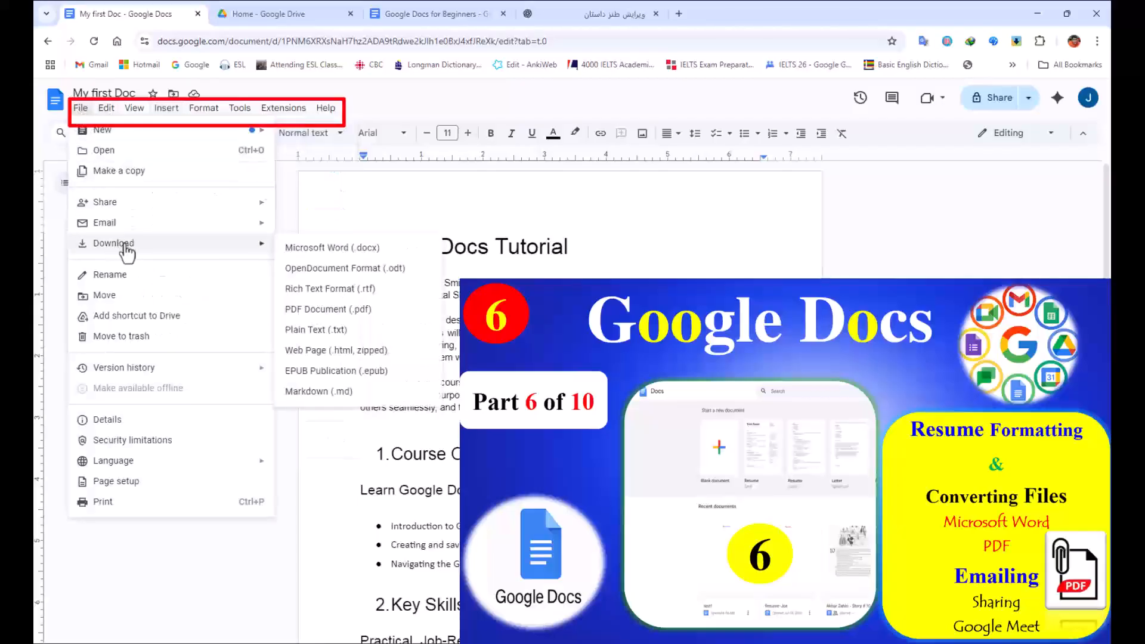